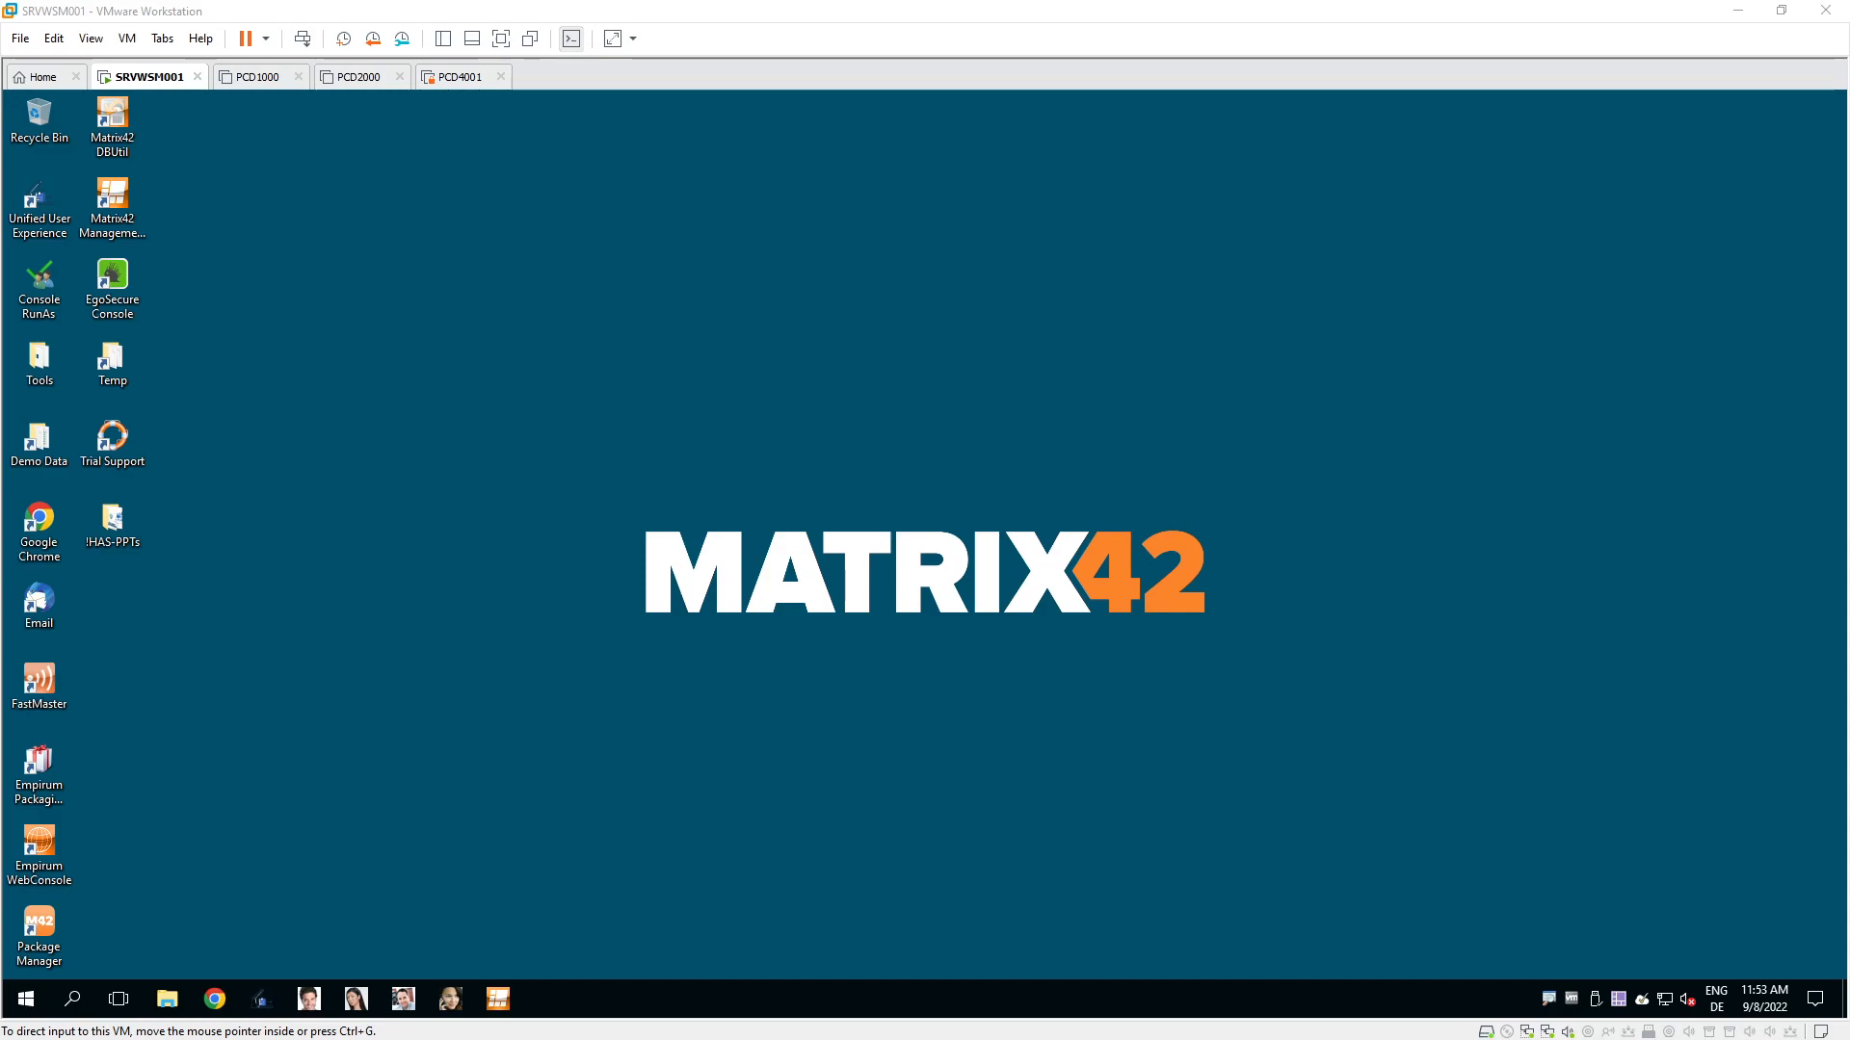
Launch the Empirum Management Console and log in to the Administration view.
click(509, 996)
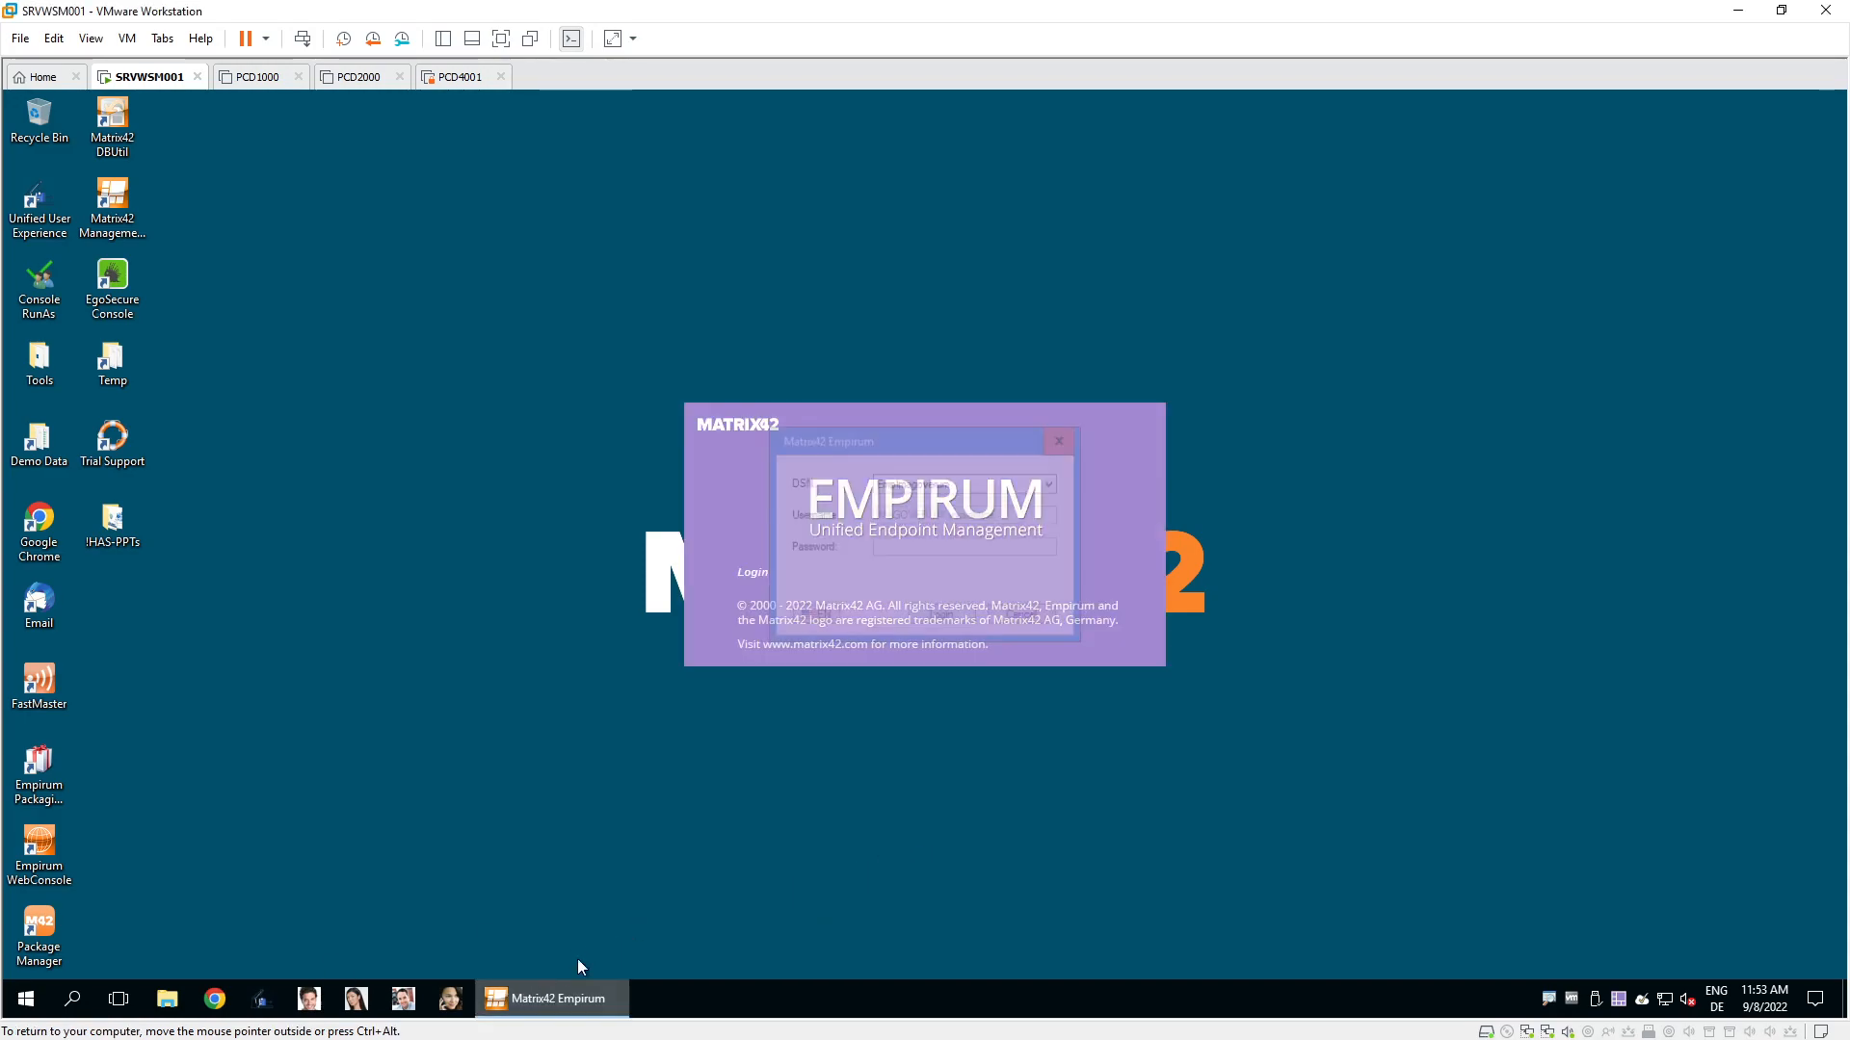
click(959, 623)
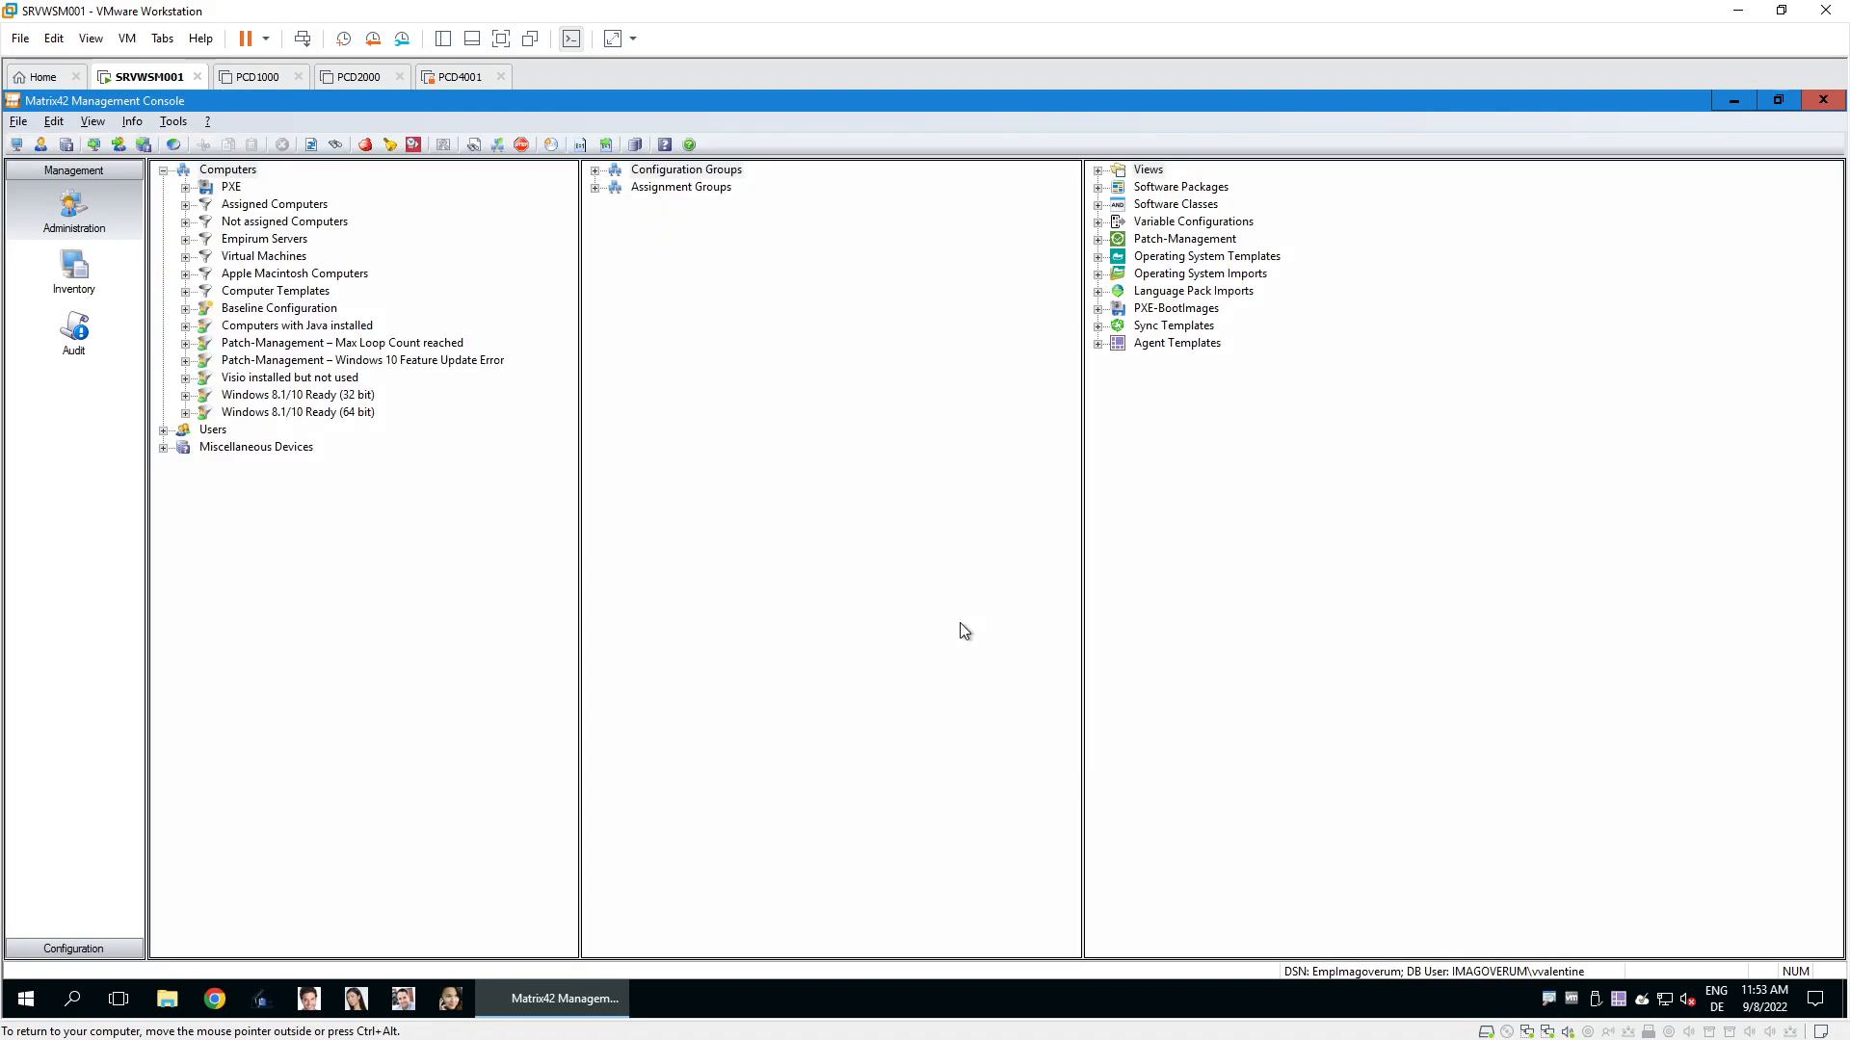
Show the imported operating system sources in the OS Installer configuration.
click(73, 947)
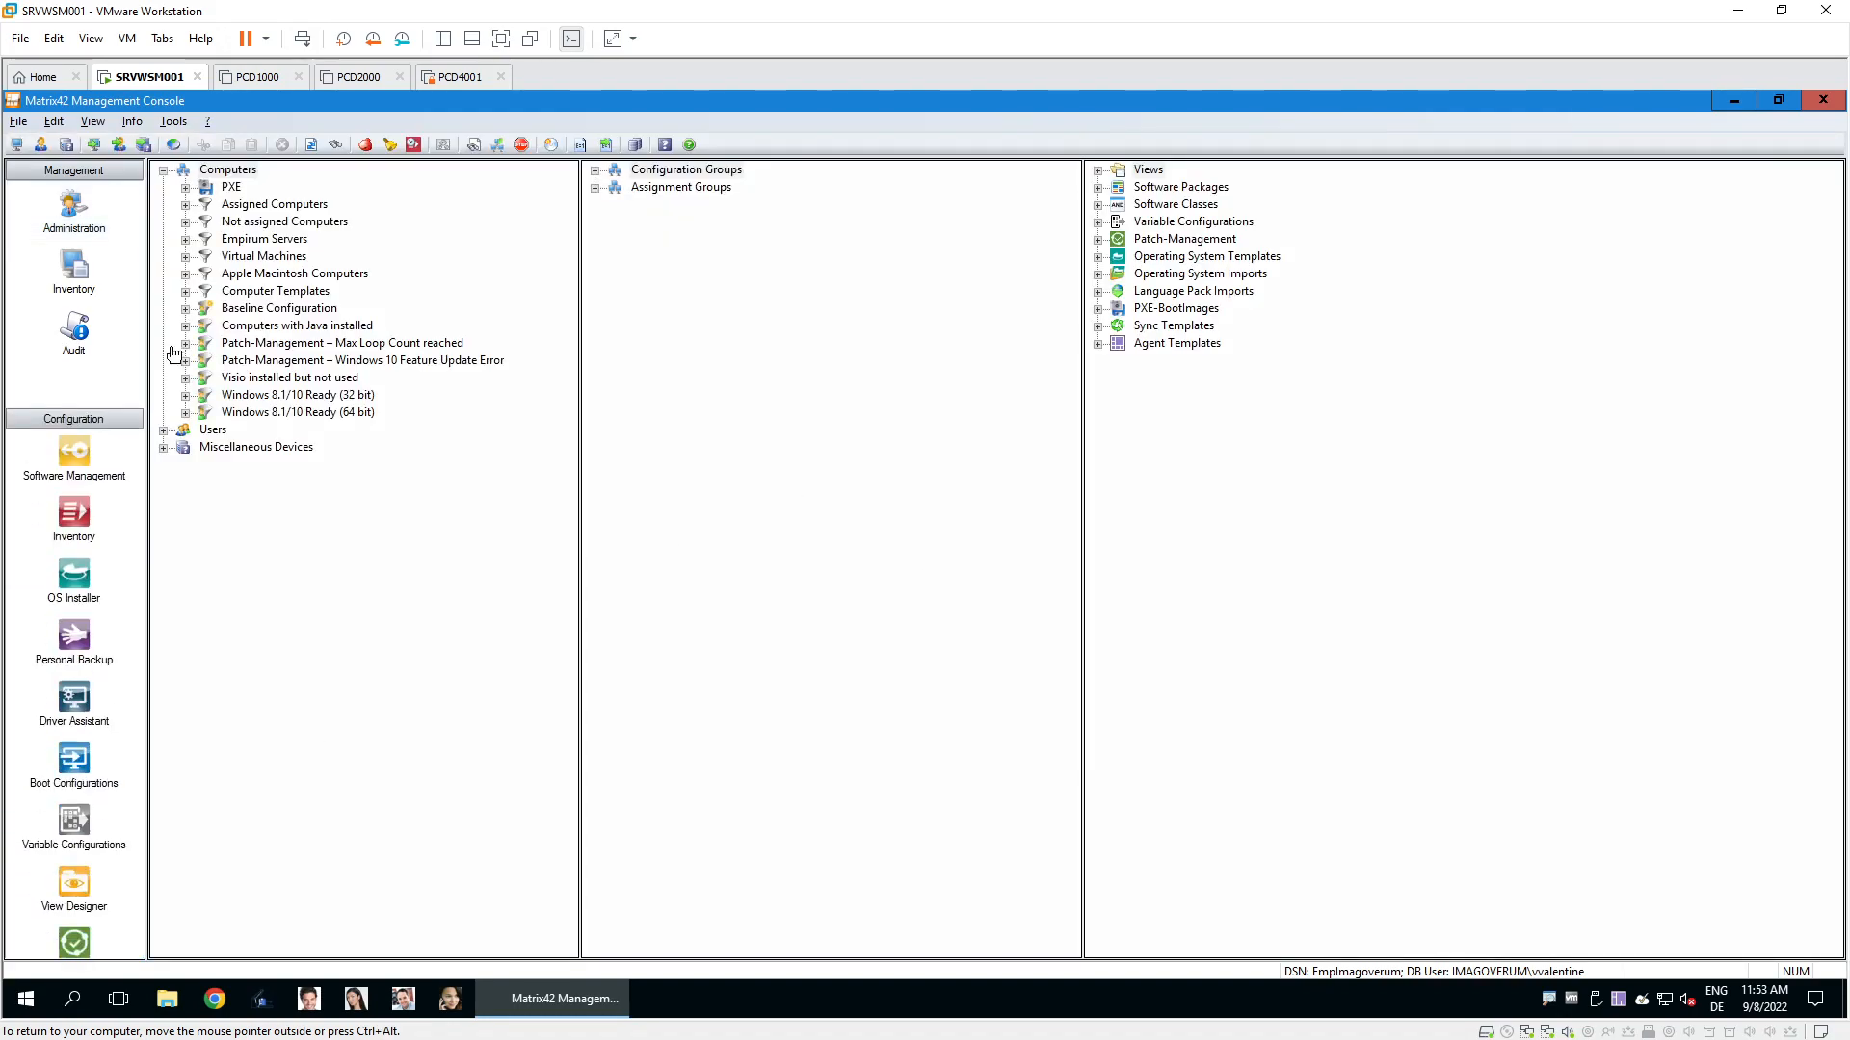
click(82, 374)
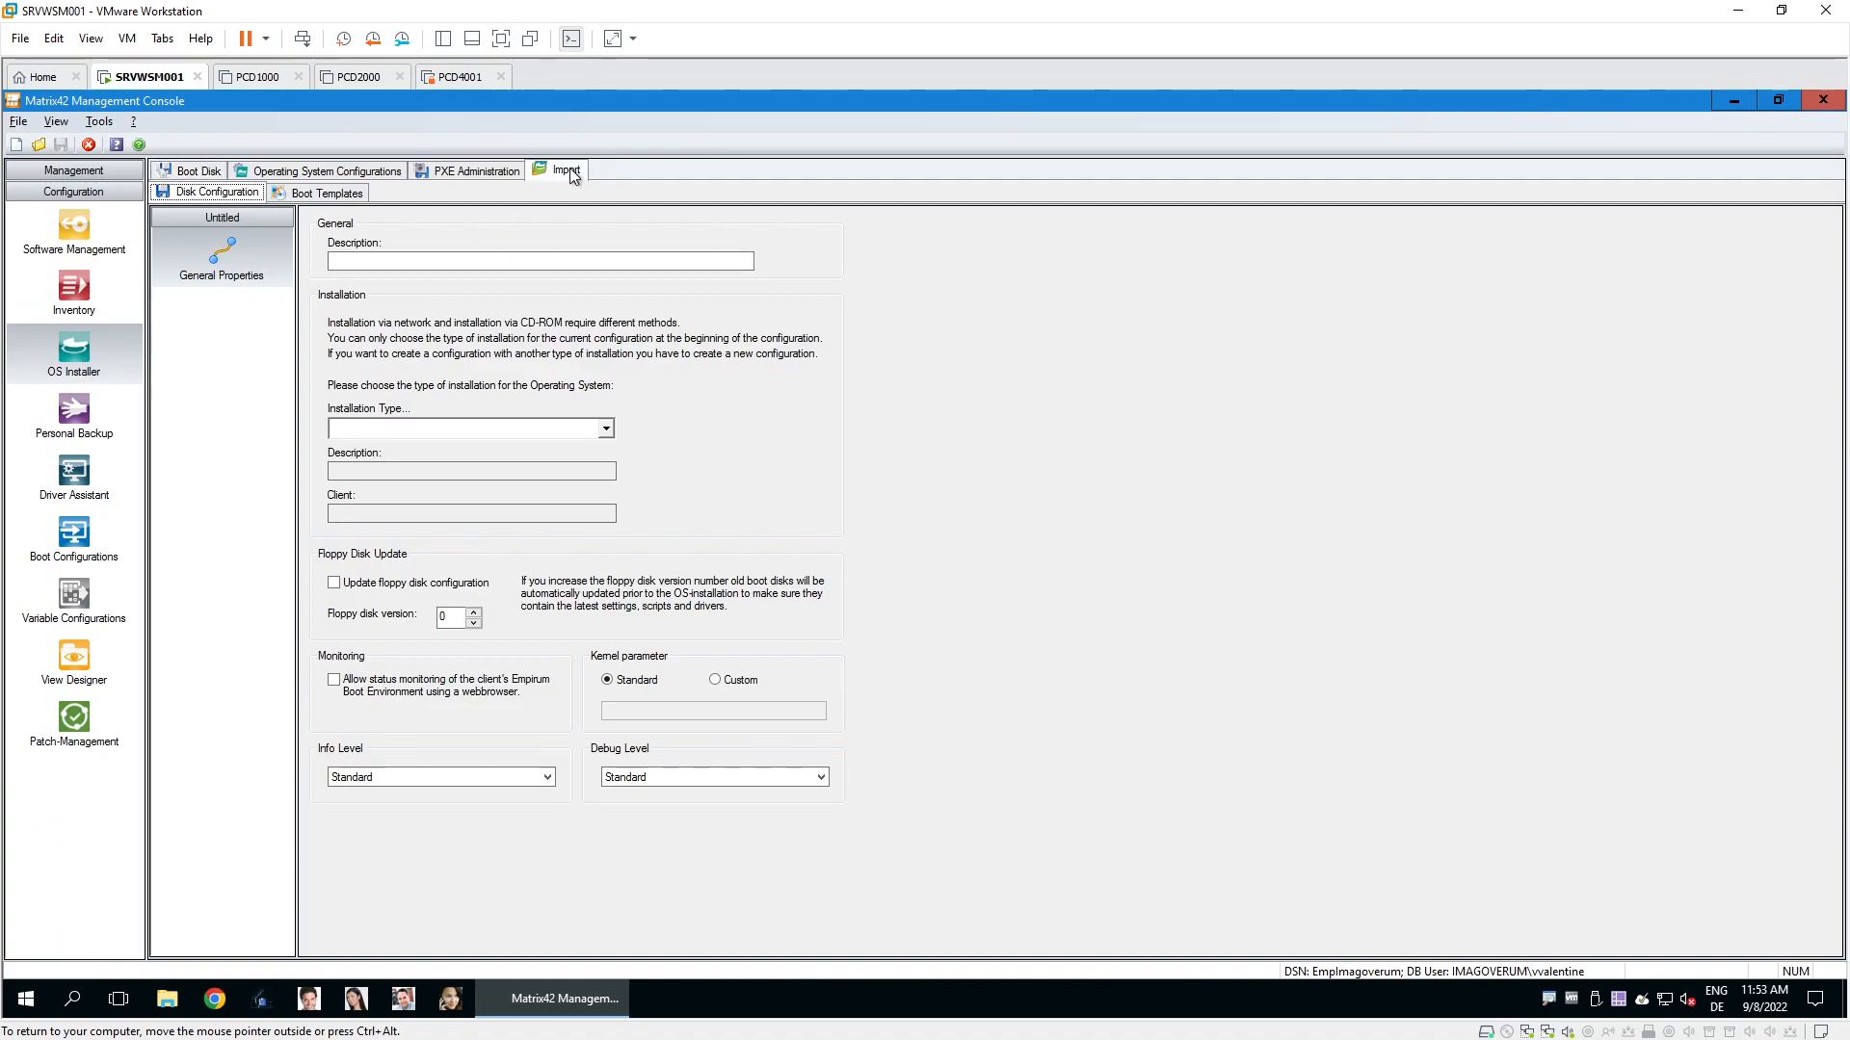
click(569, 175)
Start and cancel Import Operating System, view the Windows 10 language packs, then open Boot Configurations.
right_click(213, 219)
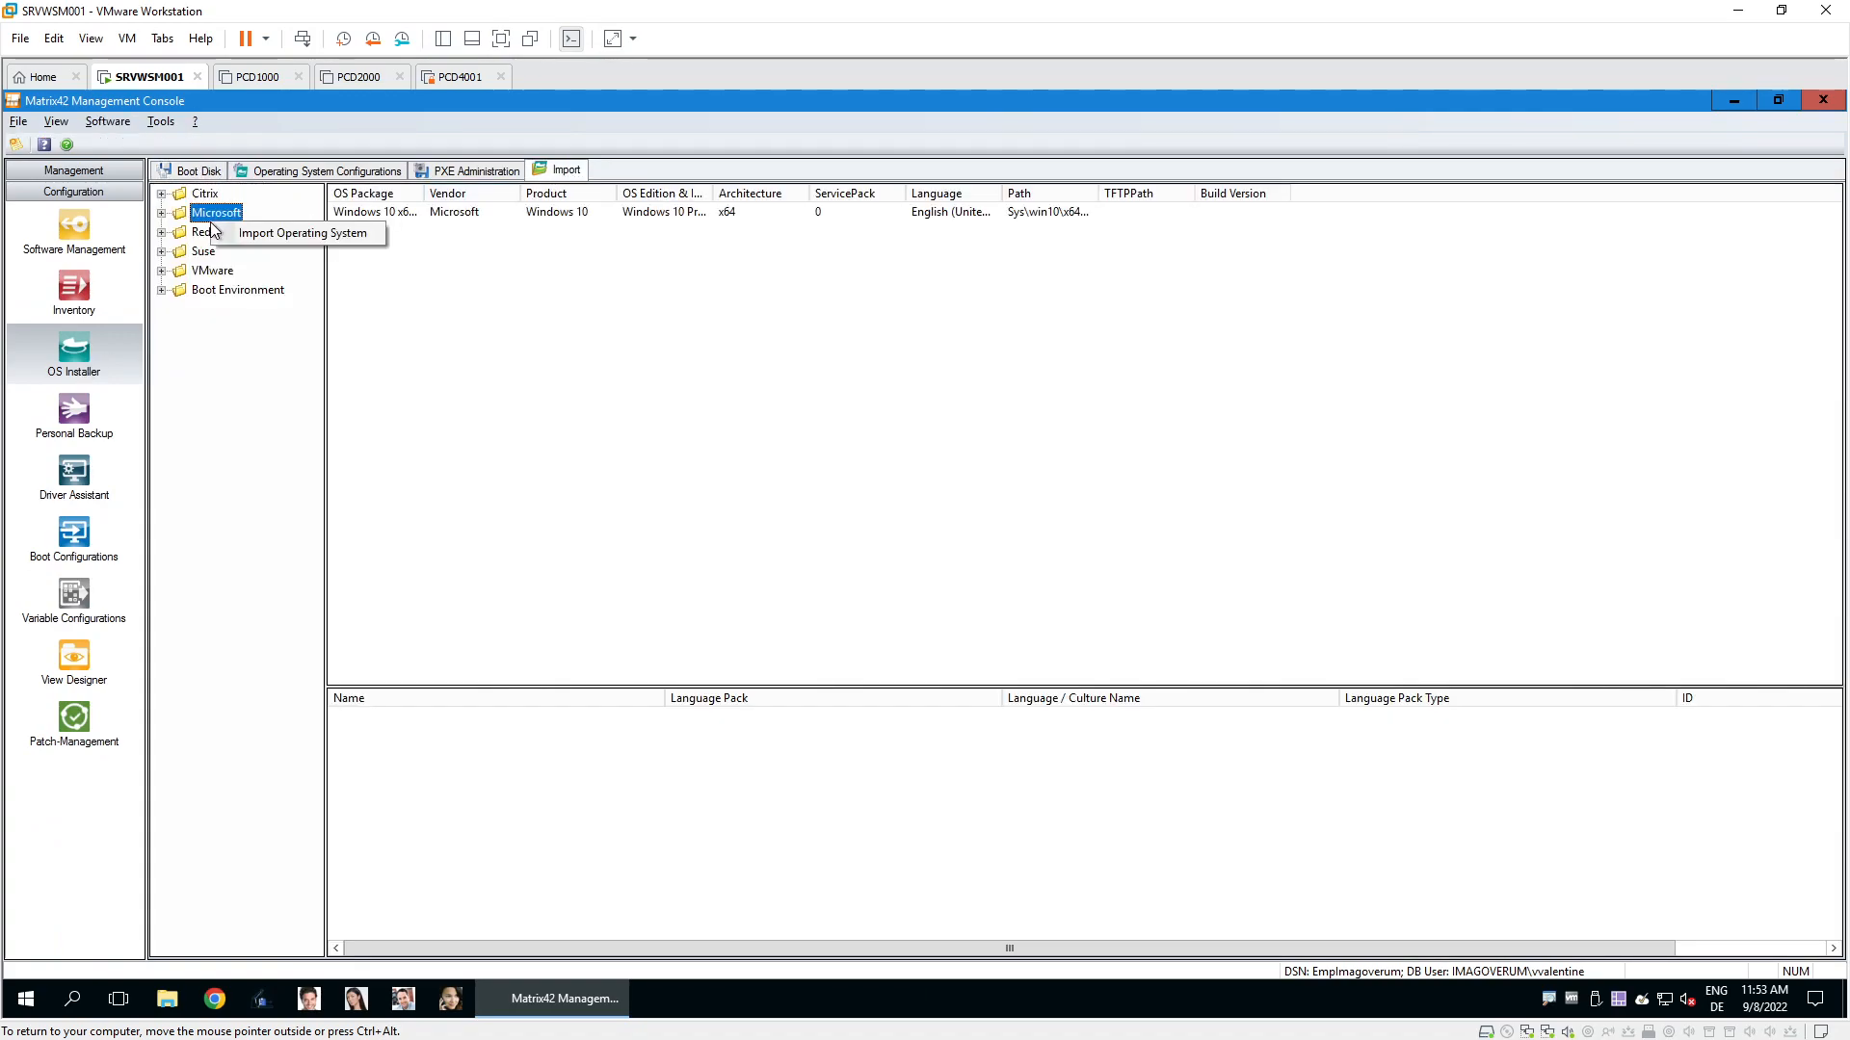
click(284, 234)
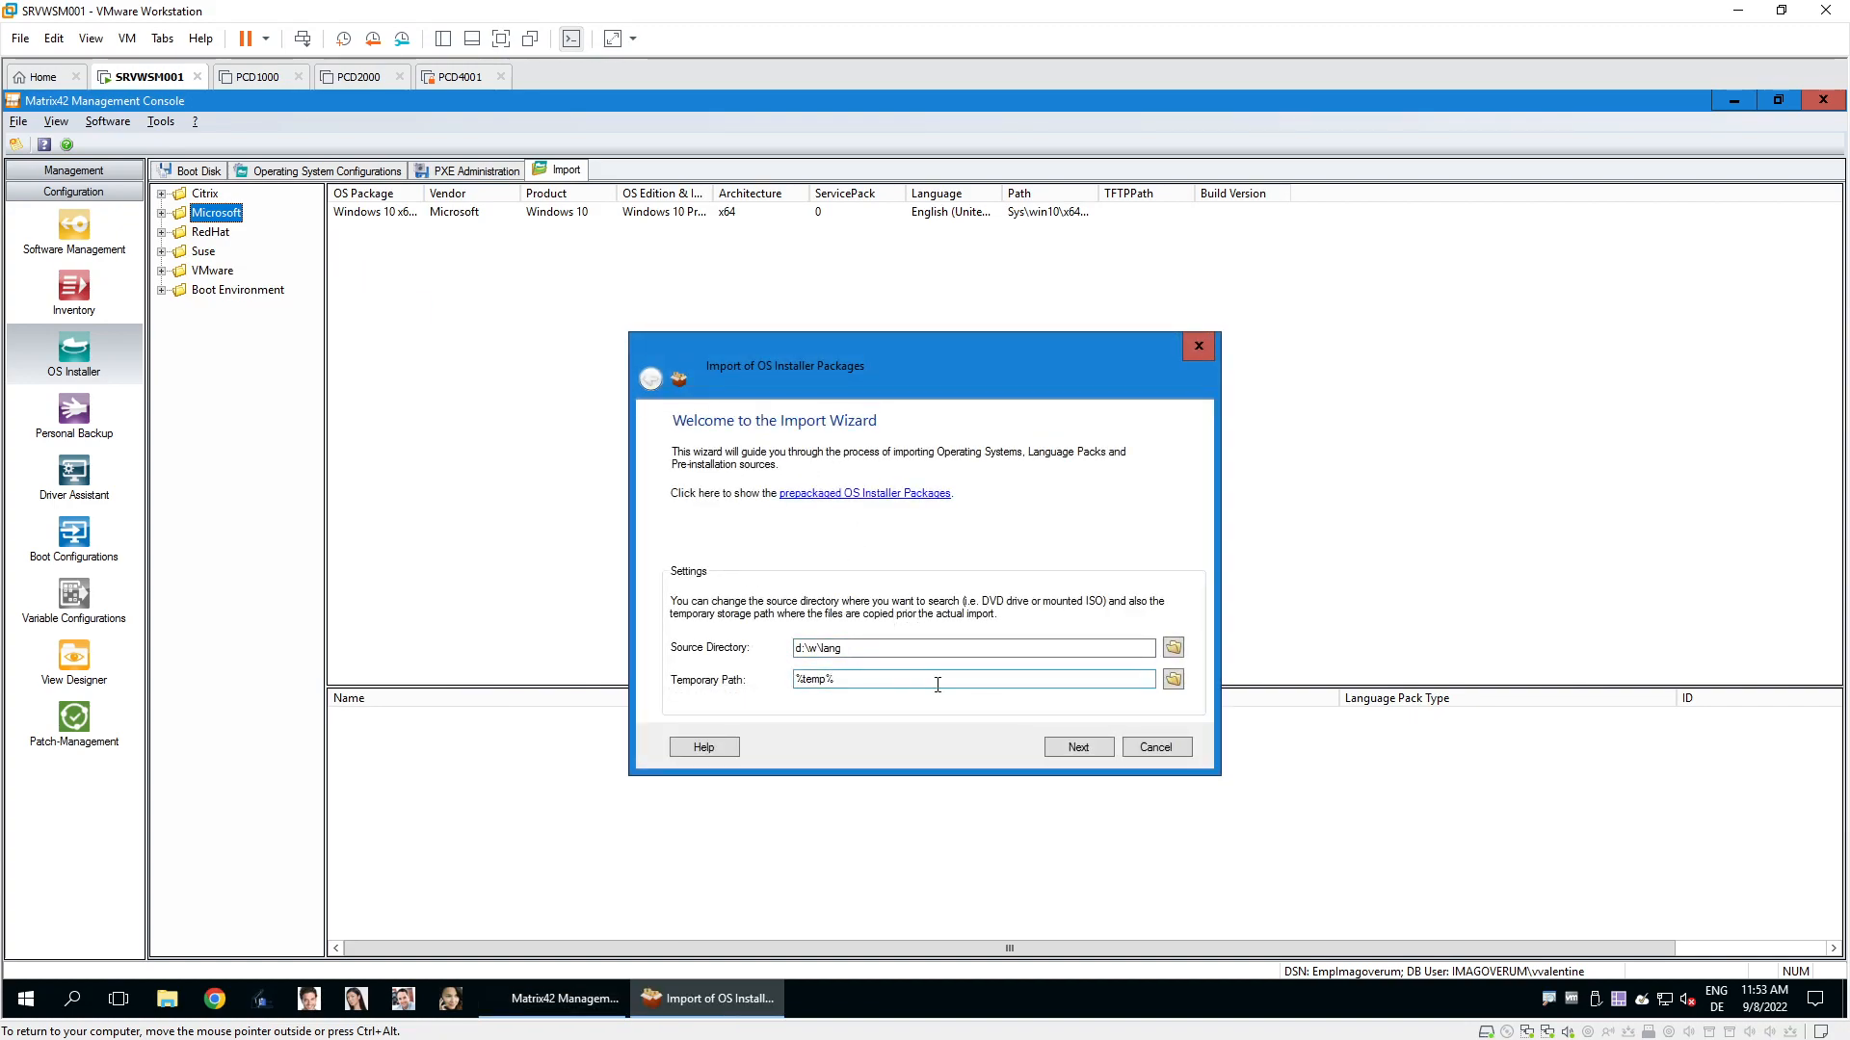
click(1152, 751)
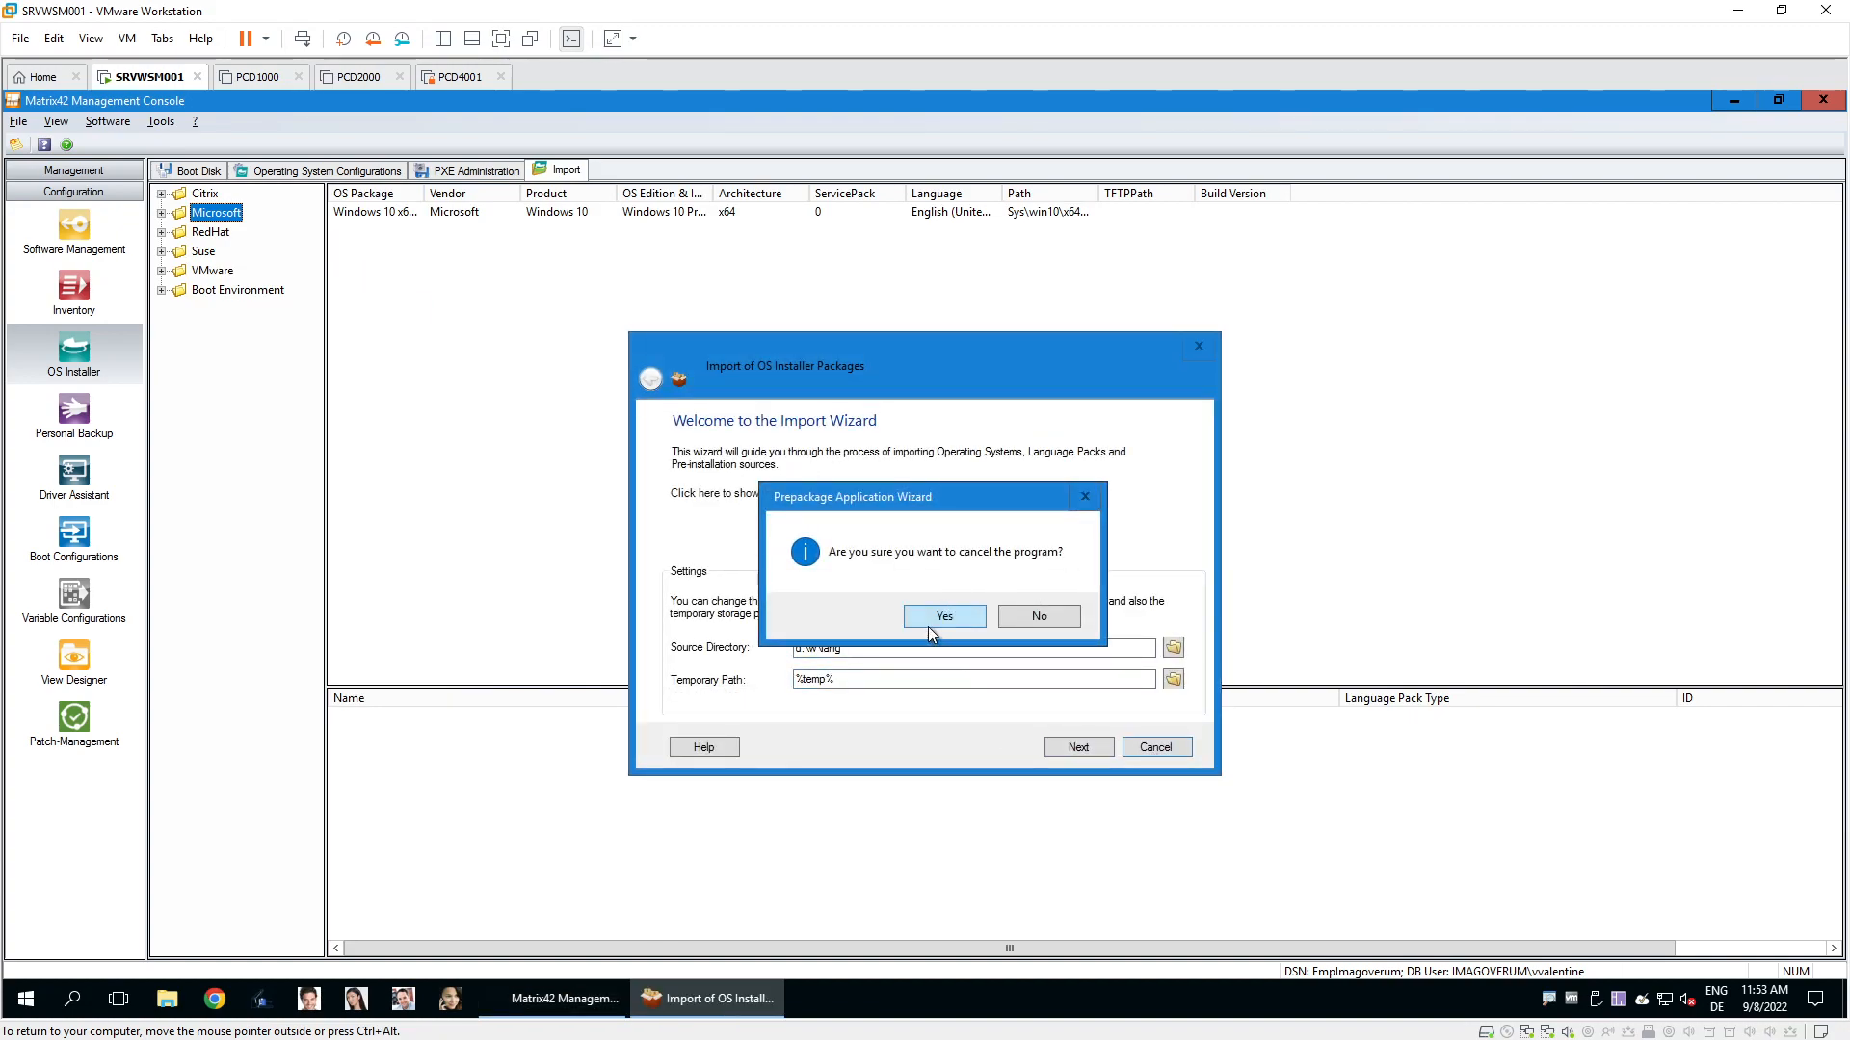
click(929, 624)
click(390, 213)
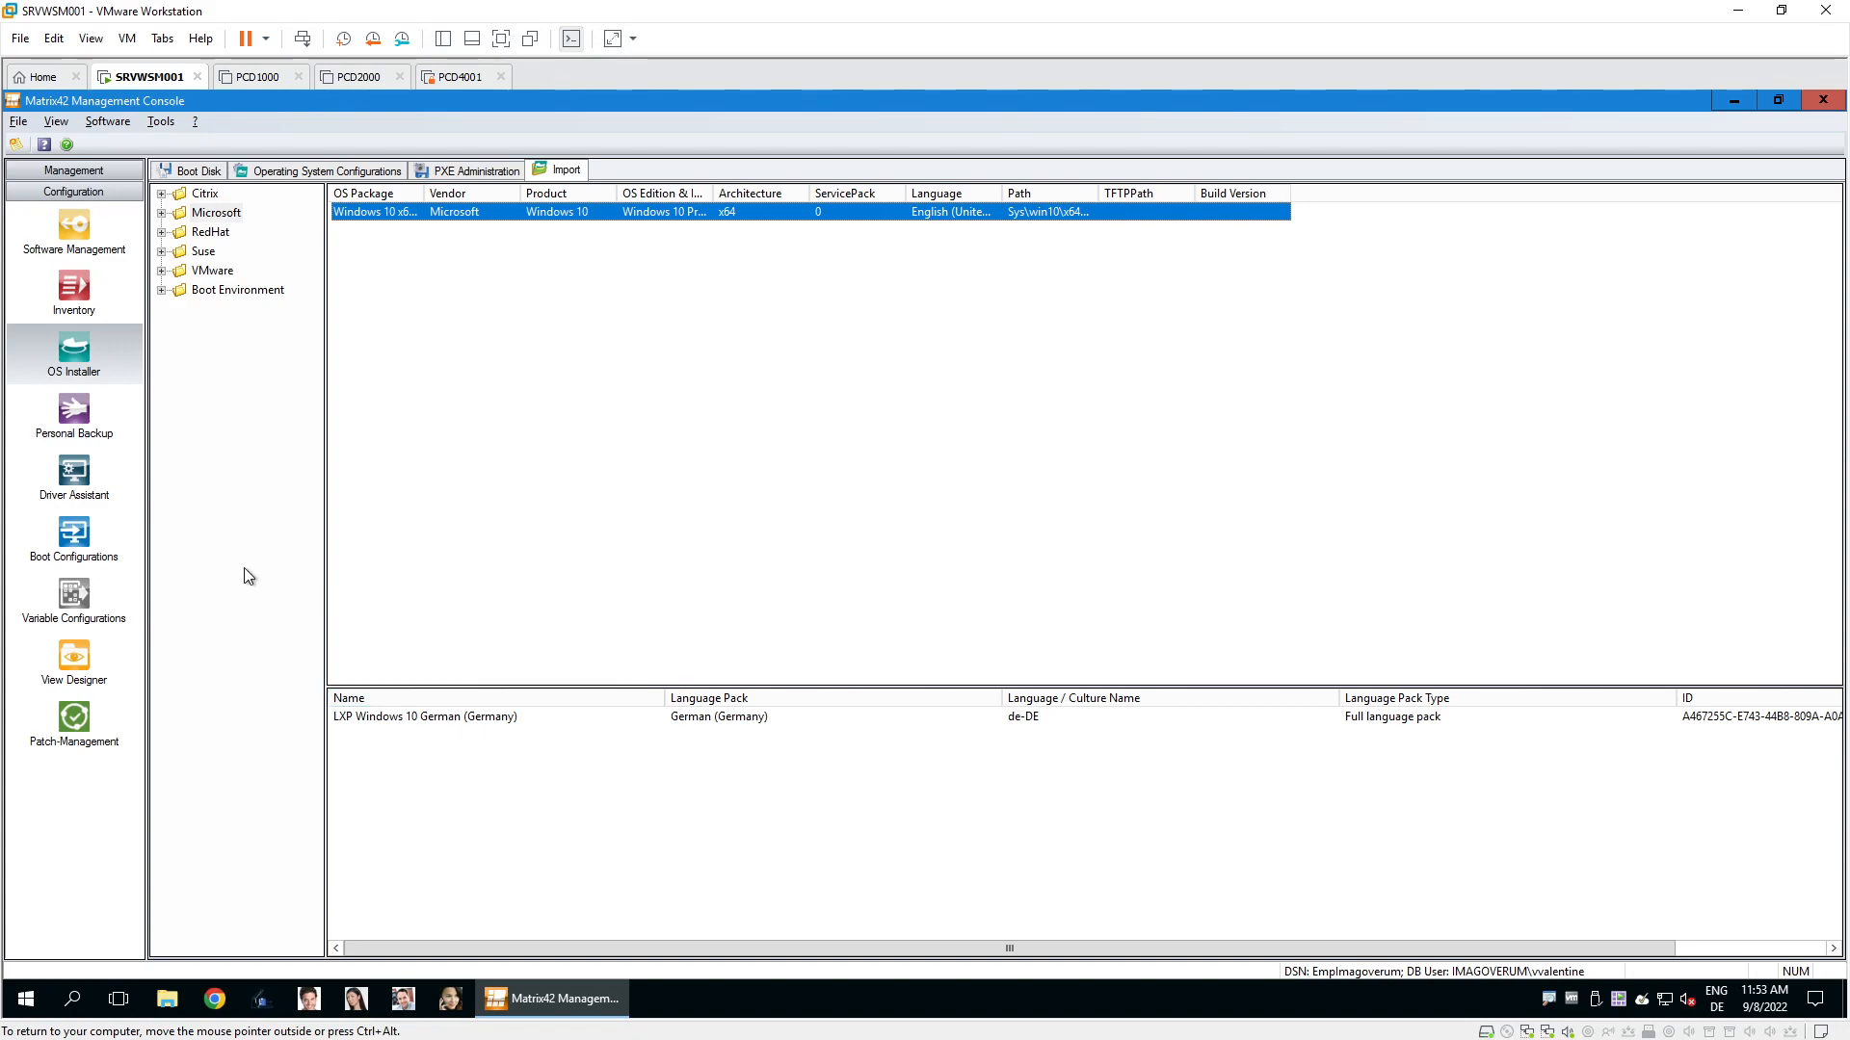
click(83, 547)
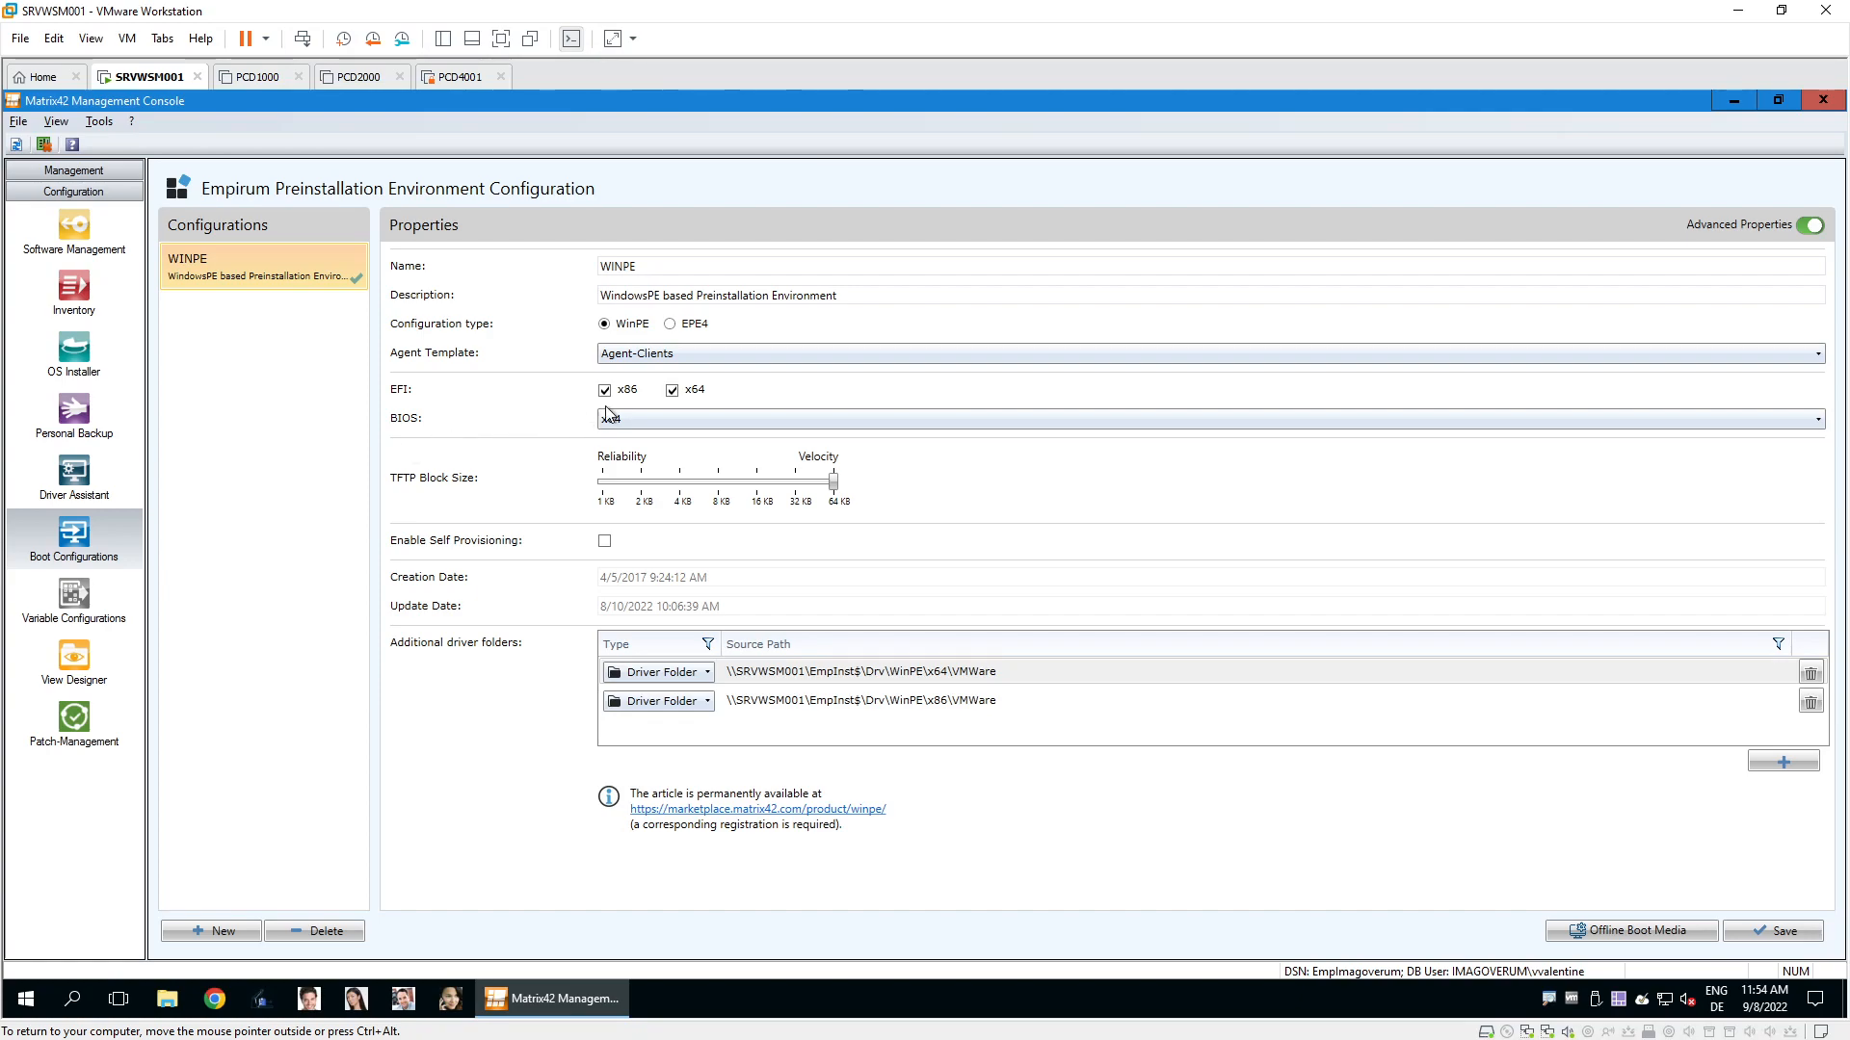
click(651, 361)
click(651, 360)
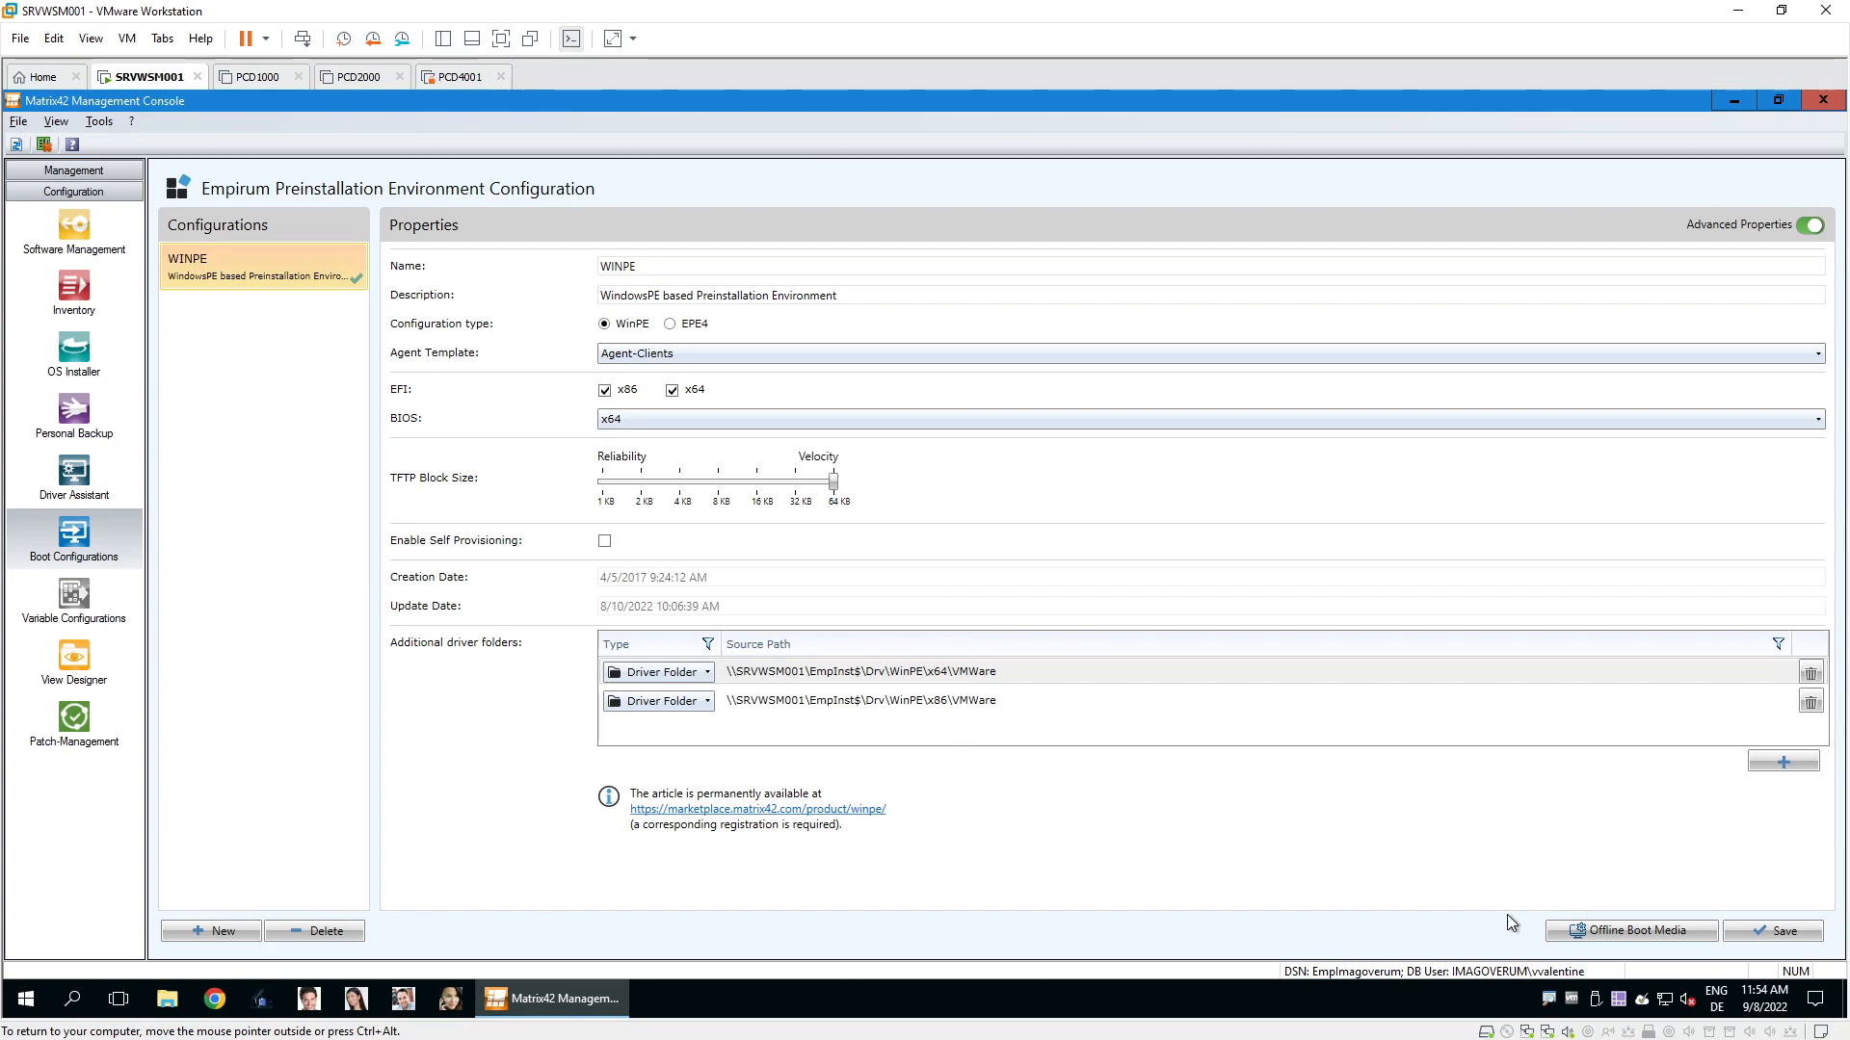
click(1602, 932)
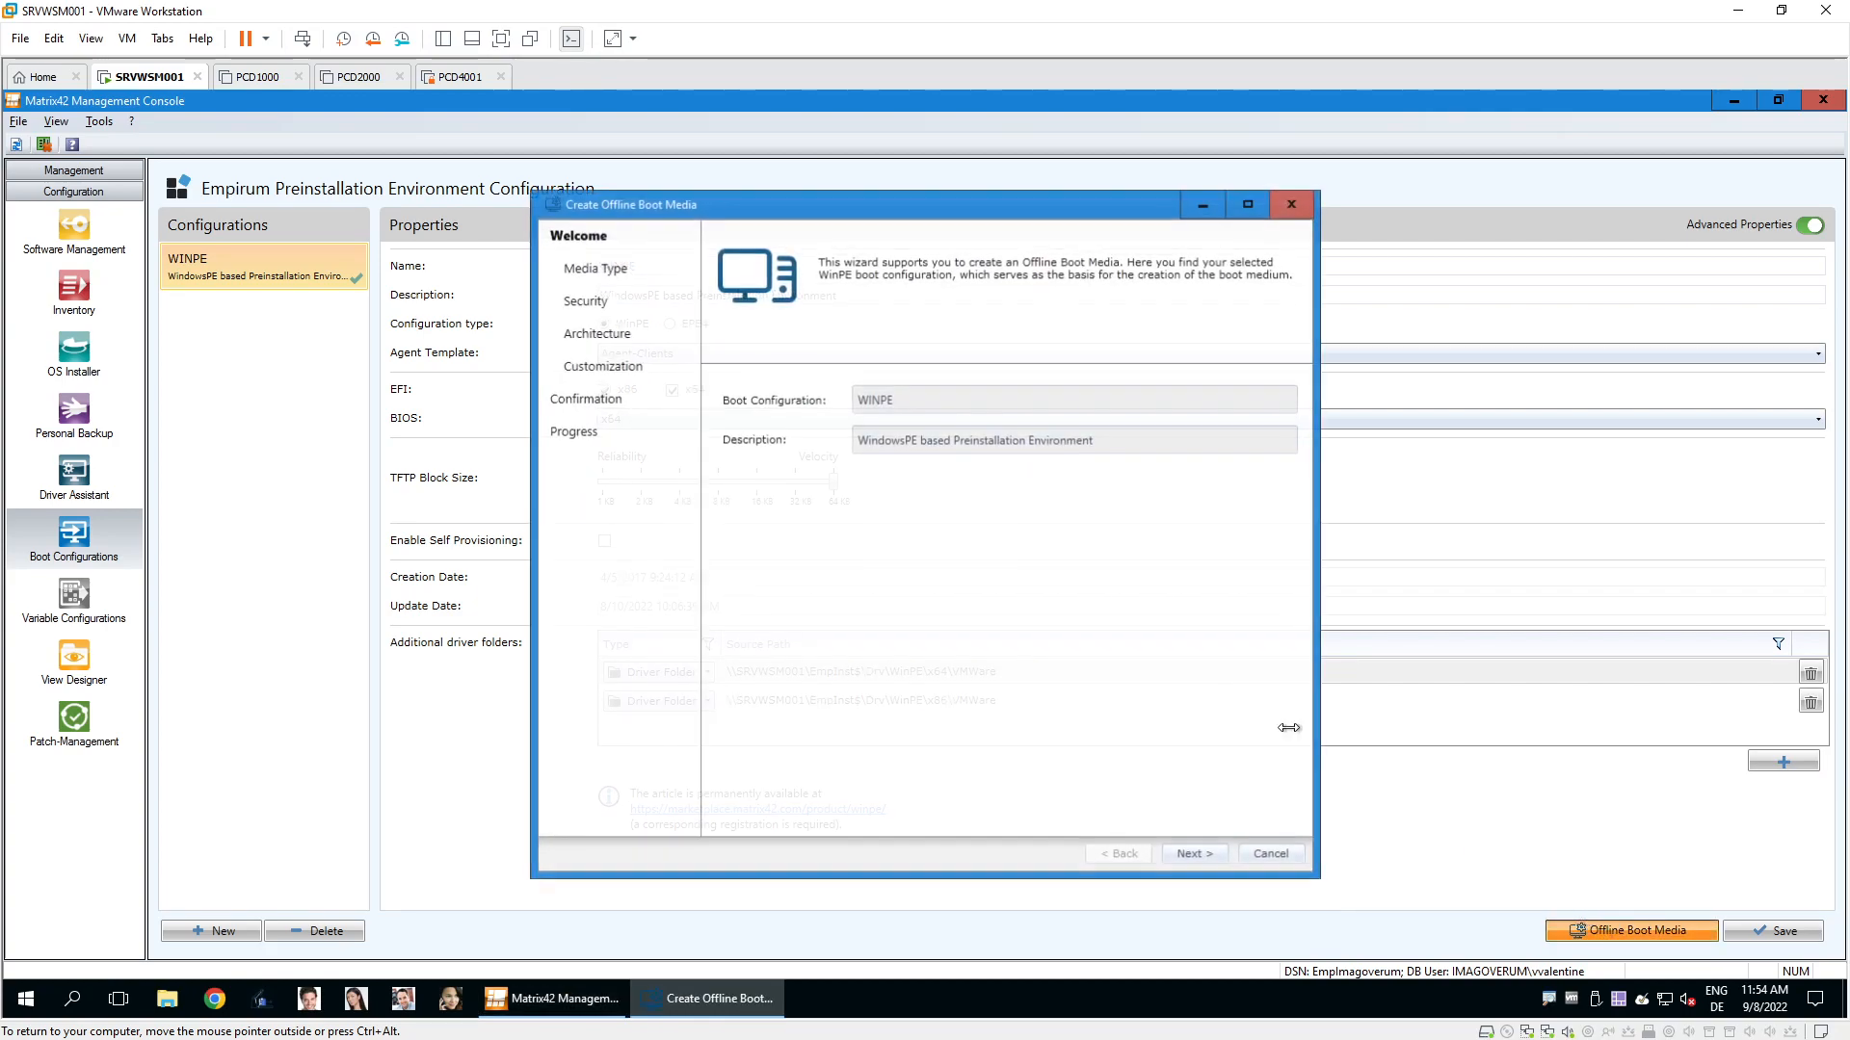
click(1195, 855)
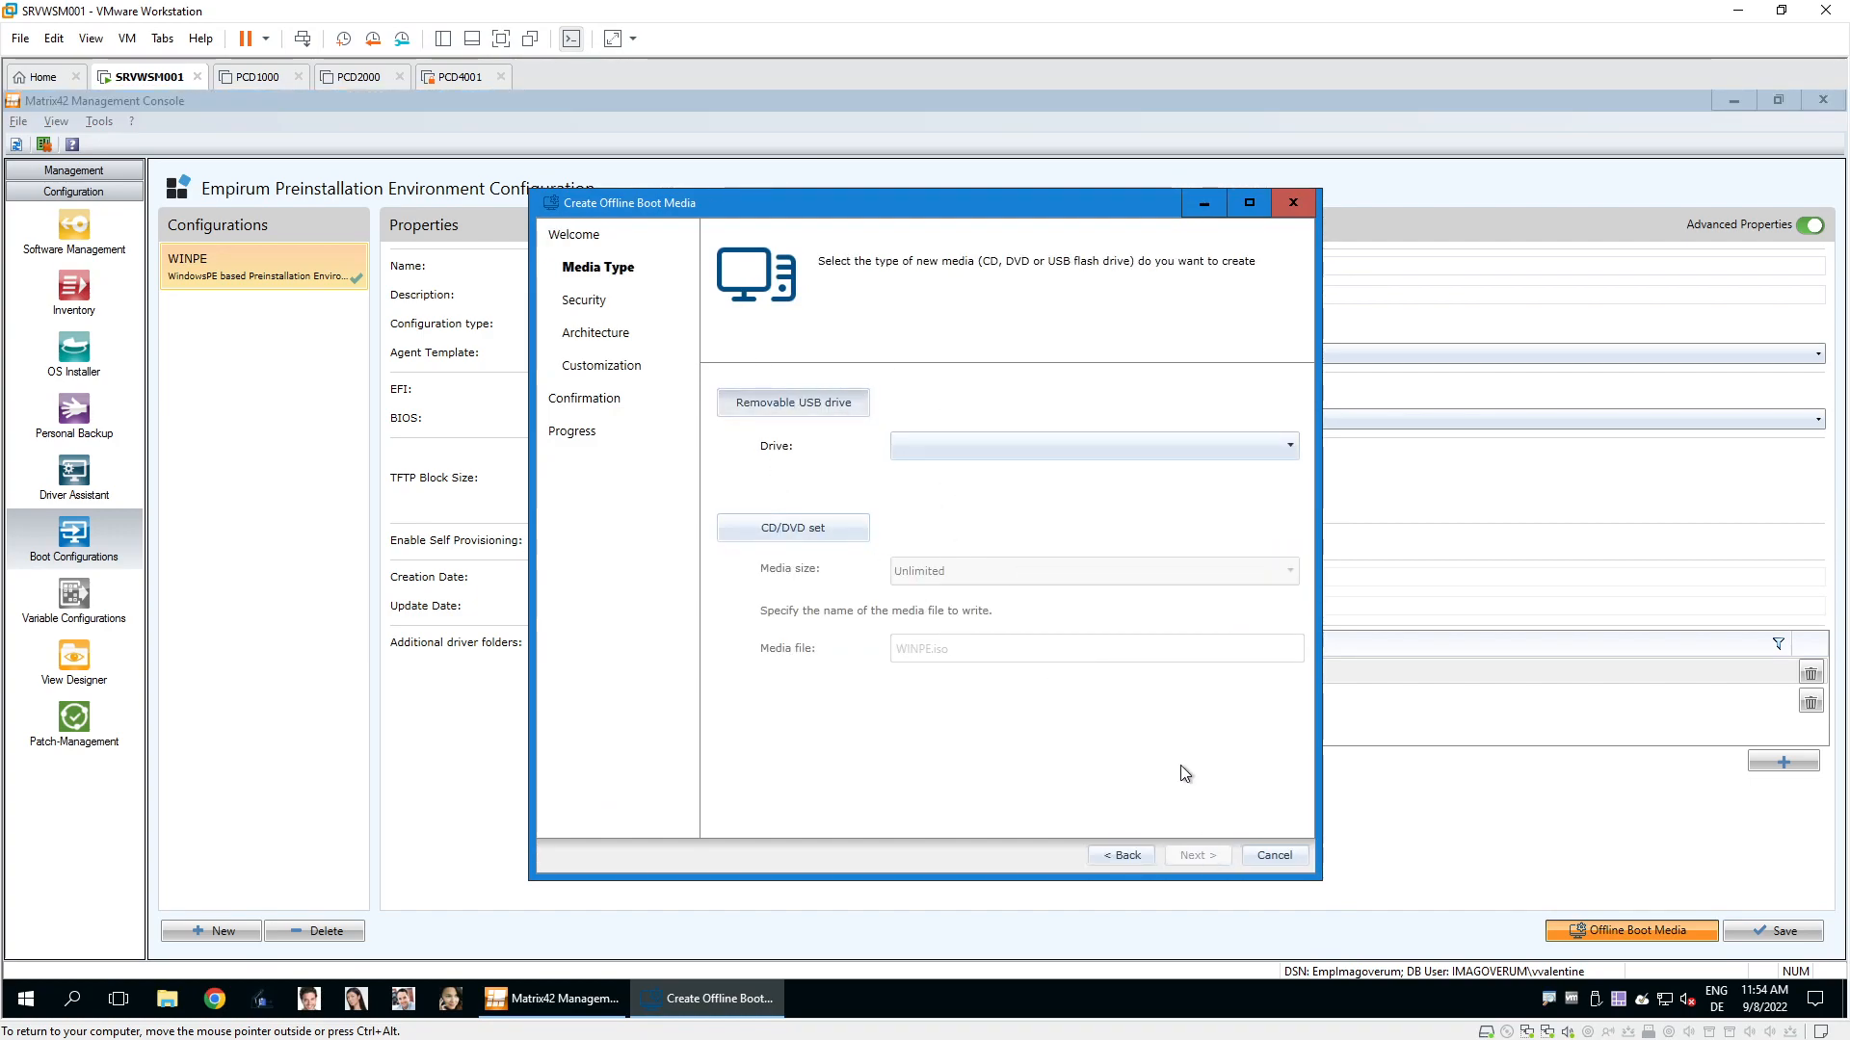
click(1285, 856)
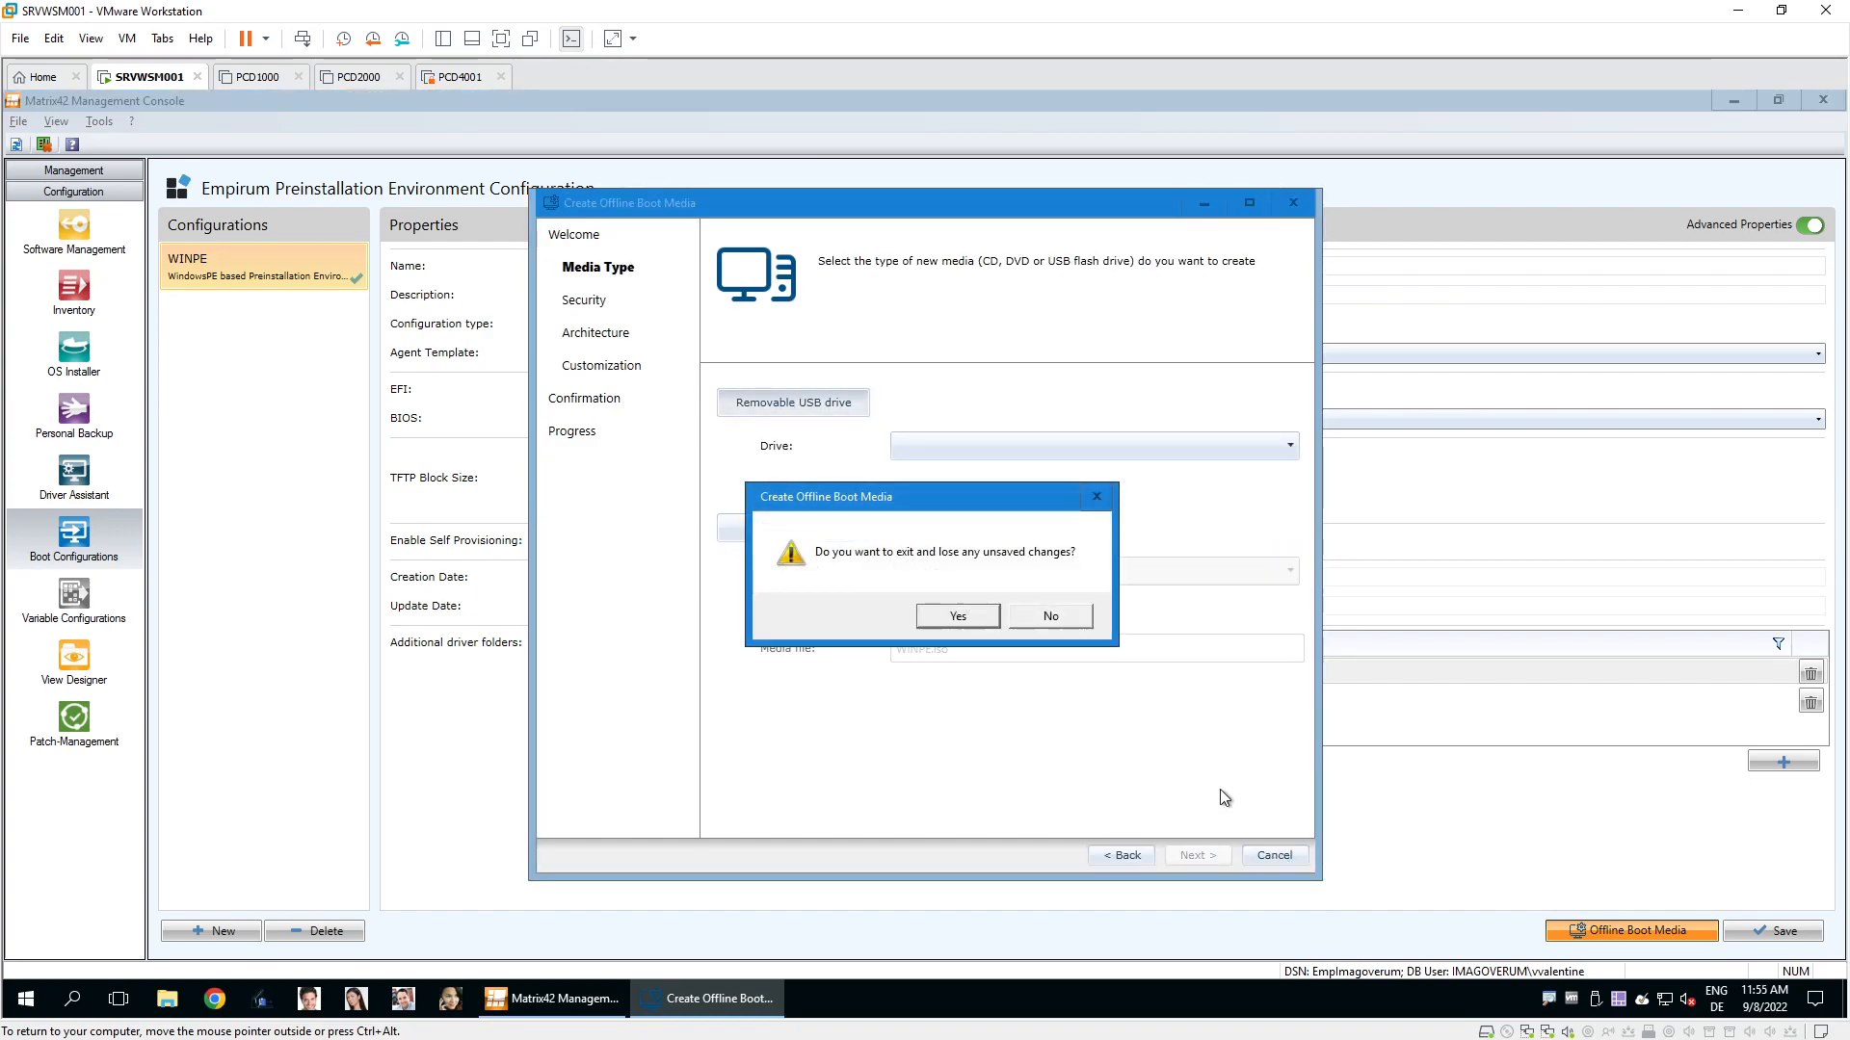
click(971, 617)
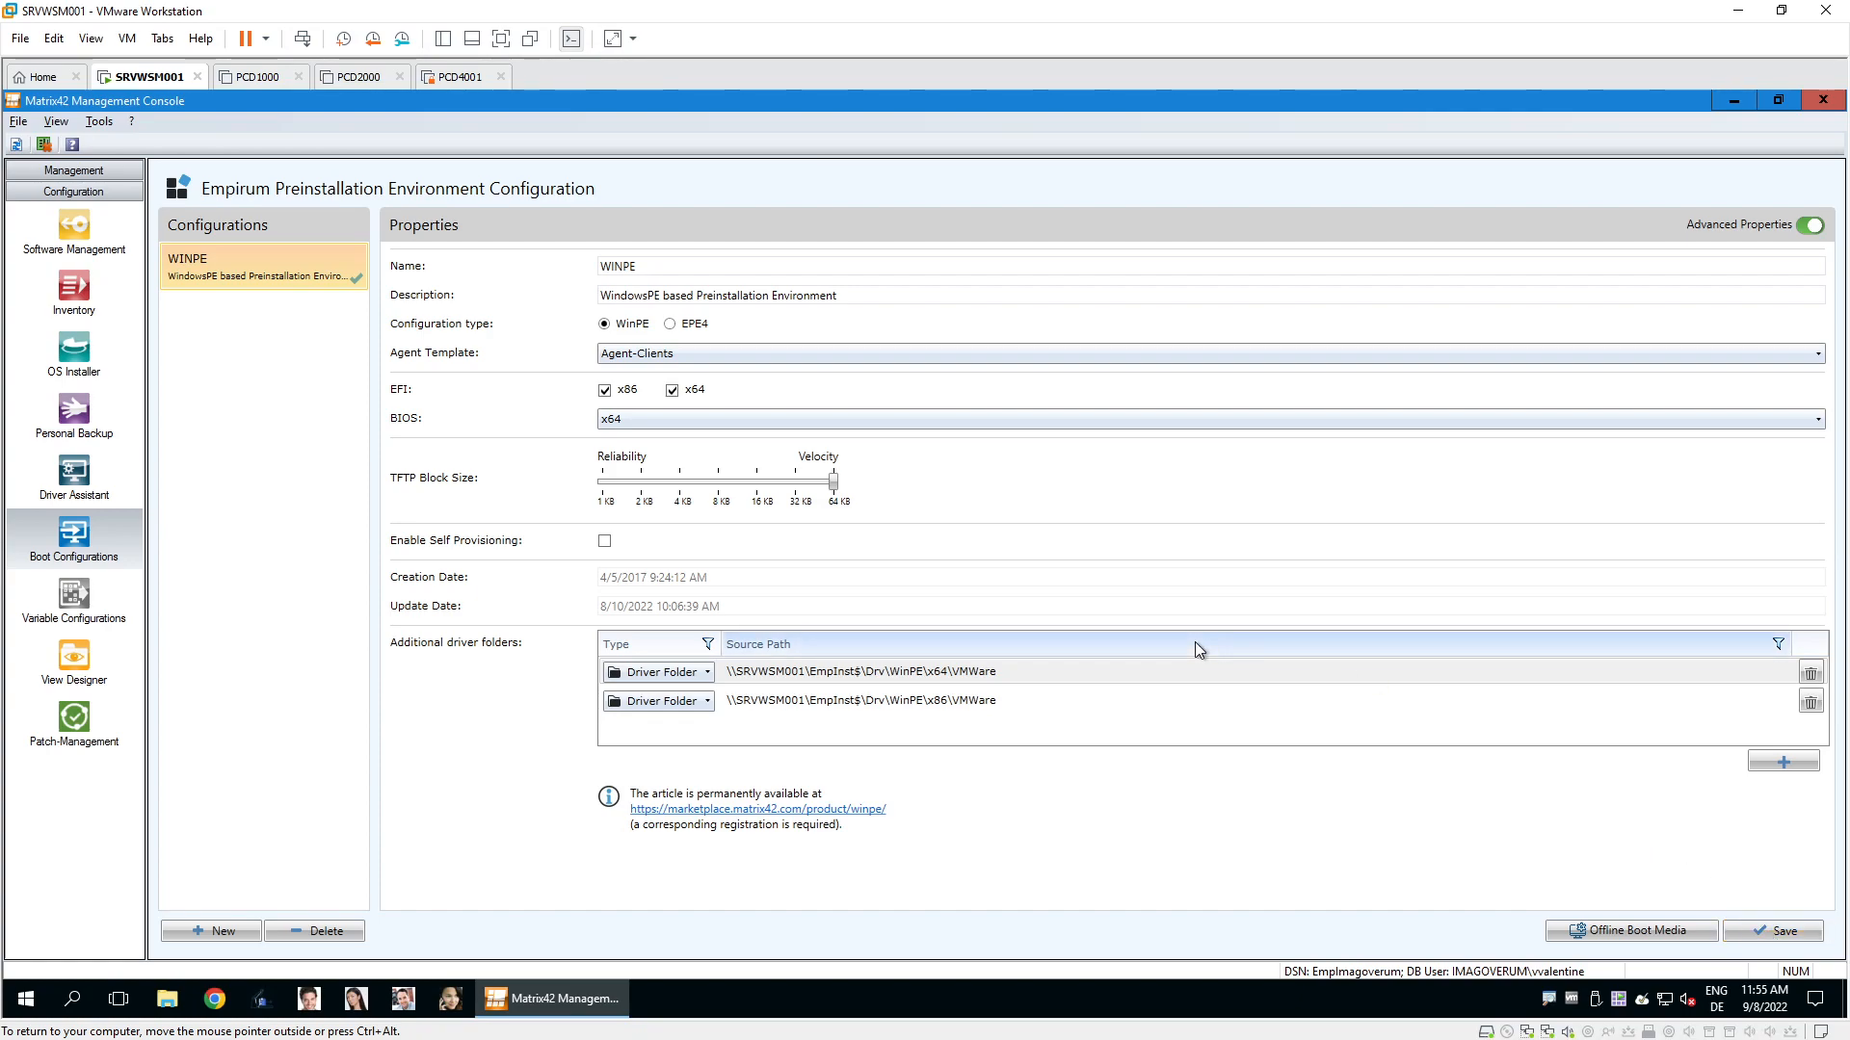
Check the WinPE Driver Assistant and its Model Import options, then minimize the console.
click(71, 478)
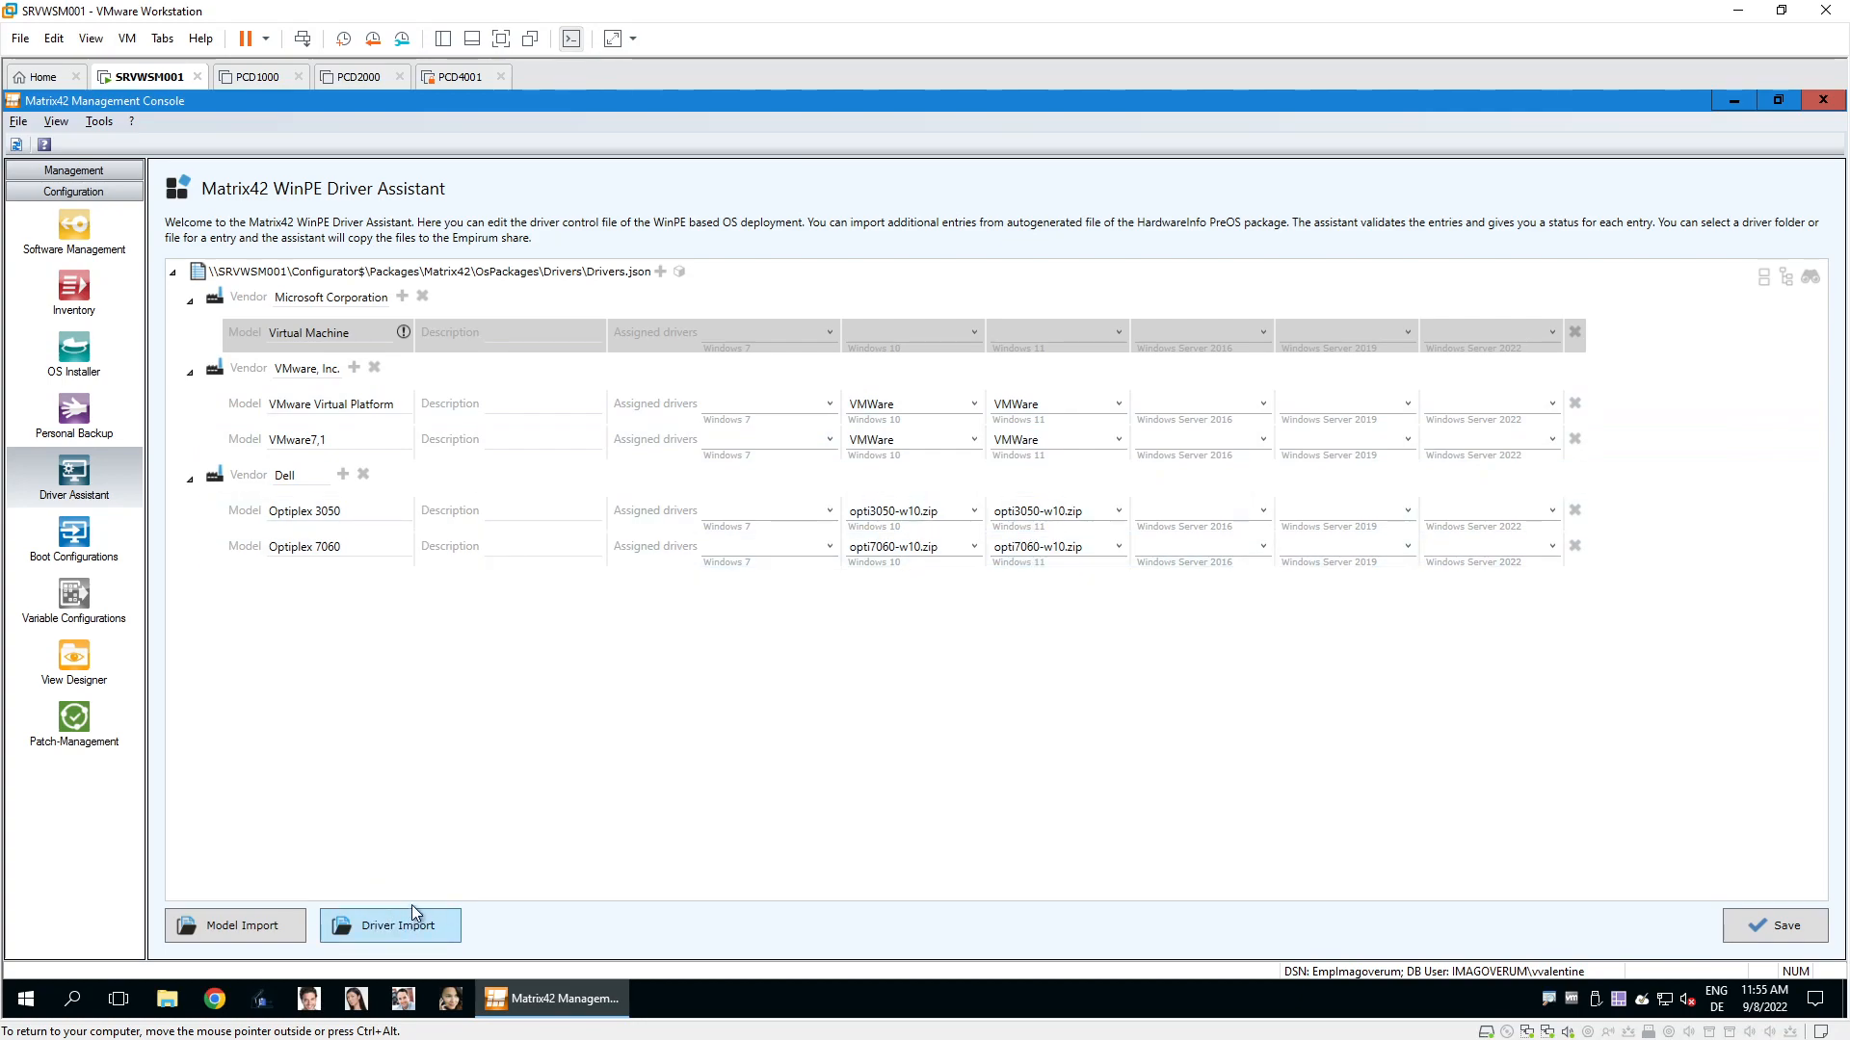
click(289, 926)
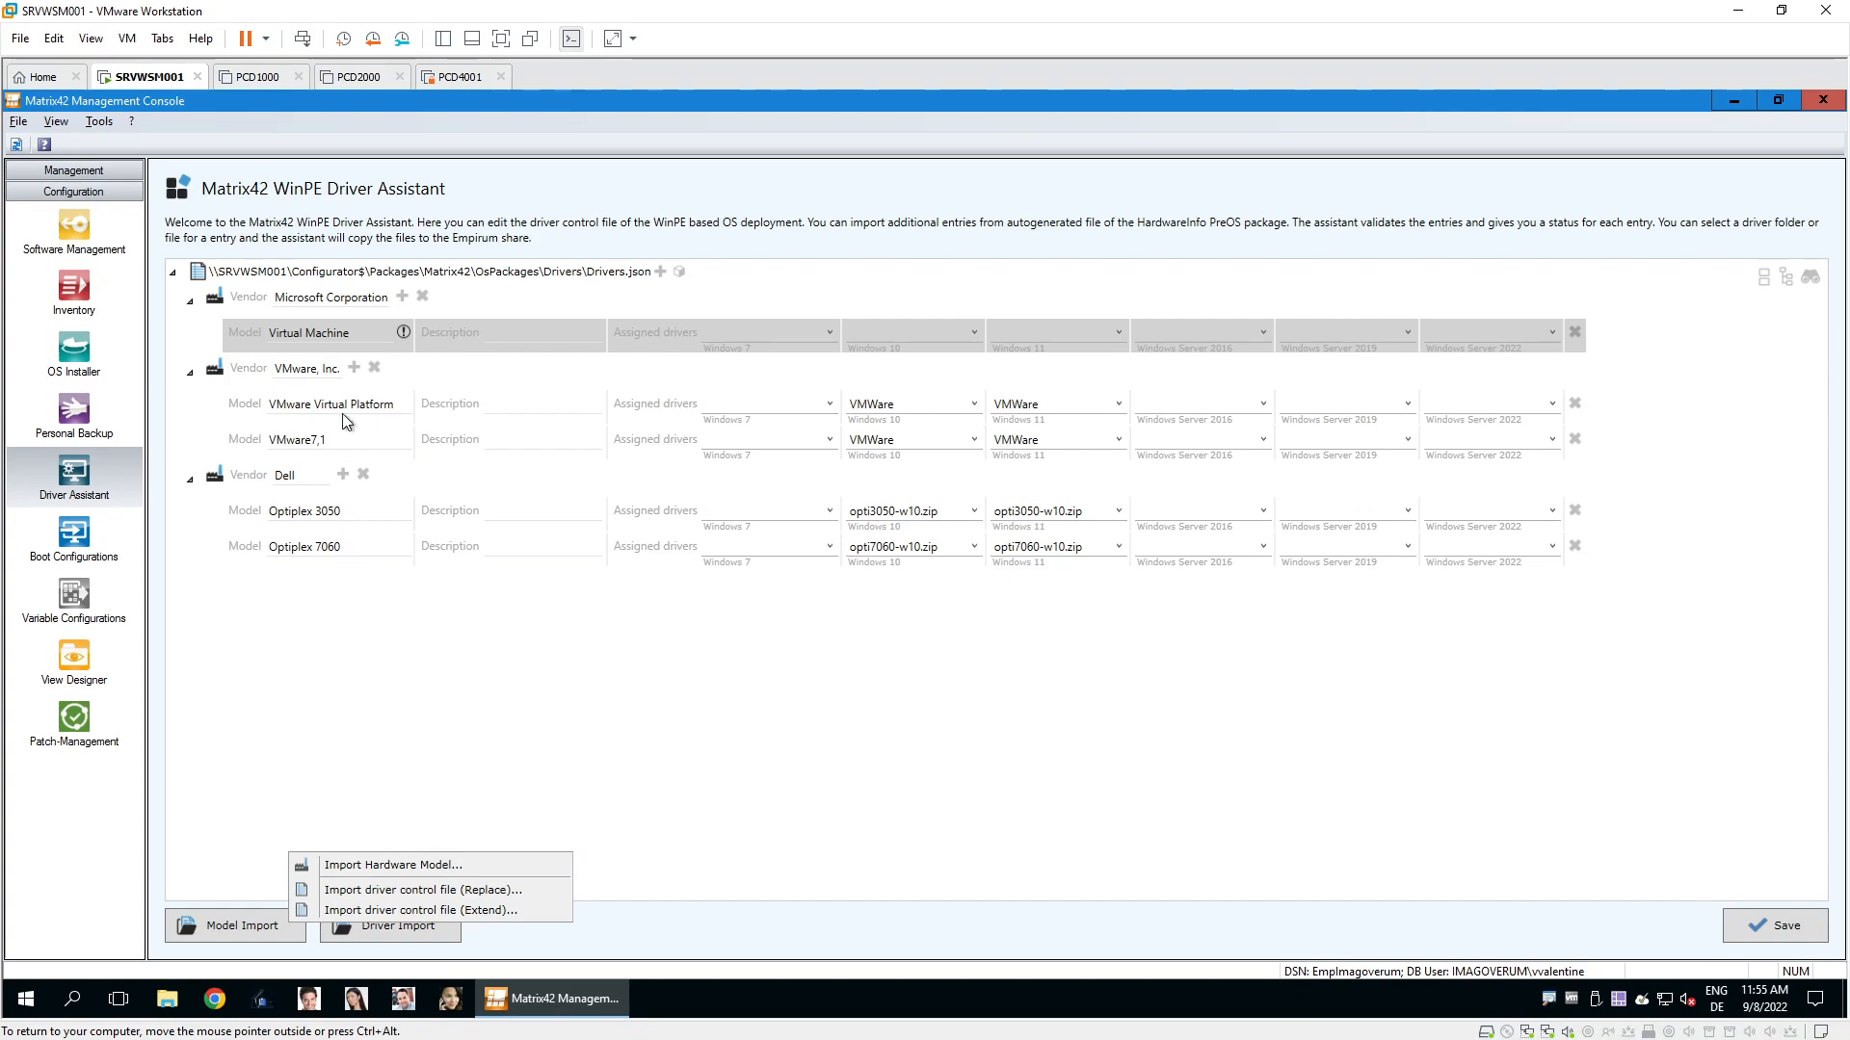
click(349, 578)
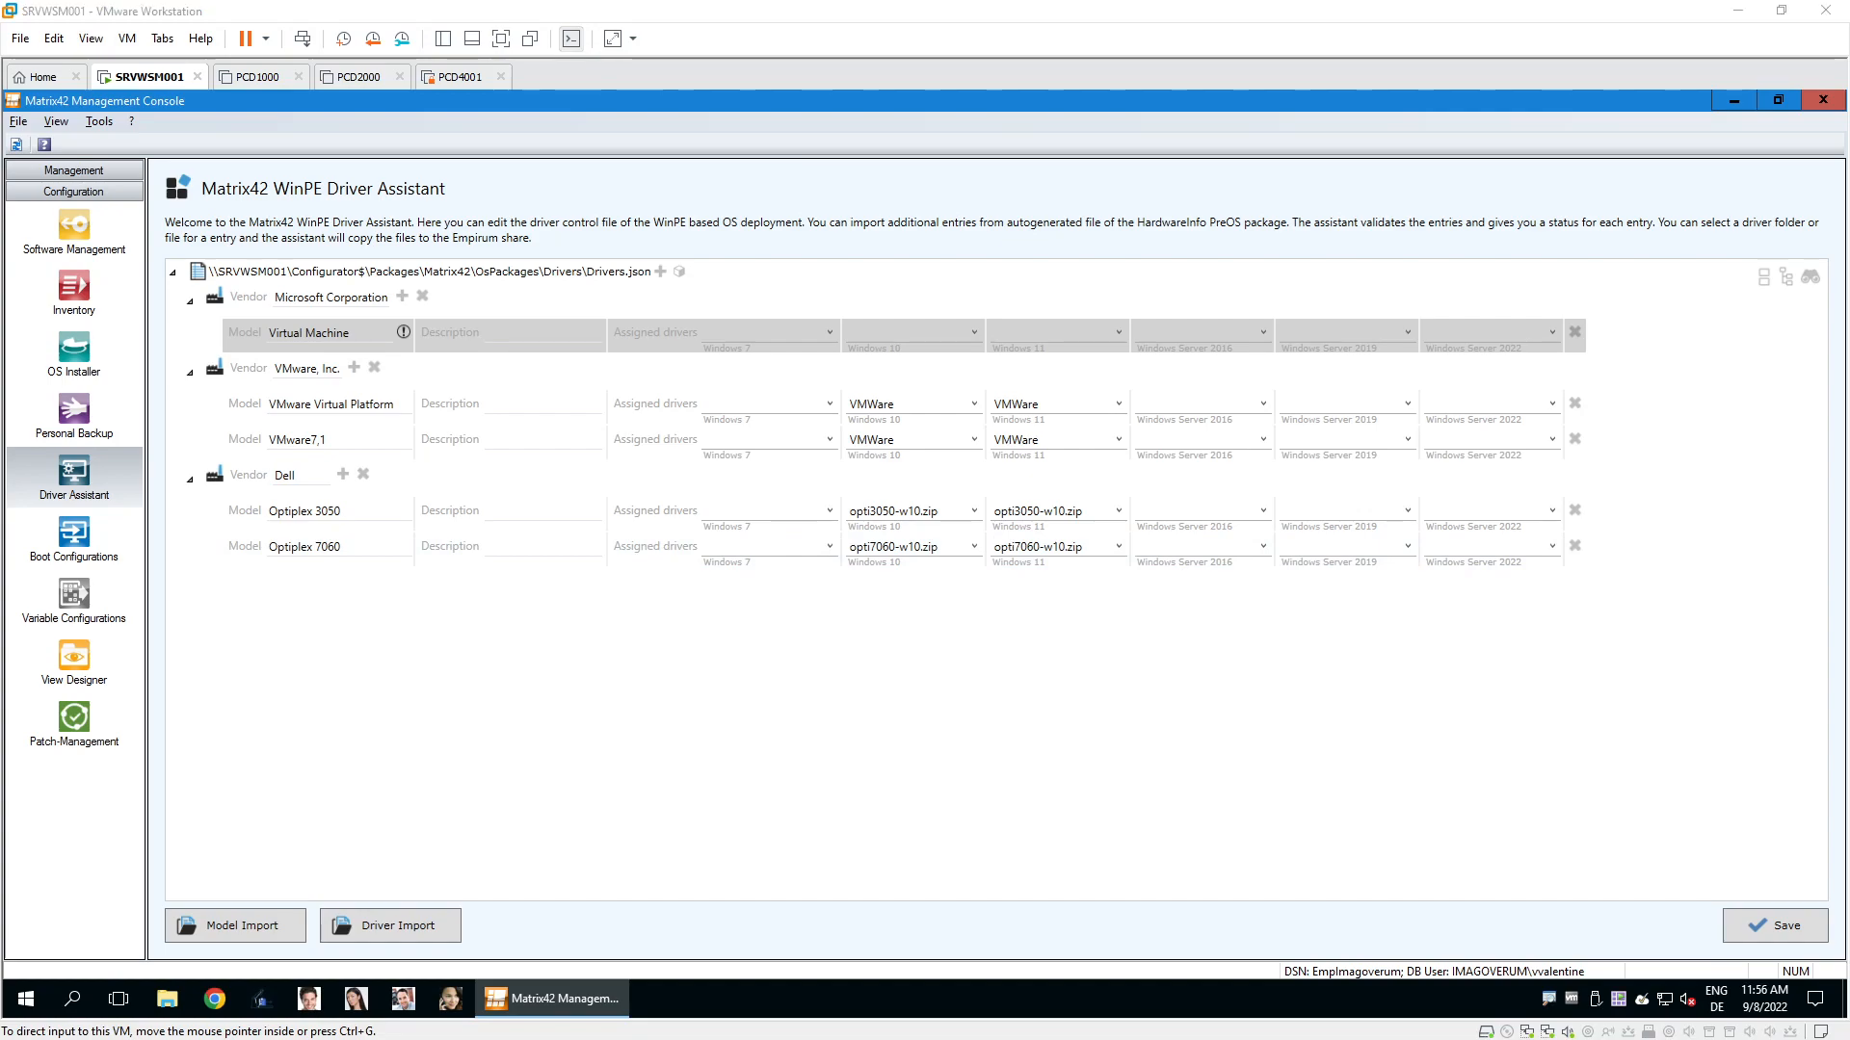
click(1736, 102)
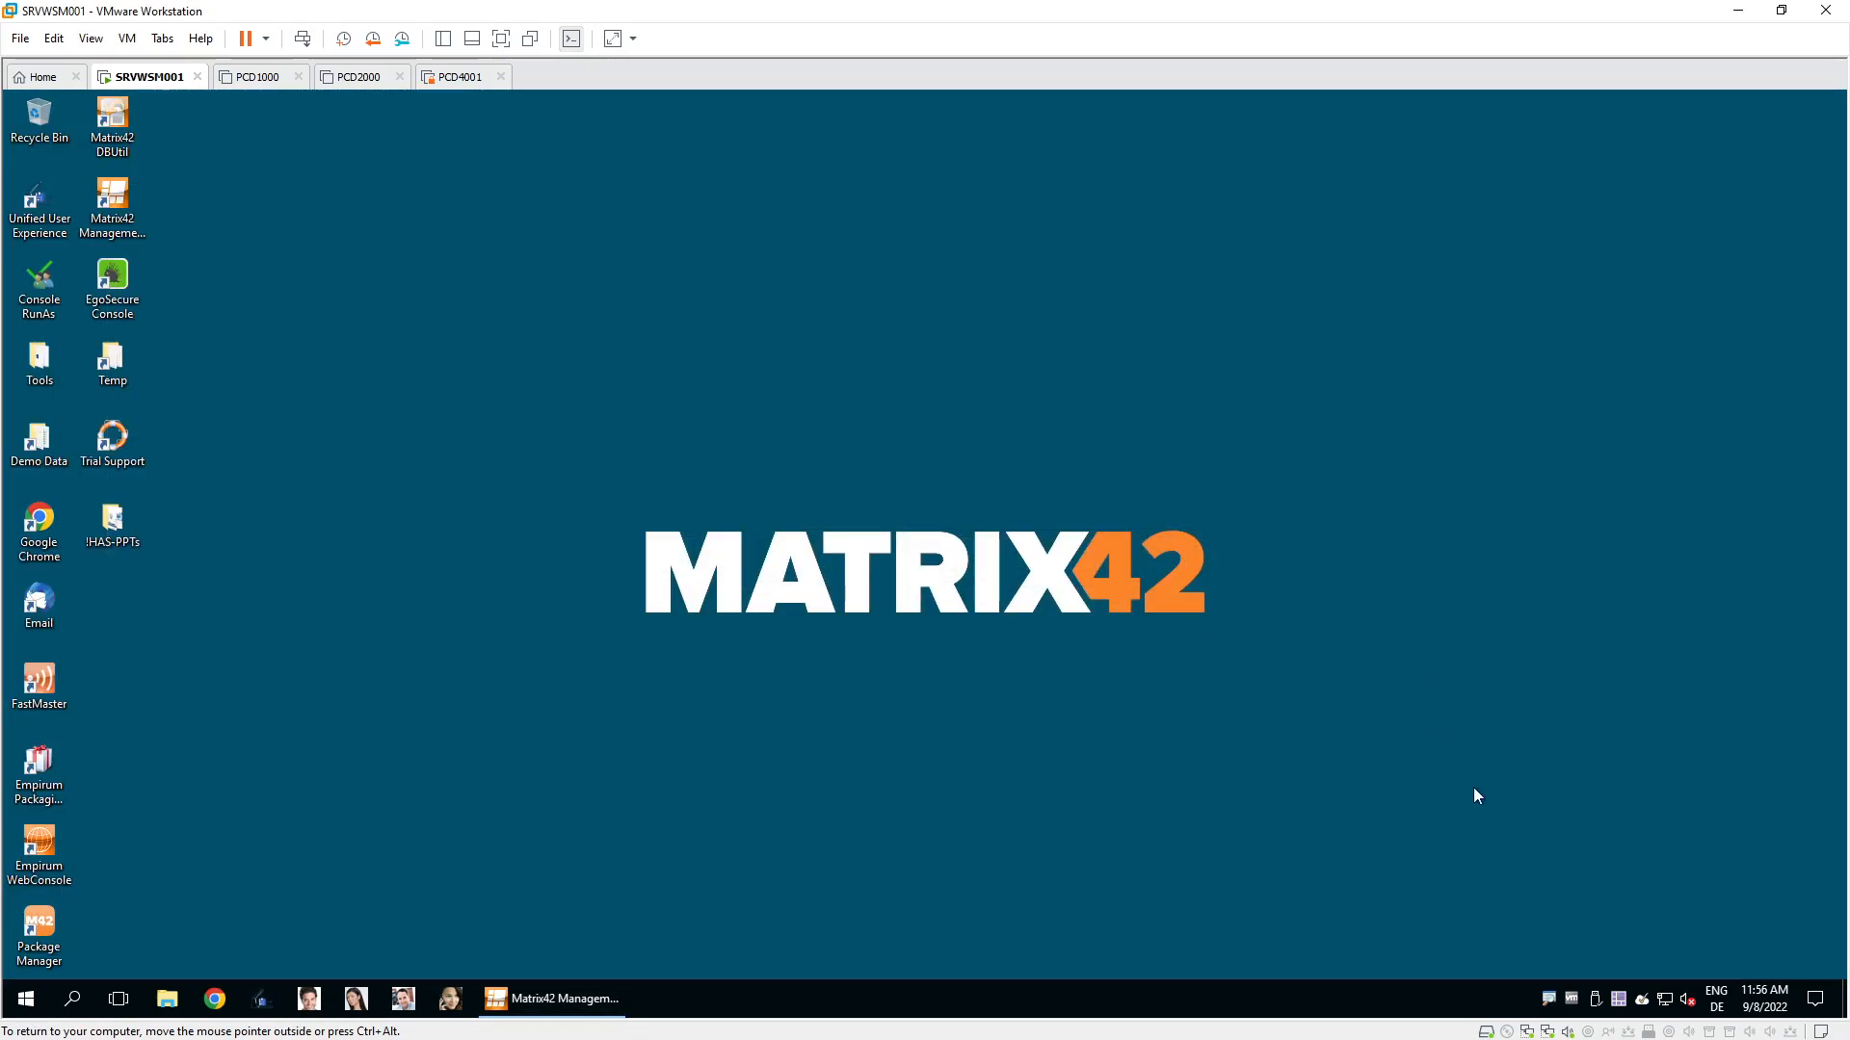
right_click(1618, 999)
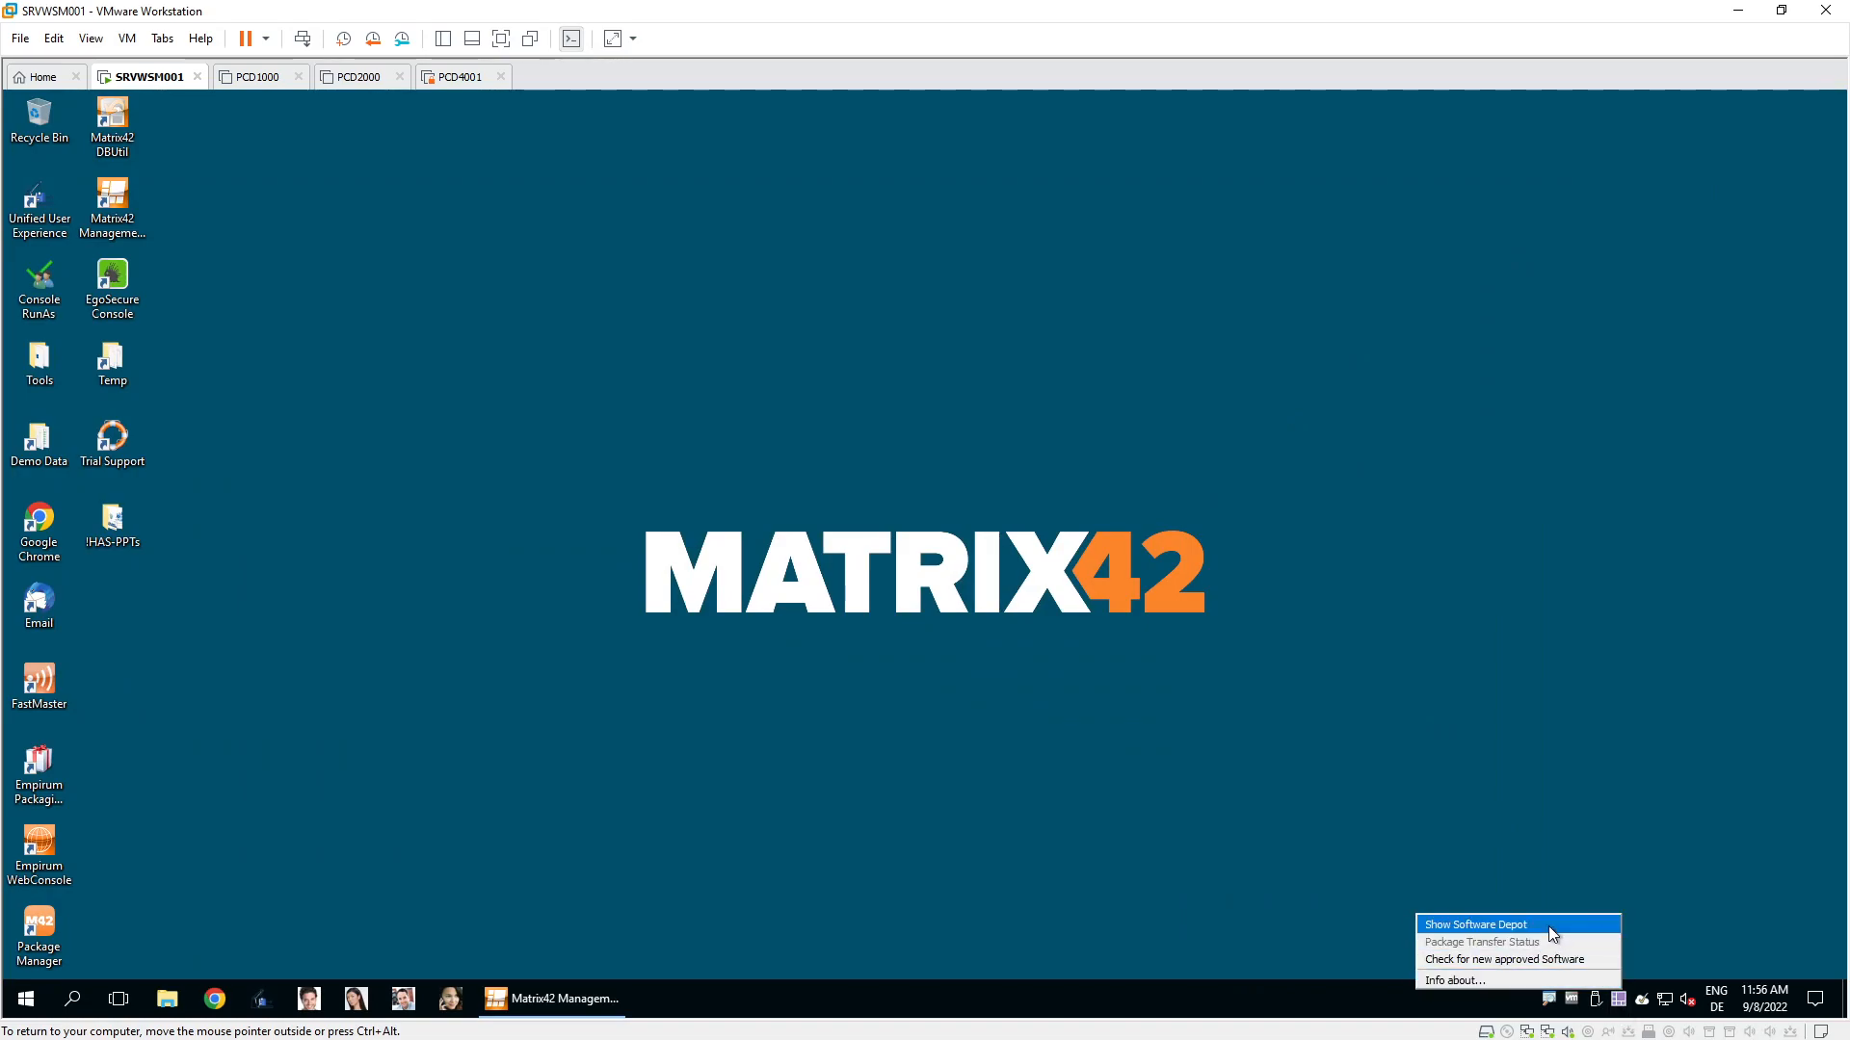
click(1550, 931)
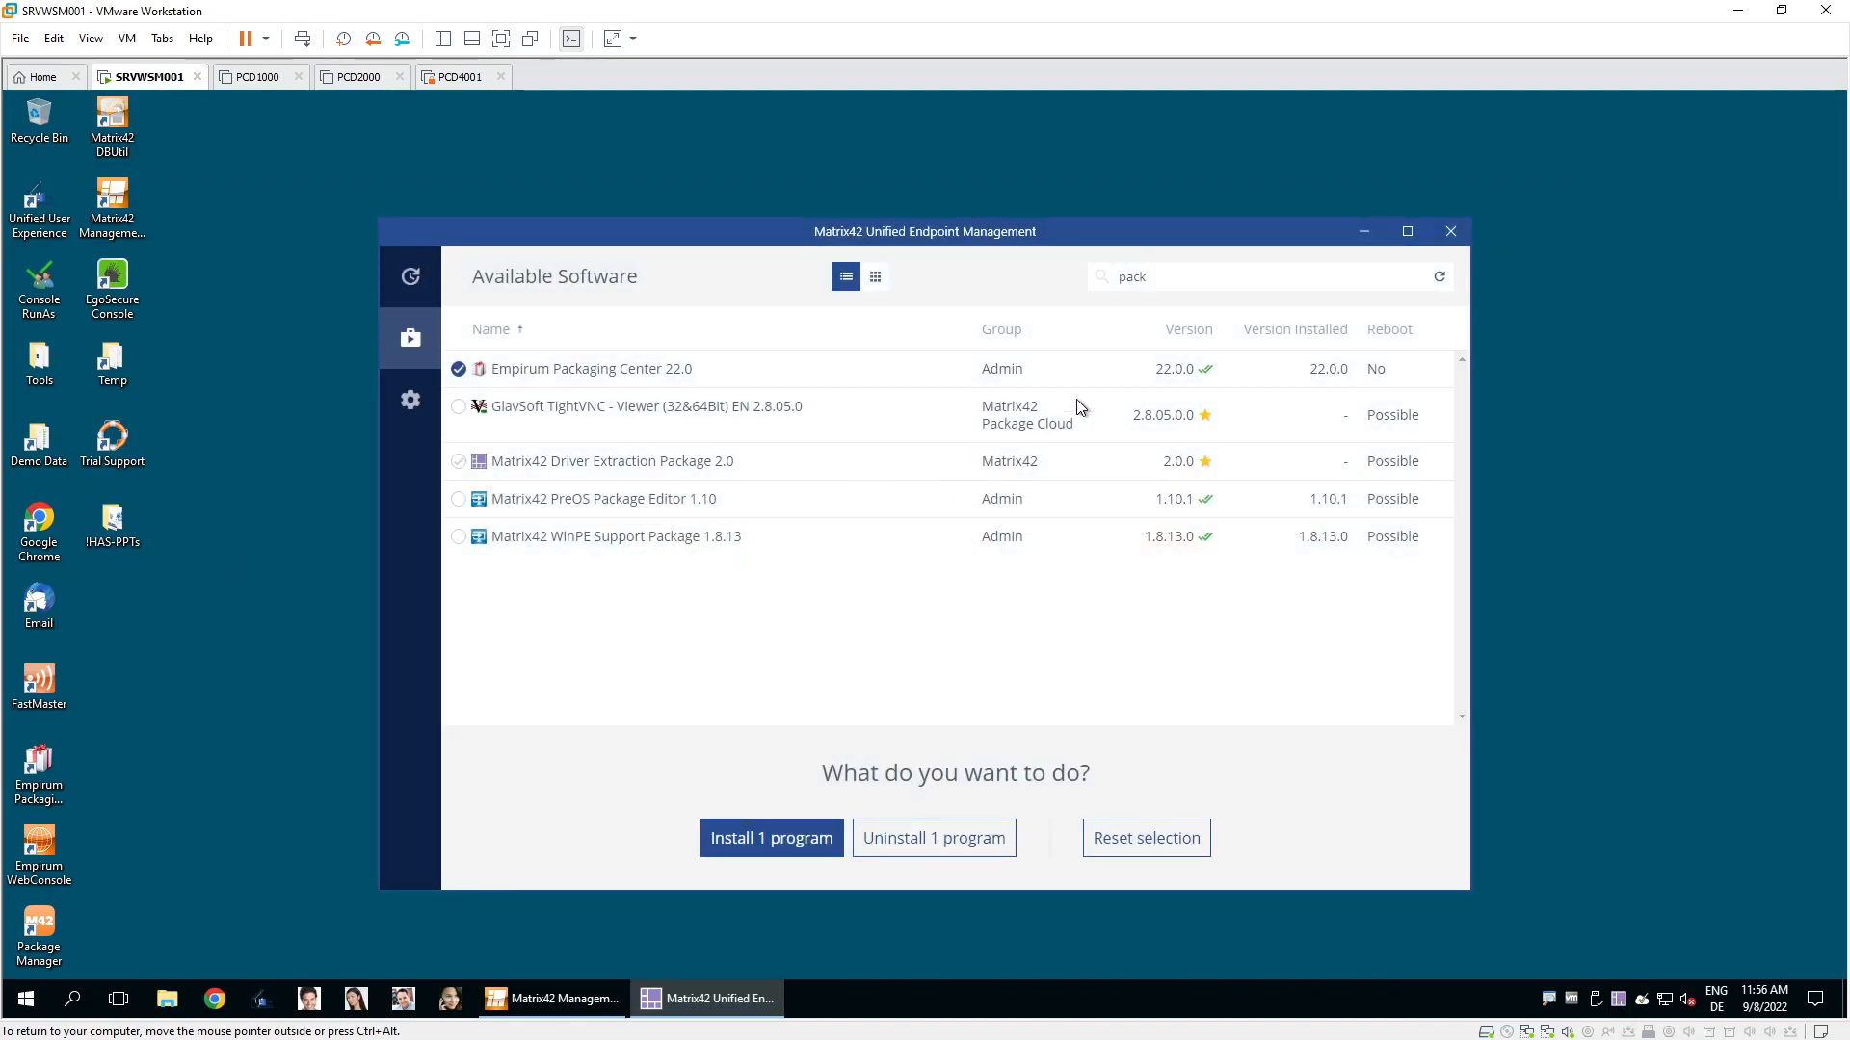
click(1198, 279)
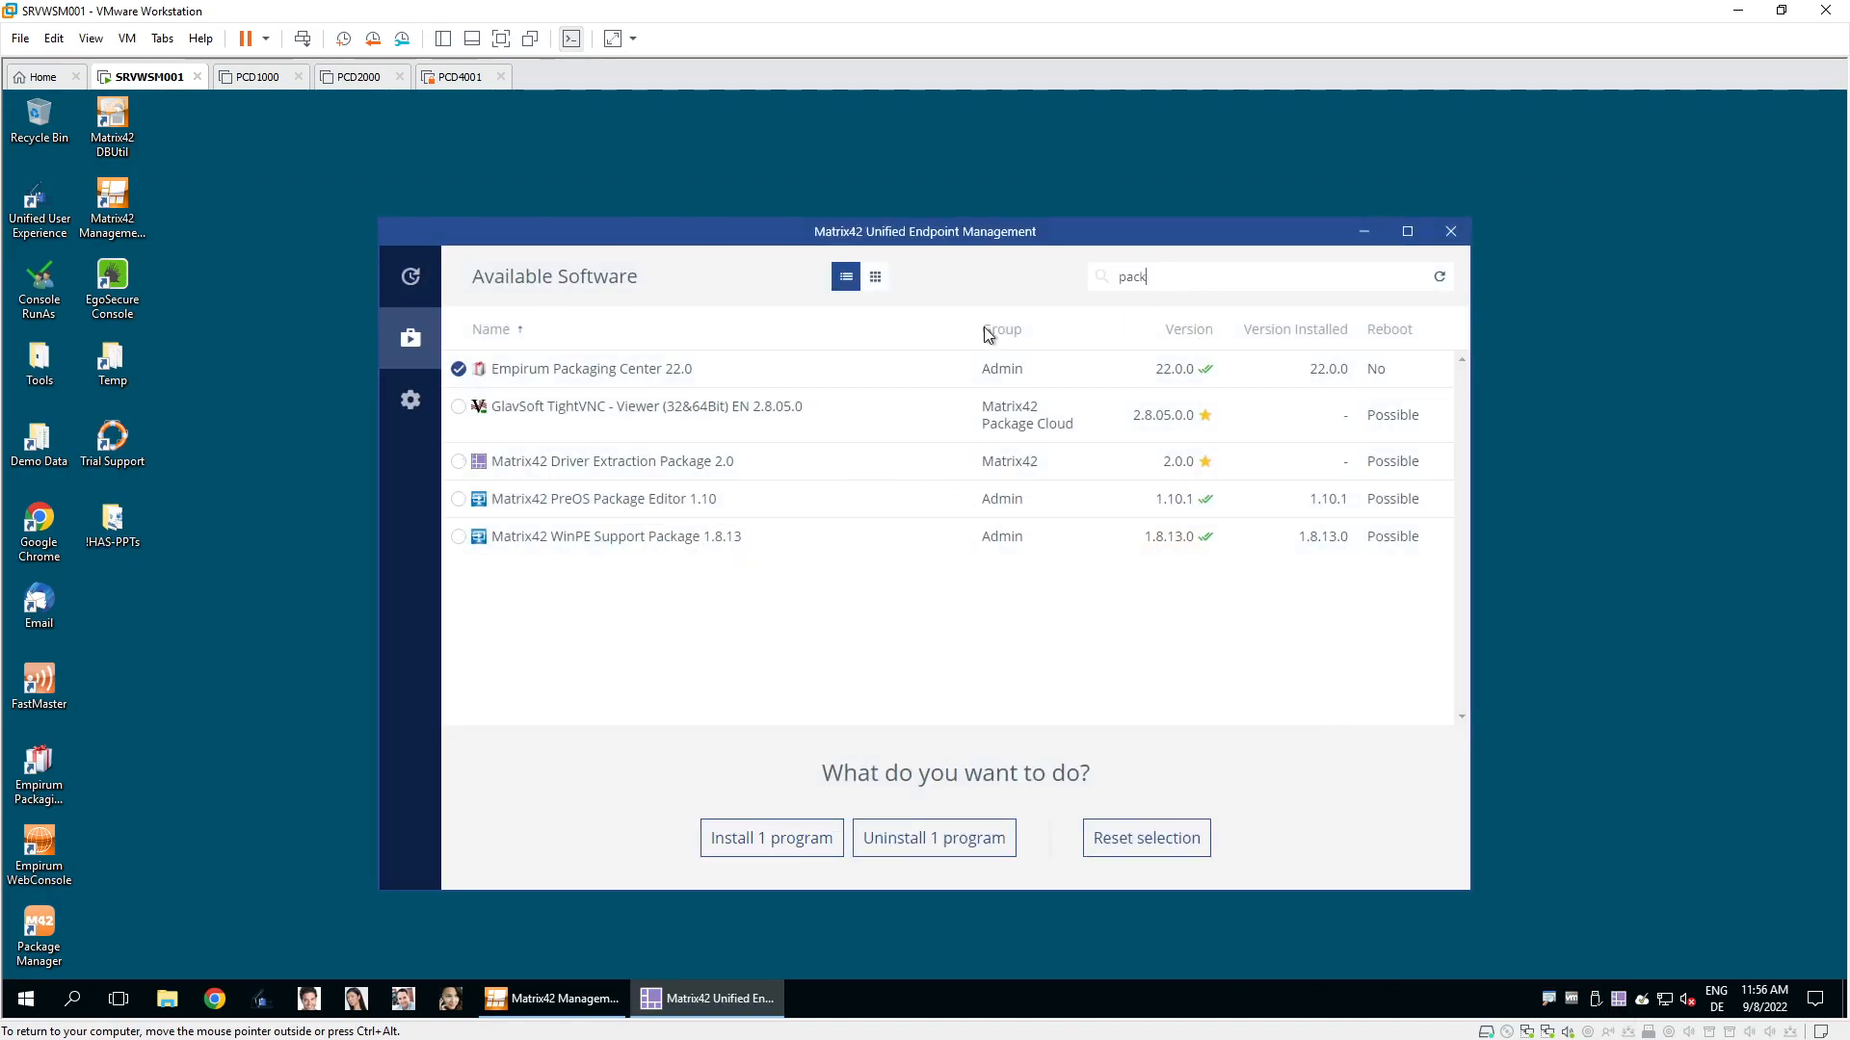
click(678, 371)
click(701, 404)
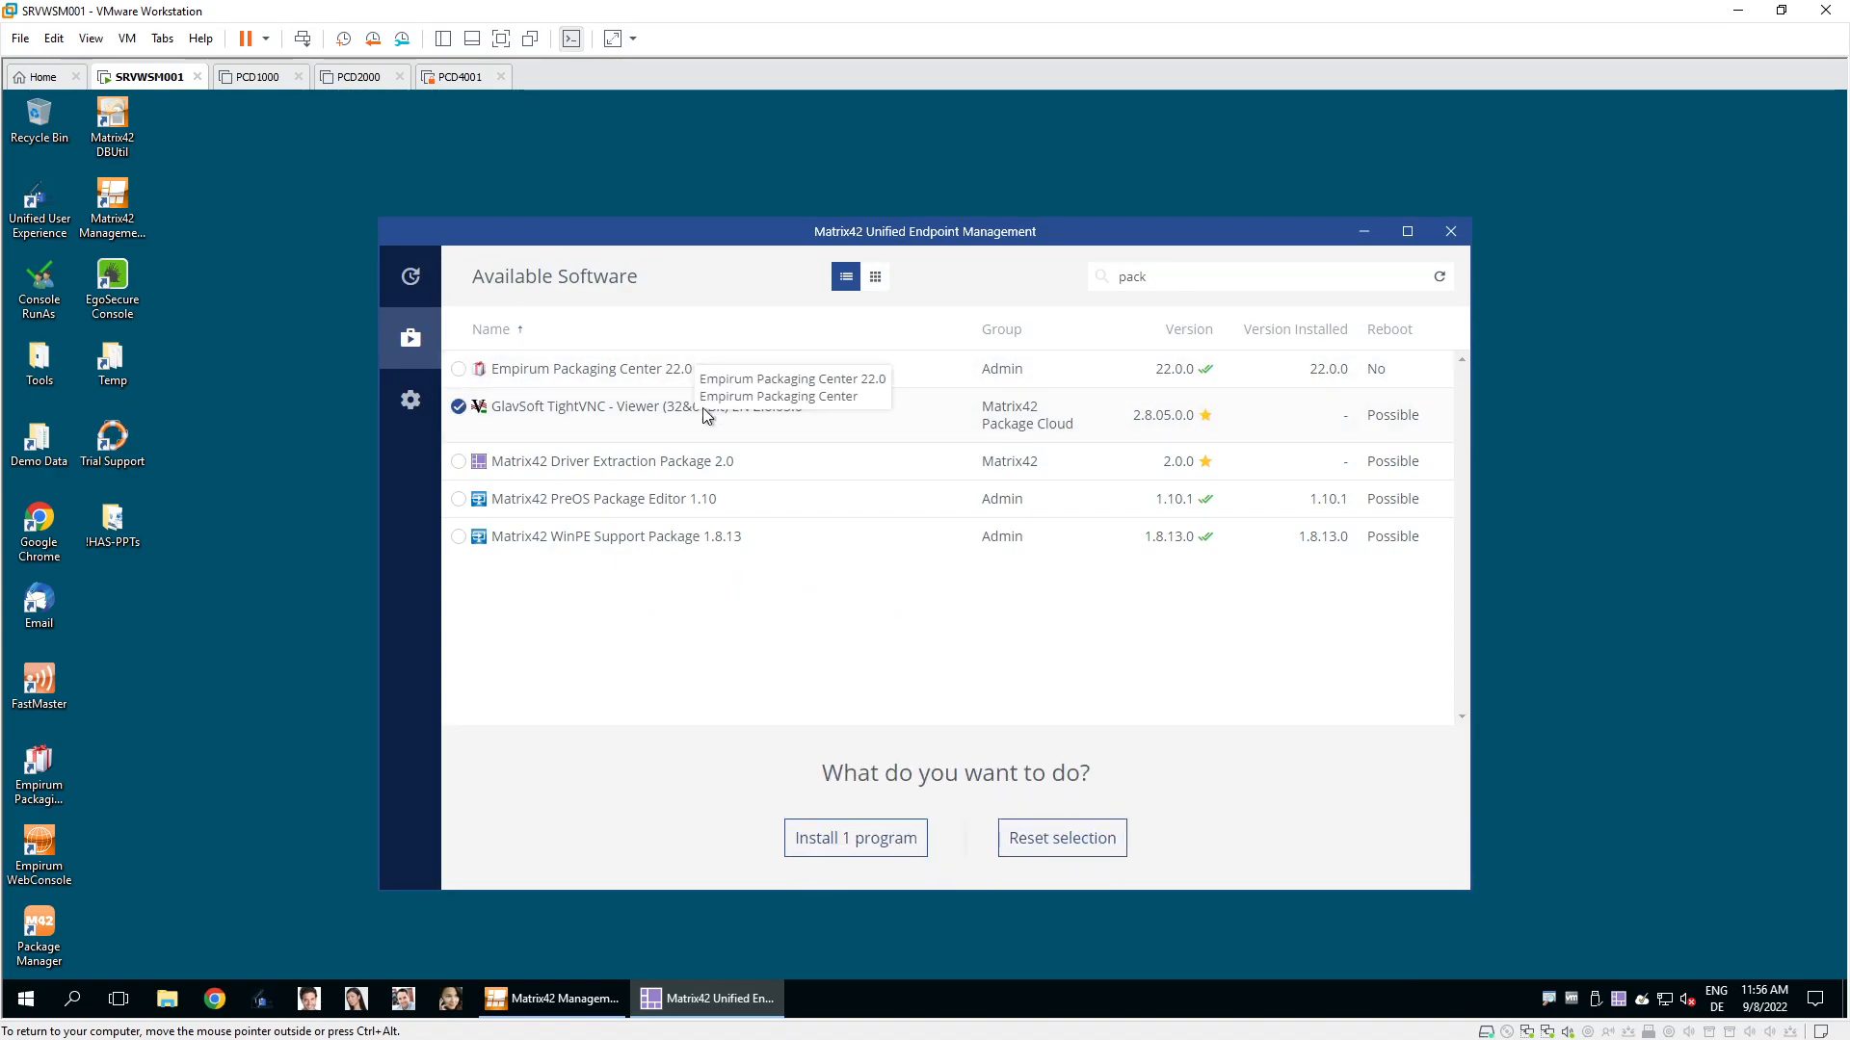
click(1450, 231)
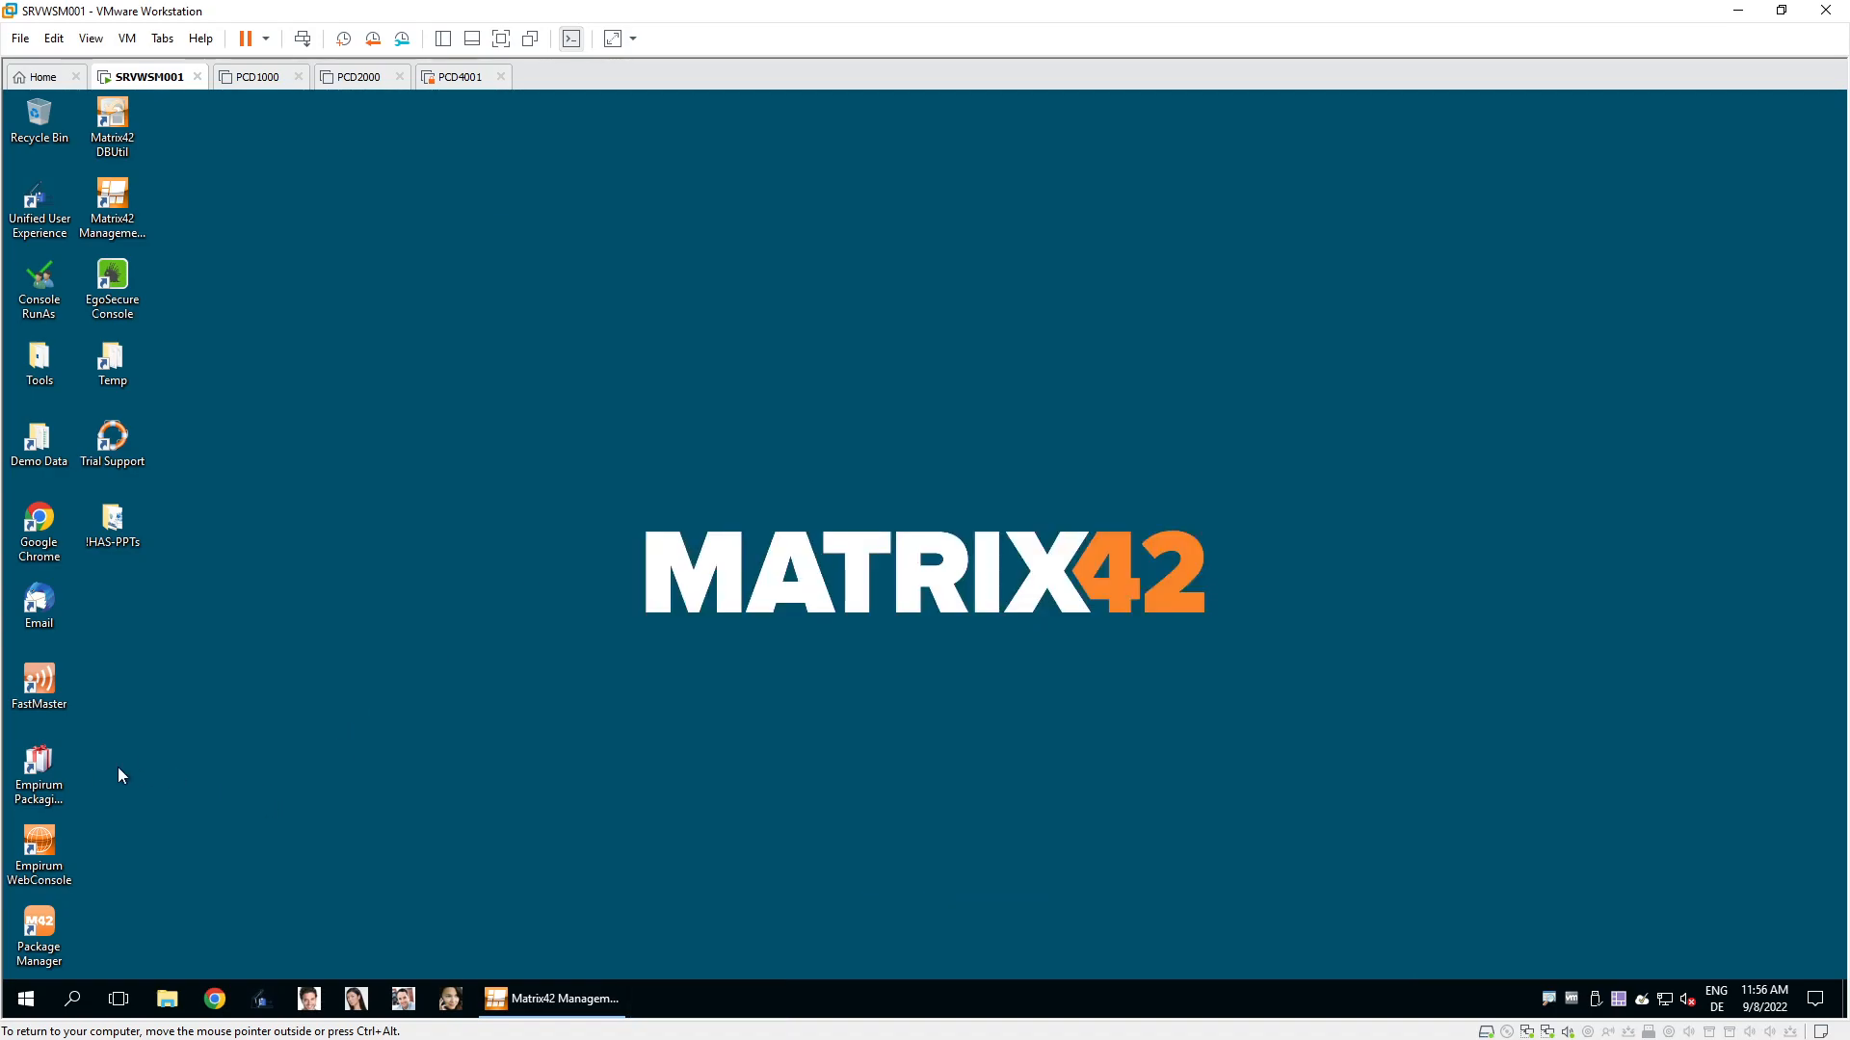
double_click(38, 768)
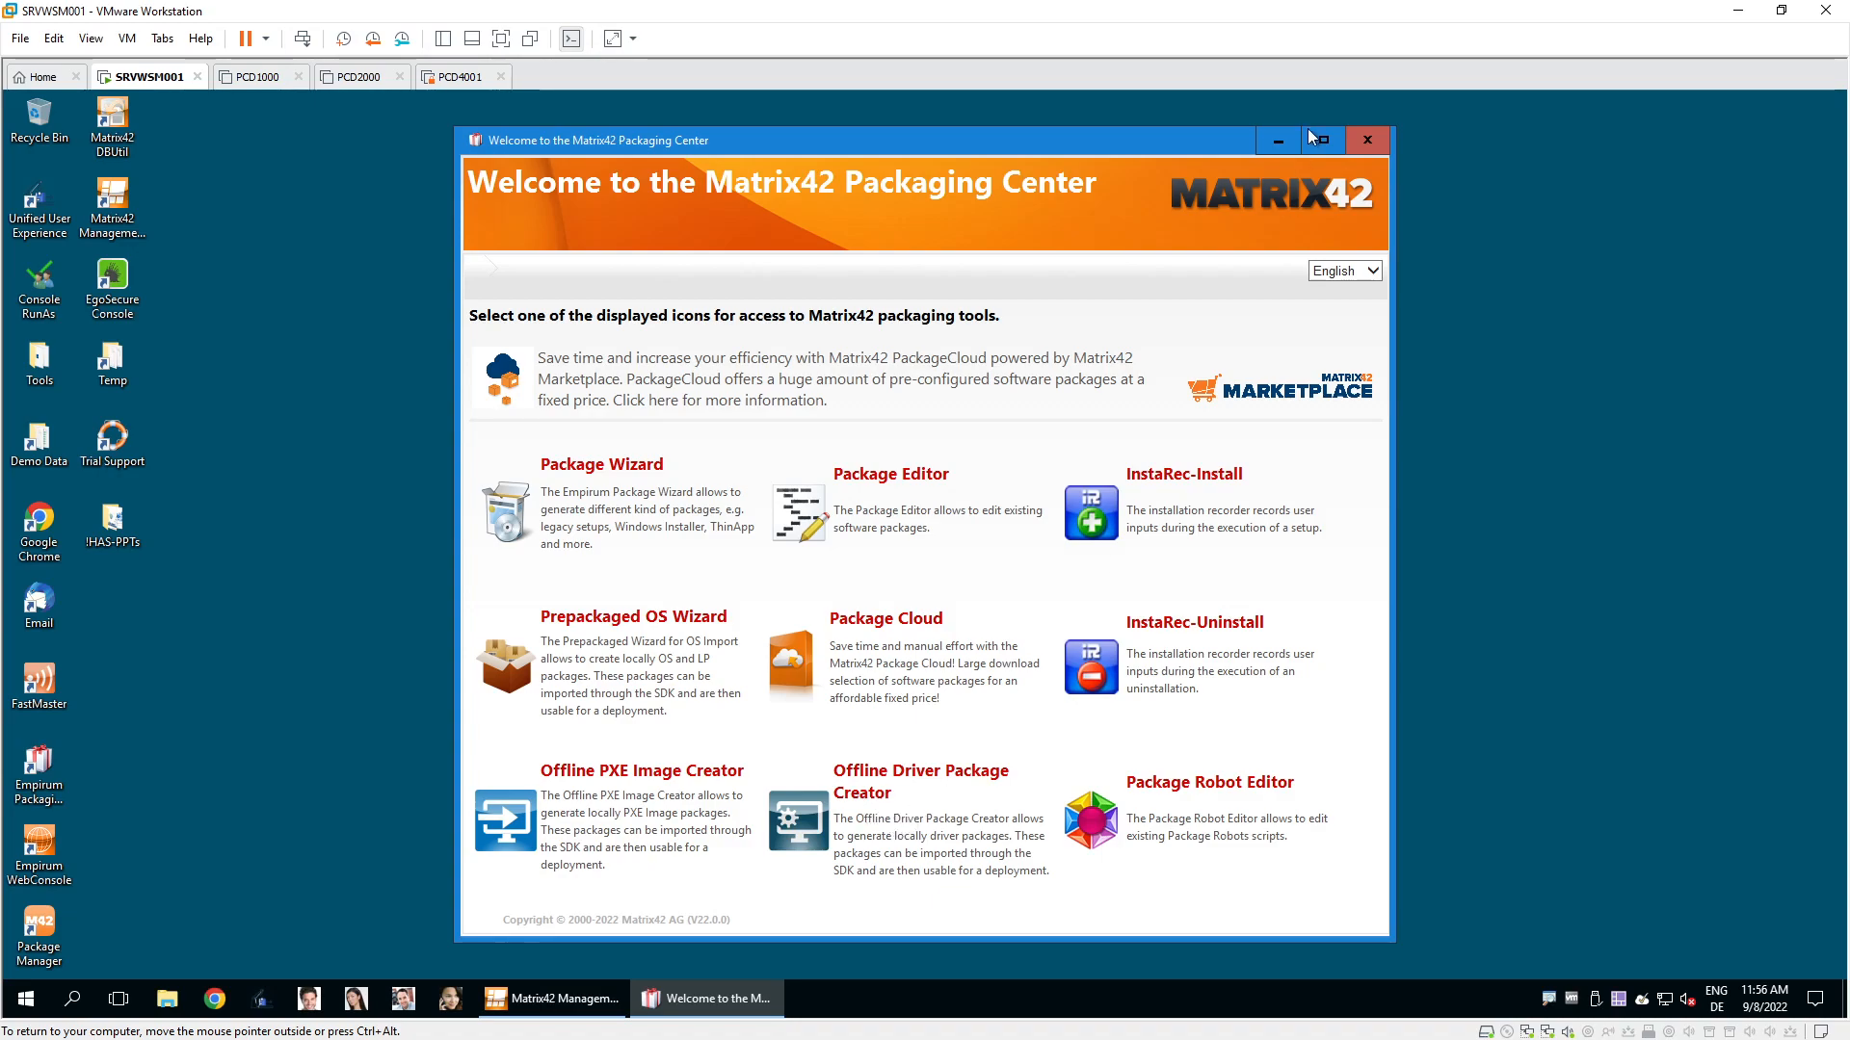
click(1385, 141)
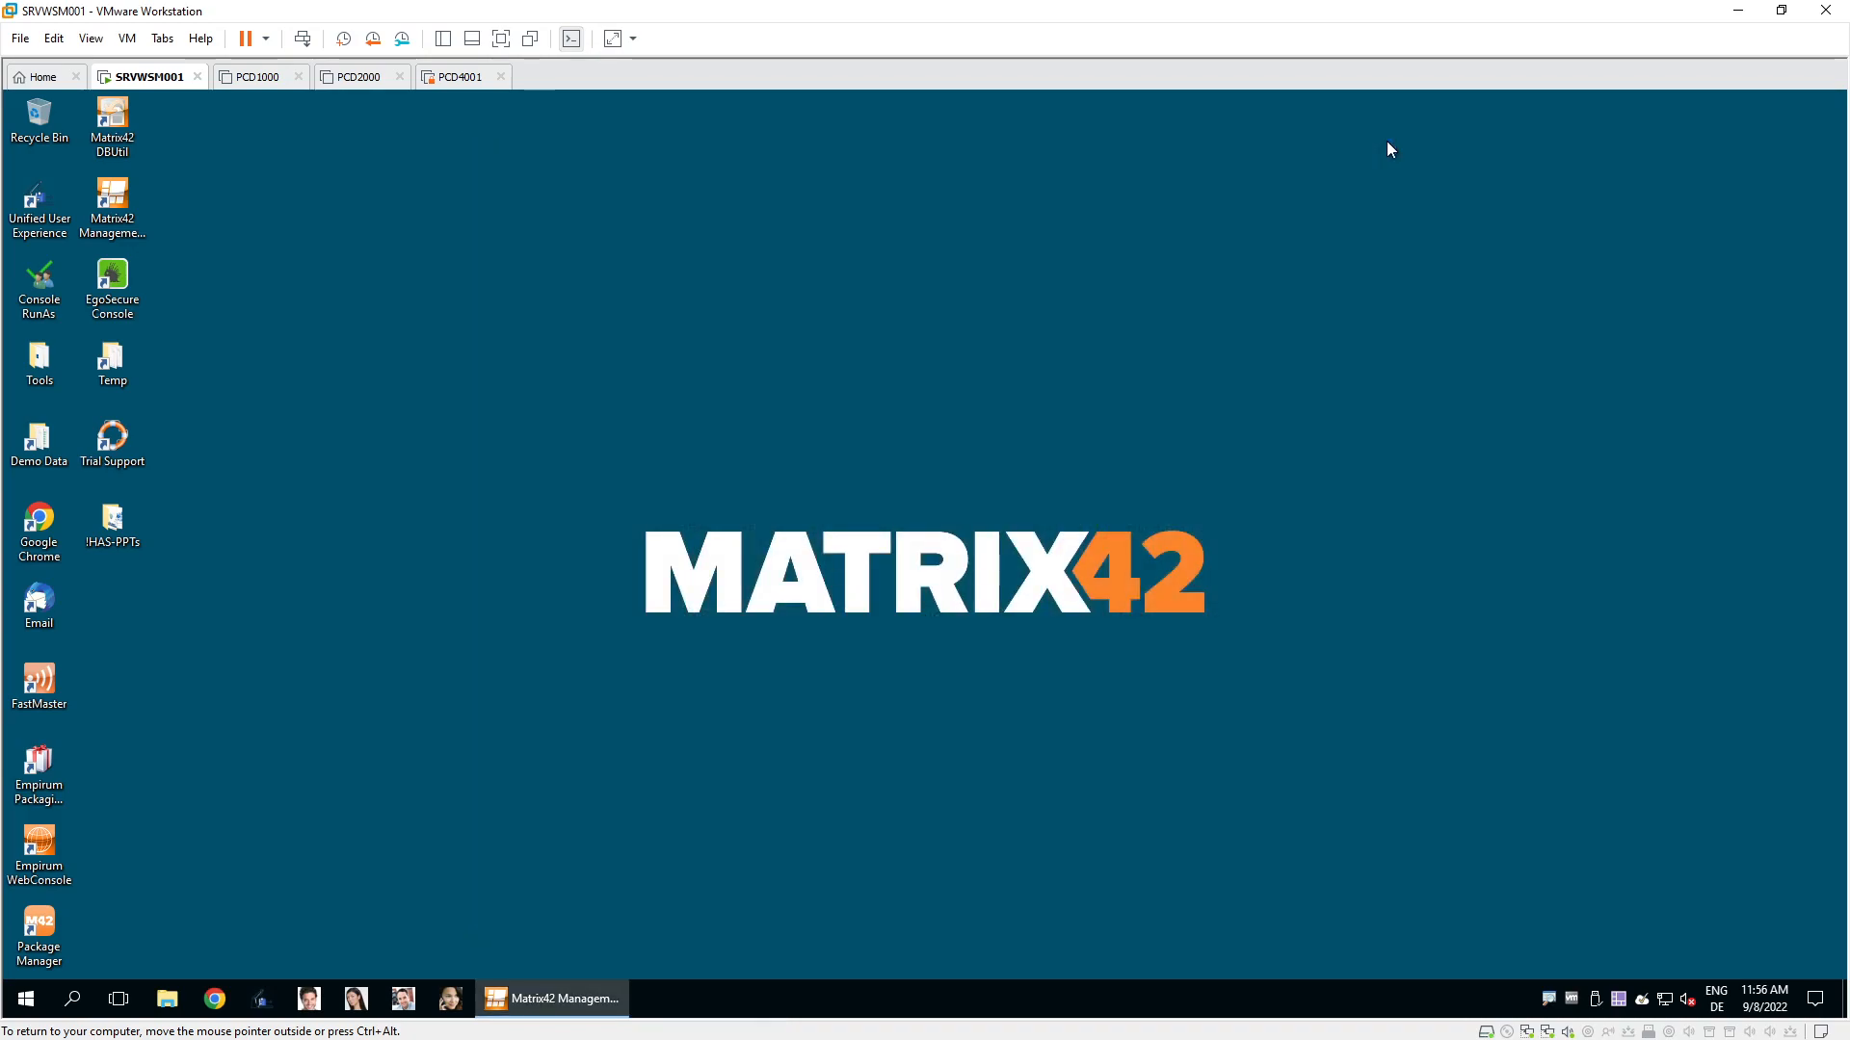
Restore the console and expand Configuration Groups down to Clients > AMER > US.
click(586, 992)
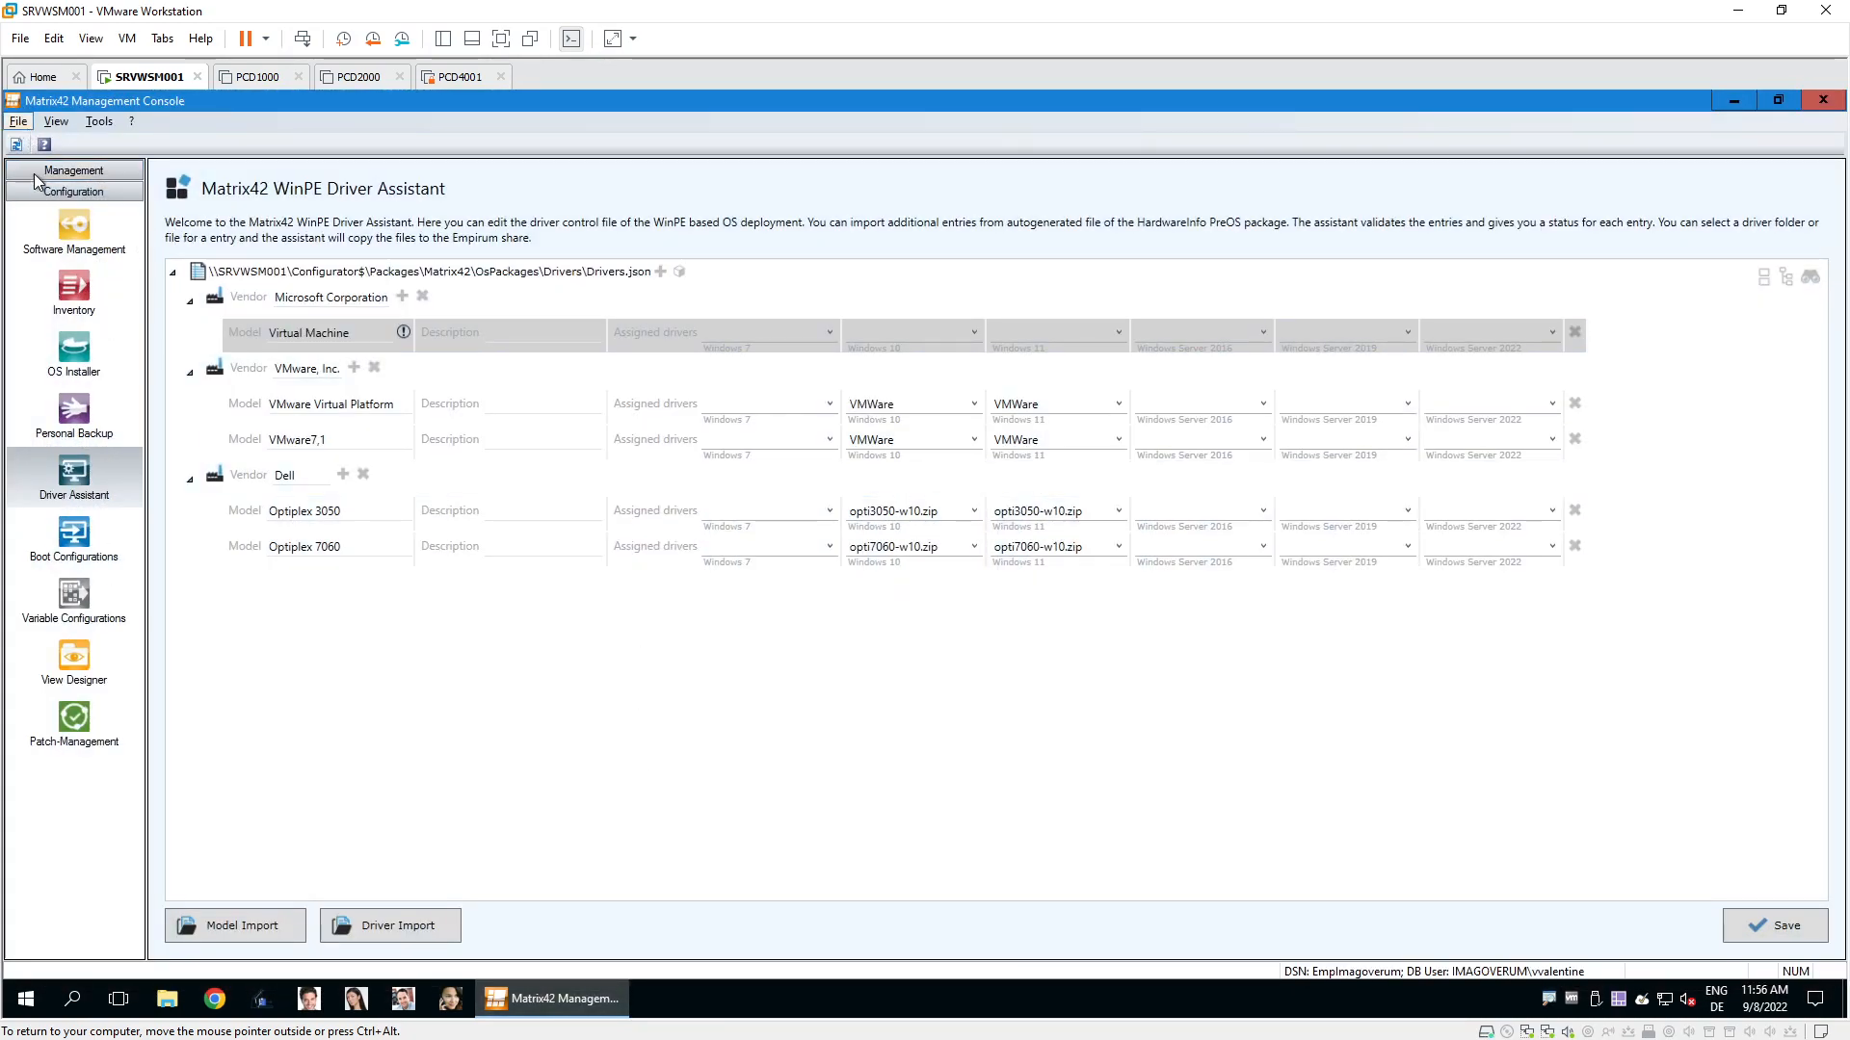
click(77, 170)
click(103, 222)
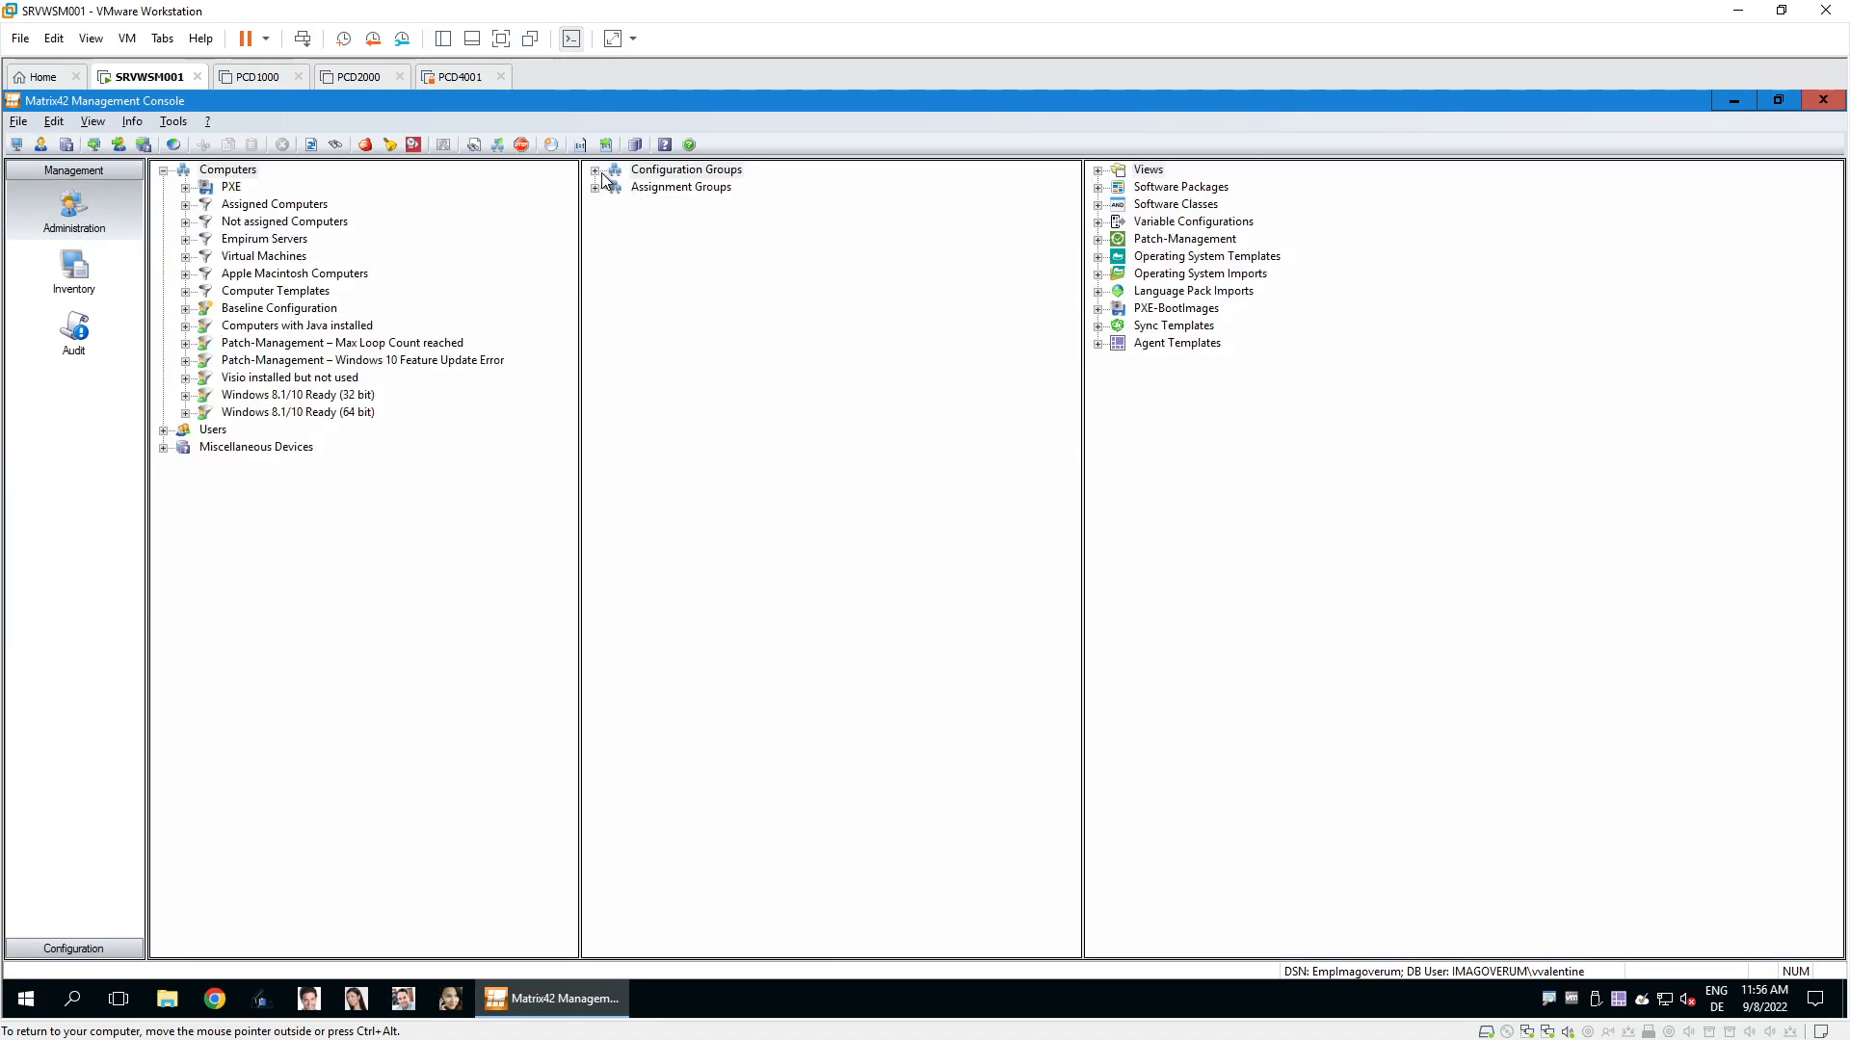
double_click(601, 174)
double_click(631, 187)
double_click(642, 206)
double_click(661, 239)
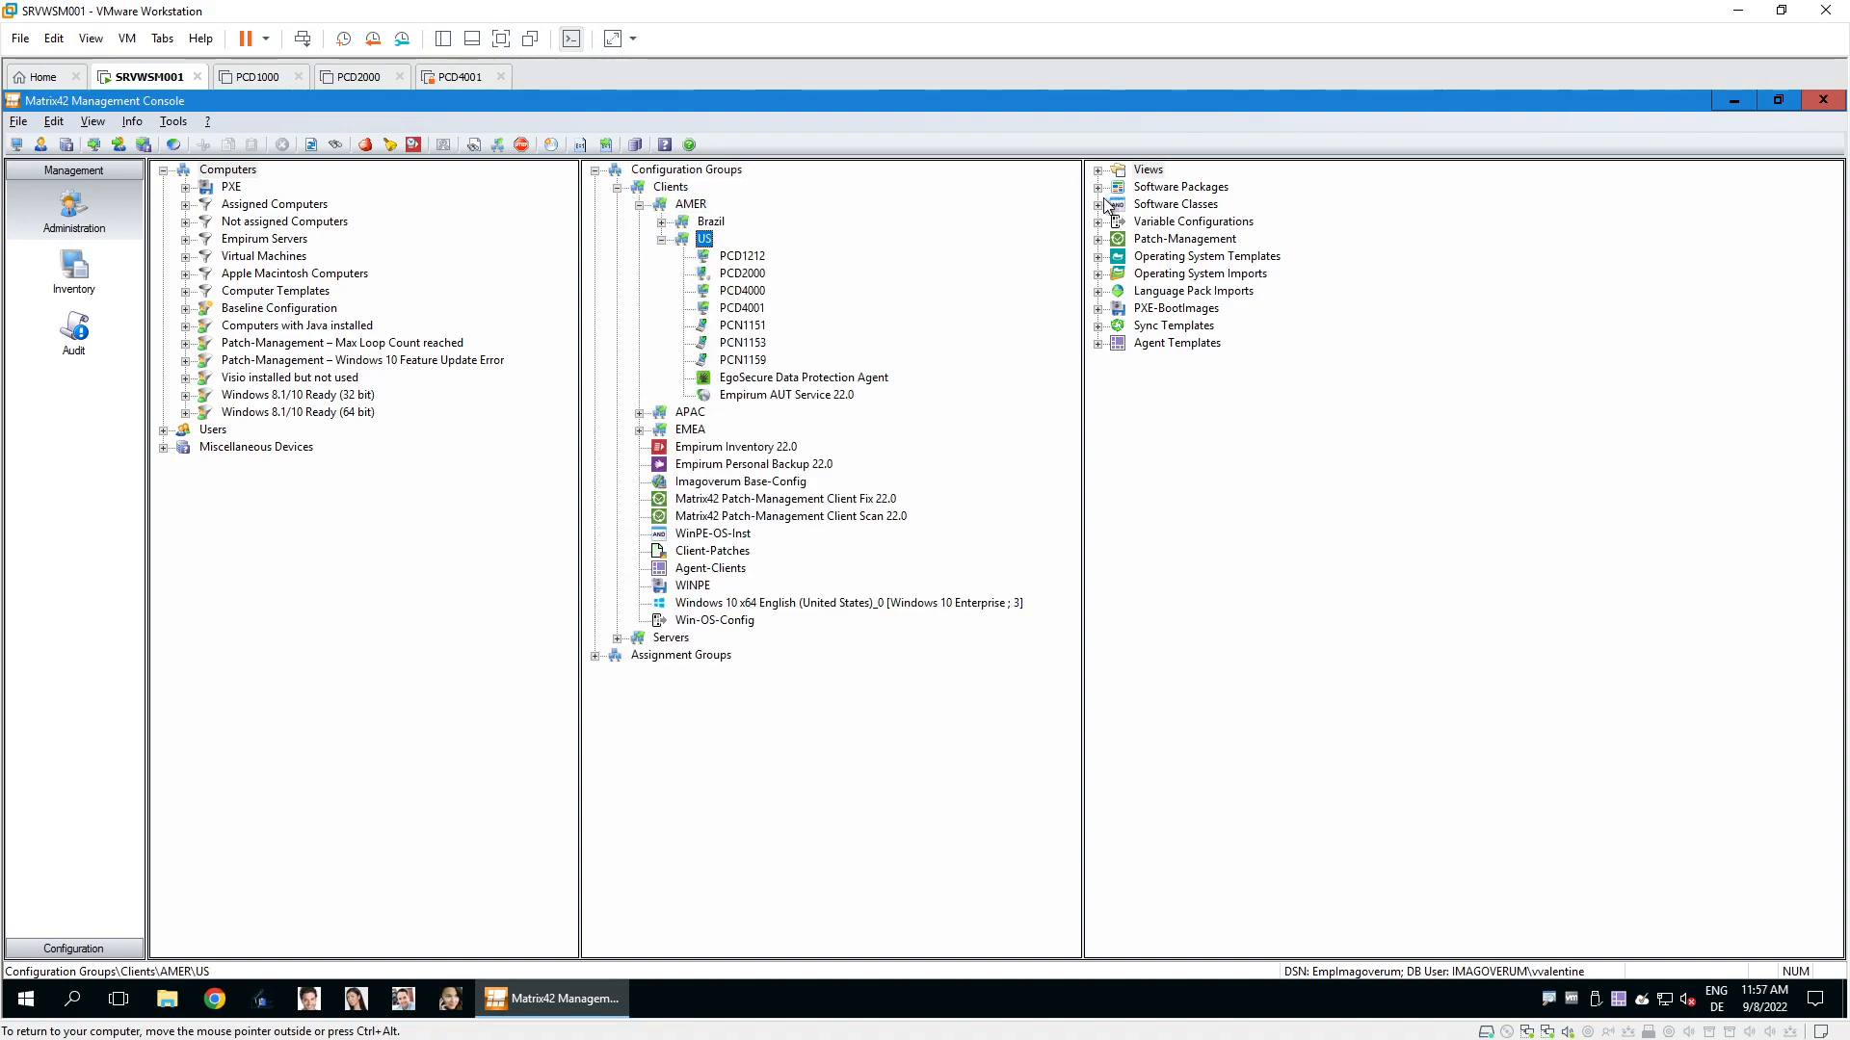
drag(1082, 215, 1134, 215)
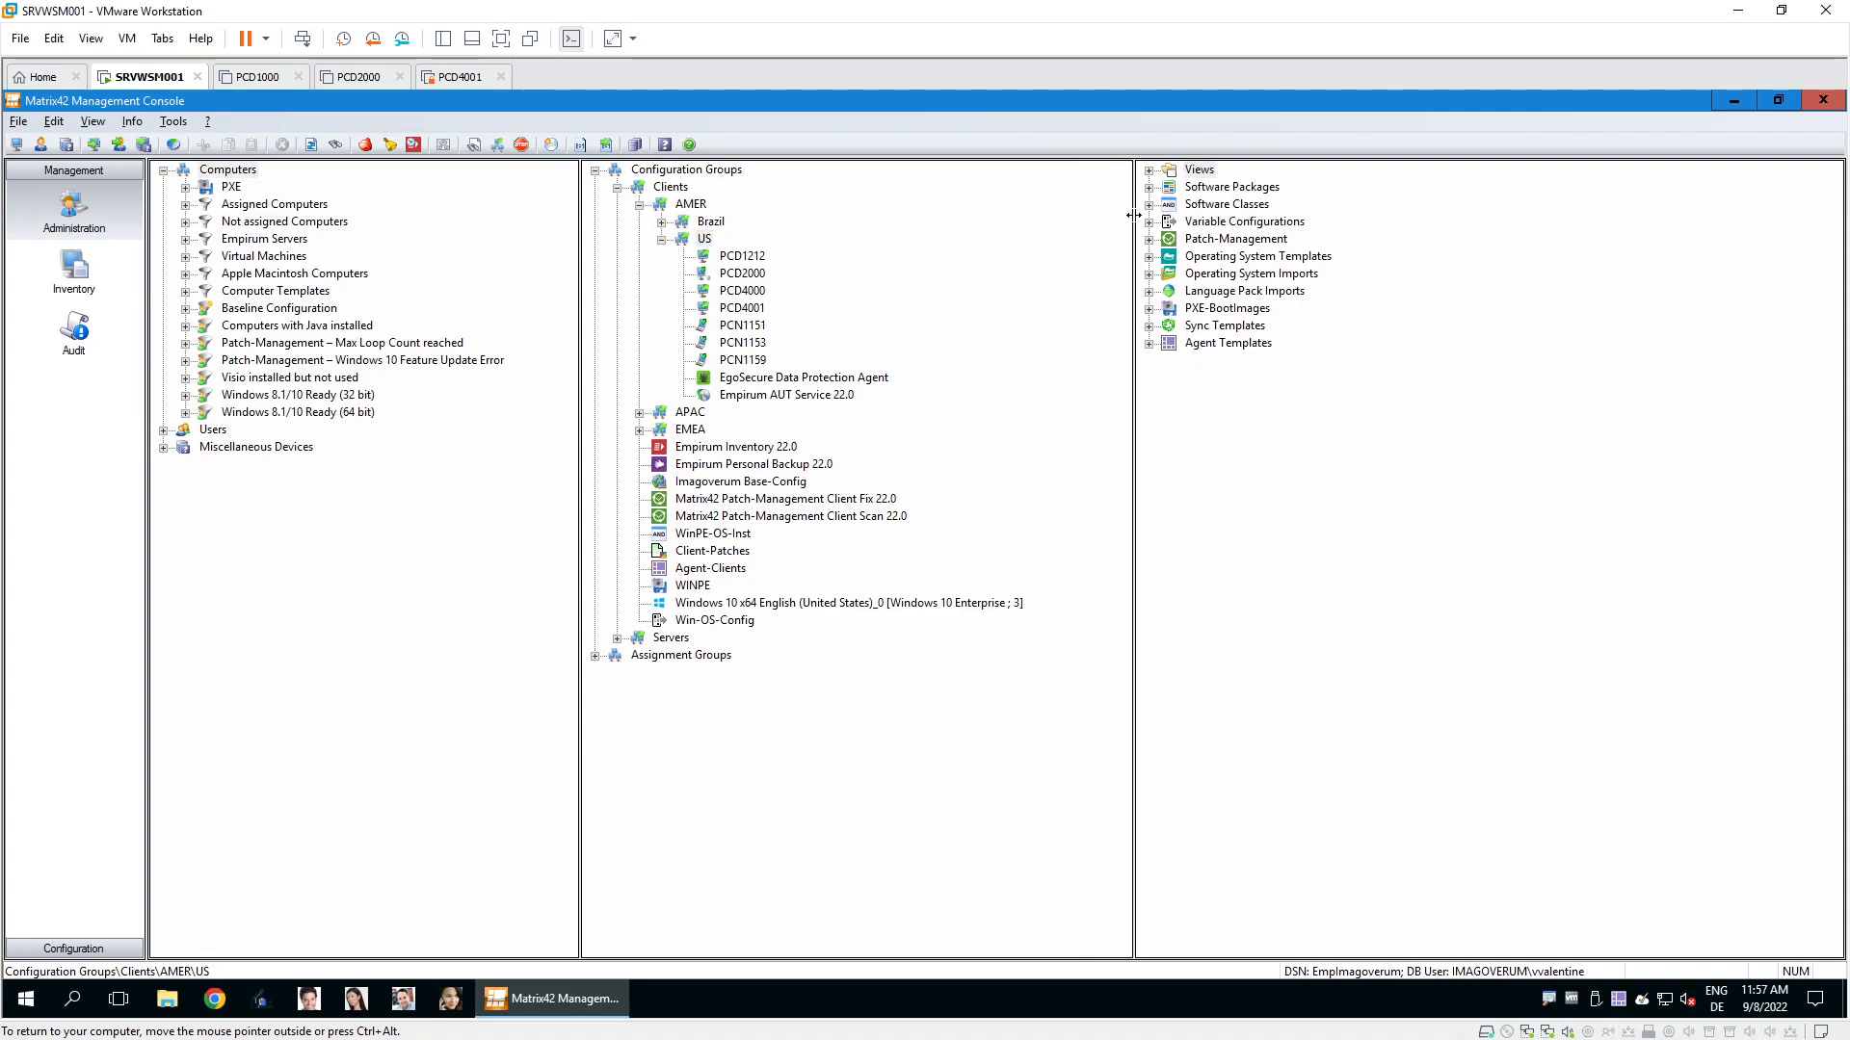
Assign the WINPE PXE boot image to the Clients group, then expand Operating System Imports.
click(1150, 309)
click(1222, 344)
drag(1210, 349, 707, 593)
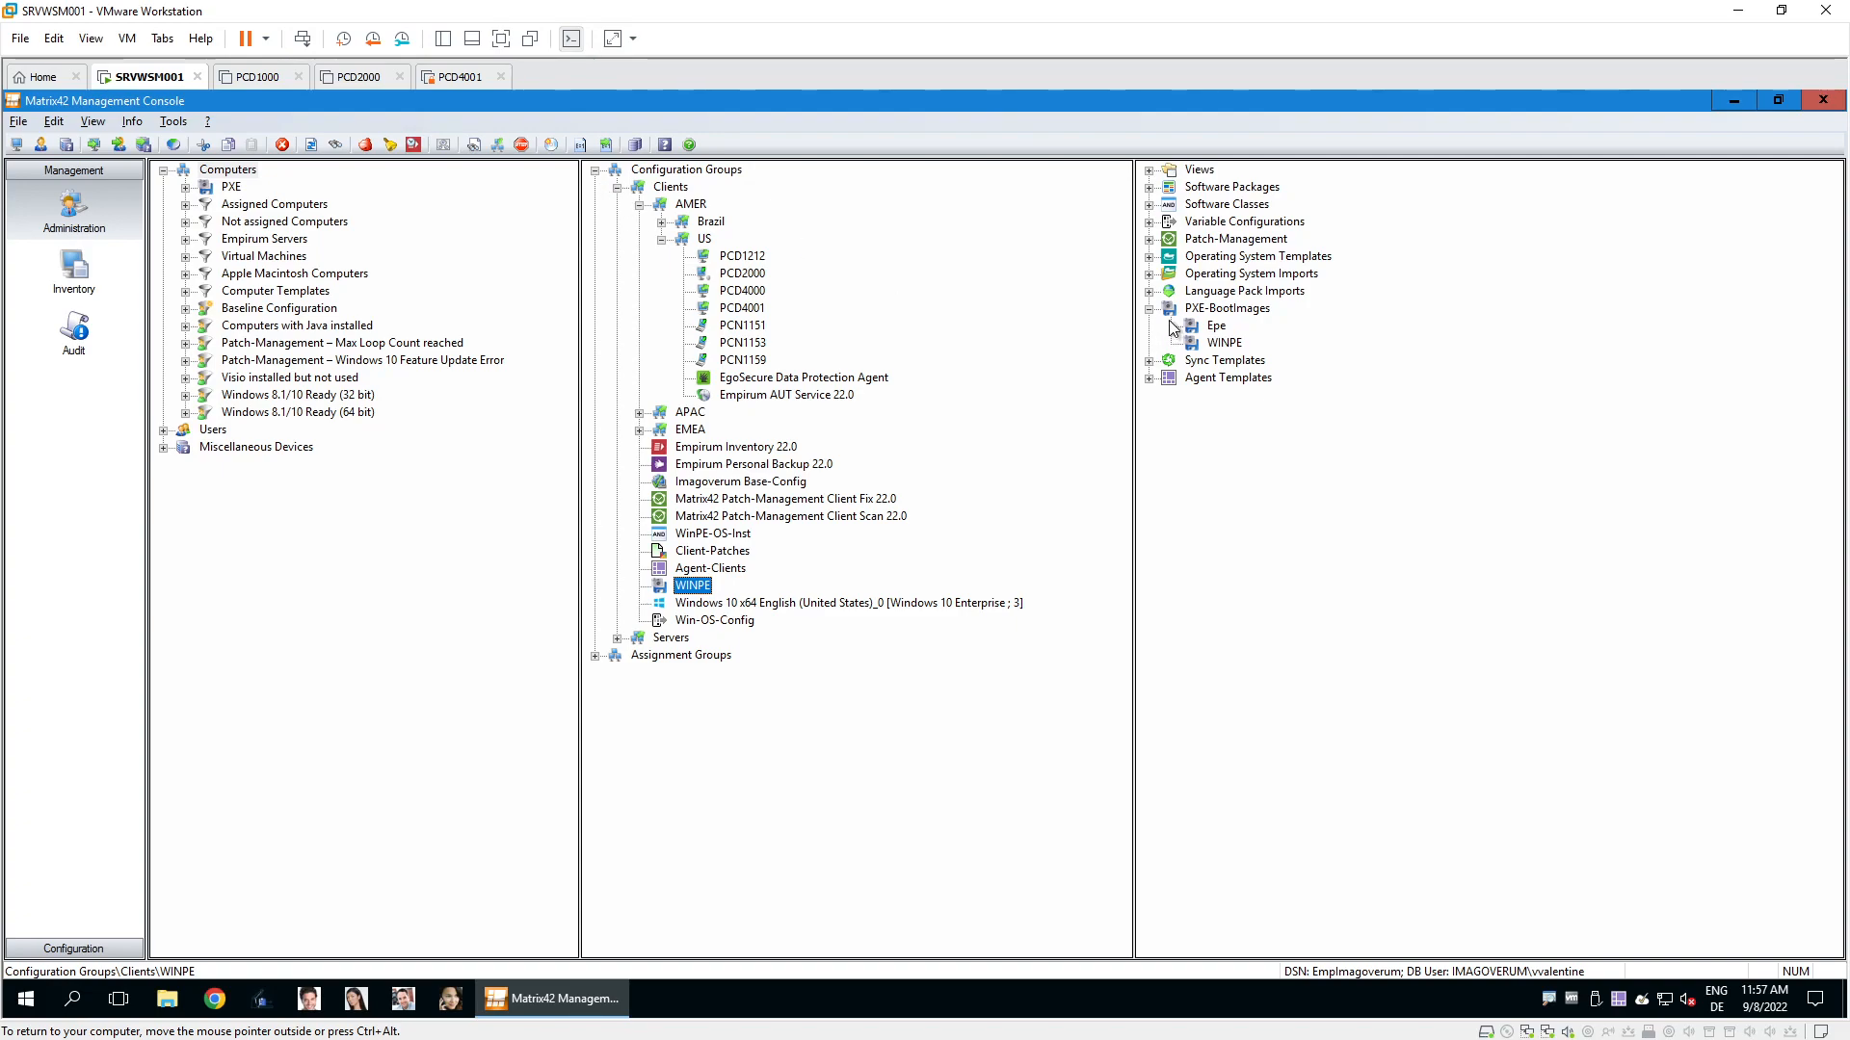
click(1149, 273)
Expand Microsoft > Windows 10 > x64 and assign an edition to the Clients group.
click(1171, 291)
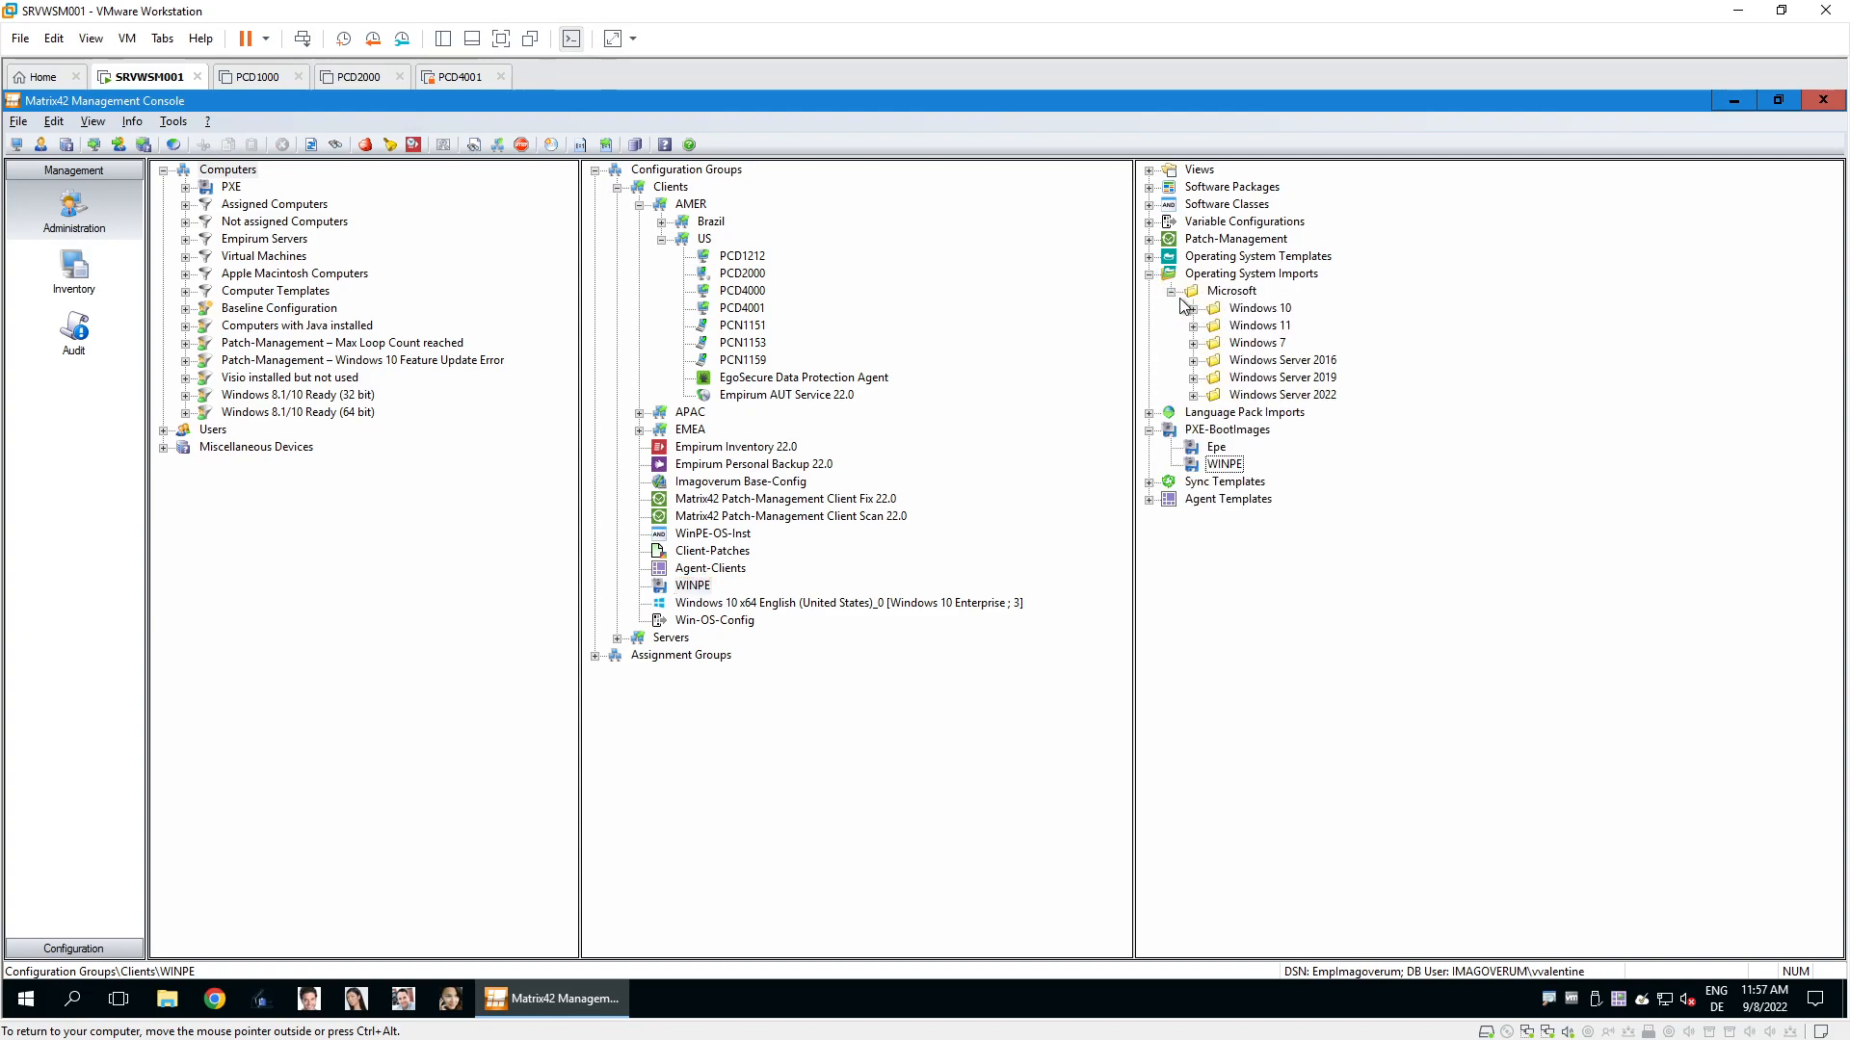
click(1196, 310)
click(1216, 326)
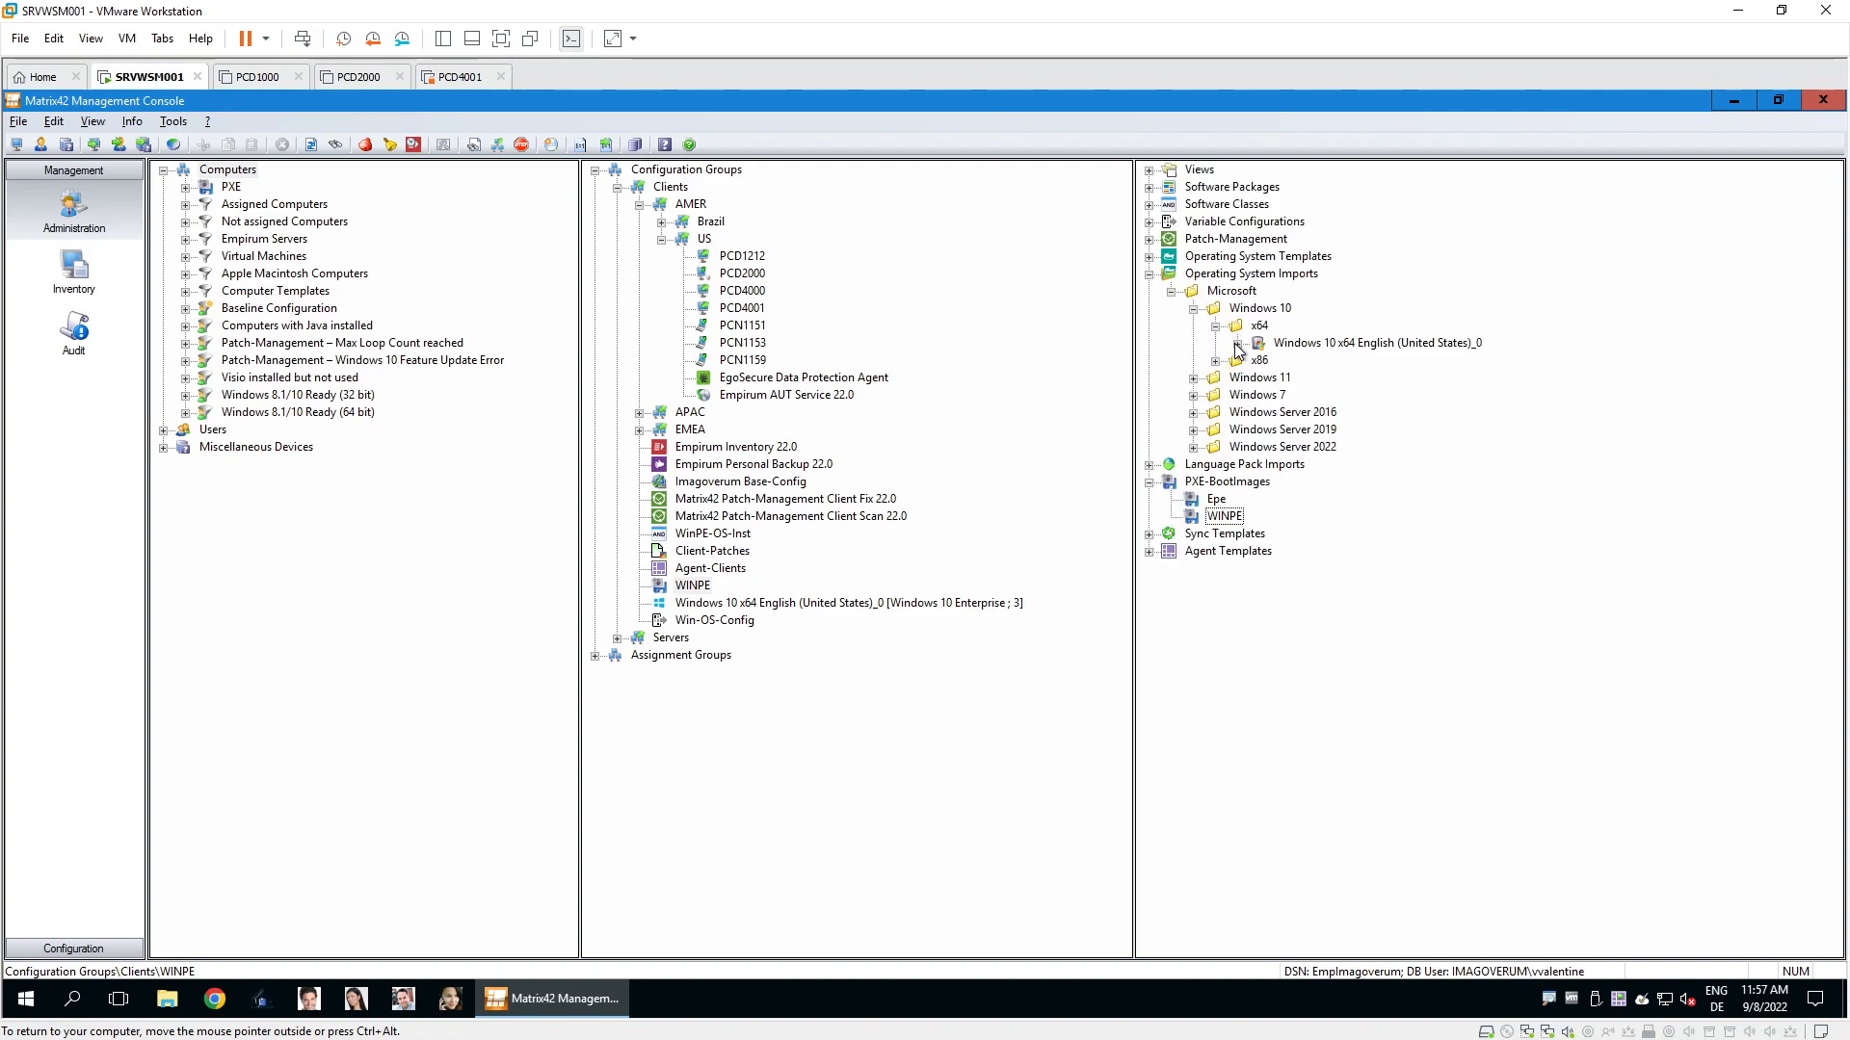
click(1238, 344)
drag(1360, 408, 790, 605)
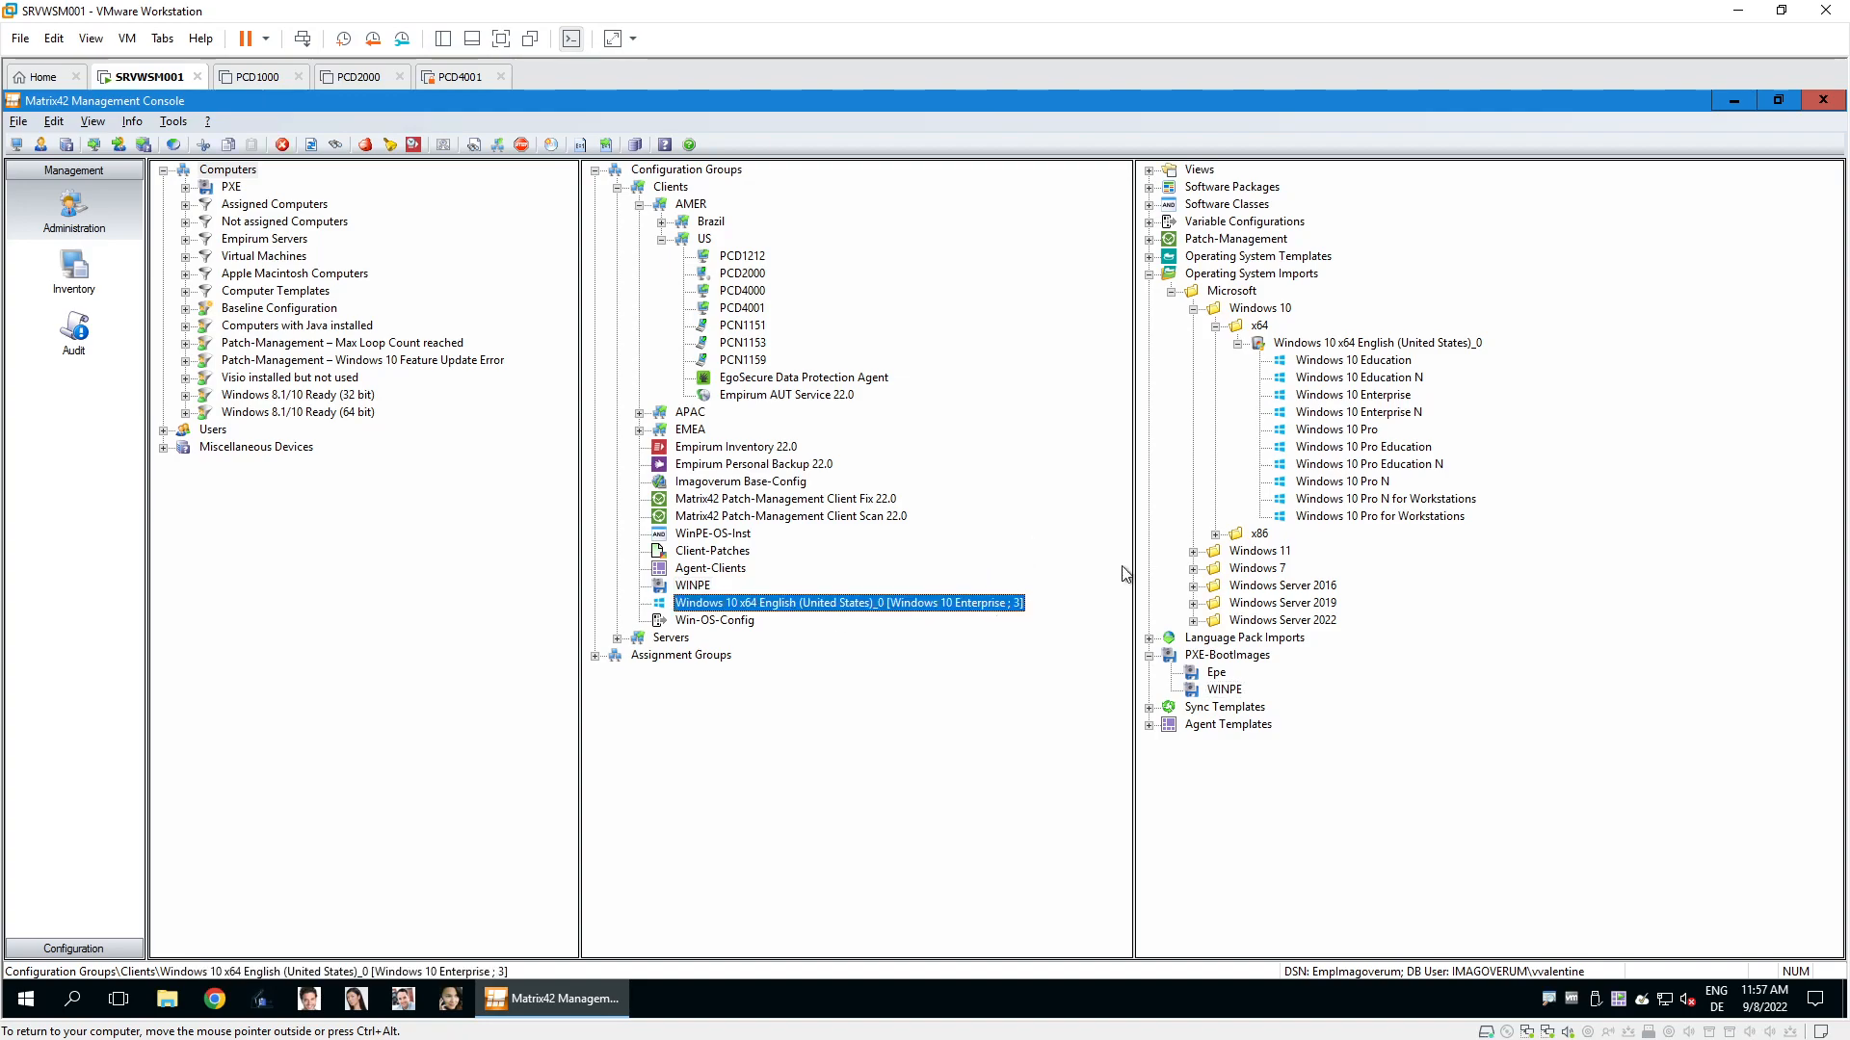
Reveal the LXP Windows 10 German language pack and select it under EMEA > Germany.
click(1151, 638)
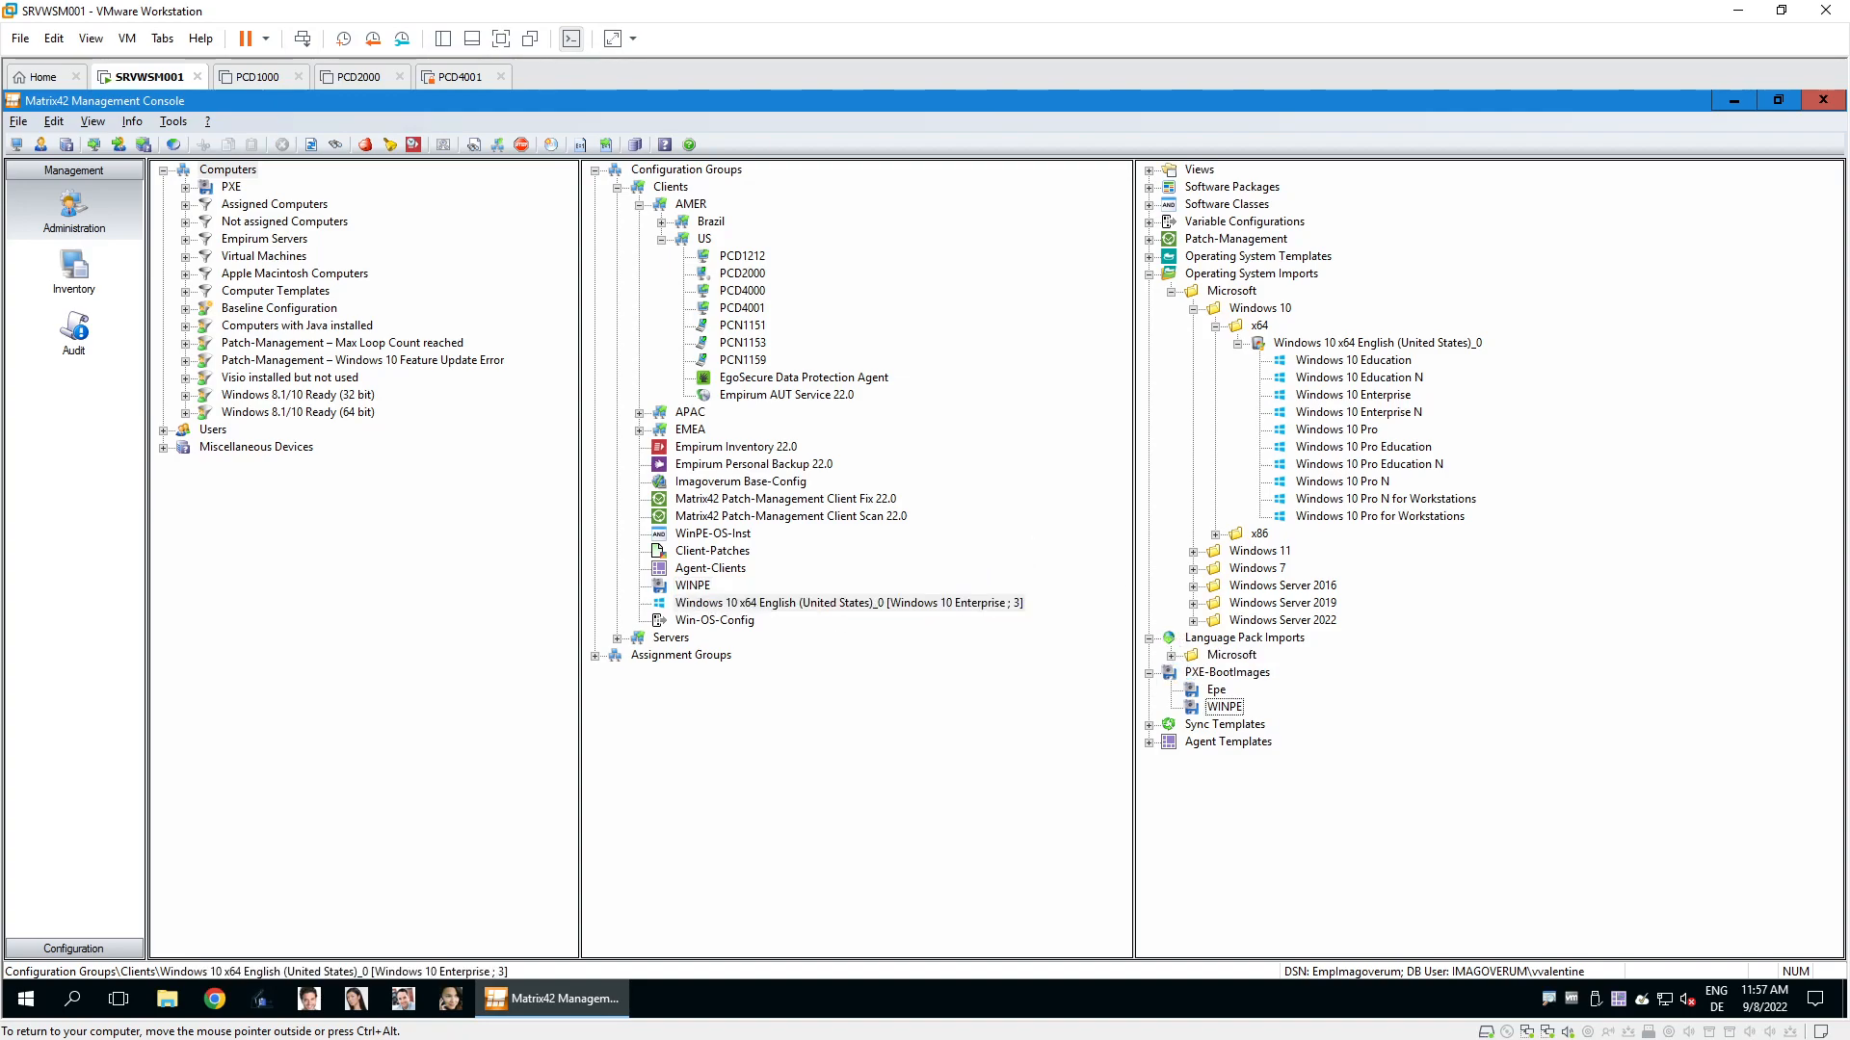
click(1177, 655)
click(1193, 673)
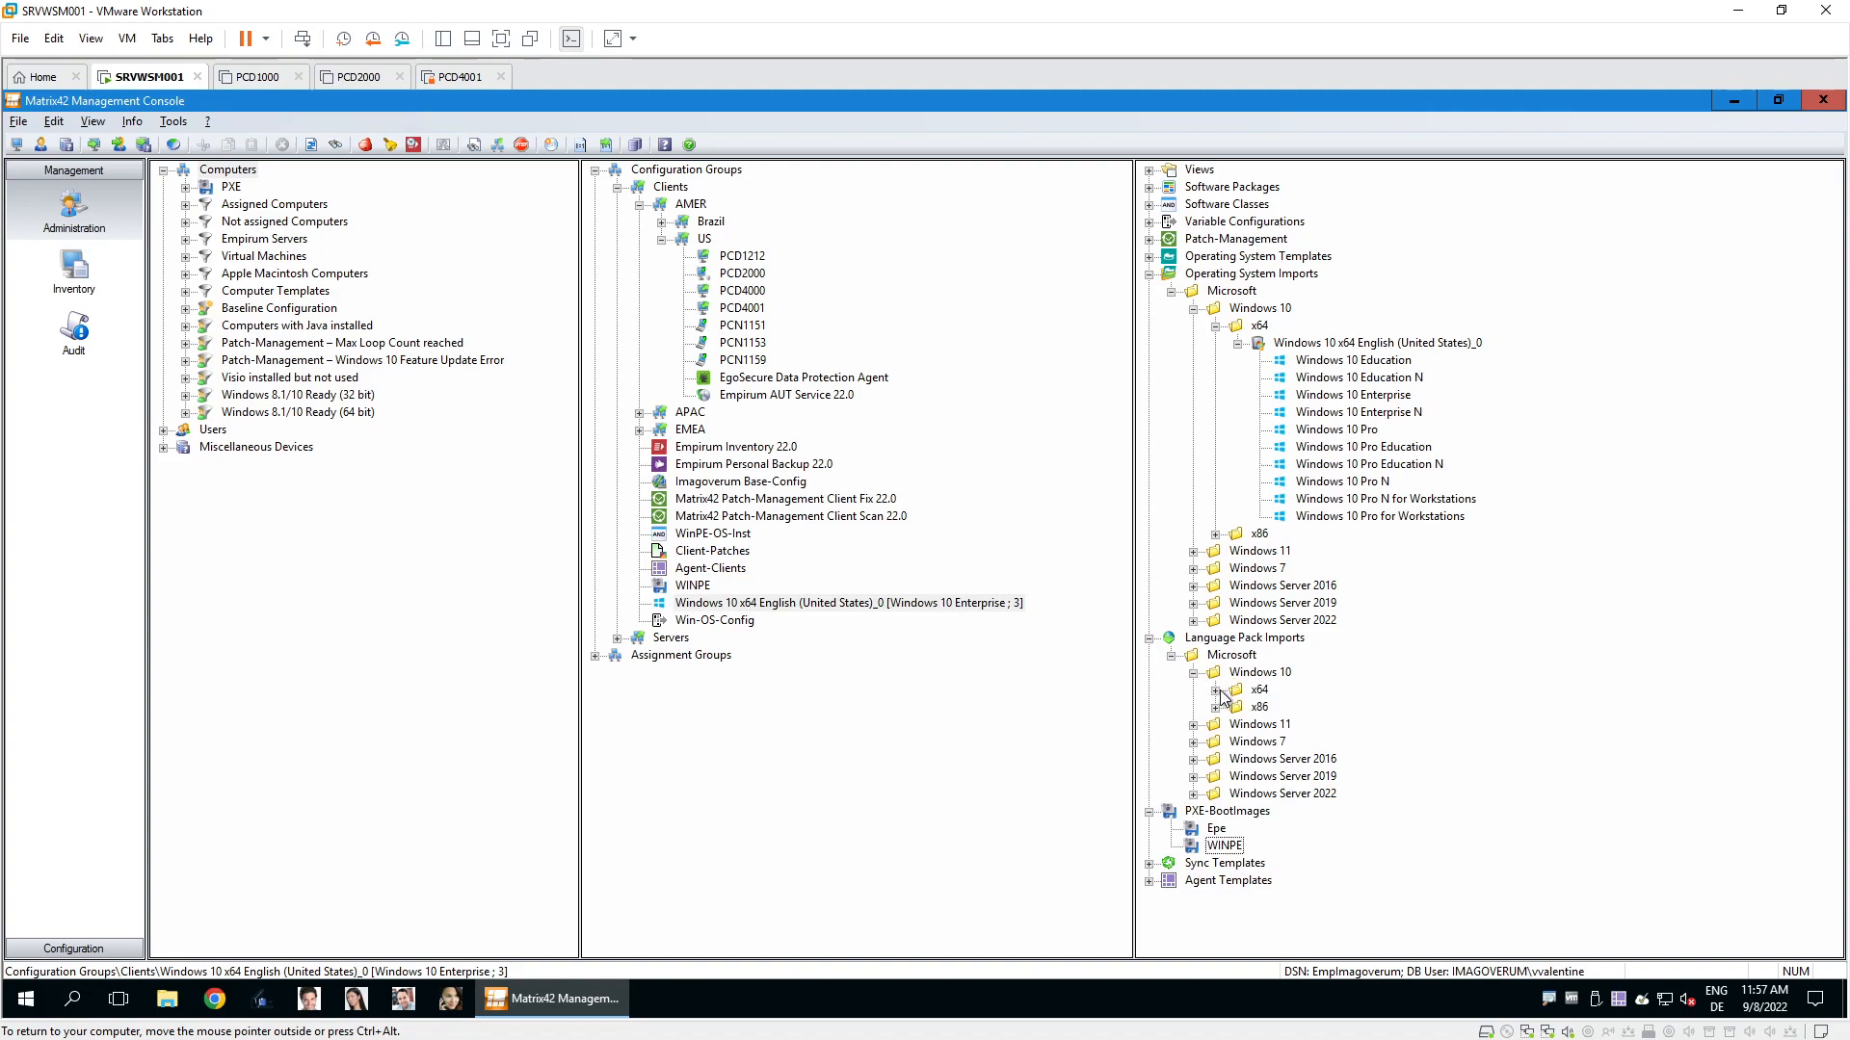
click(1216, 691)
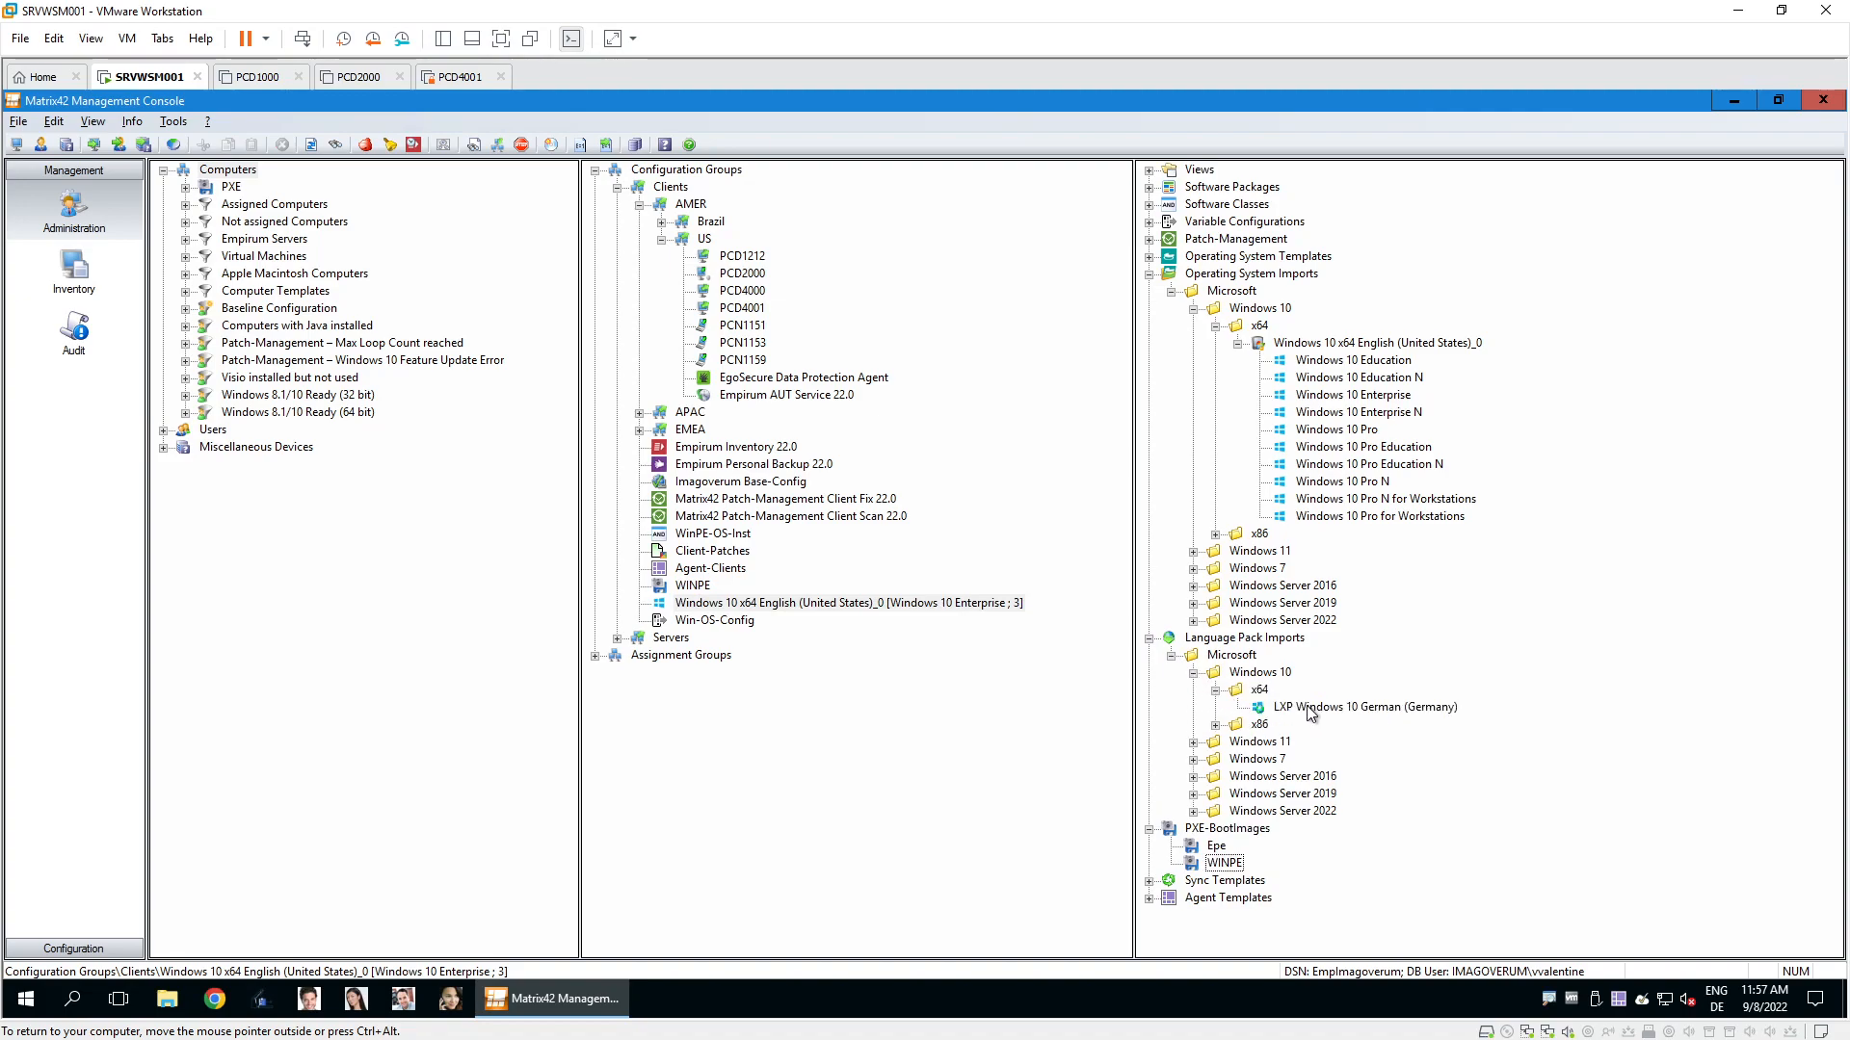
double_click(654, 436)
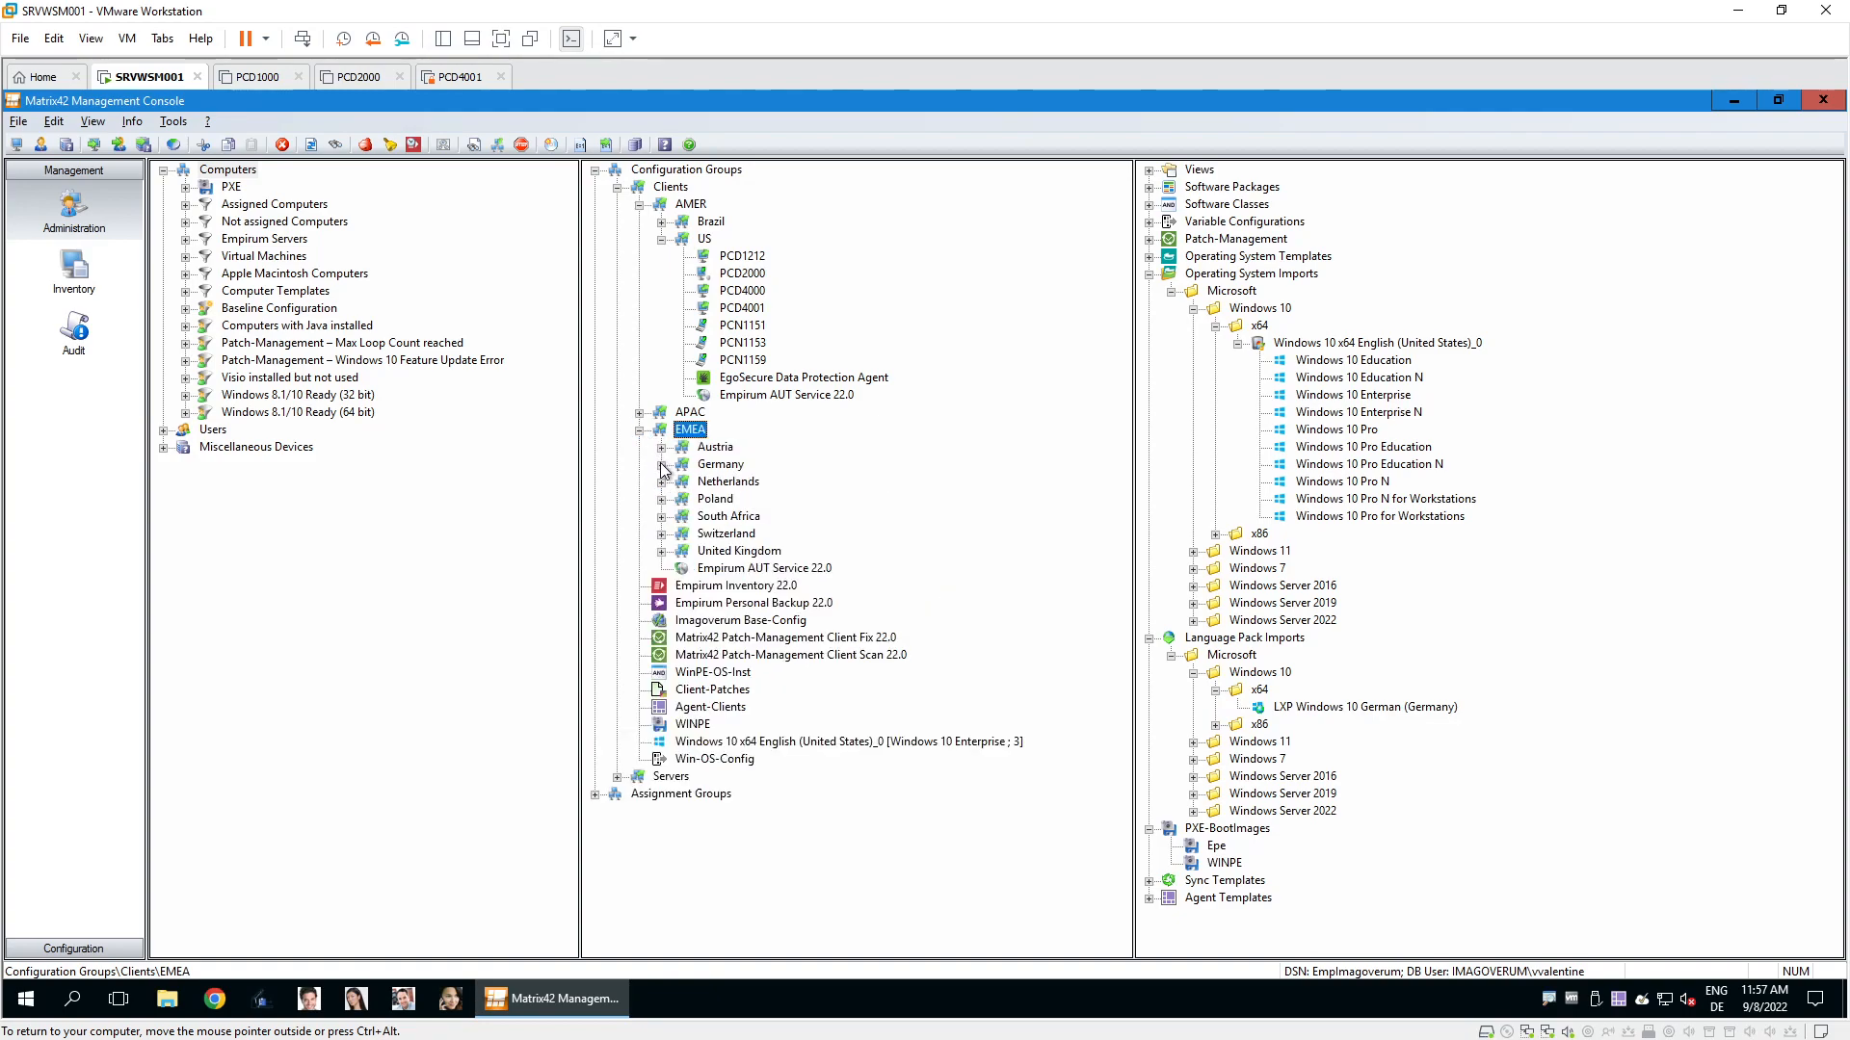
double_click(699, 467)
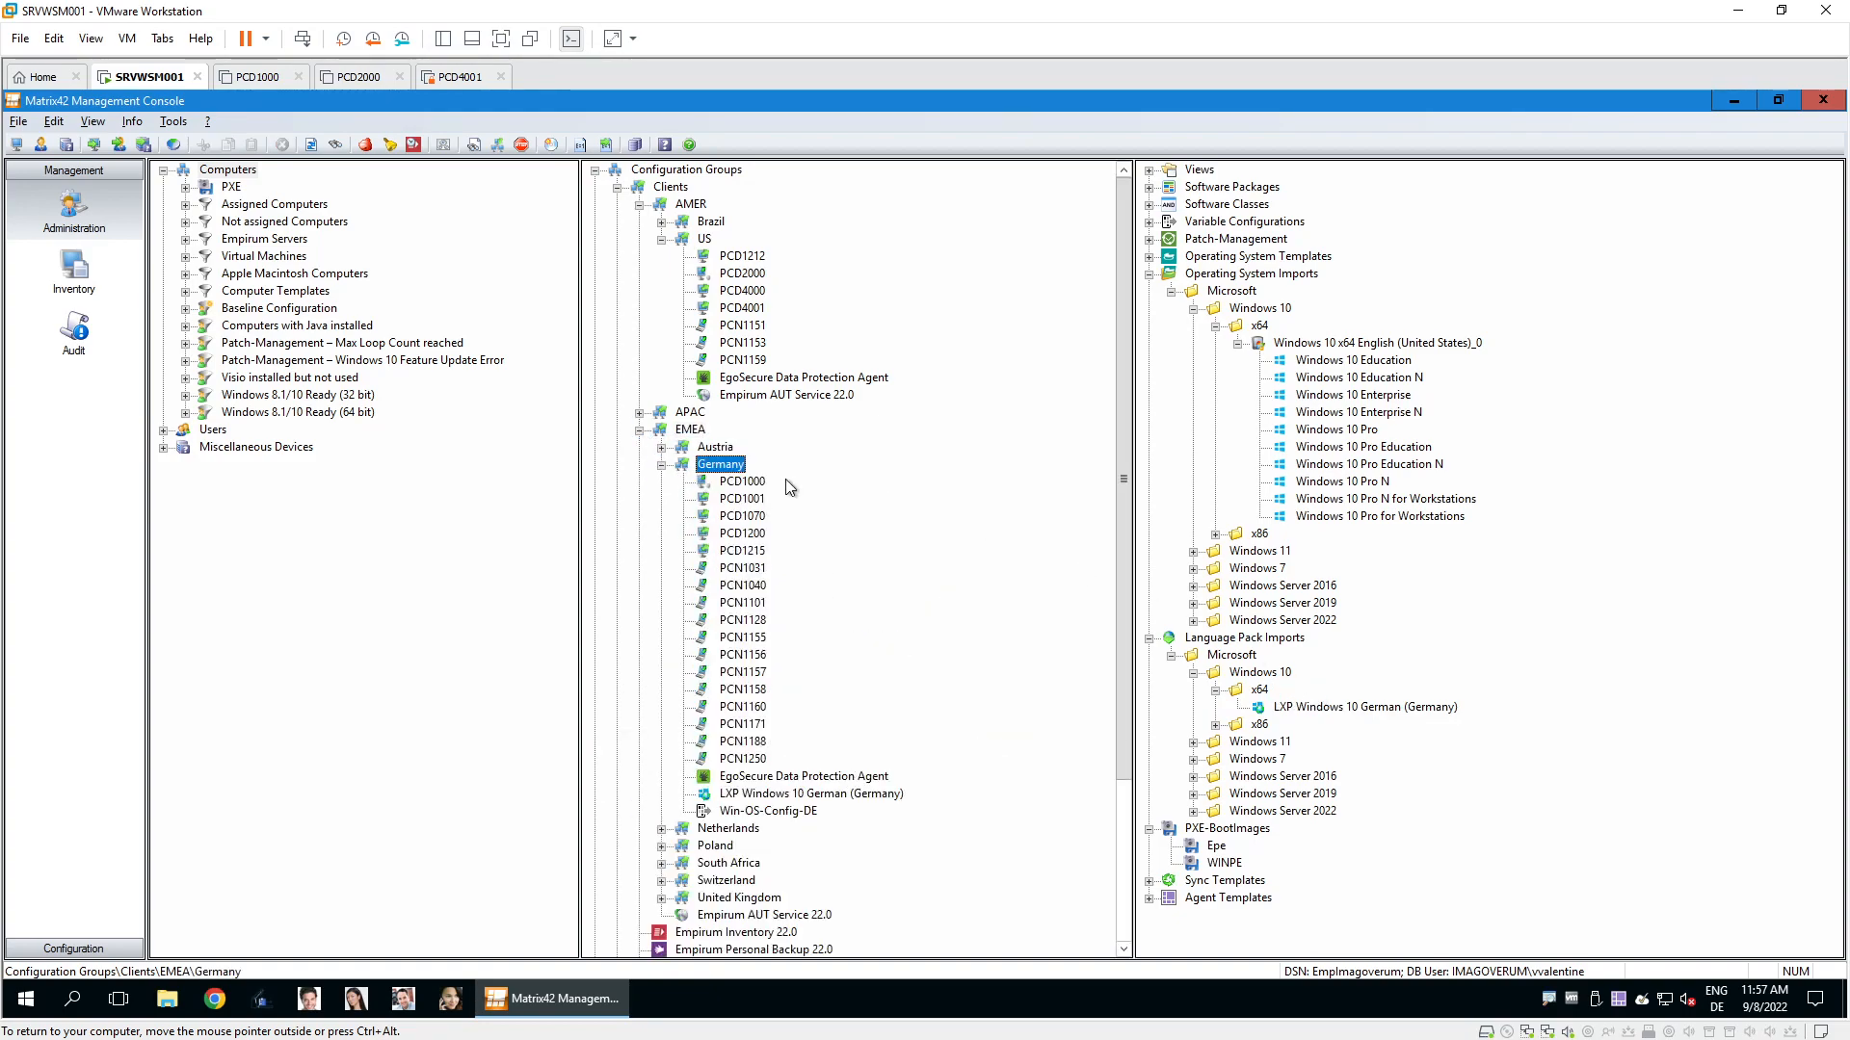
click(867, 796)
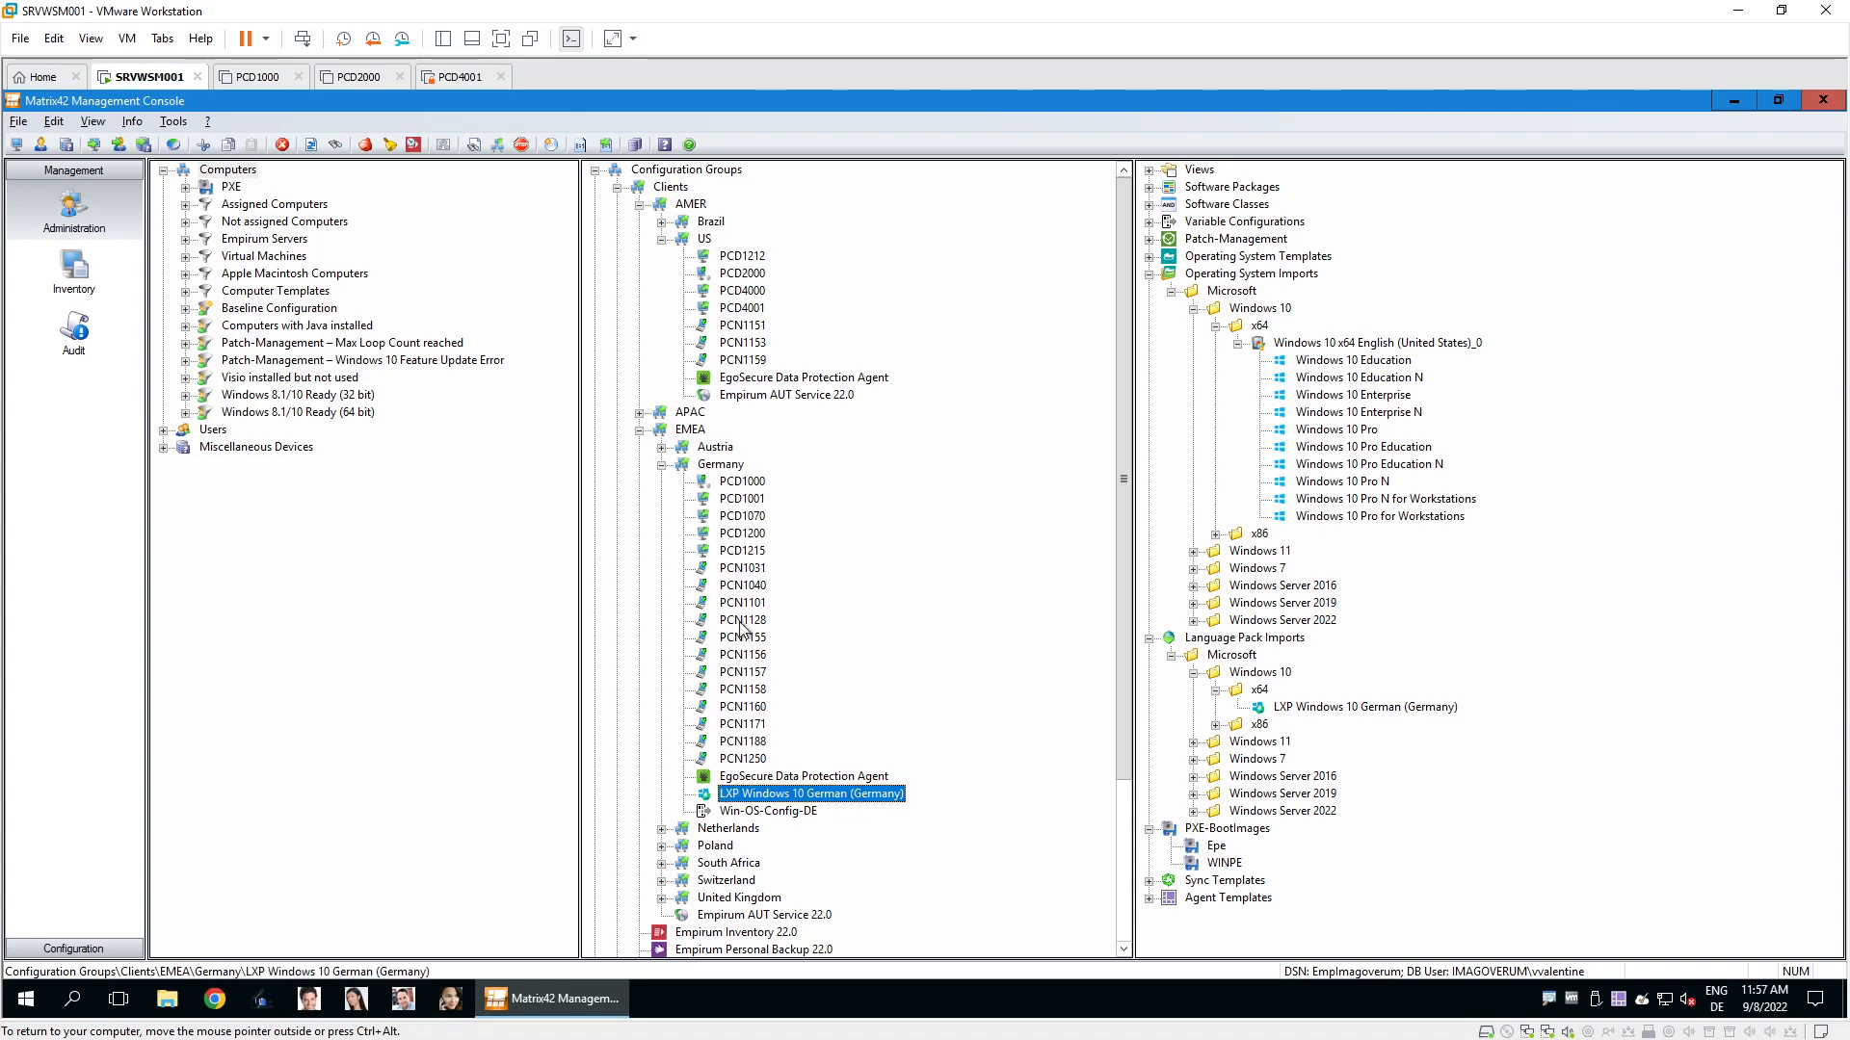
Collapse EMEA and Operating System Imports, then expand Software Packages > Matrix42 PreOS Packages.
click(639, 431)
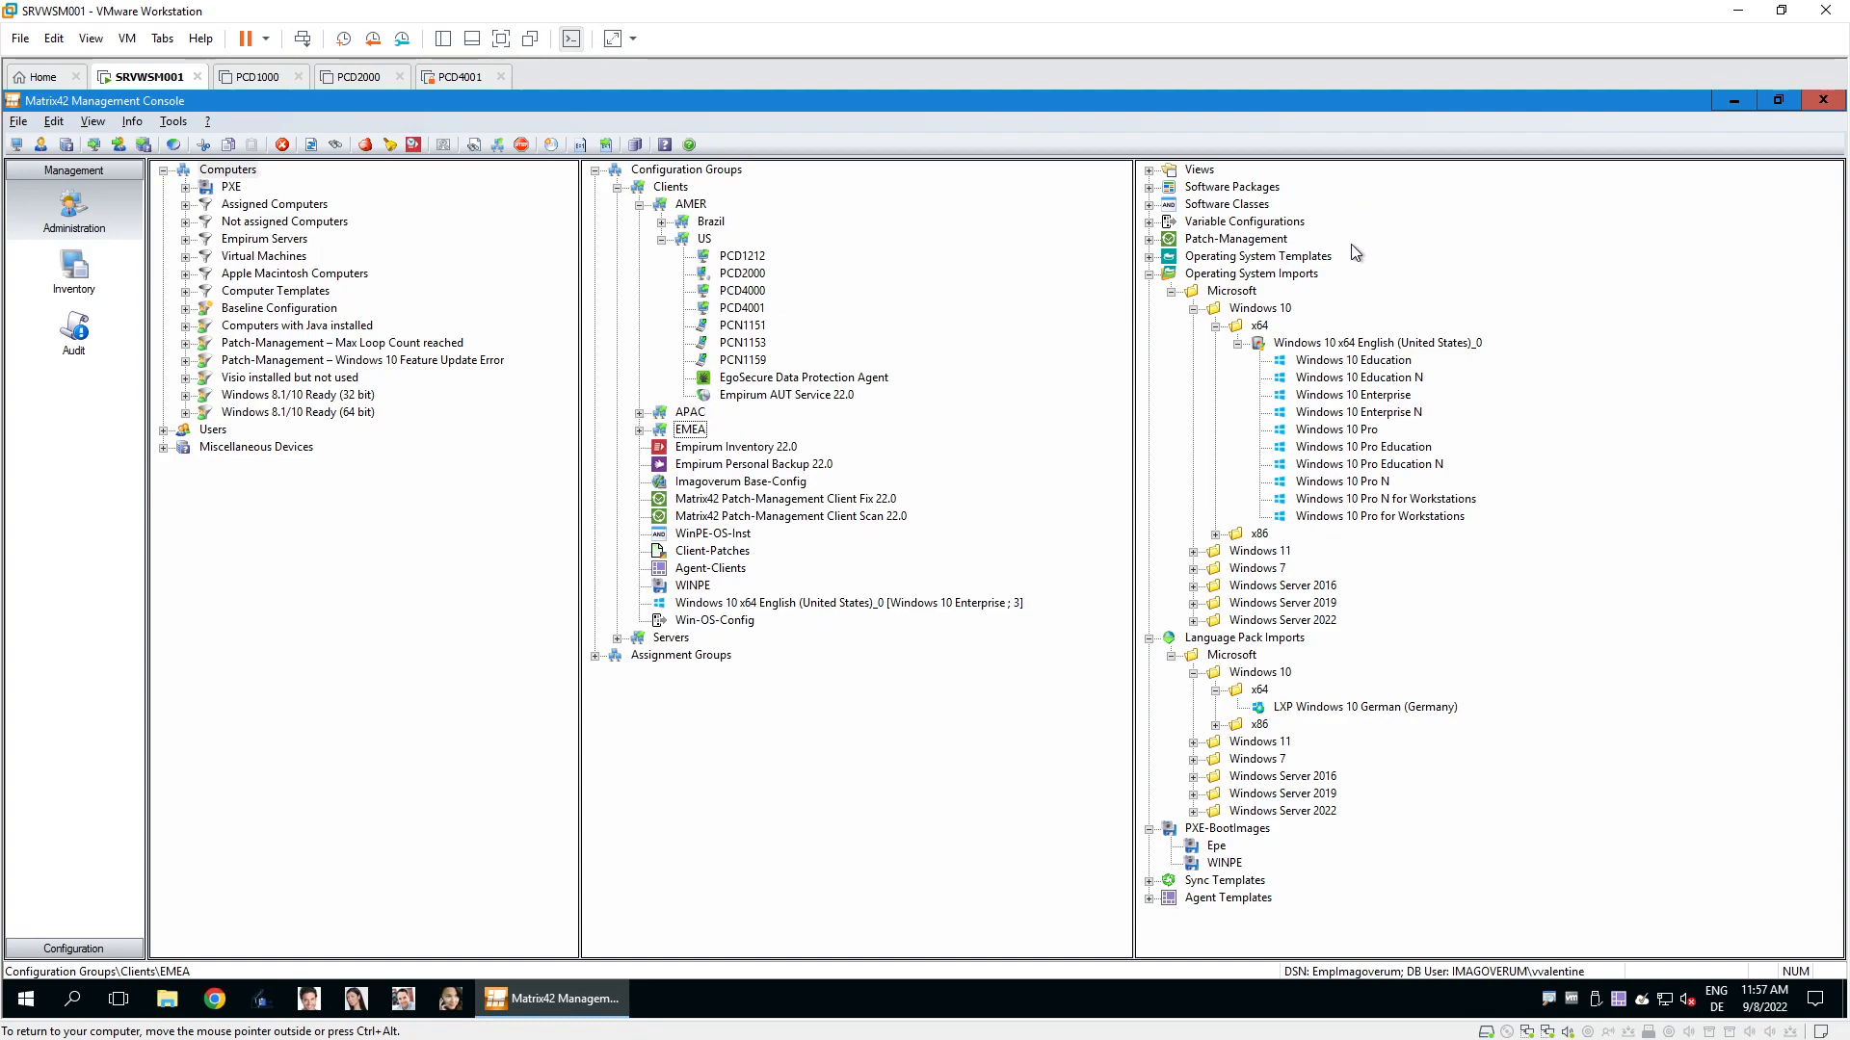
click(1146, 278)
click(1147, 276)
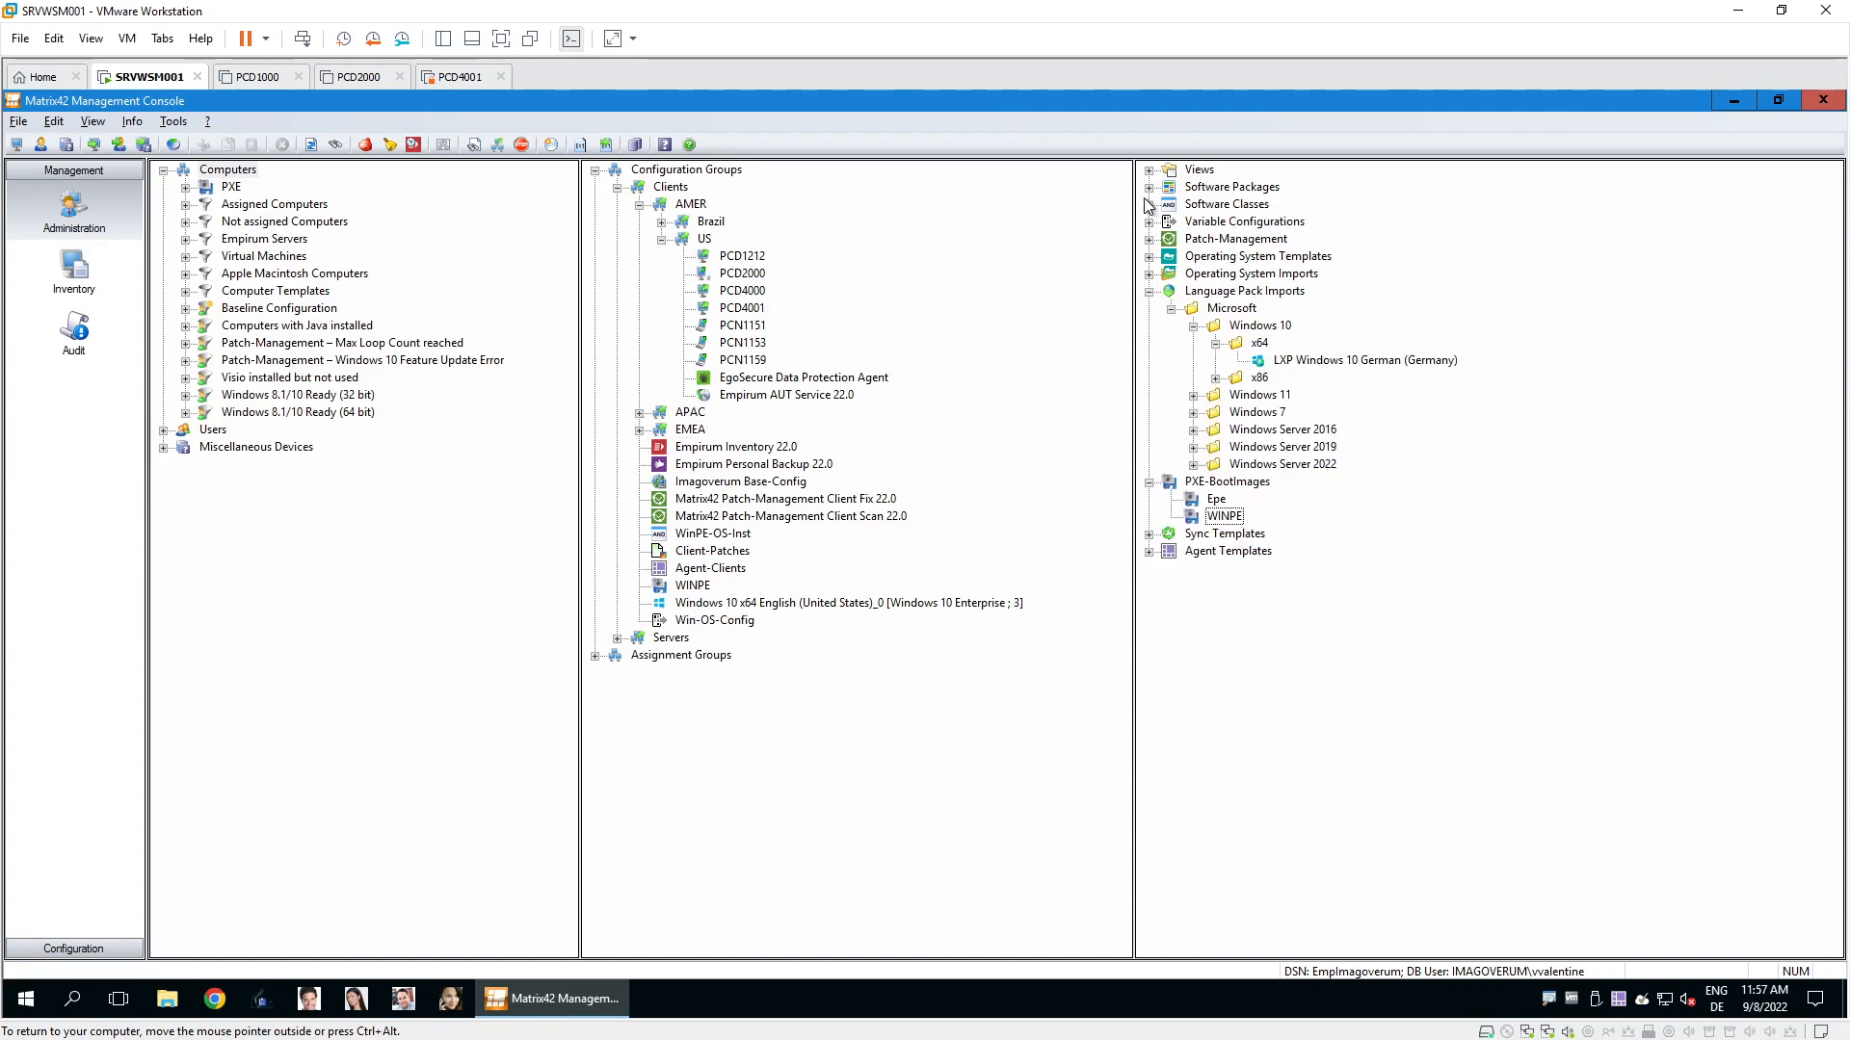
click(1146, 188)
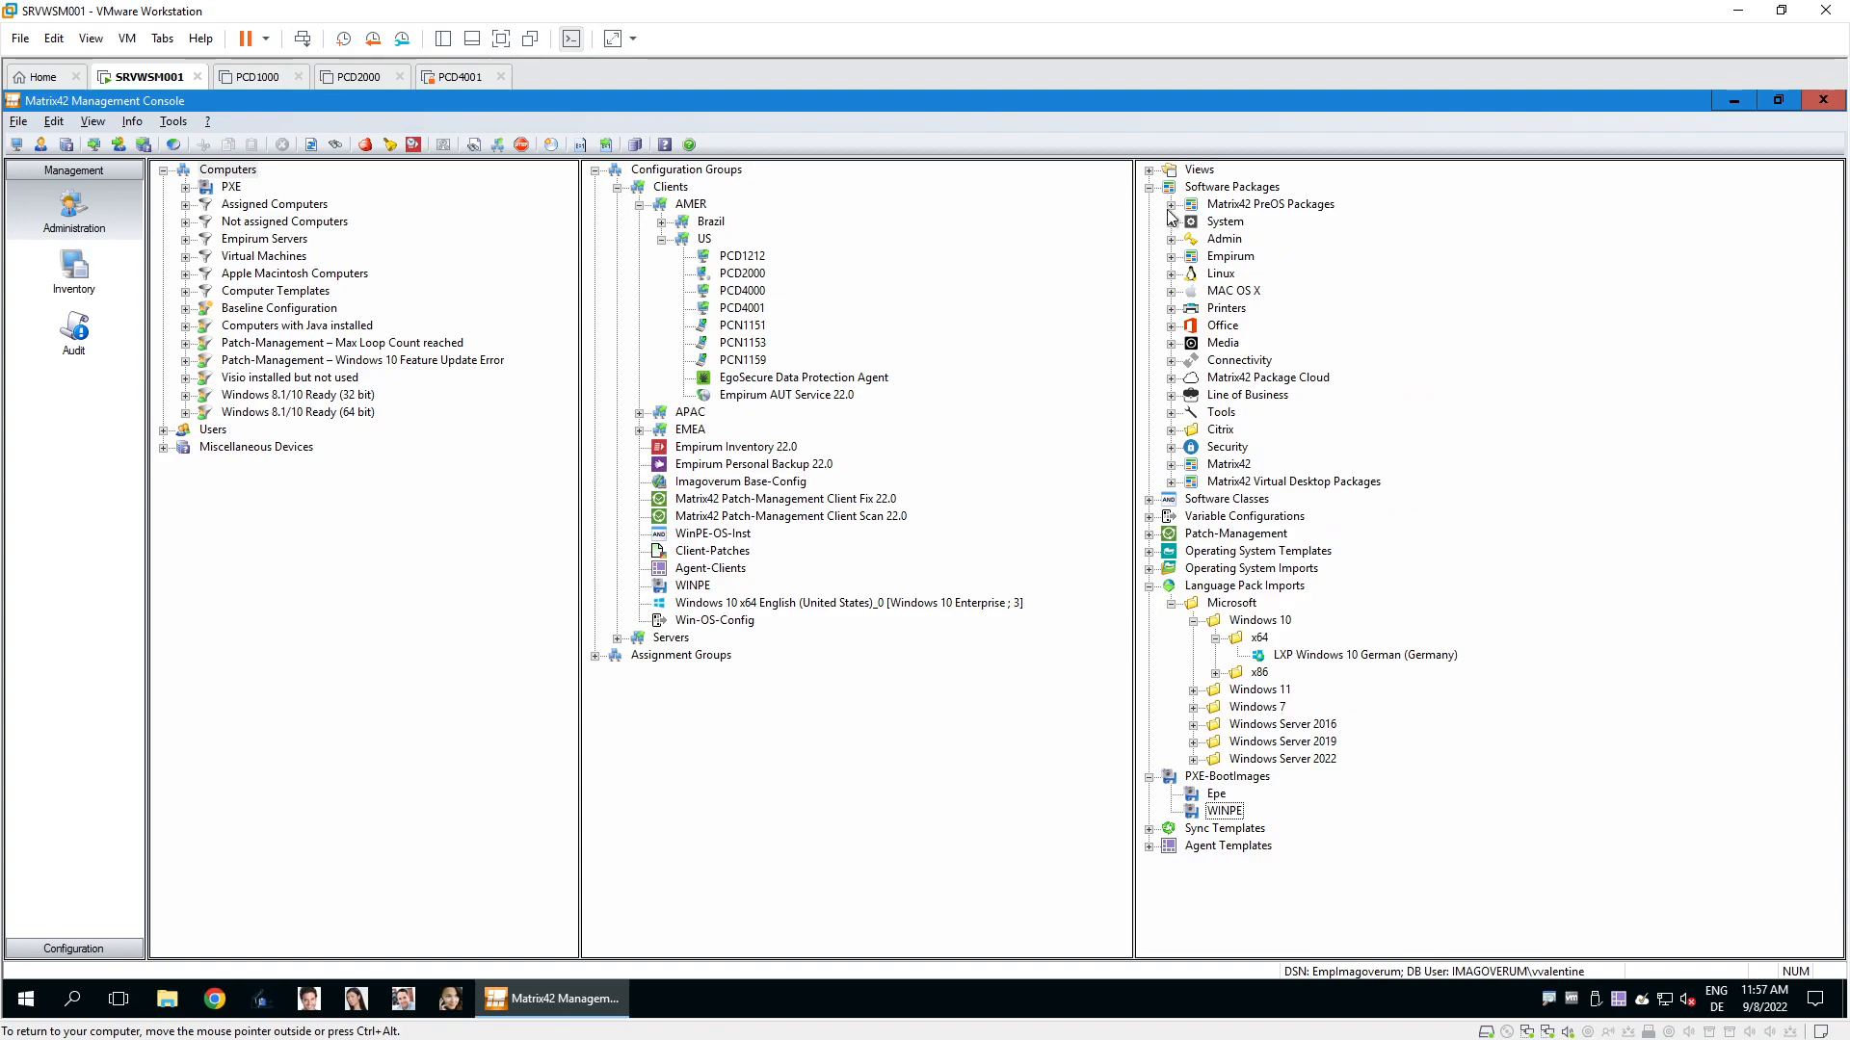
click(1171, 206)
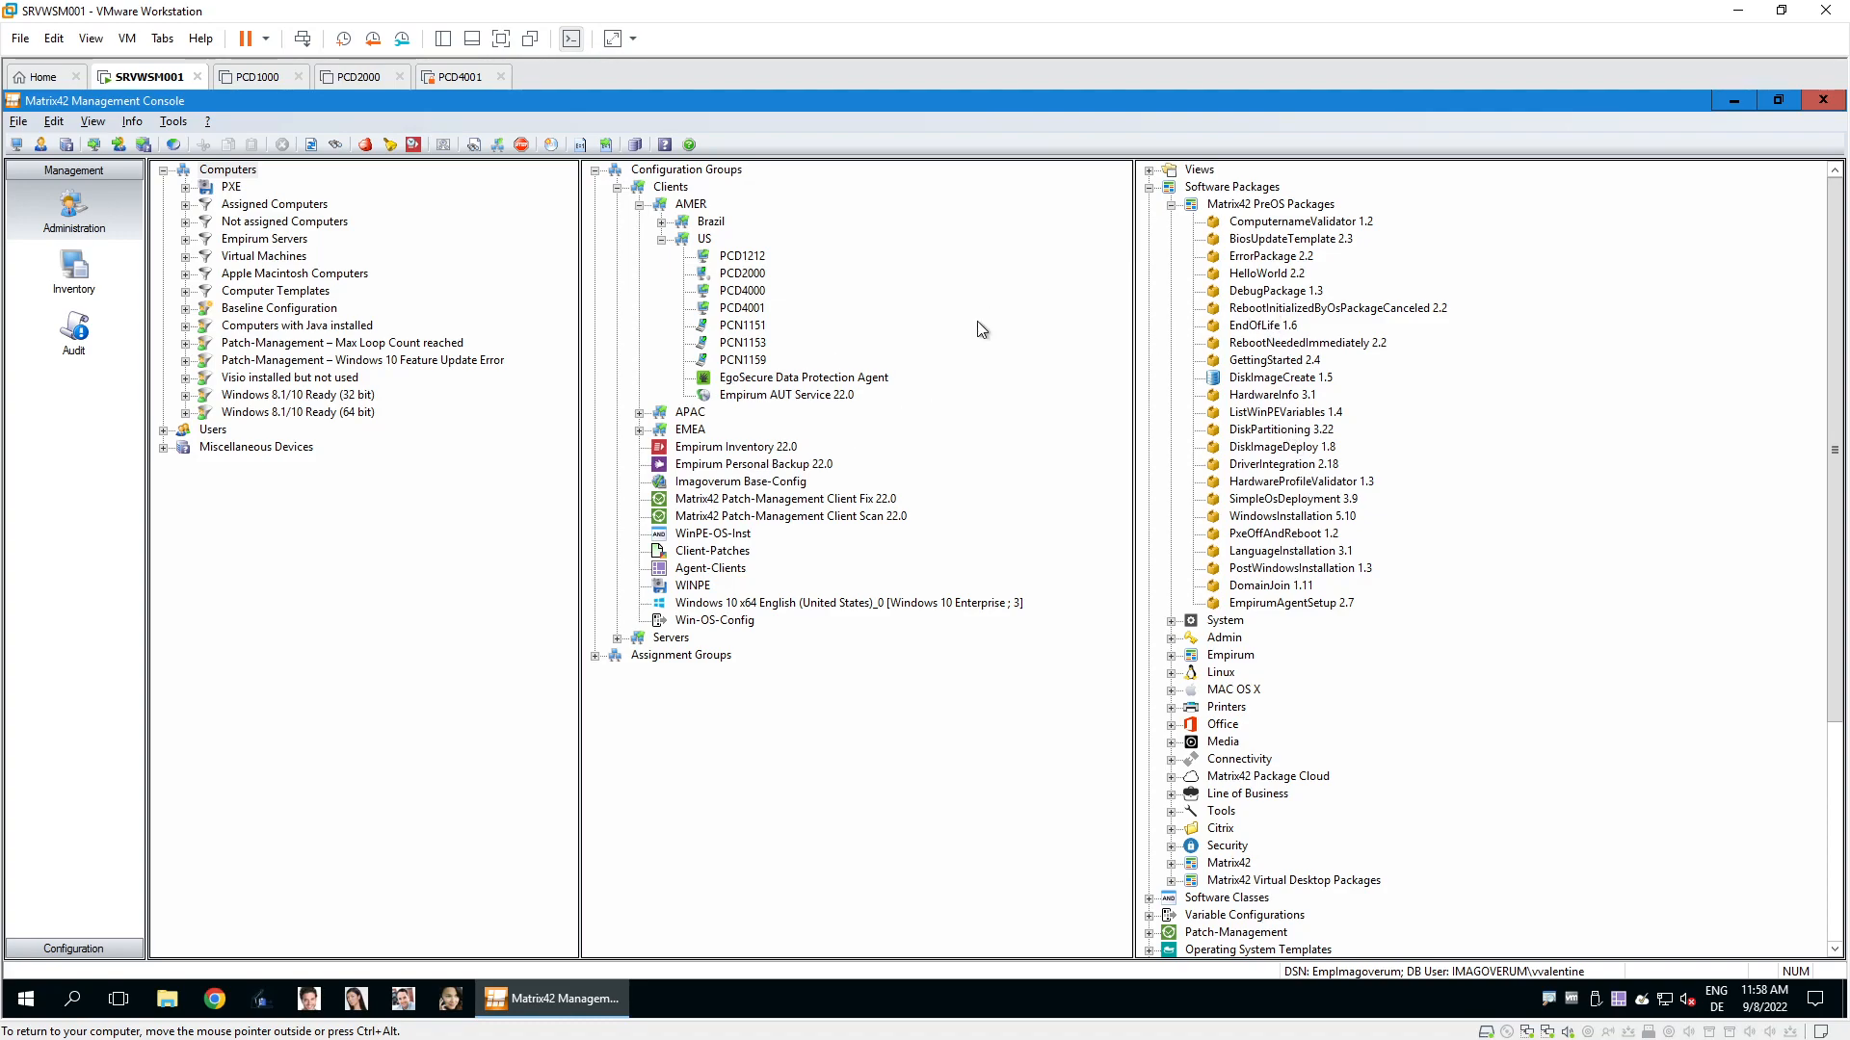
click(708, 535)
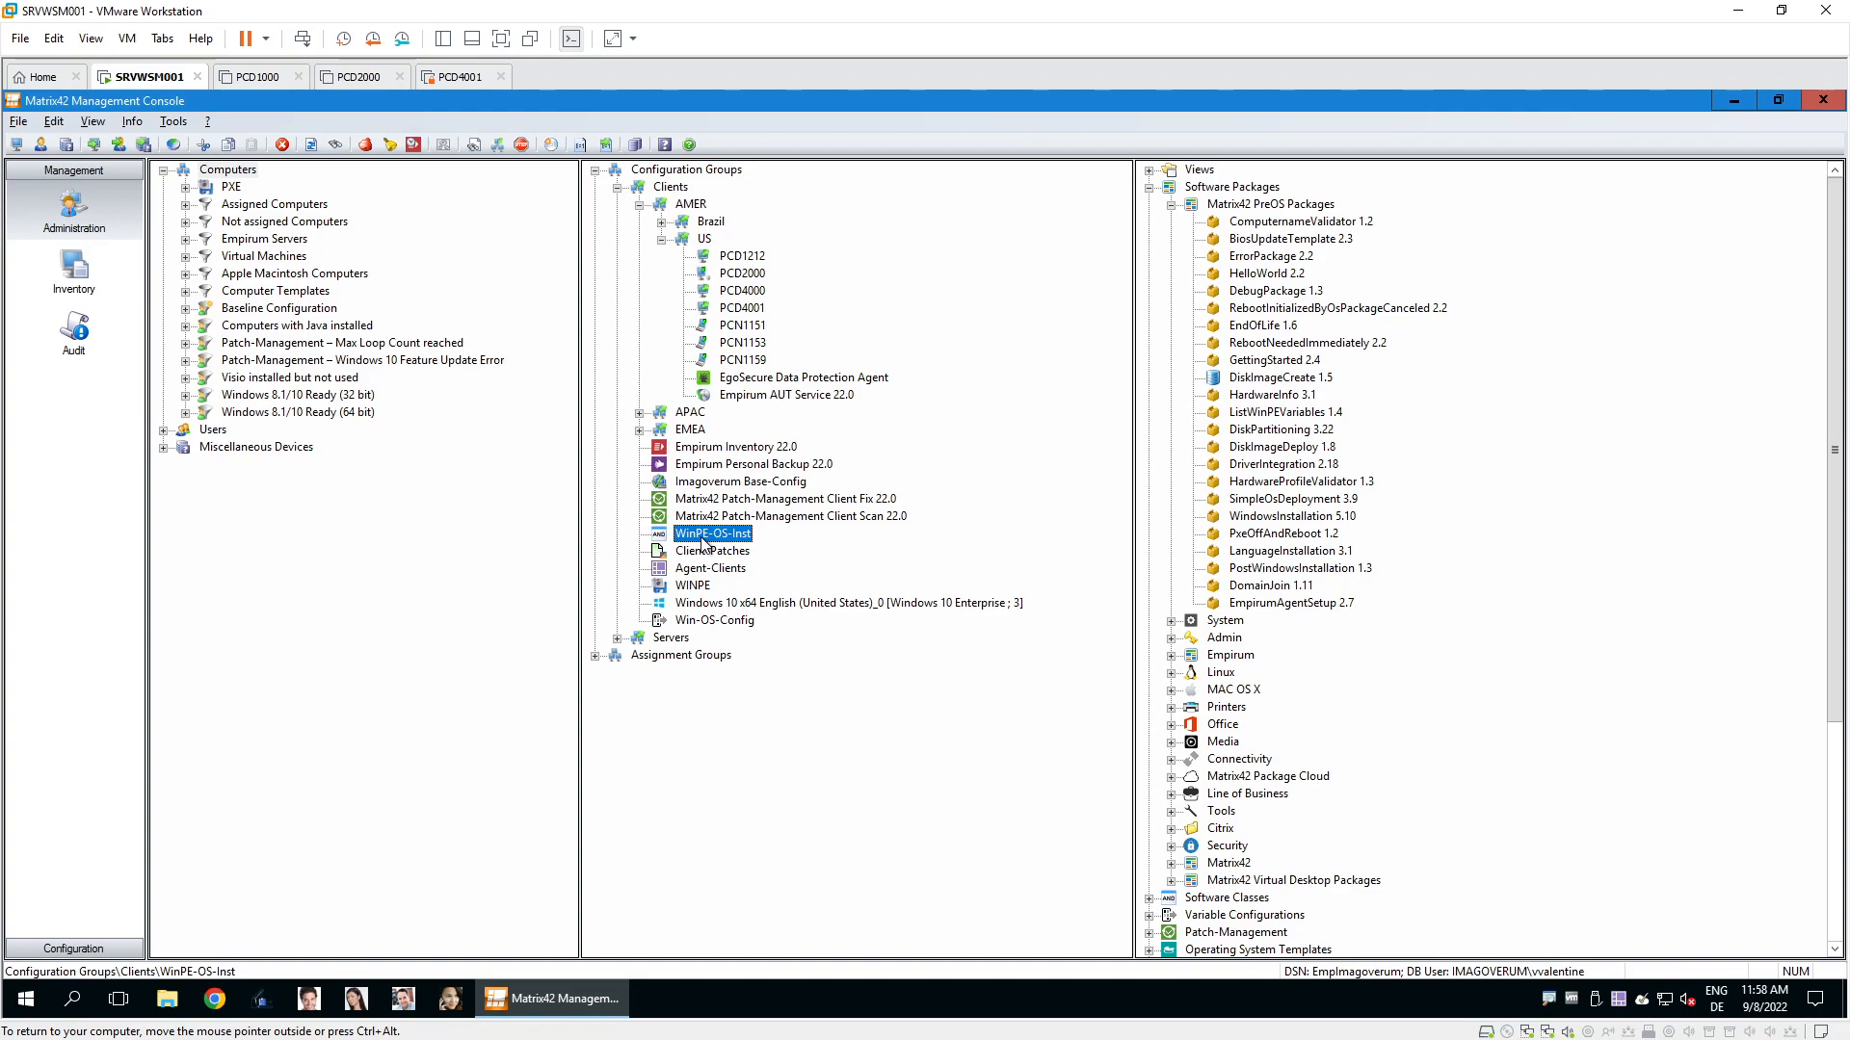
right_click(698, 543)
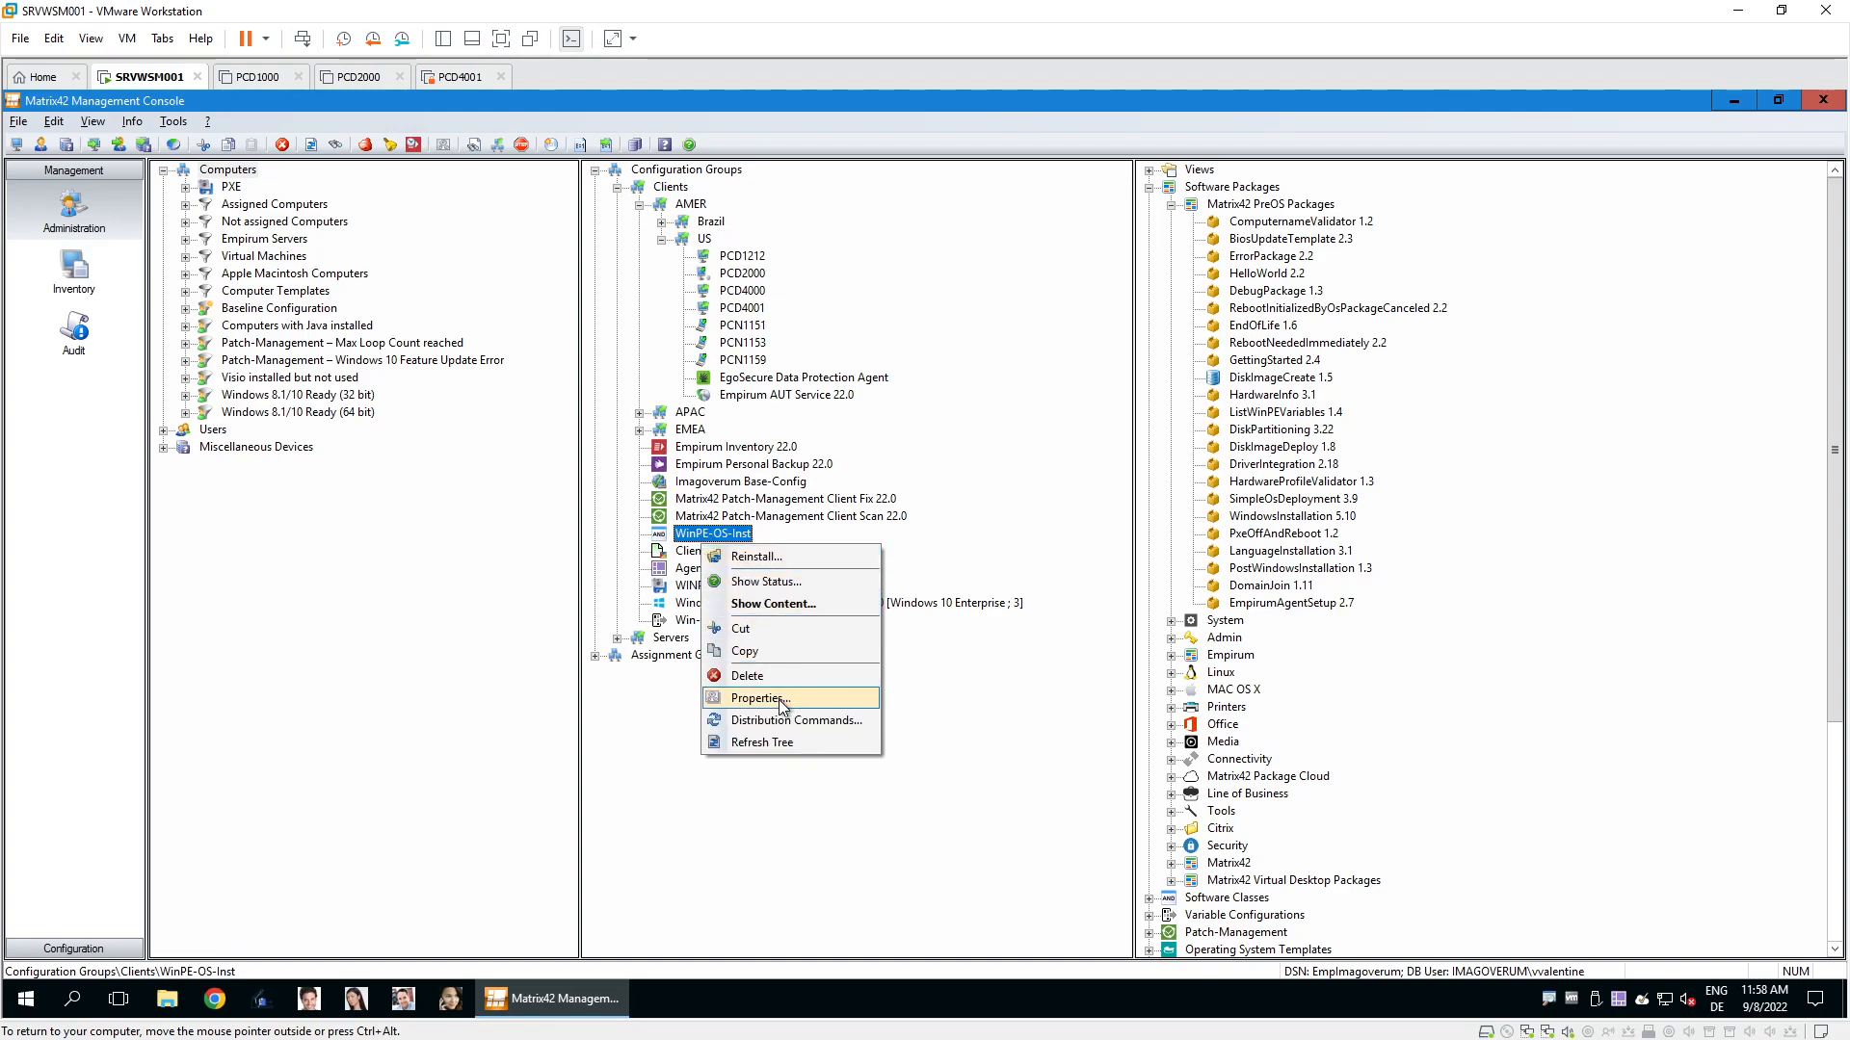
click(790, 609)
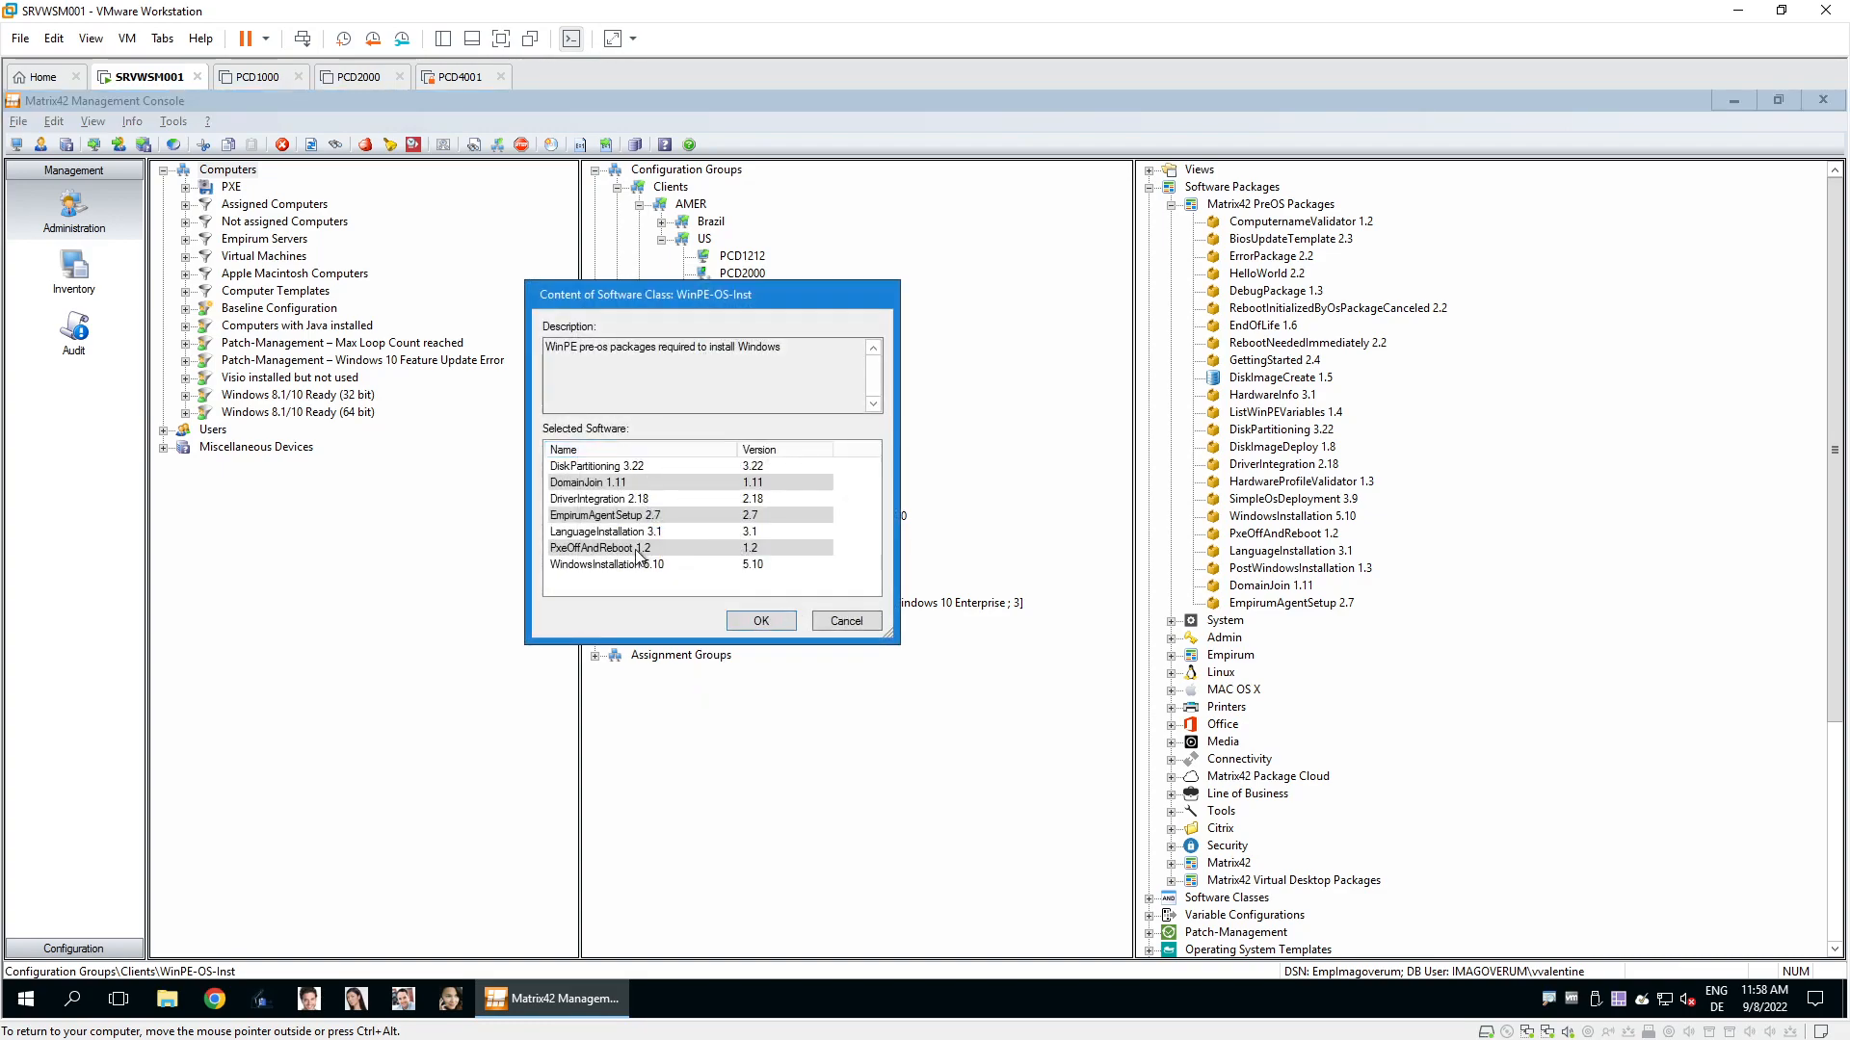
click(624, 470)
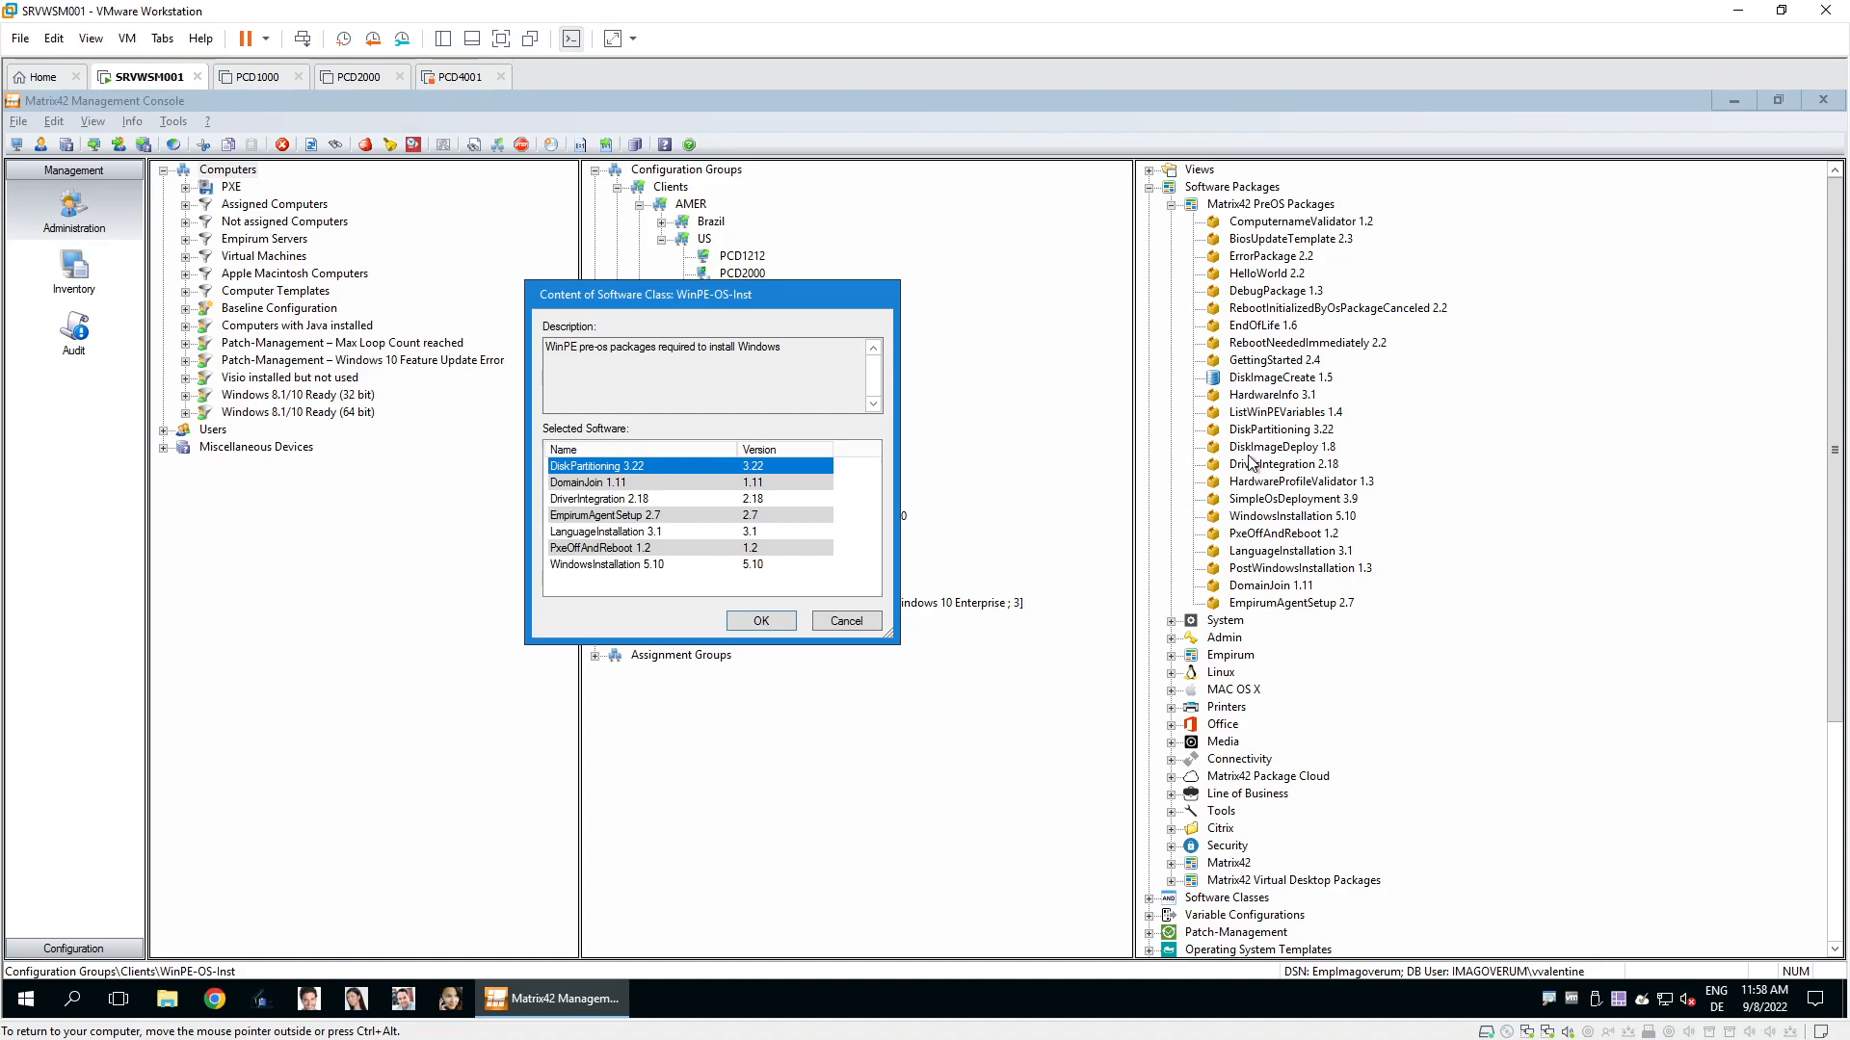
click(624, 484)
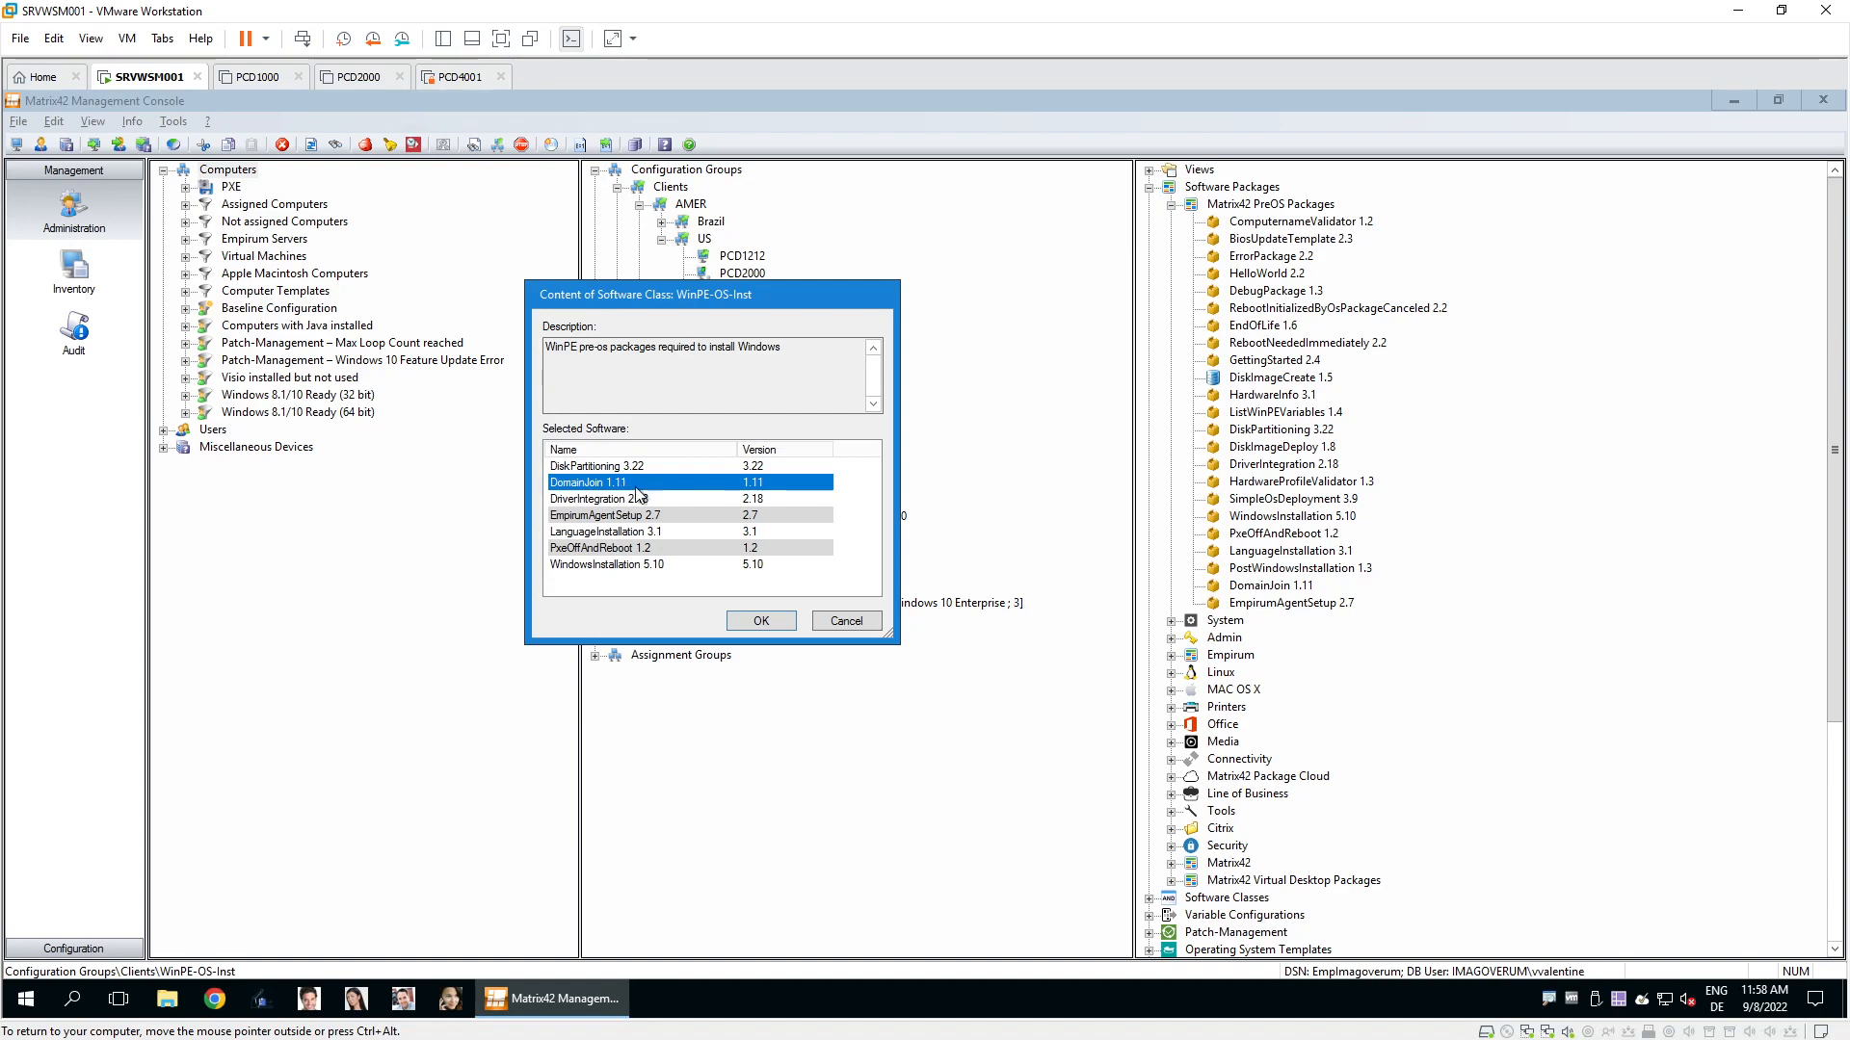
click(643, 500)
click(643, 517)
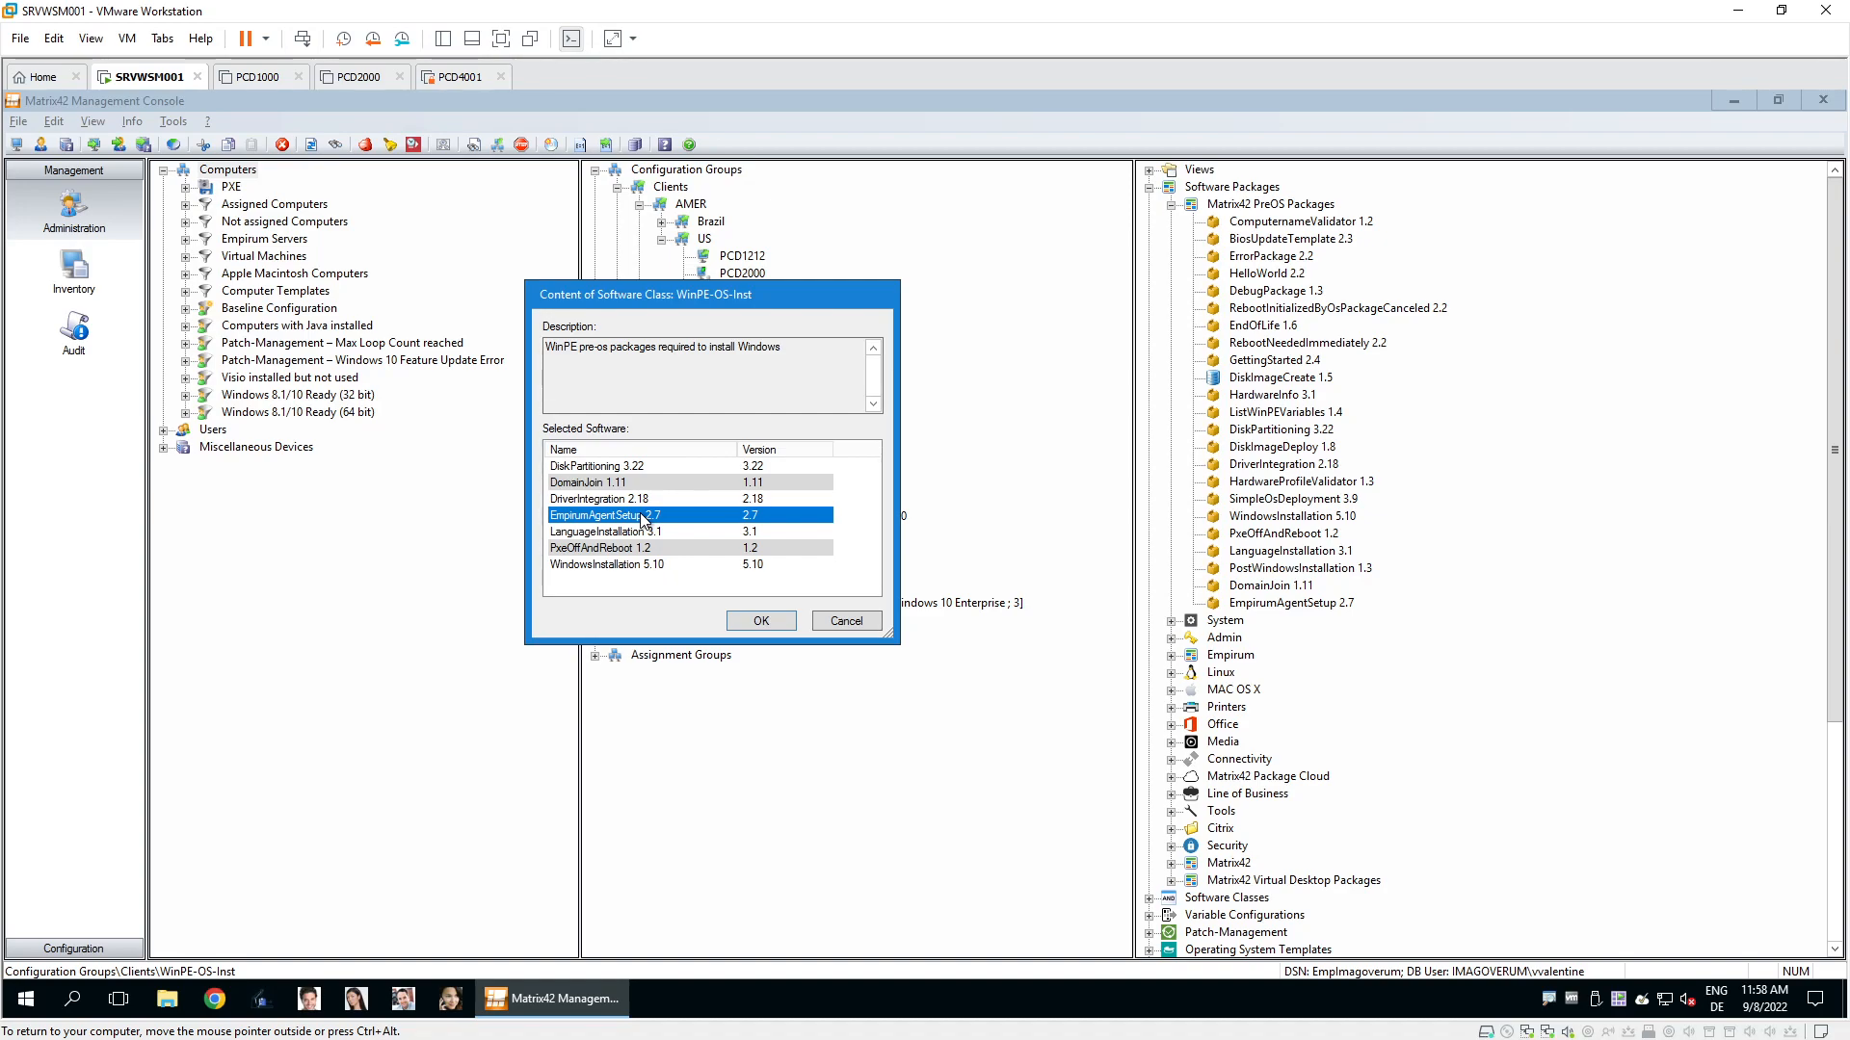
click(641, 533)
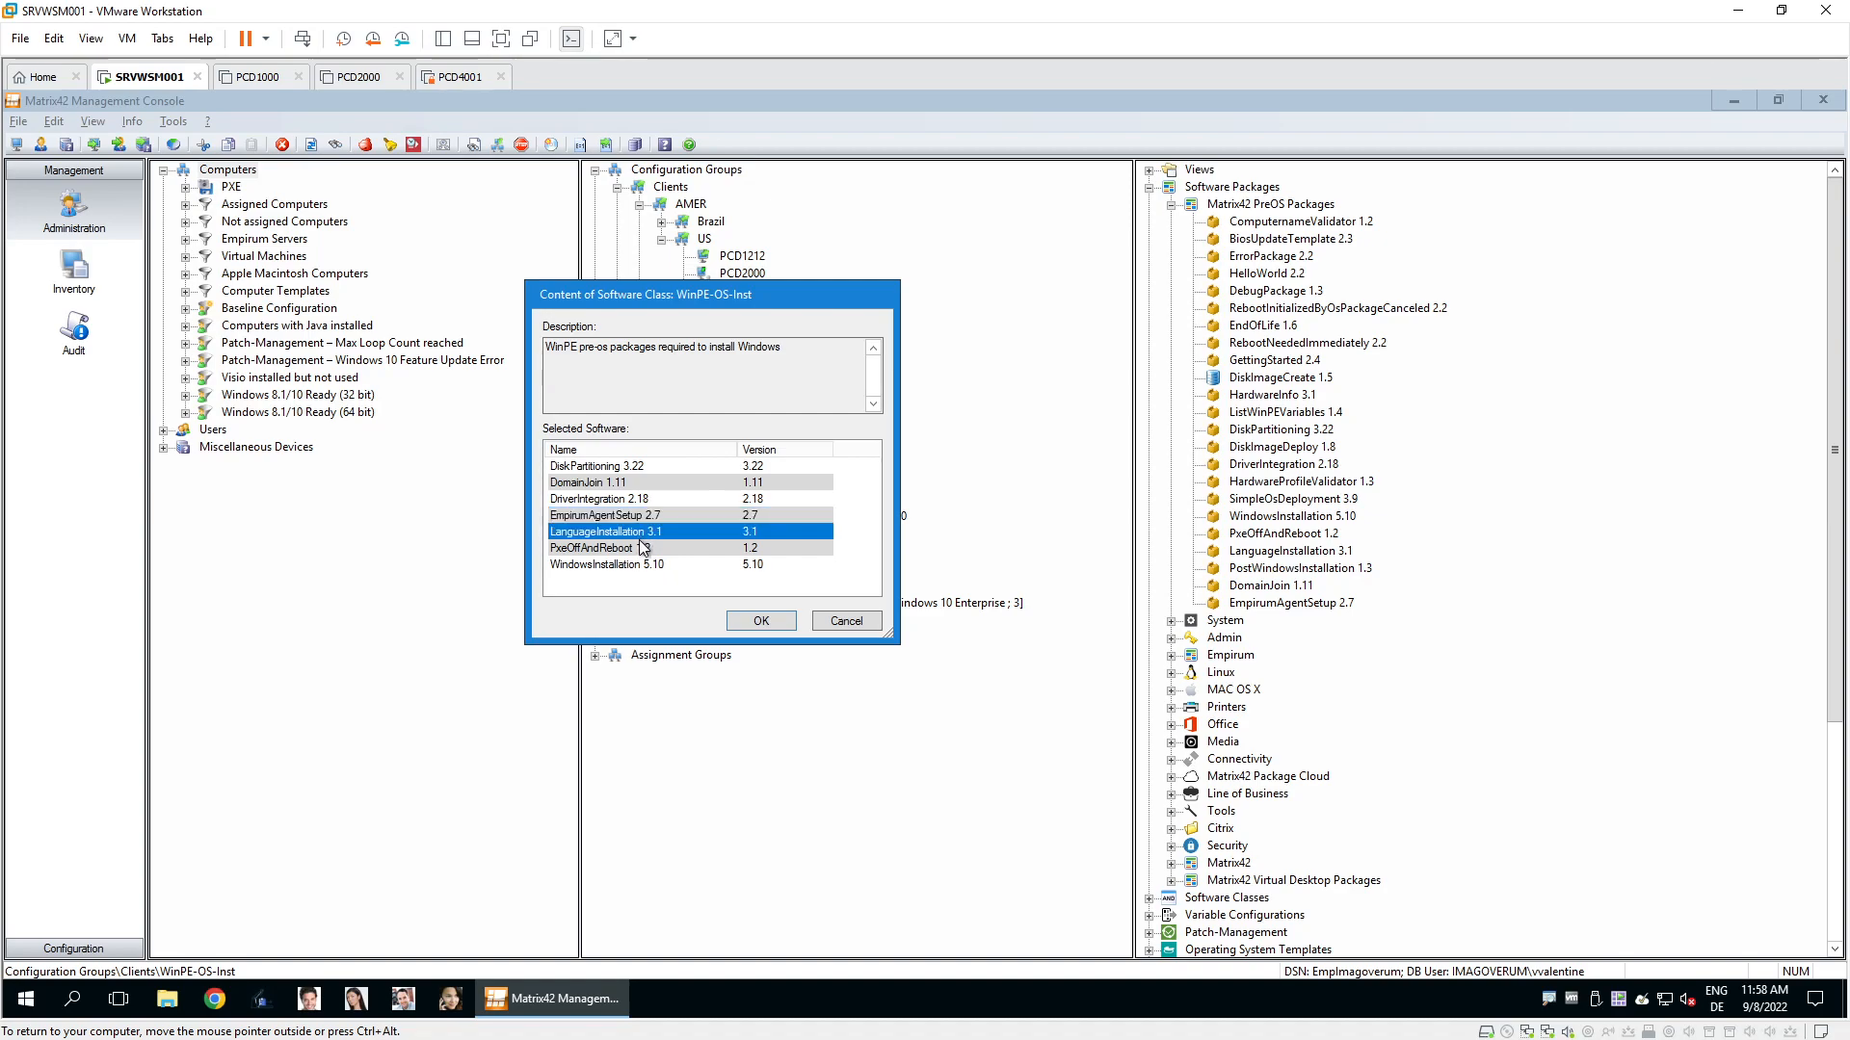
click(643, 548)
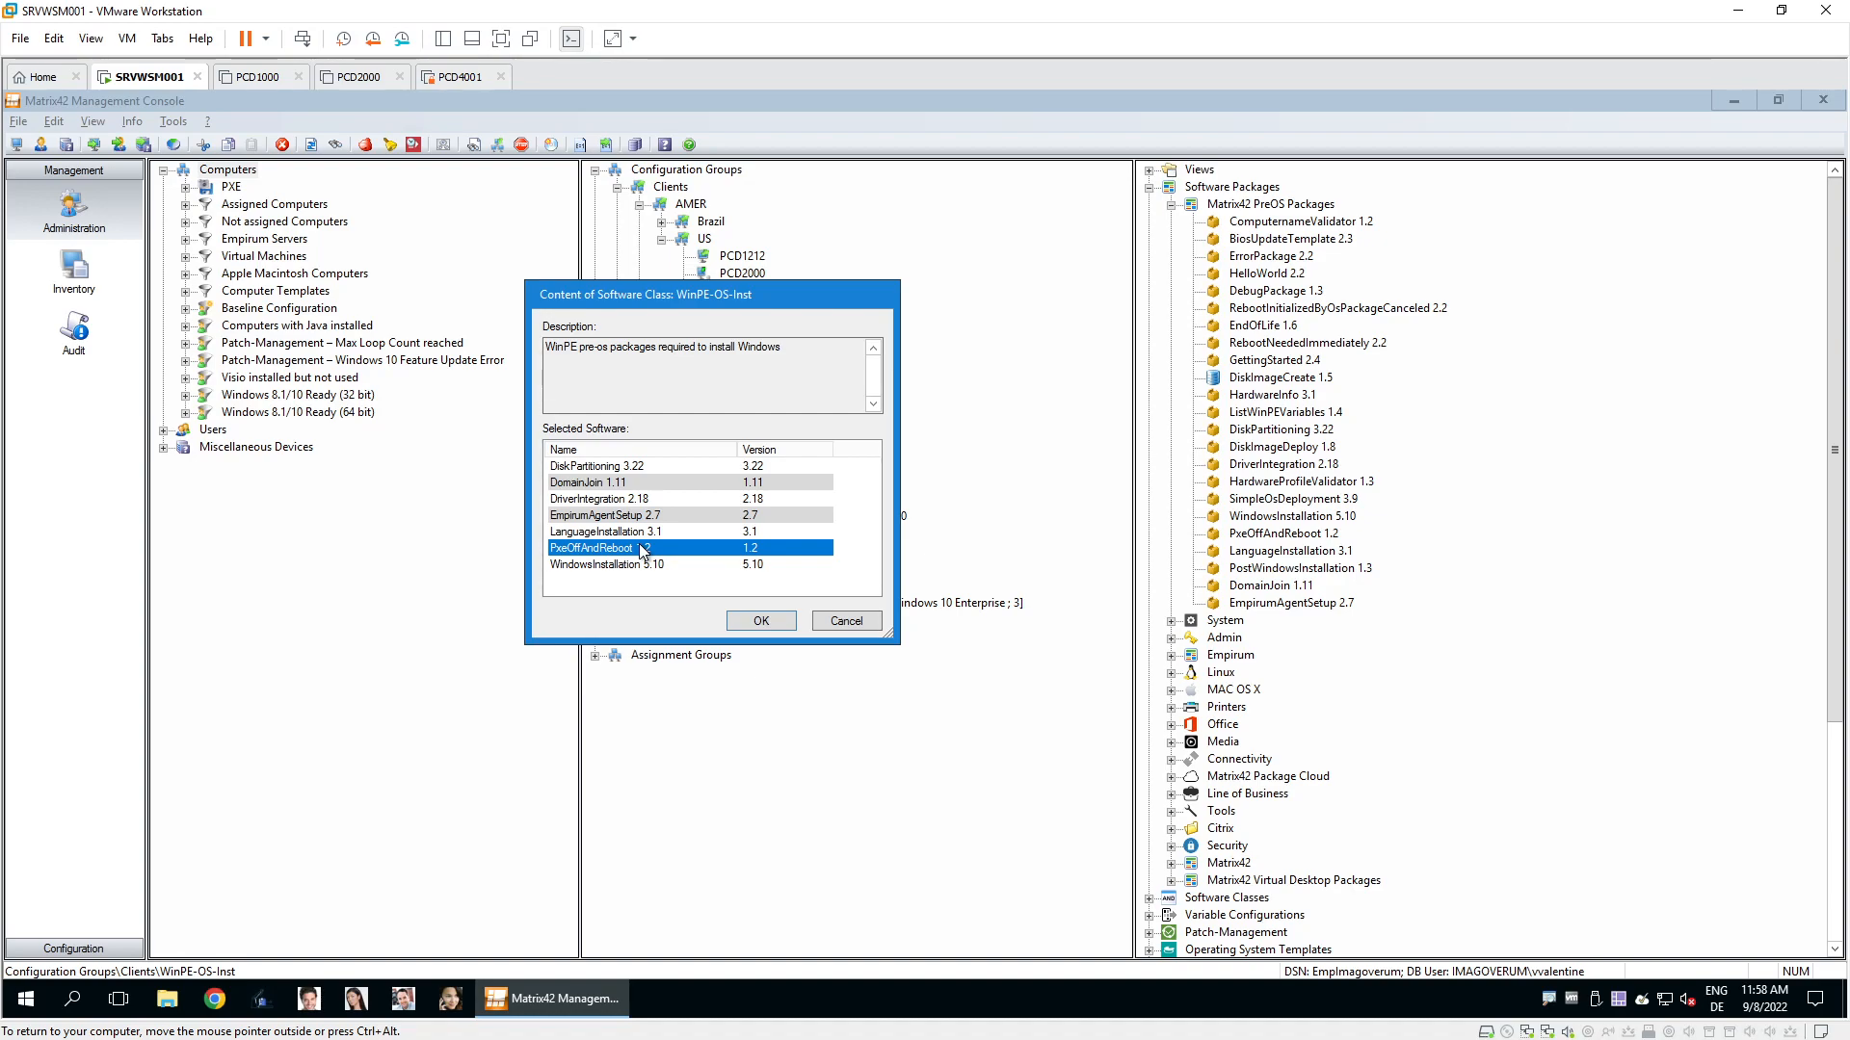
click(709, 565)
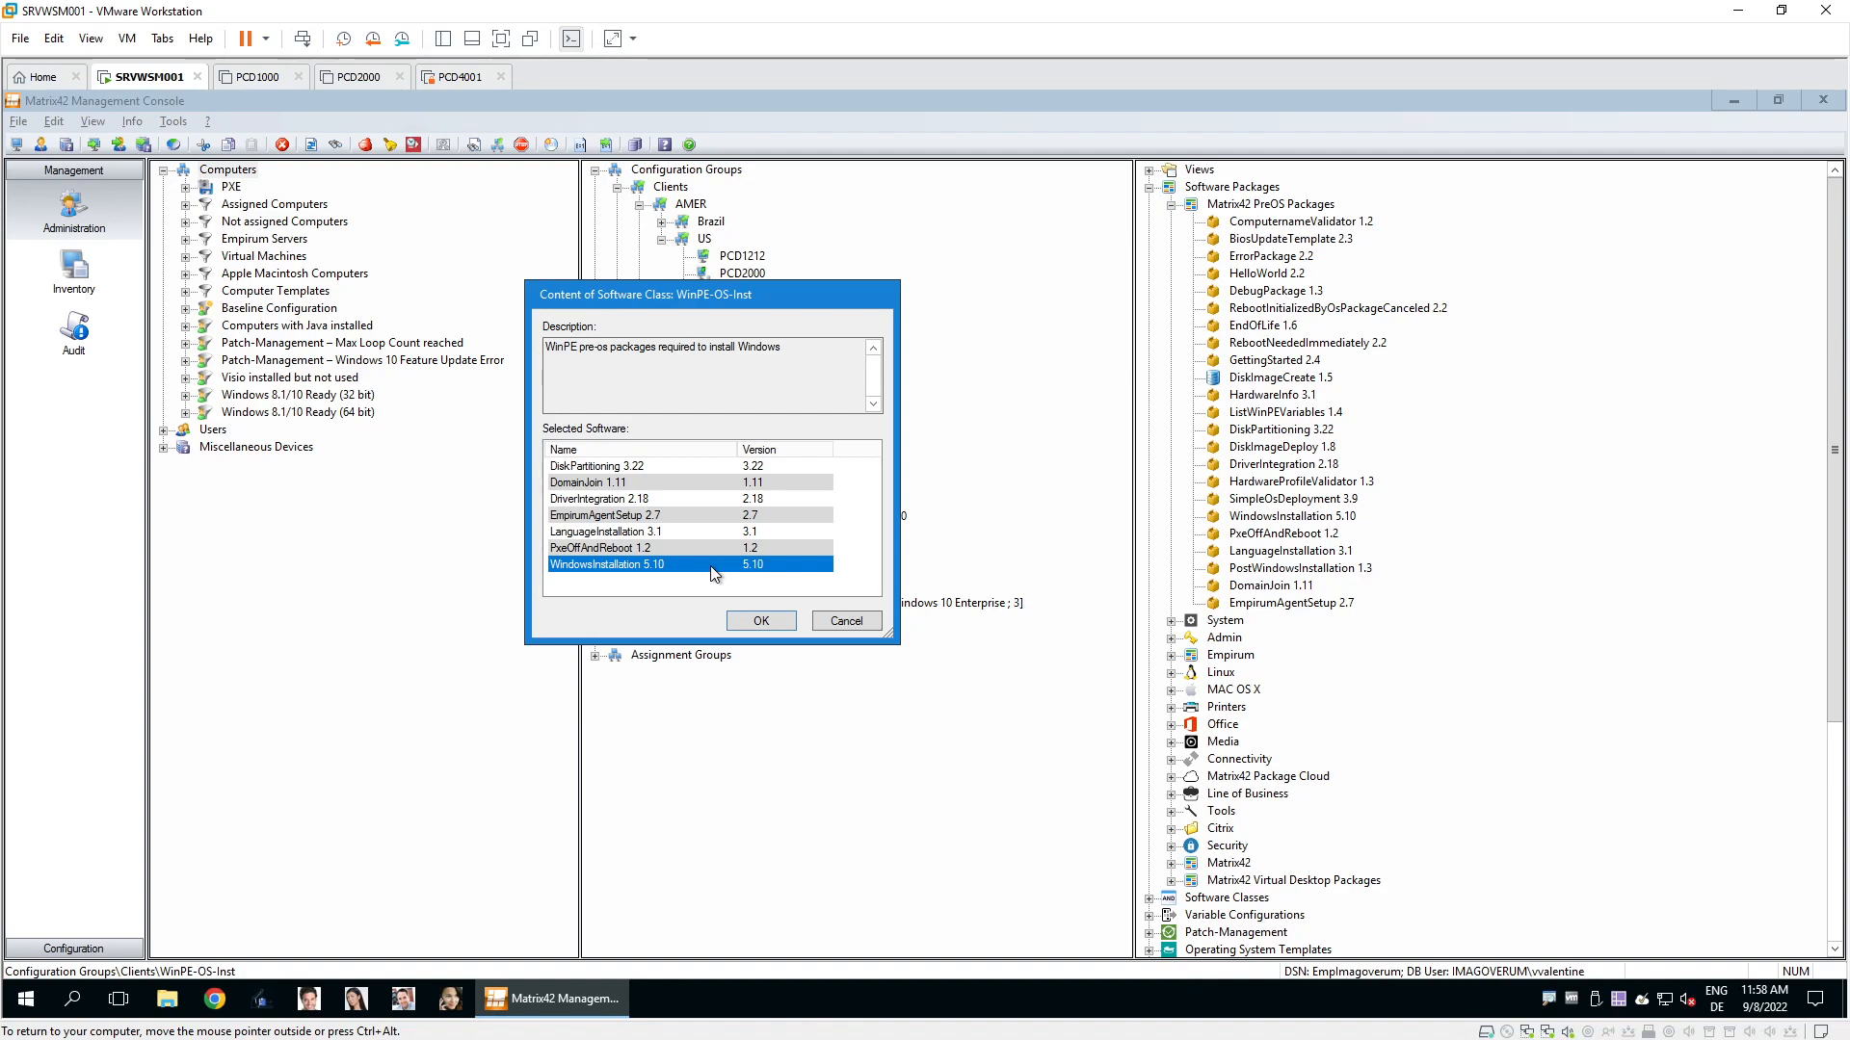
click(777, 626)
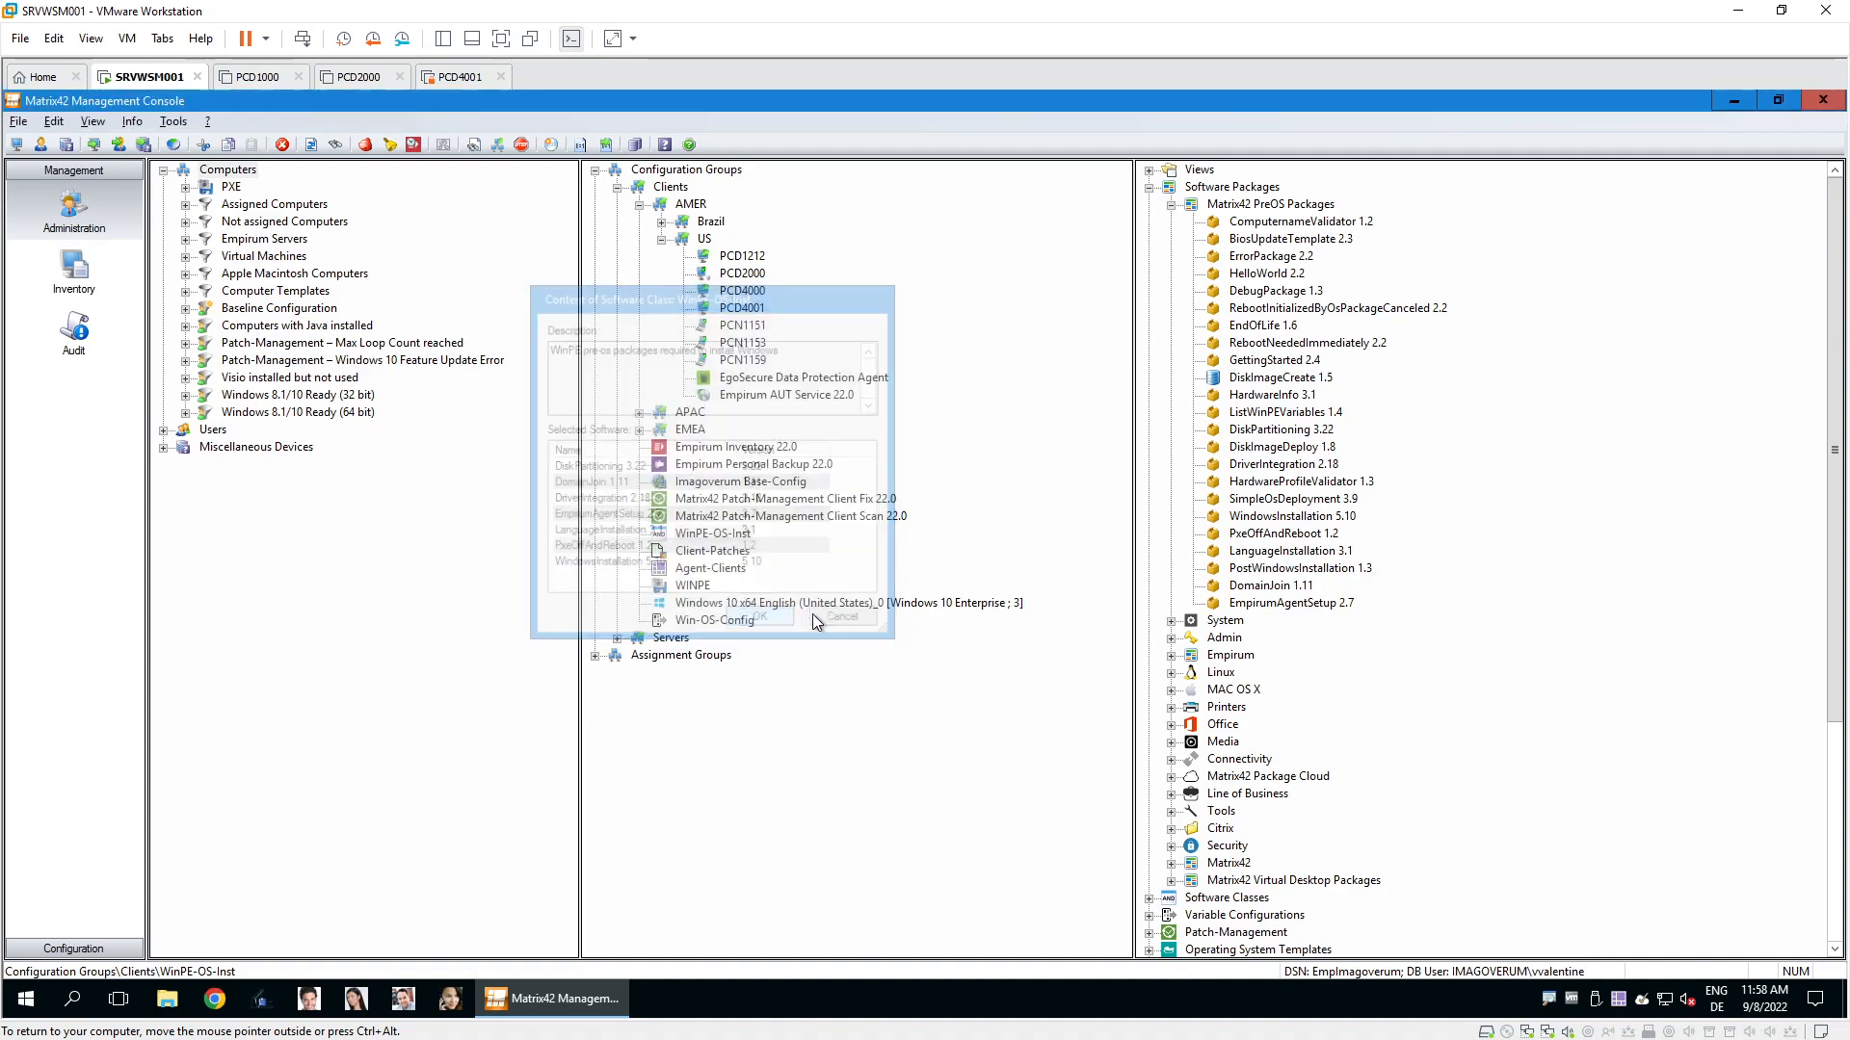
Point out DiskImageCreate 1.5, DiskImageDeploy 1.8, EndOfLife 1.6 and HardwareInfo 3.1, then select WinPE-OS-Inst.
click(1307, 379)
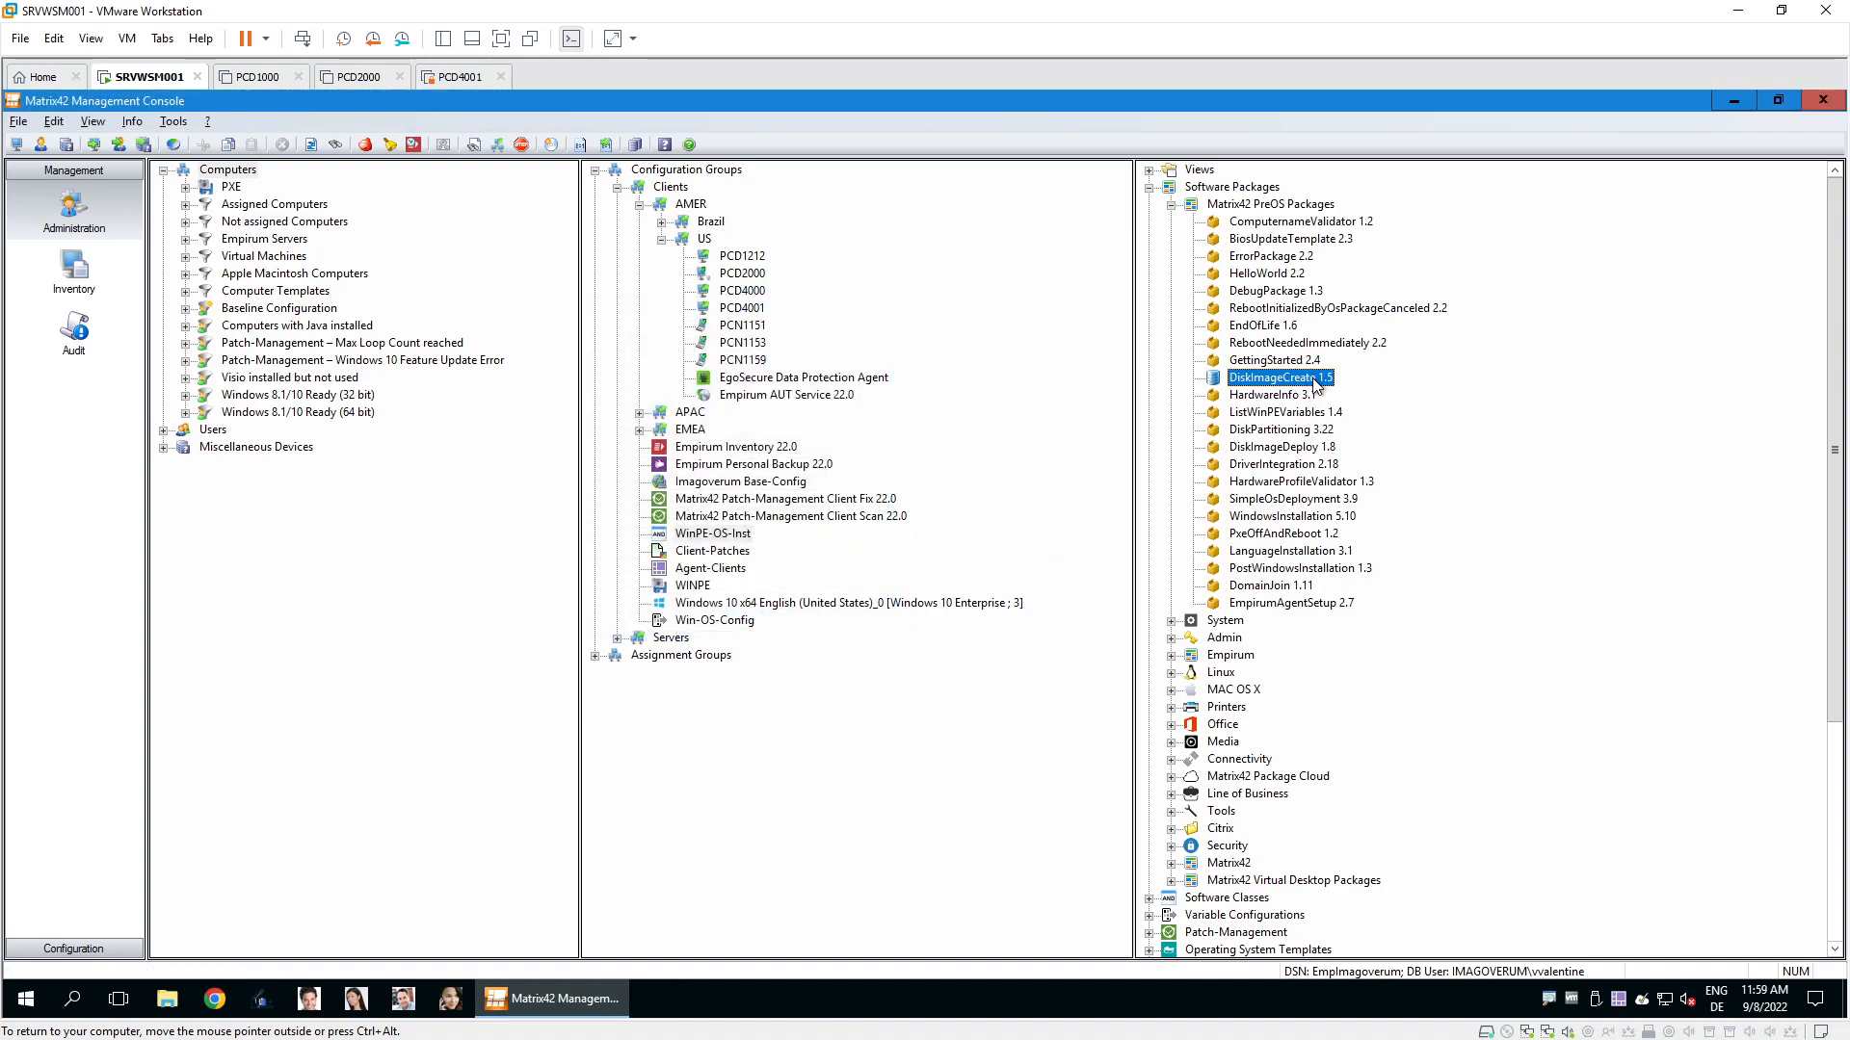
click(1307, 451)
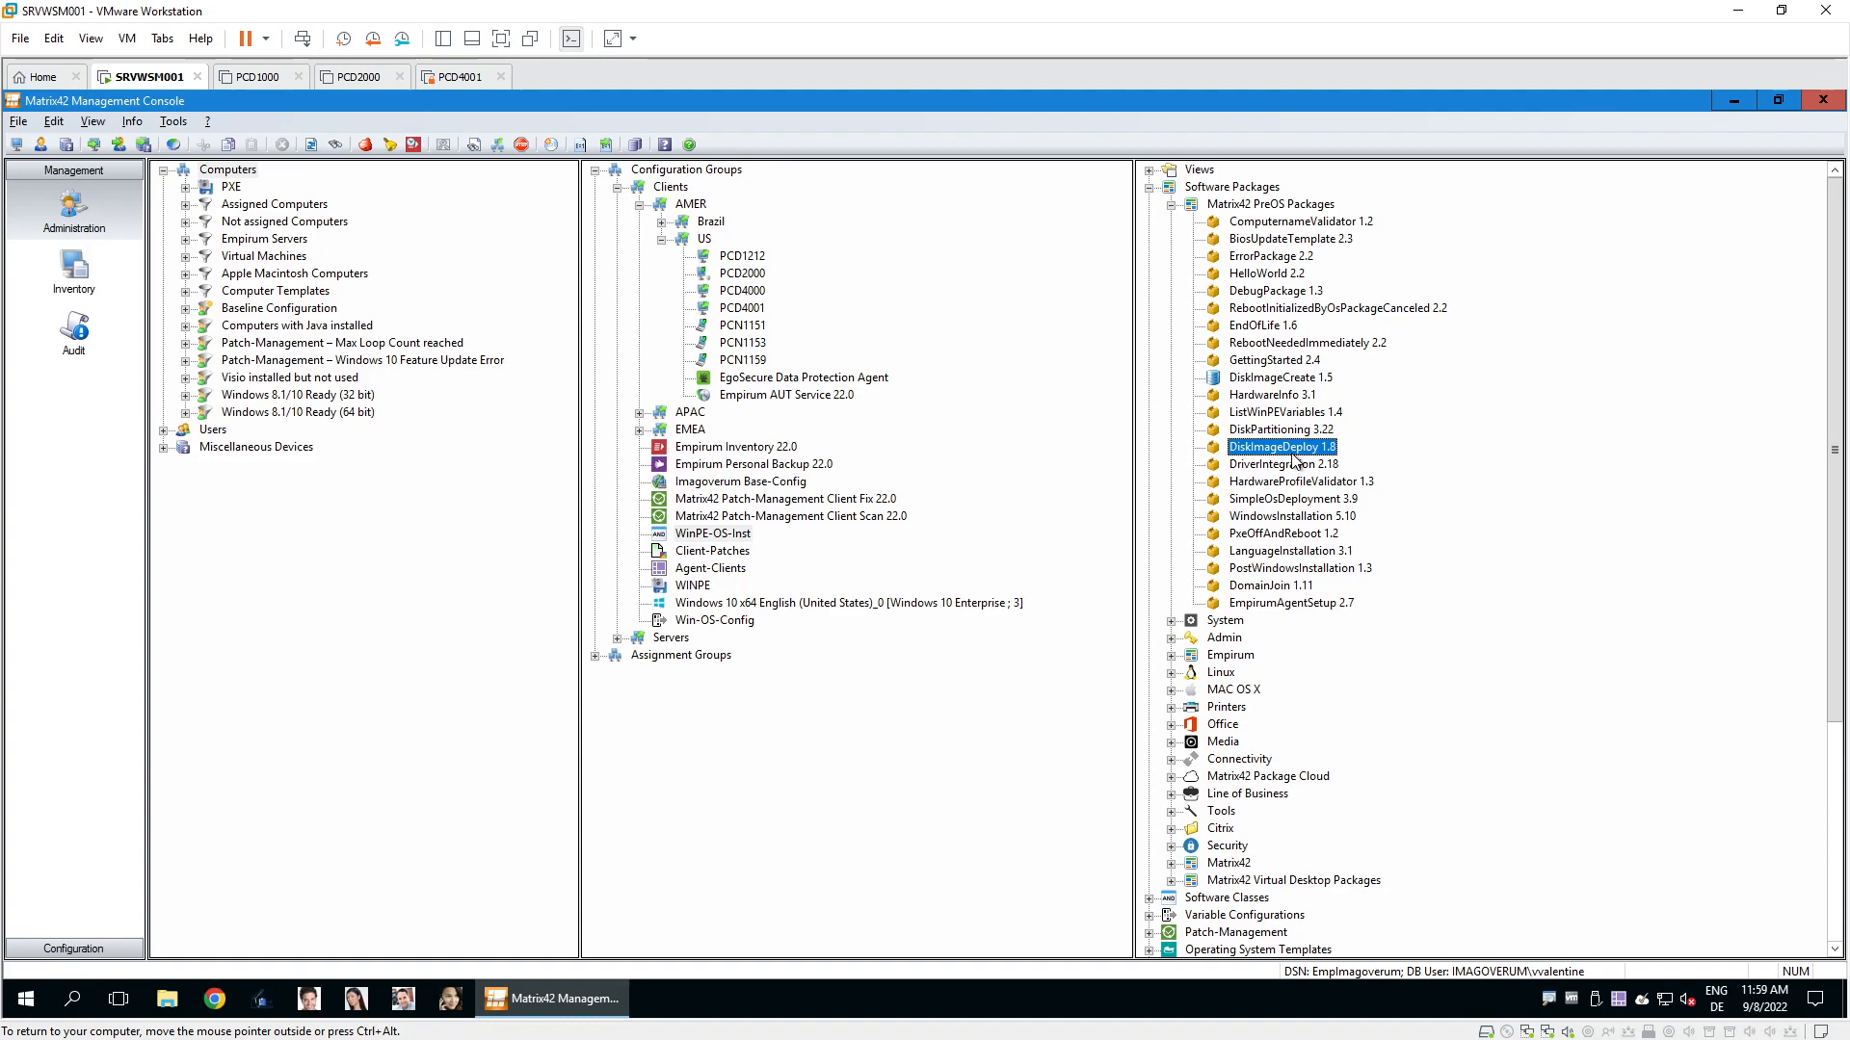
click(1262, 327)
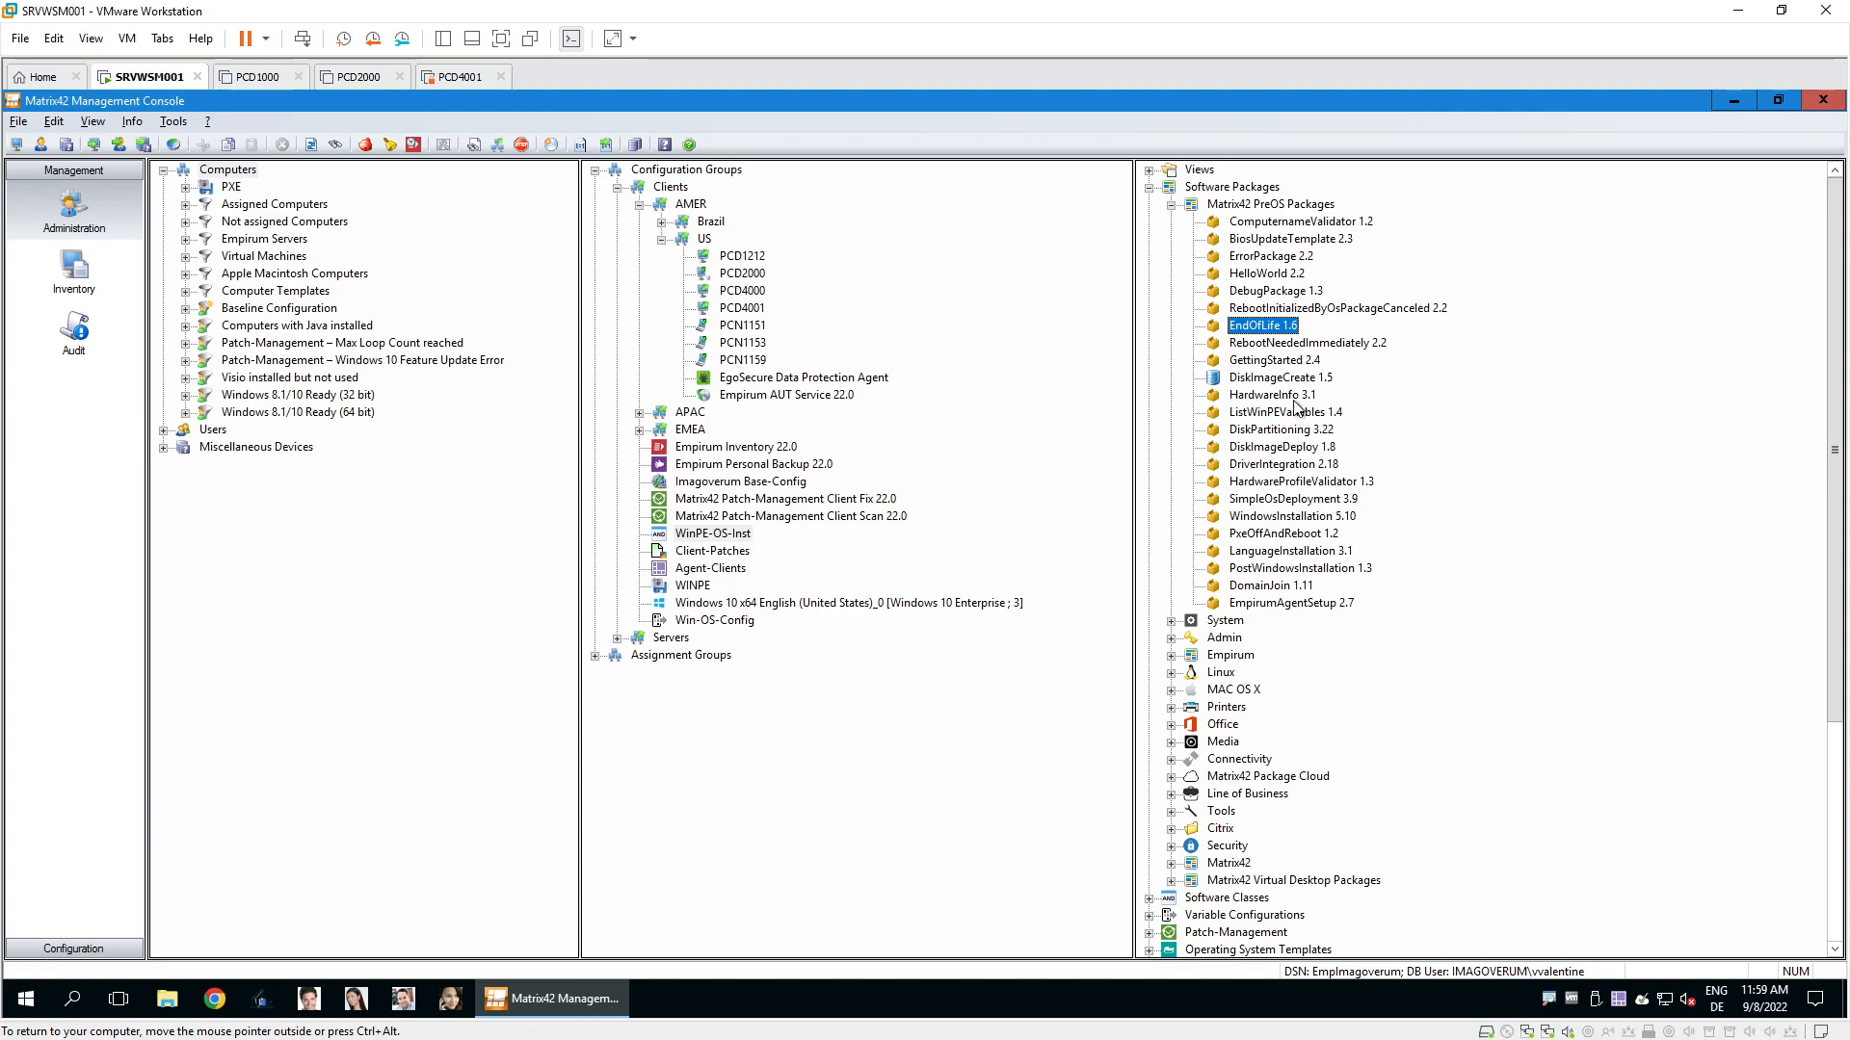
click(1295, 400)
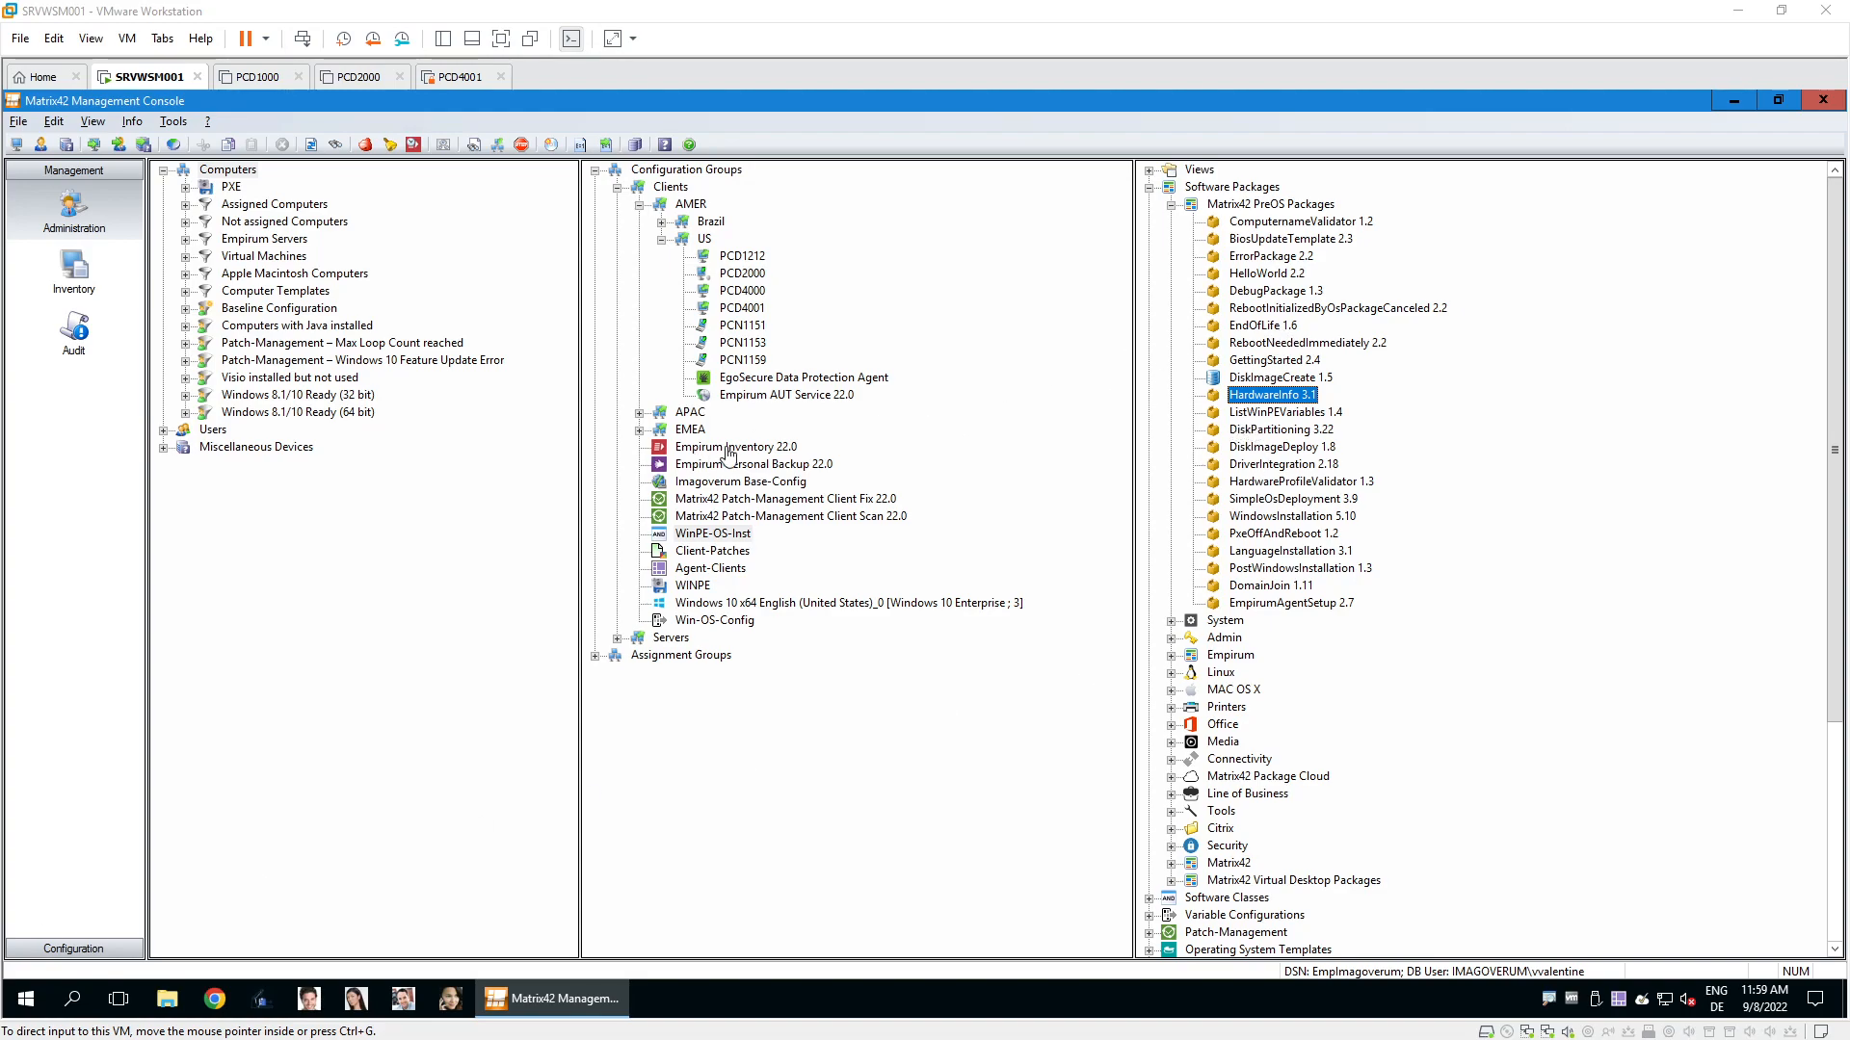
click(699, 536)
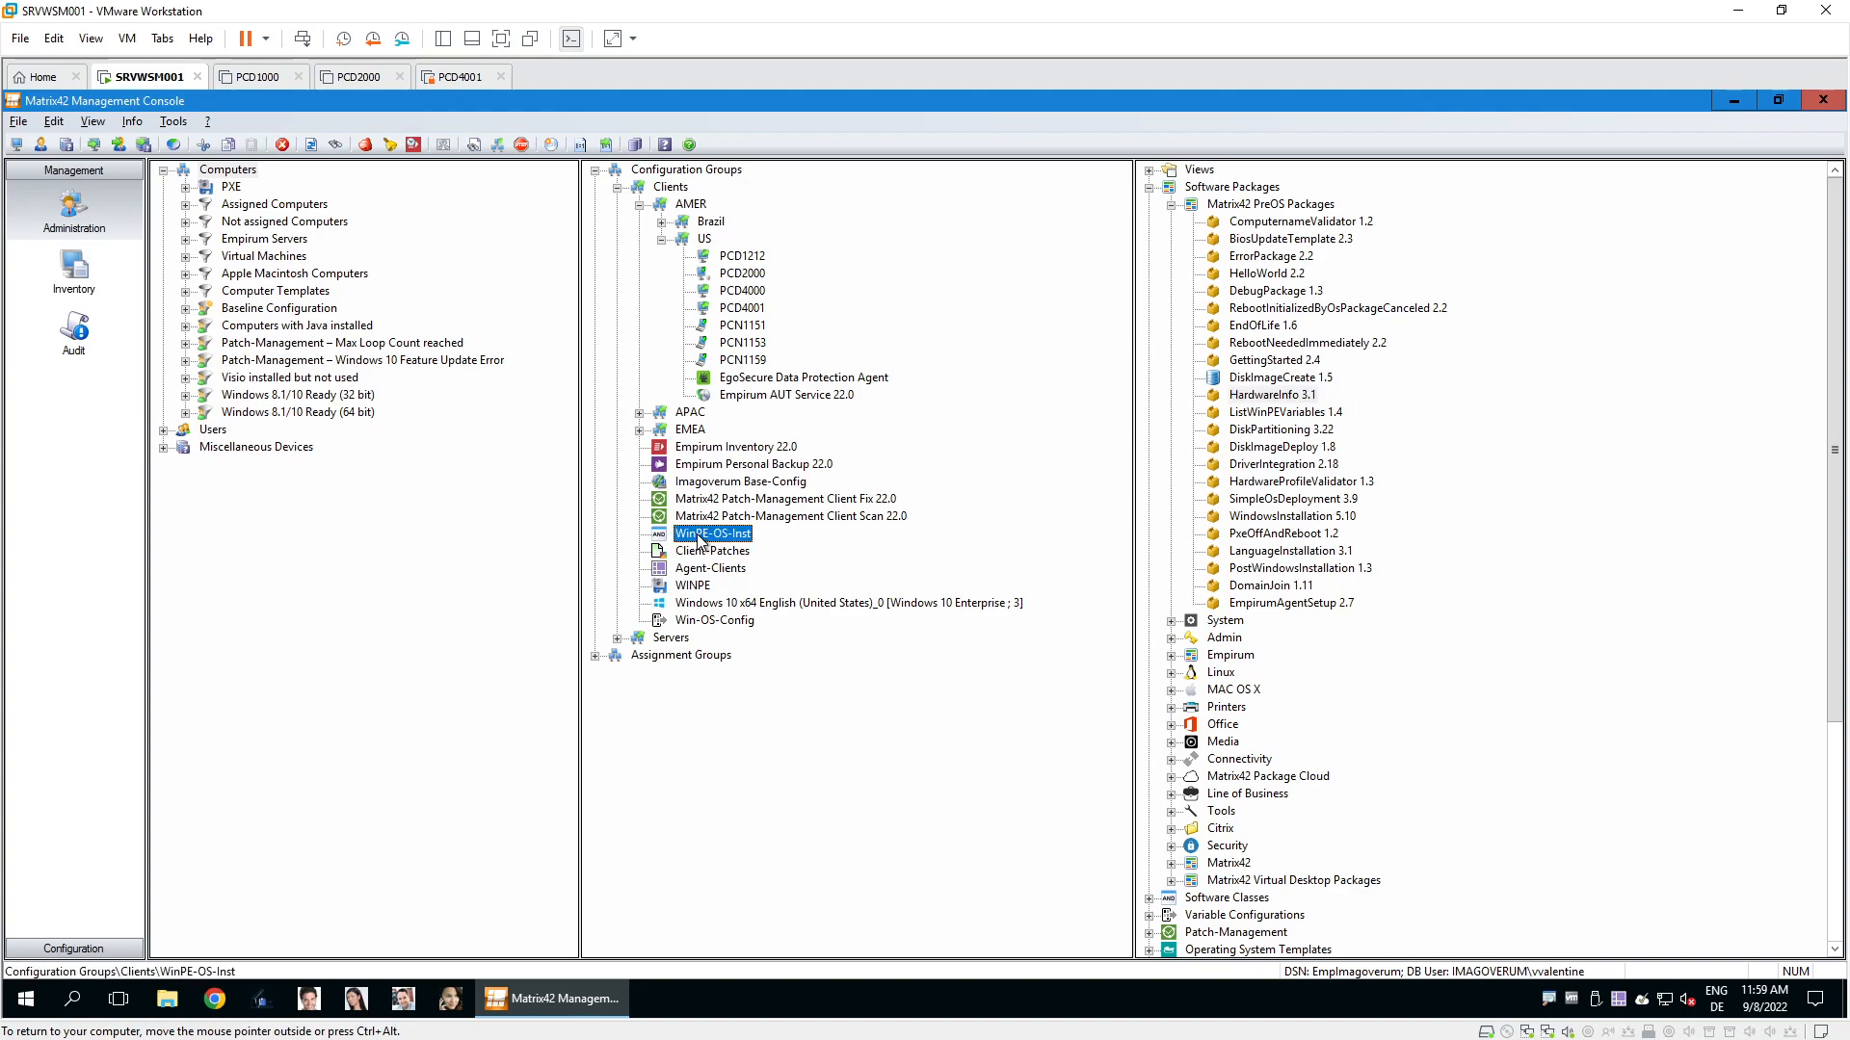
click(73, 949)
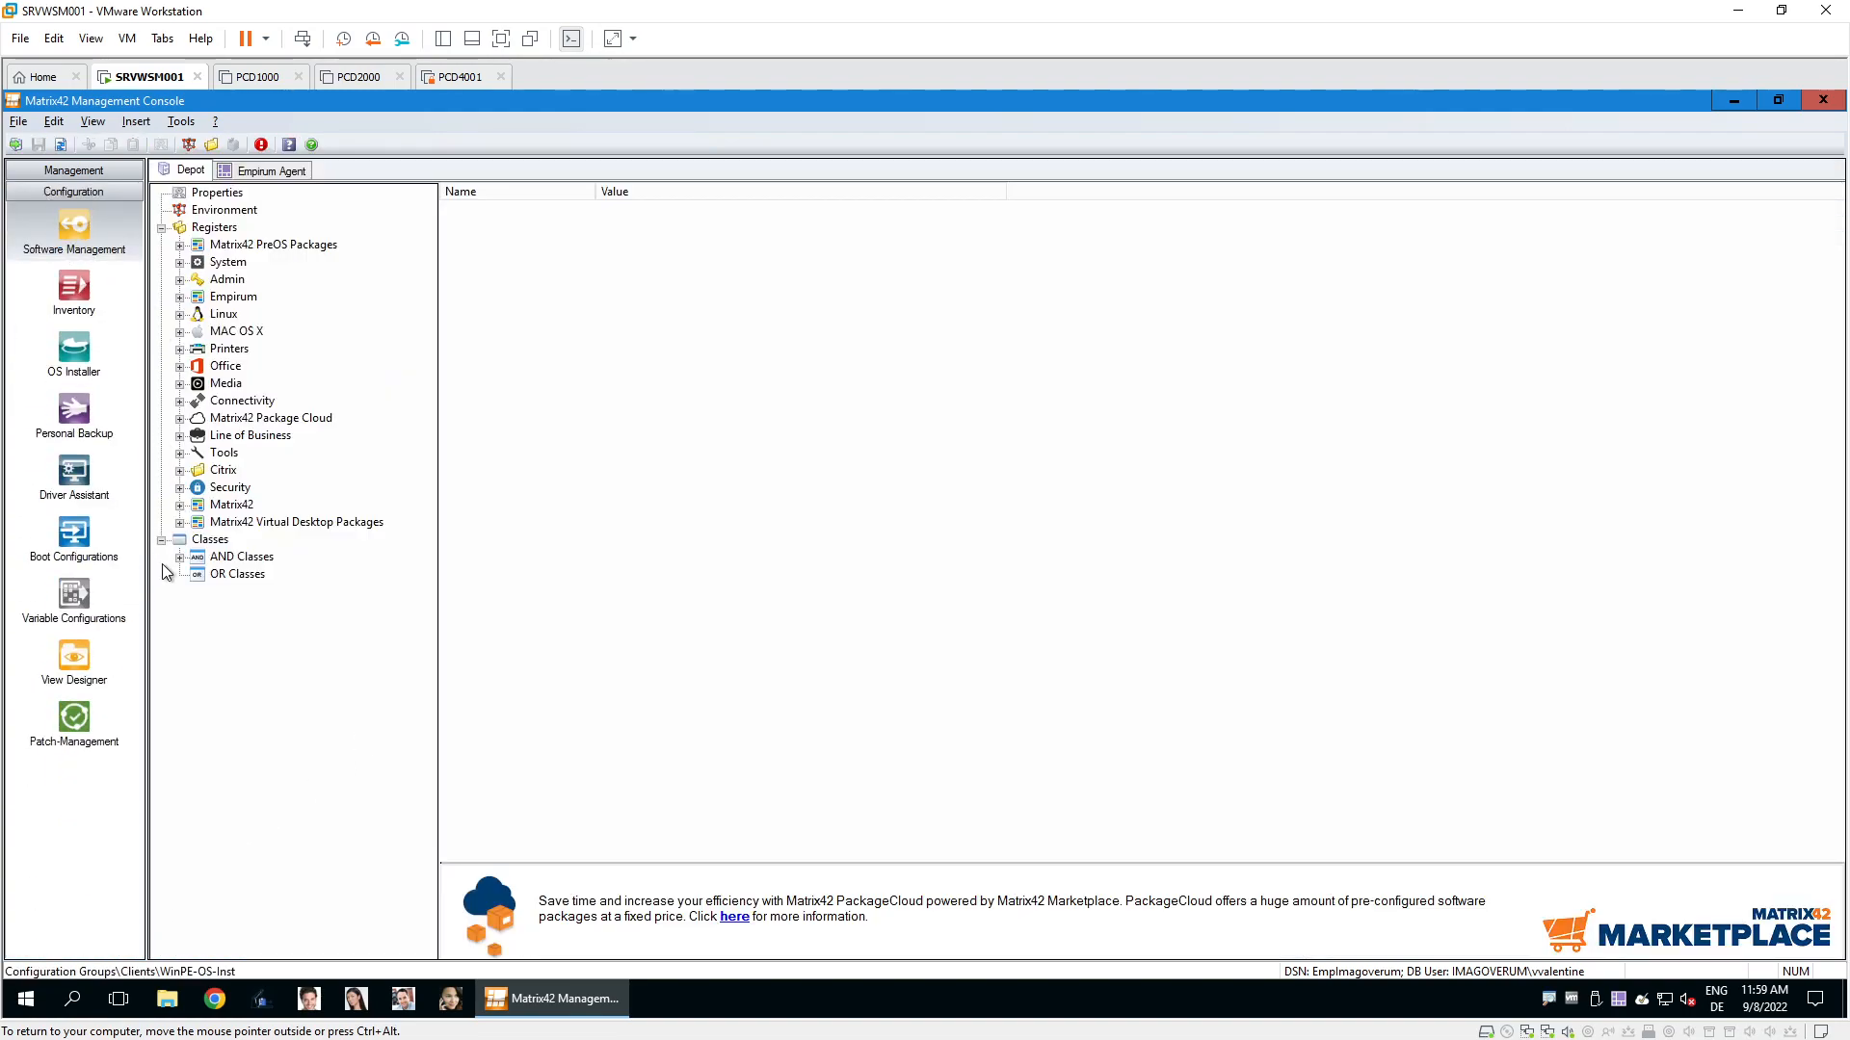
Open the WinPE-OS-Inst AND class, expand its Matrix42 PreOS Packages, then close it.
double_click(194, 558)
click(252, 608)
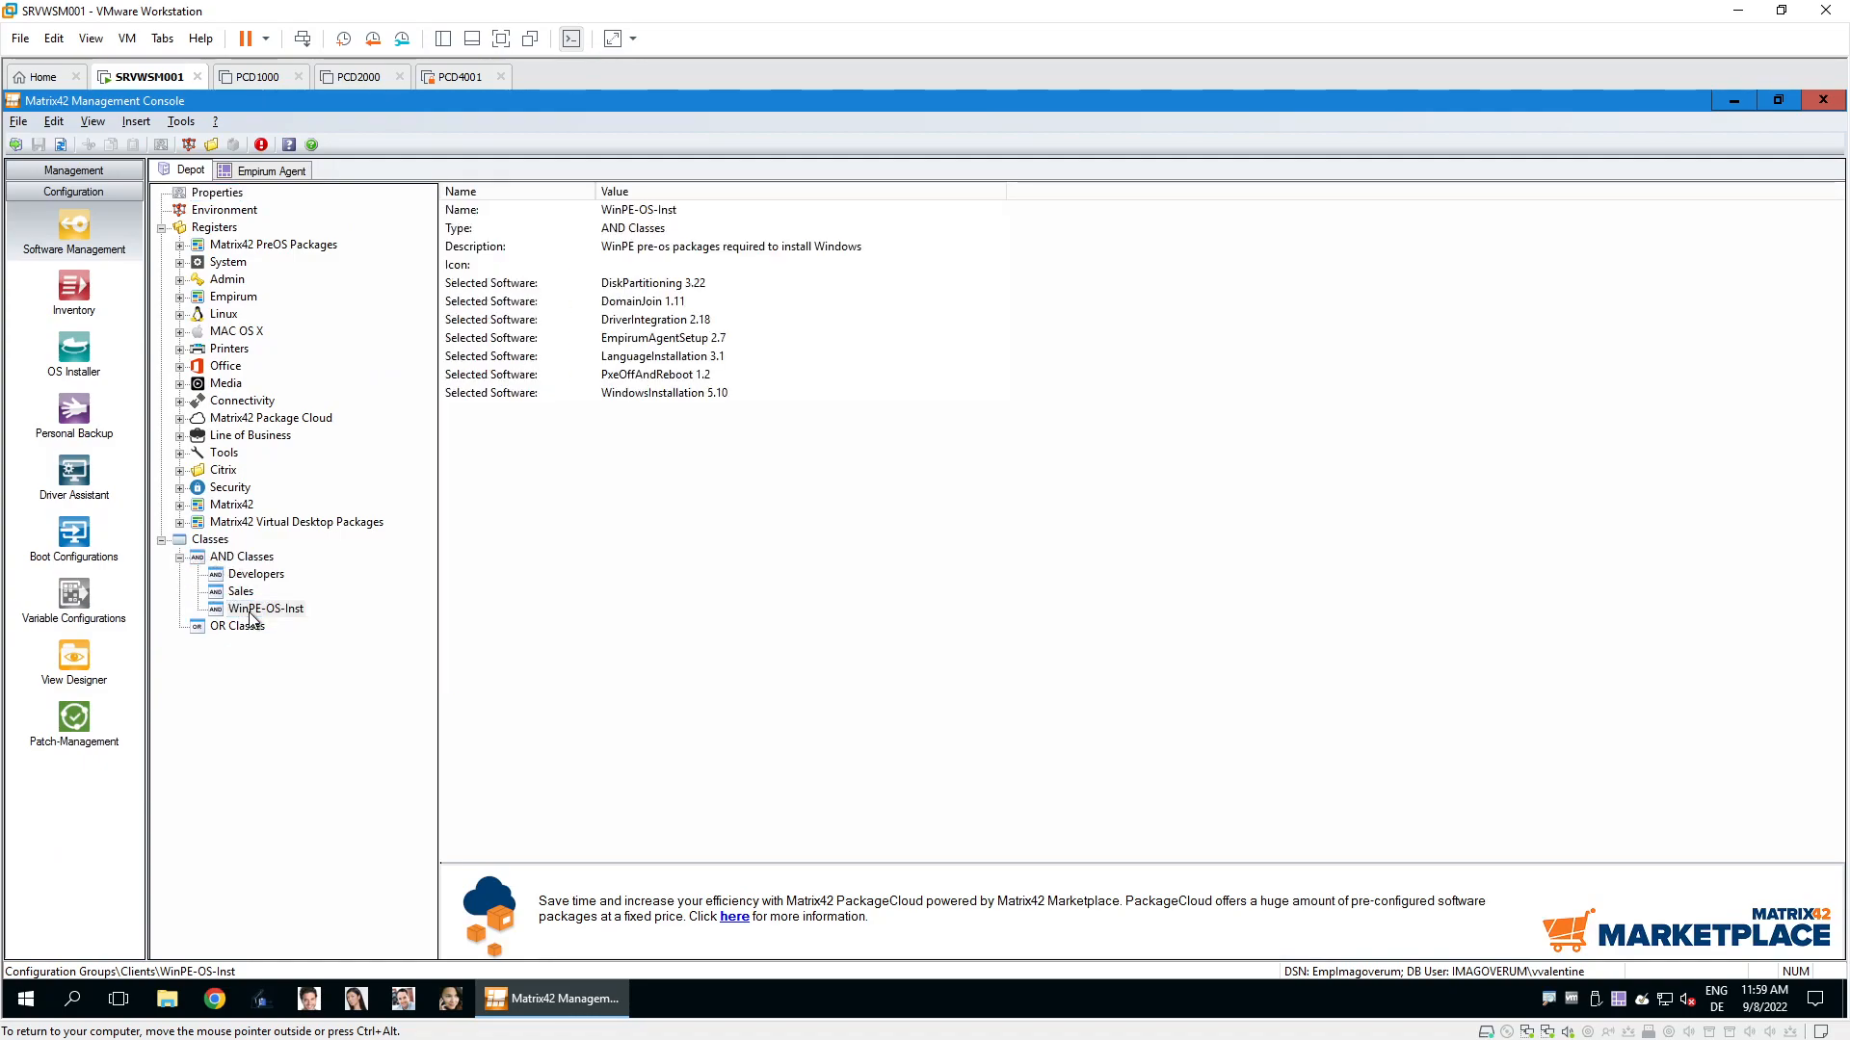
double_click(252, 611)
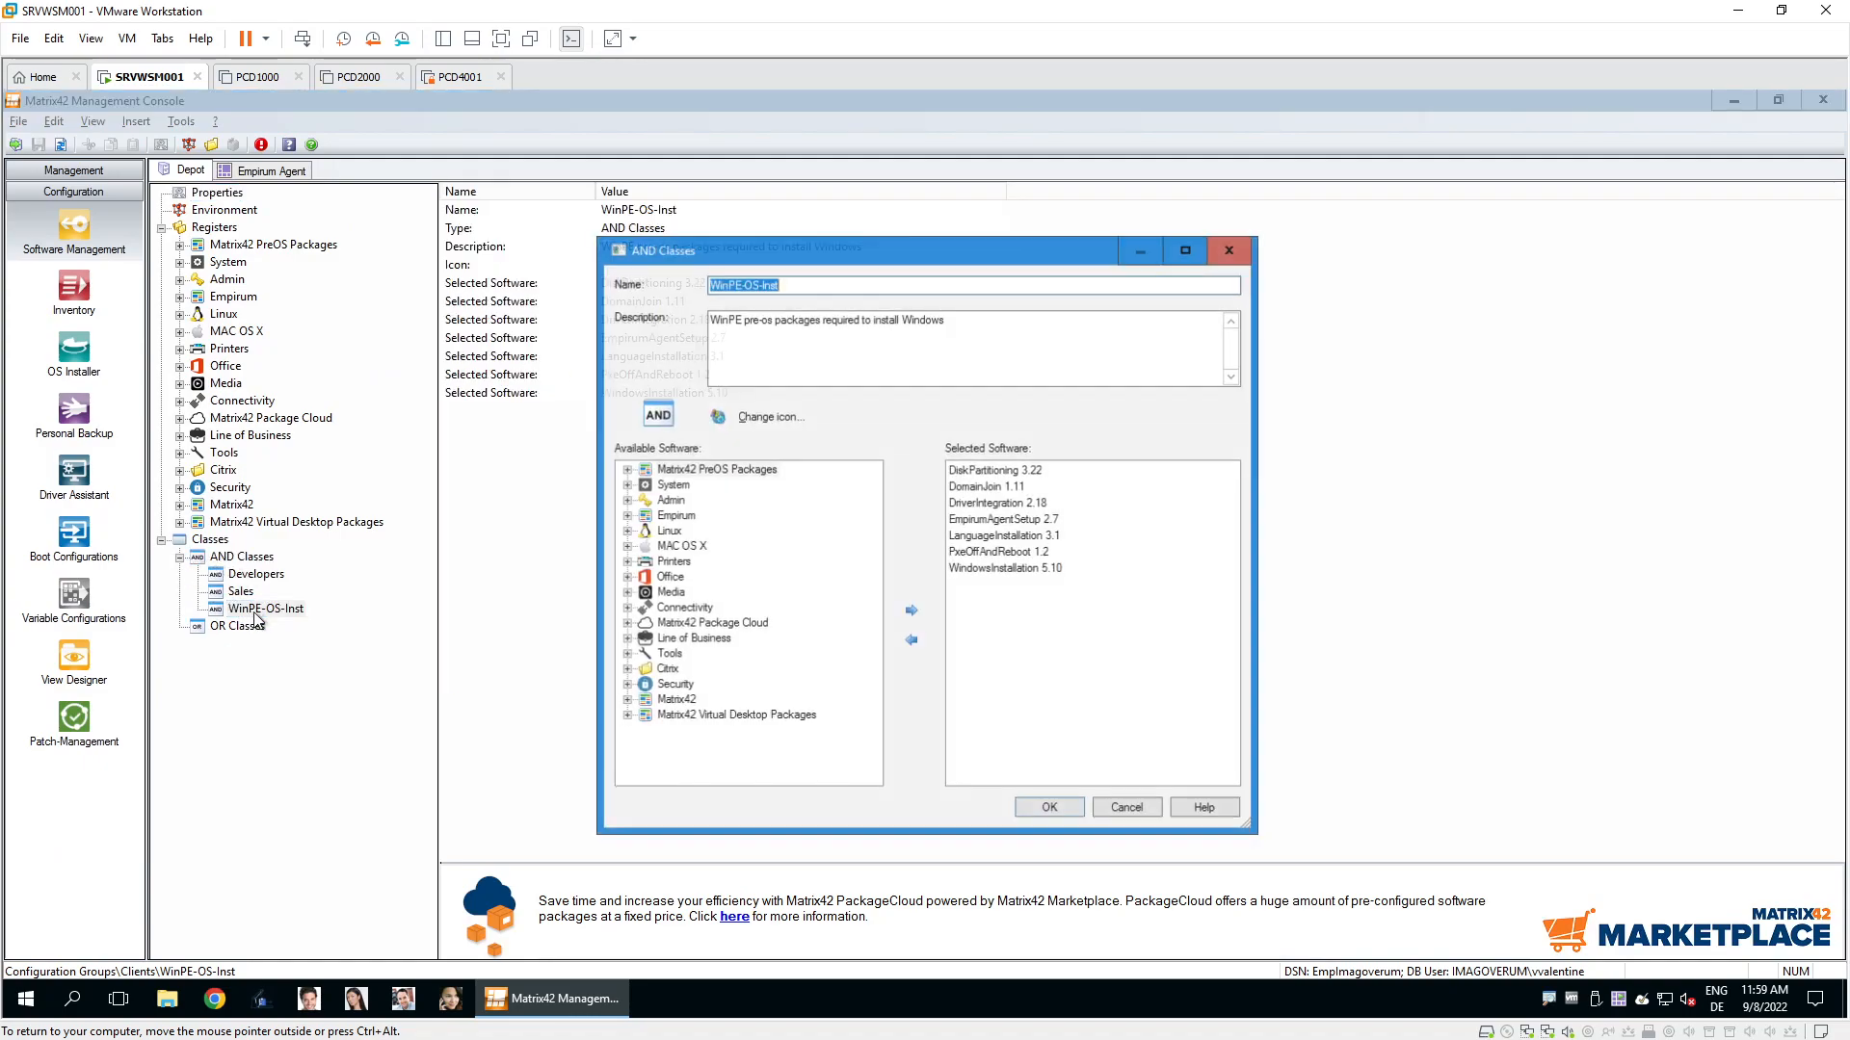
click(625, 469)
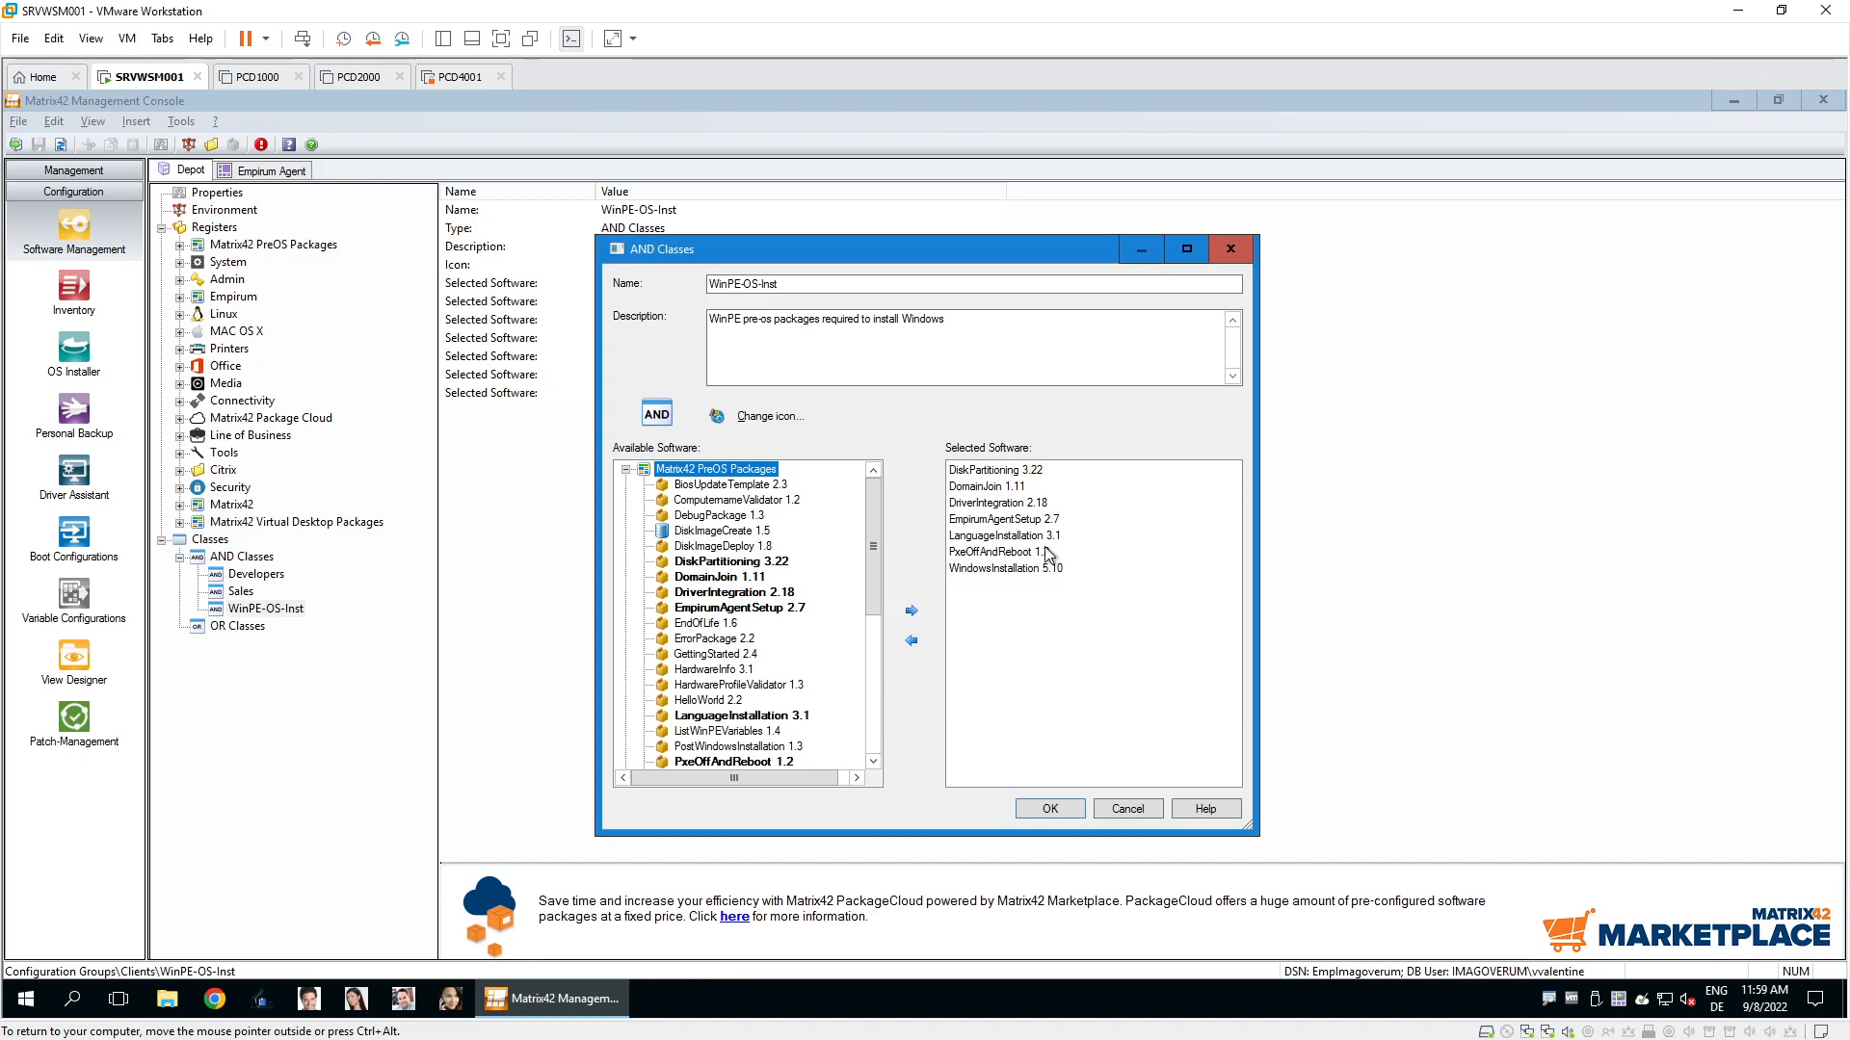
click(1144, 809)
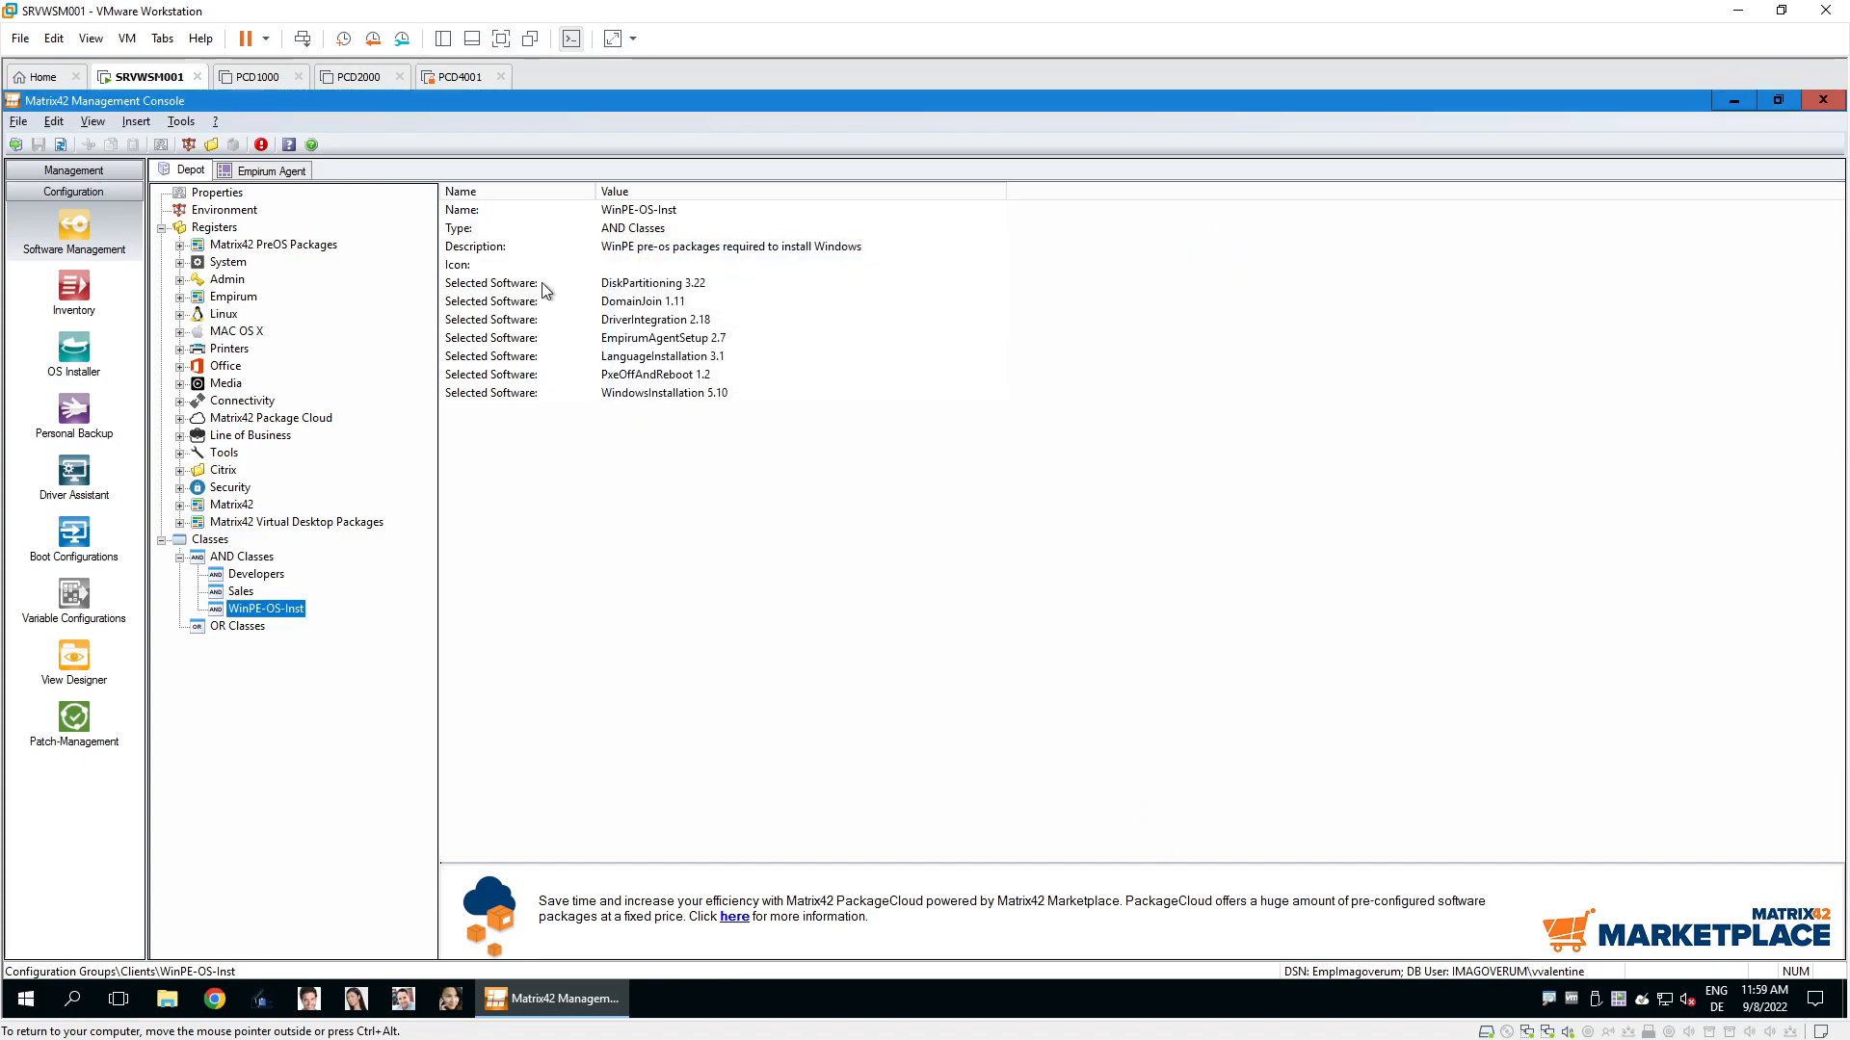
click(81, 173)
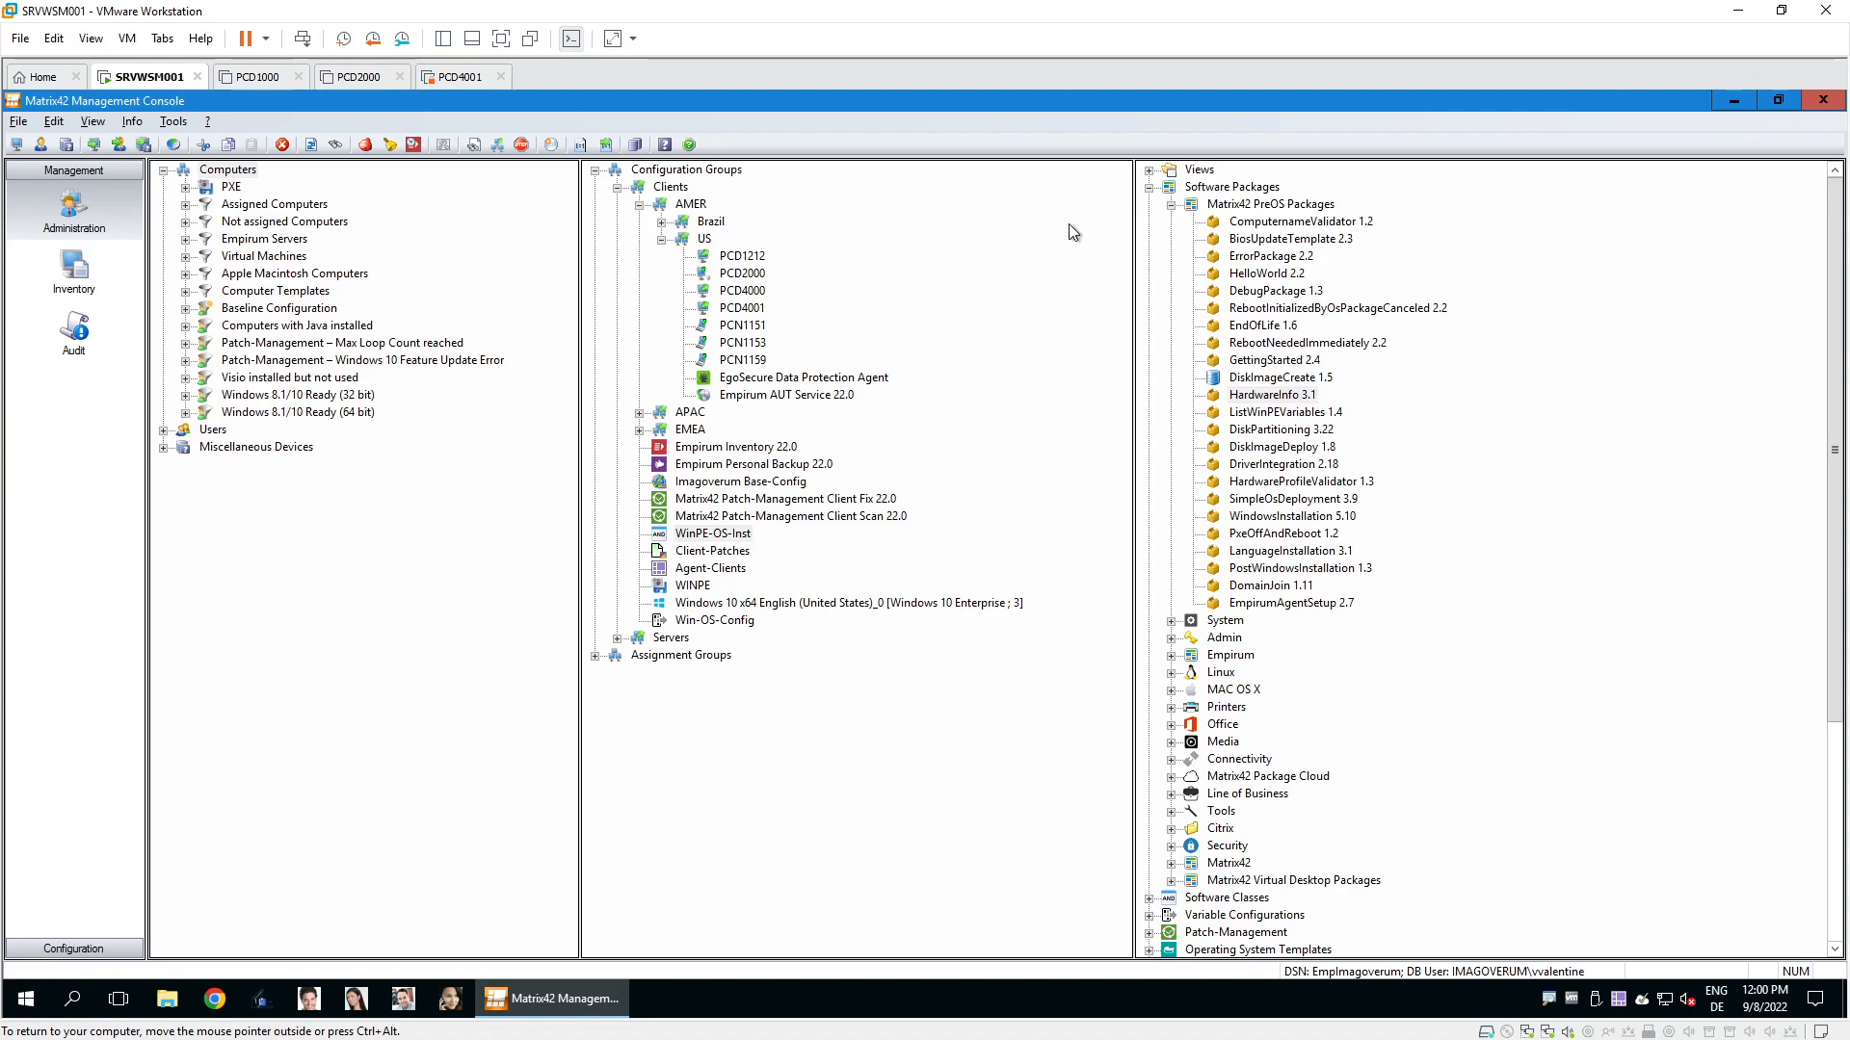
right_click(691, 205)
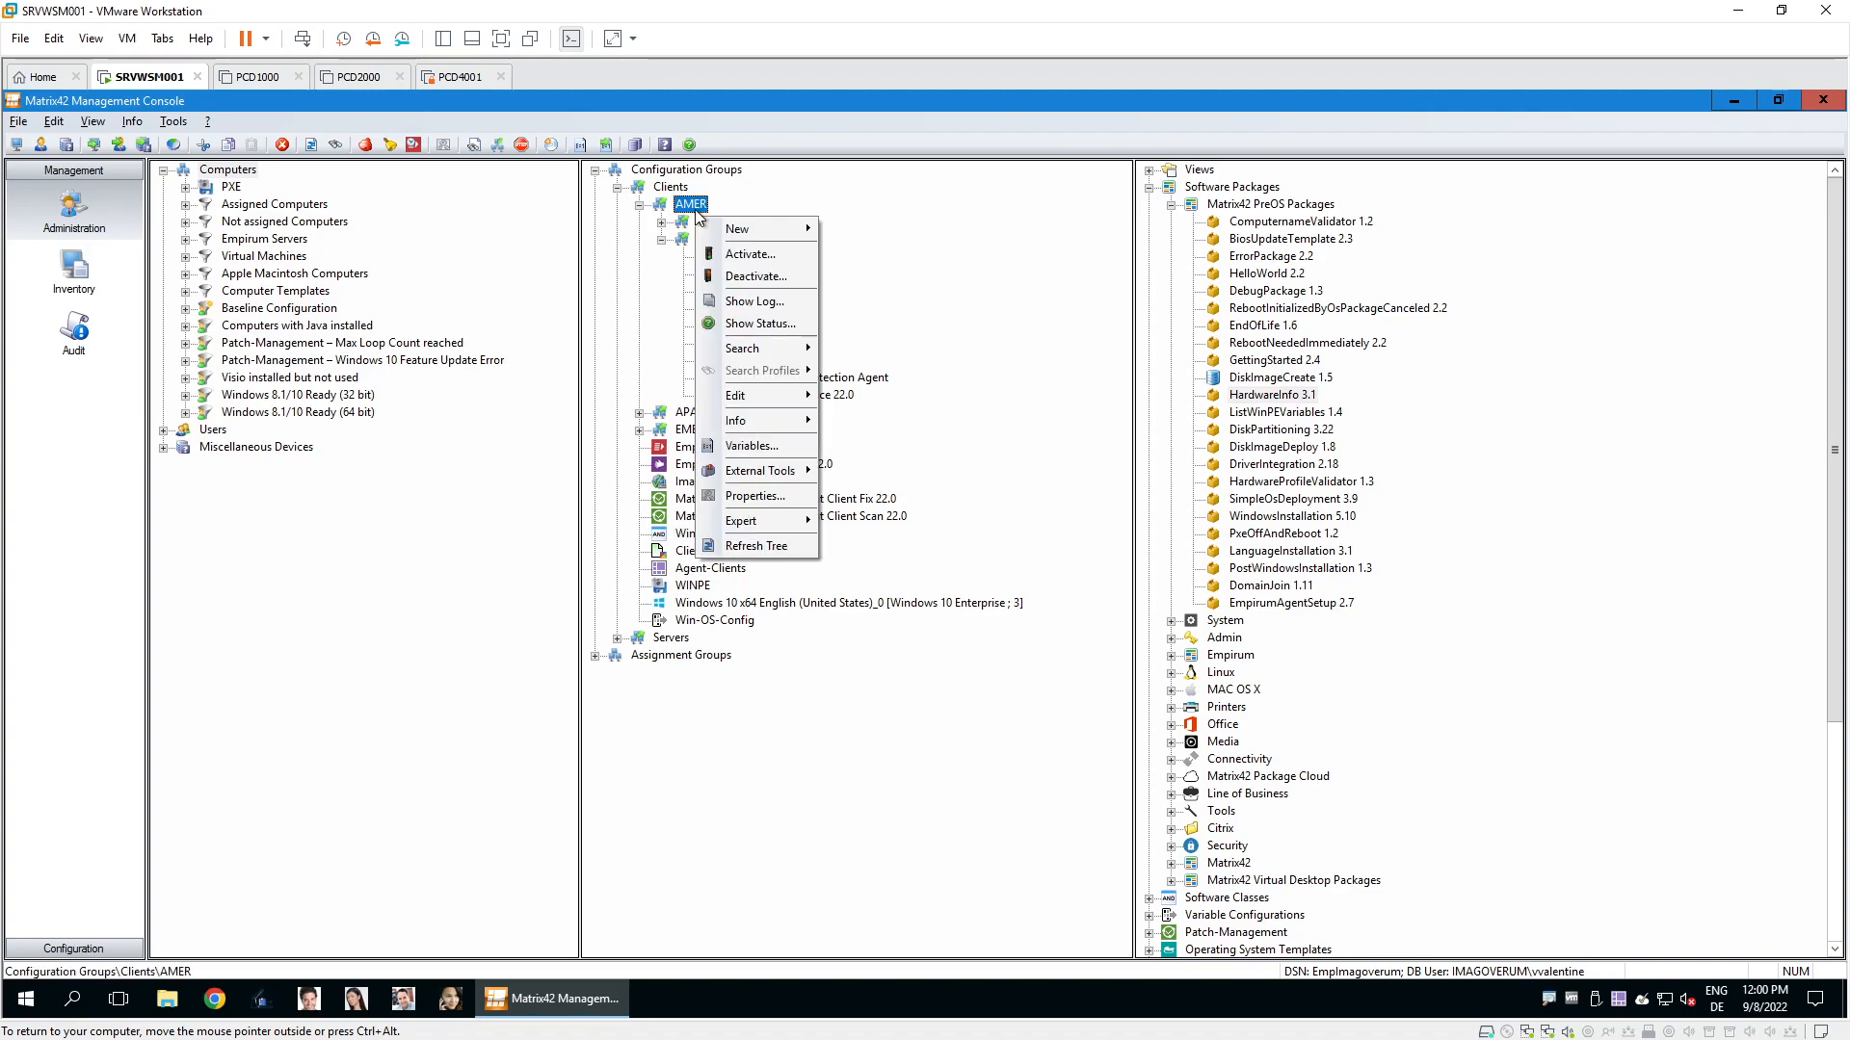
click(849, 260)
right_click(739, 274)
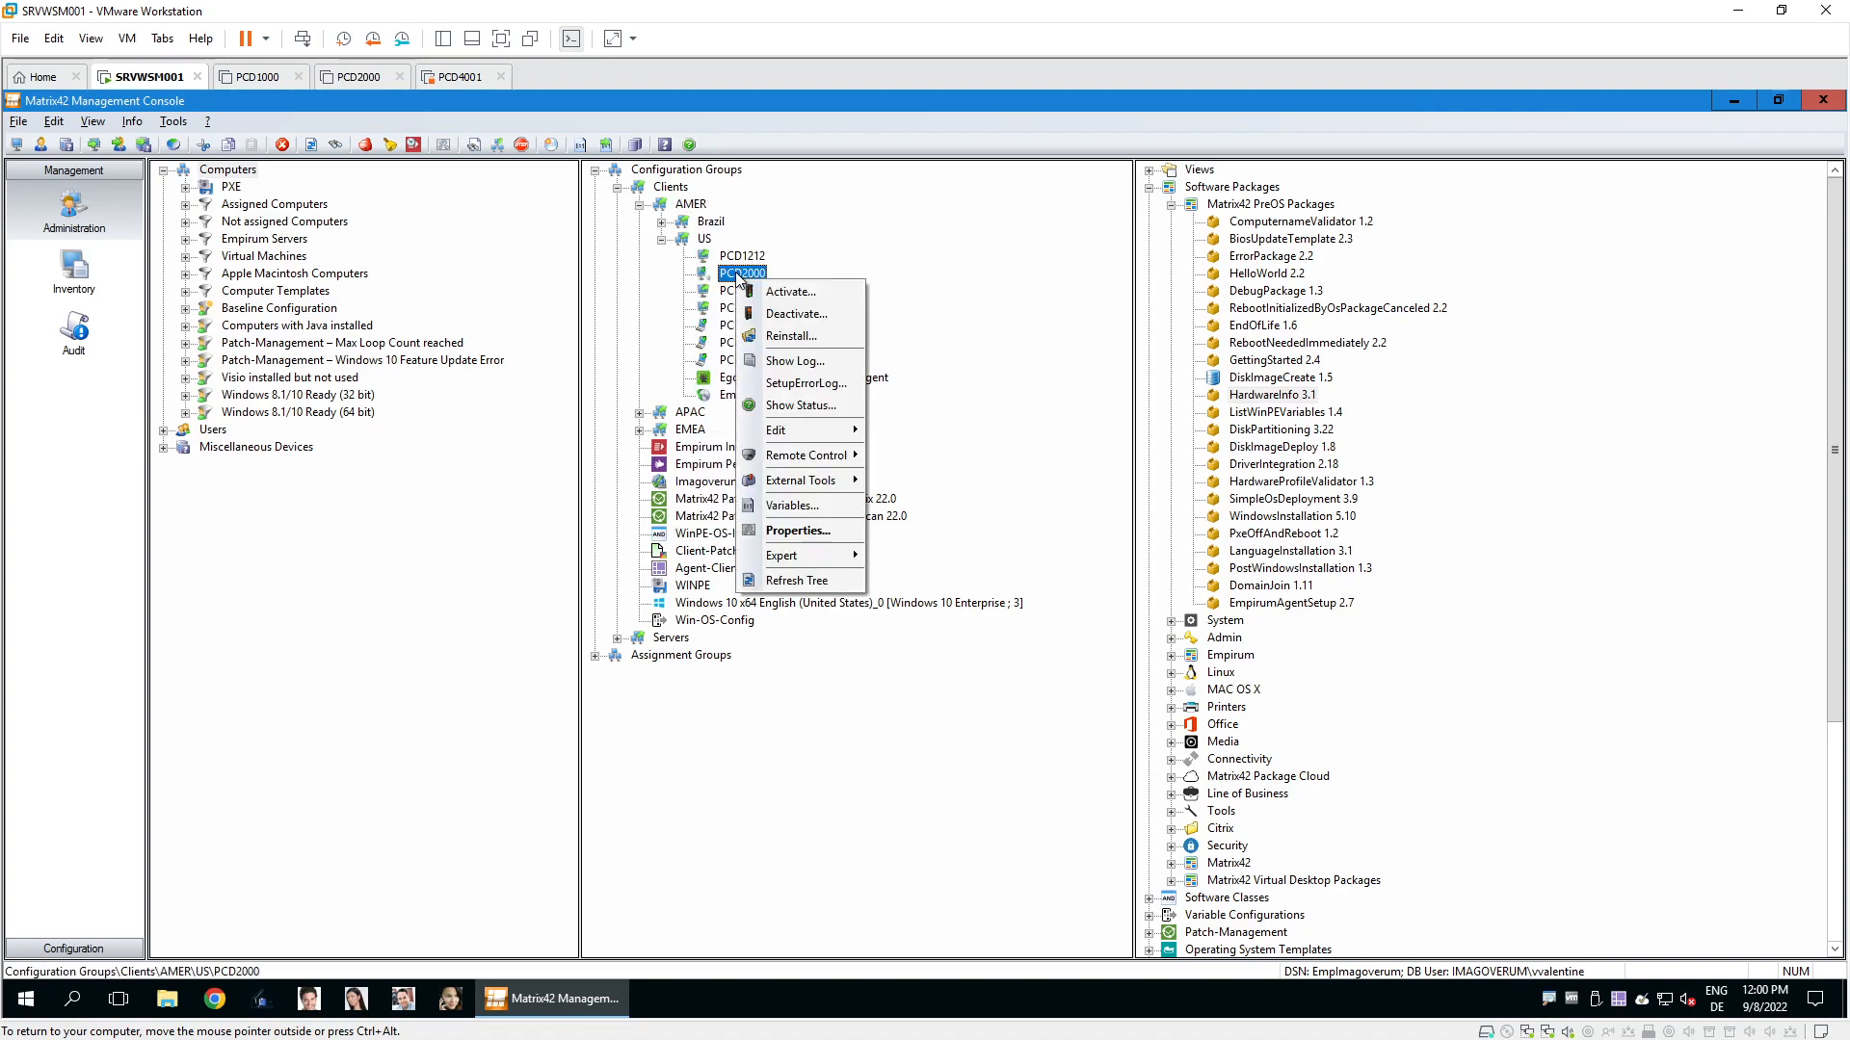
click(830, 507)
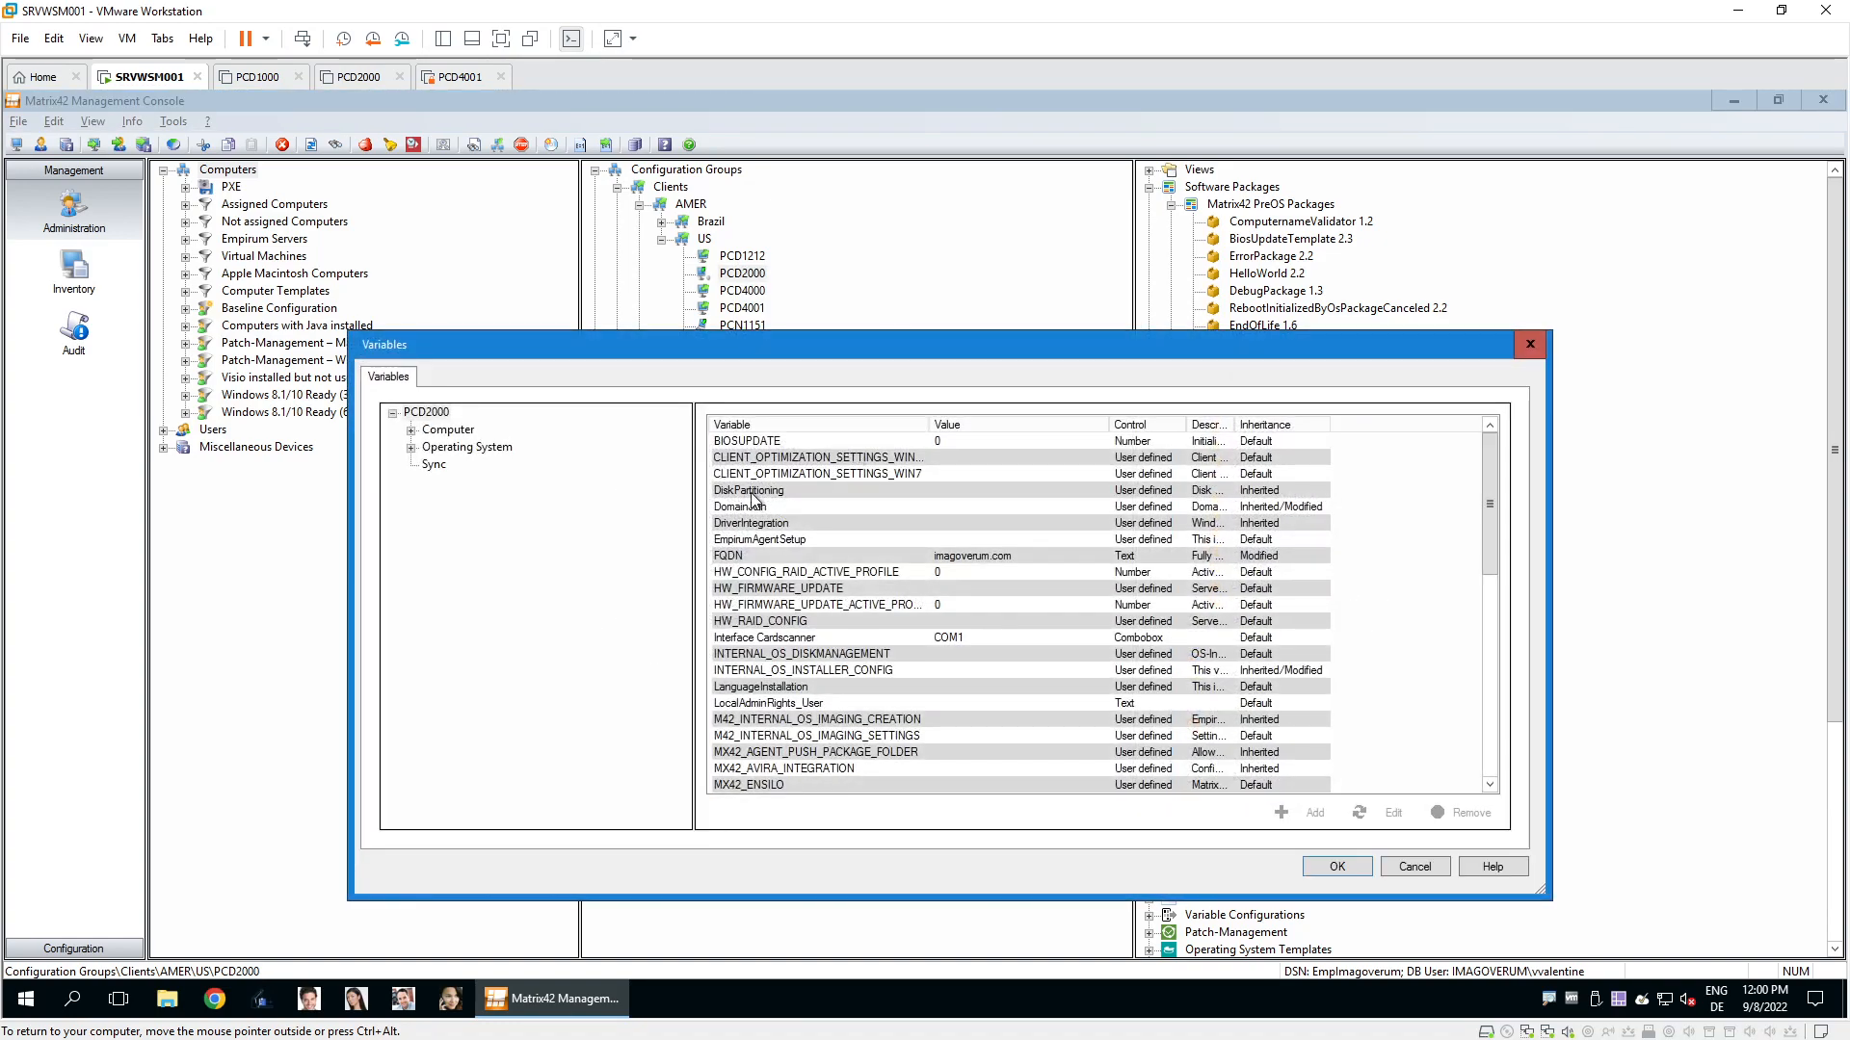
double_click(751, 491)
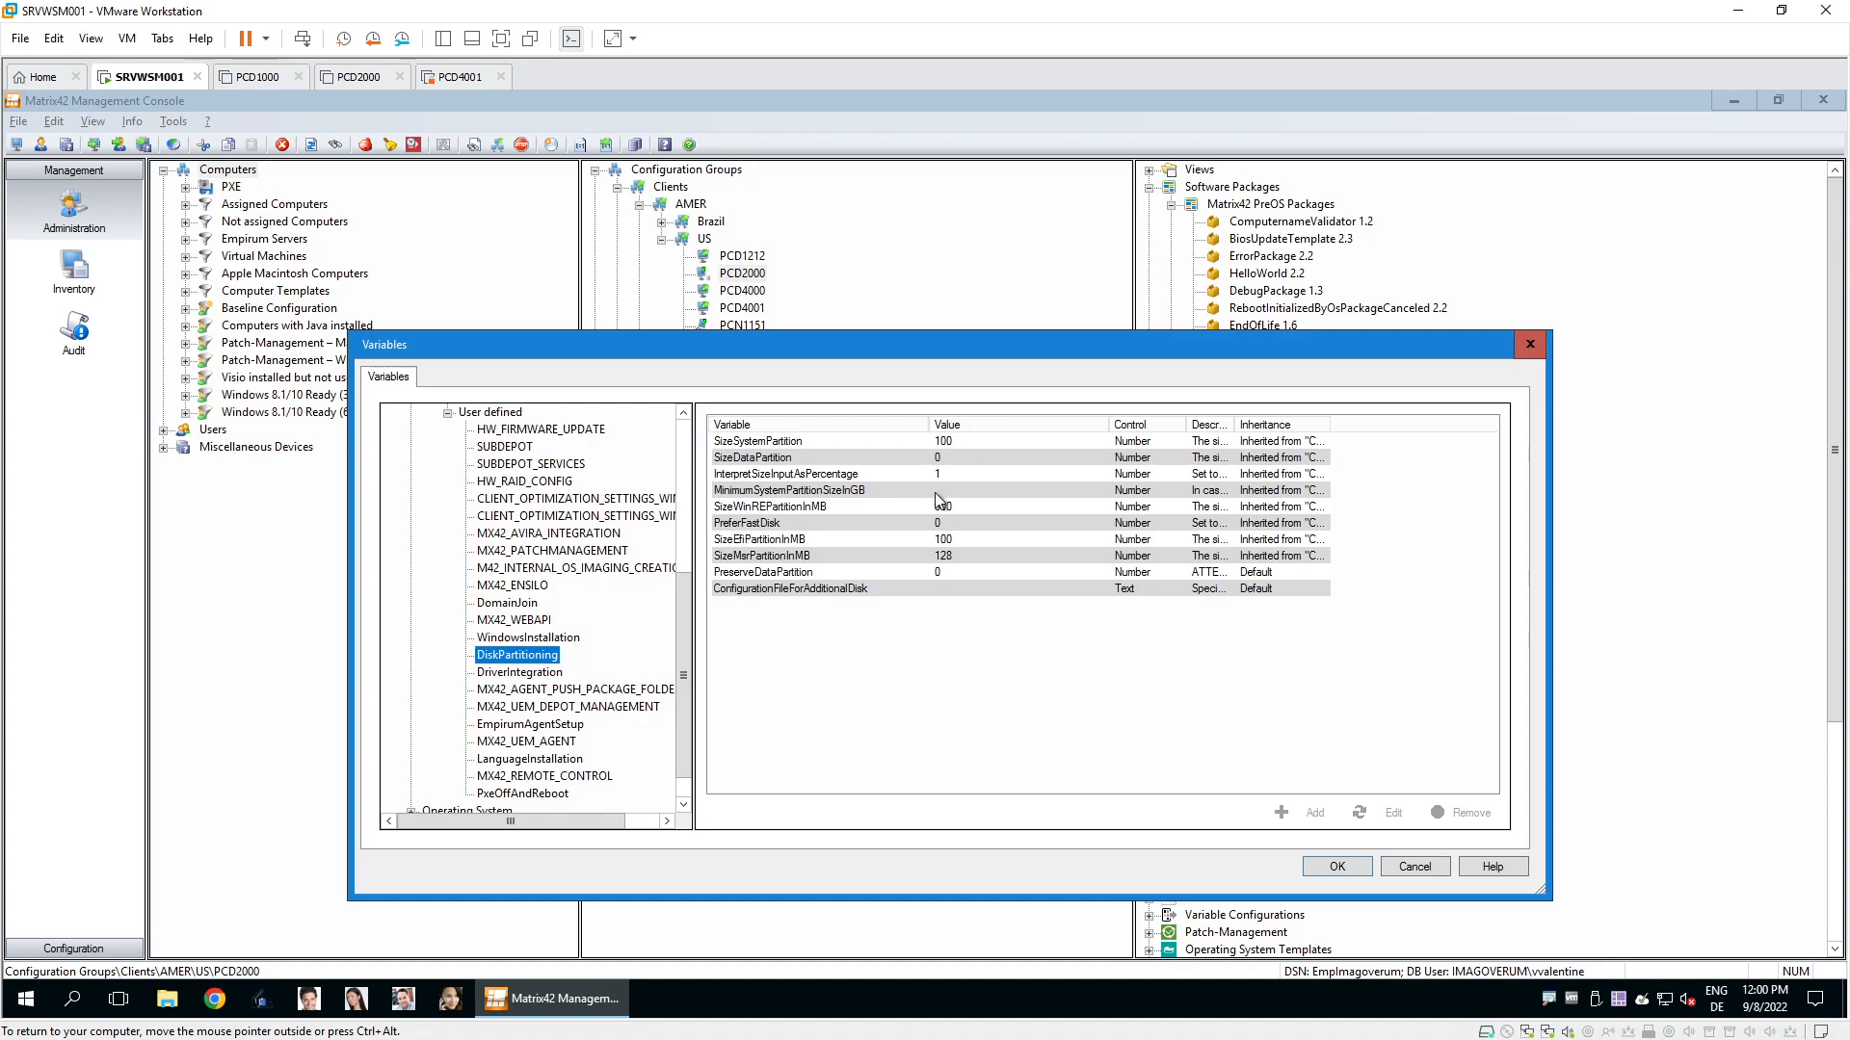
click(1414, 866)
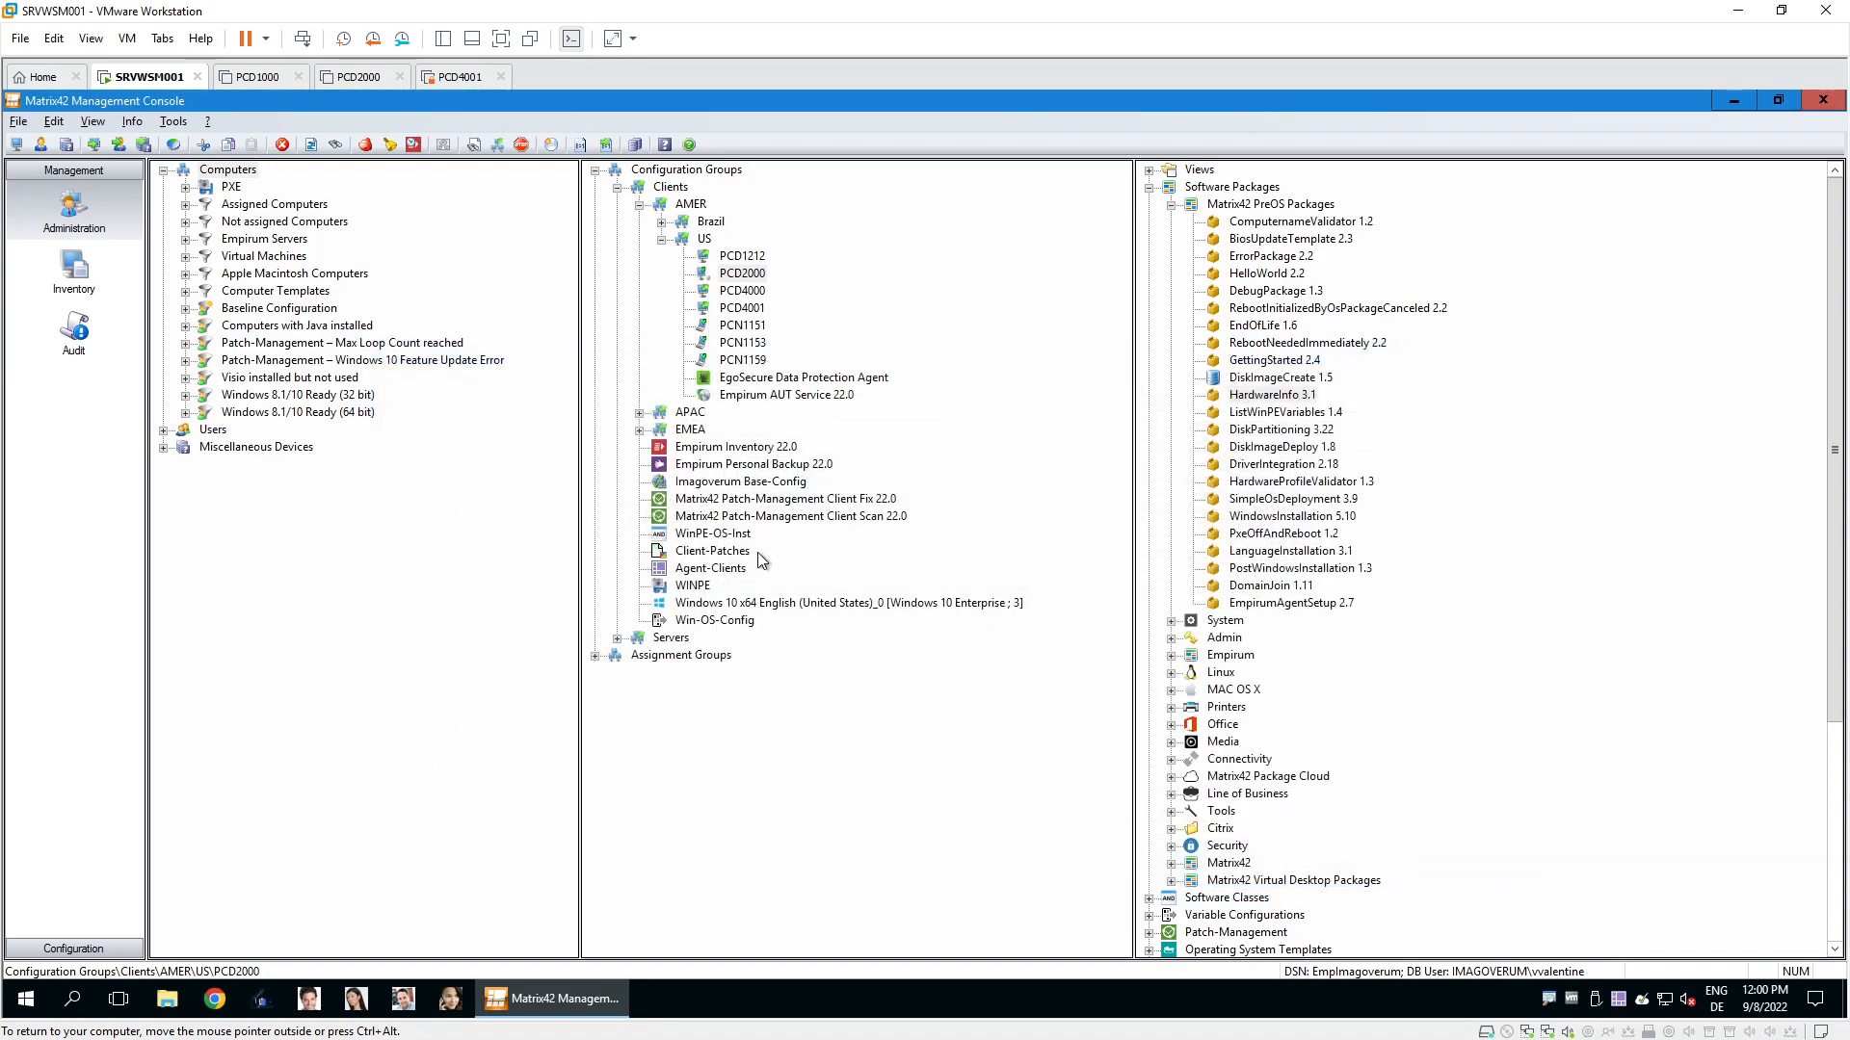
Collapse Software Packages, expand Variable Configurations and open Win-OS-Config from the Clients tree.
click(736, 624)
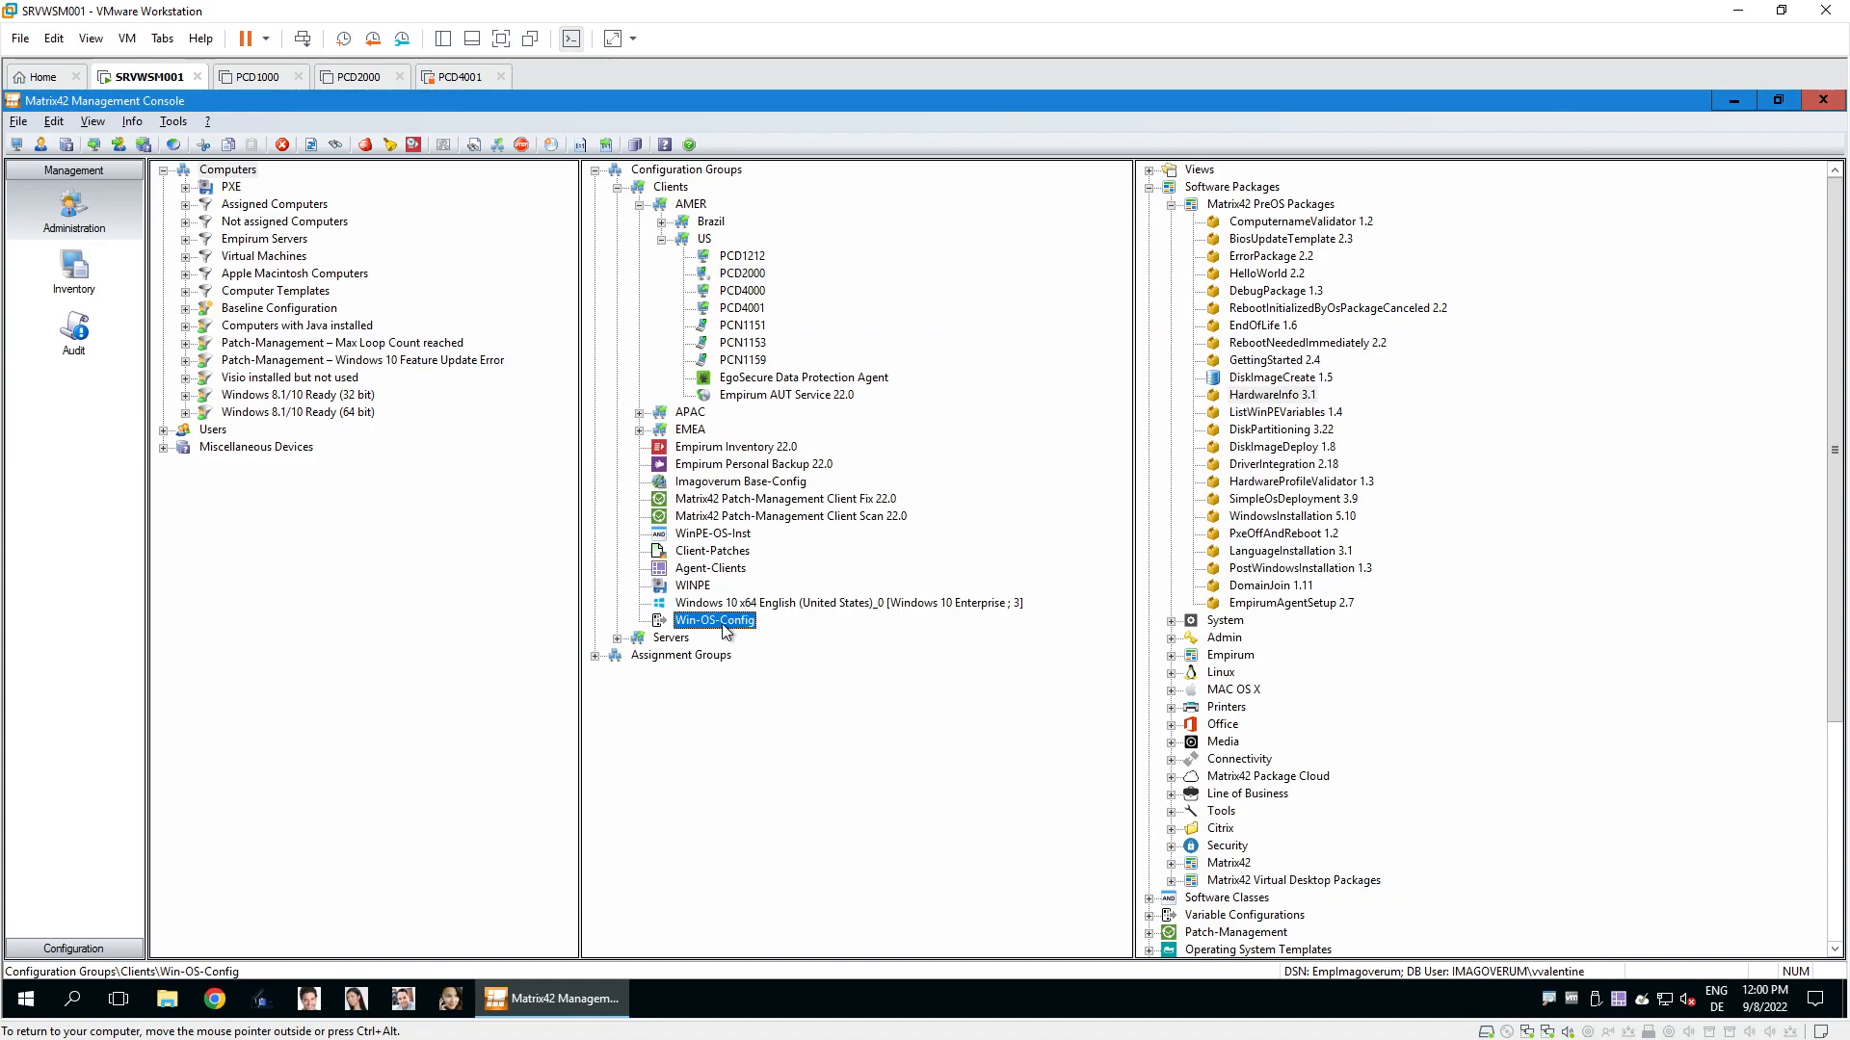
click(1147, 188)
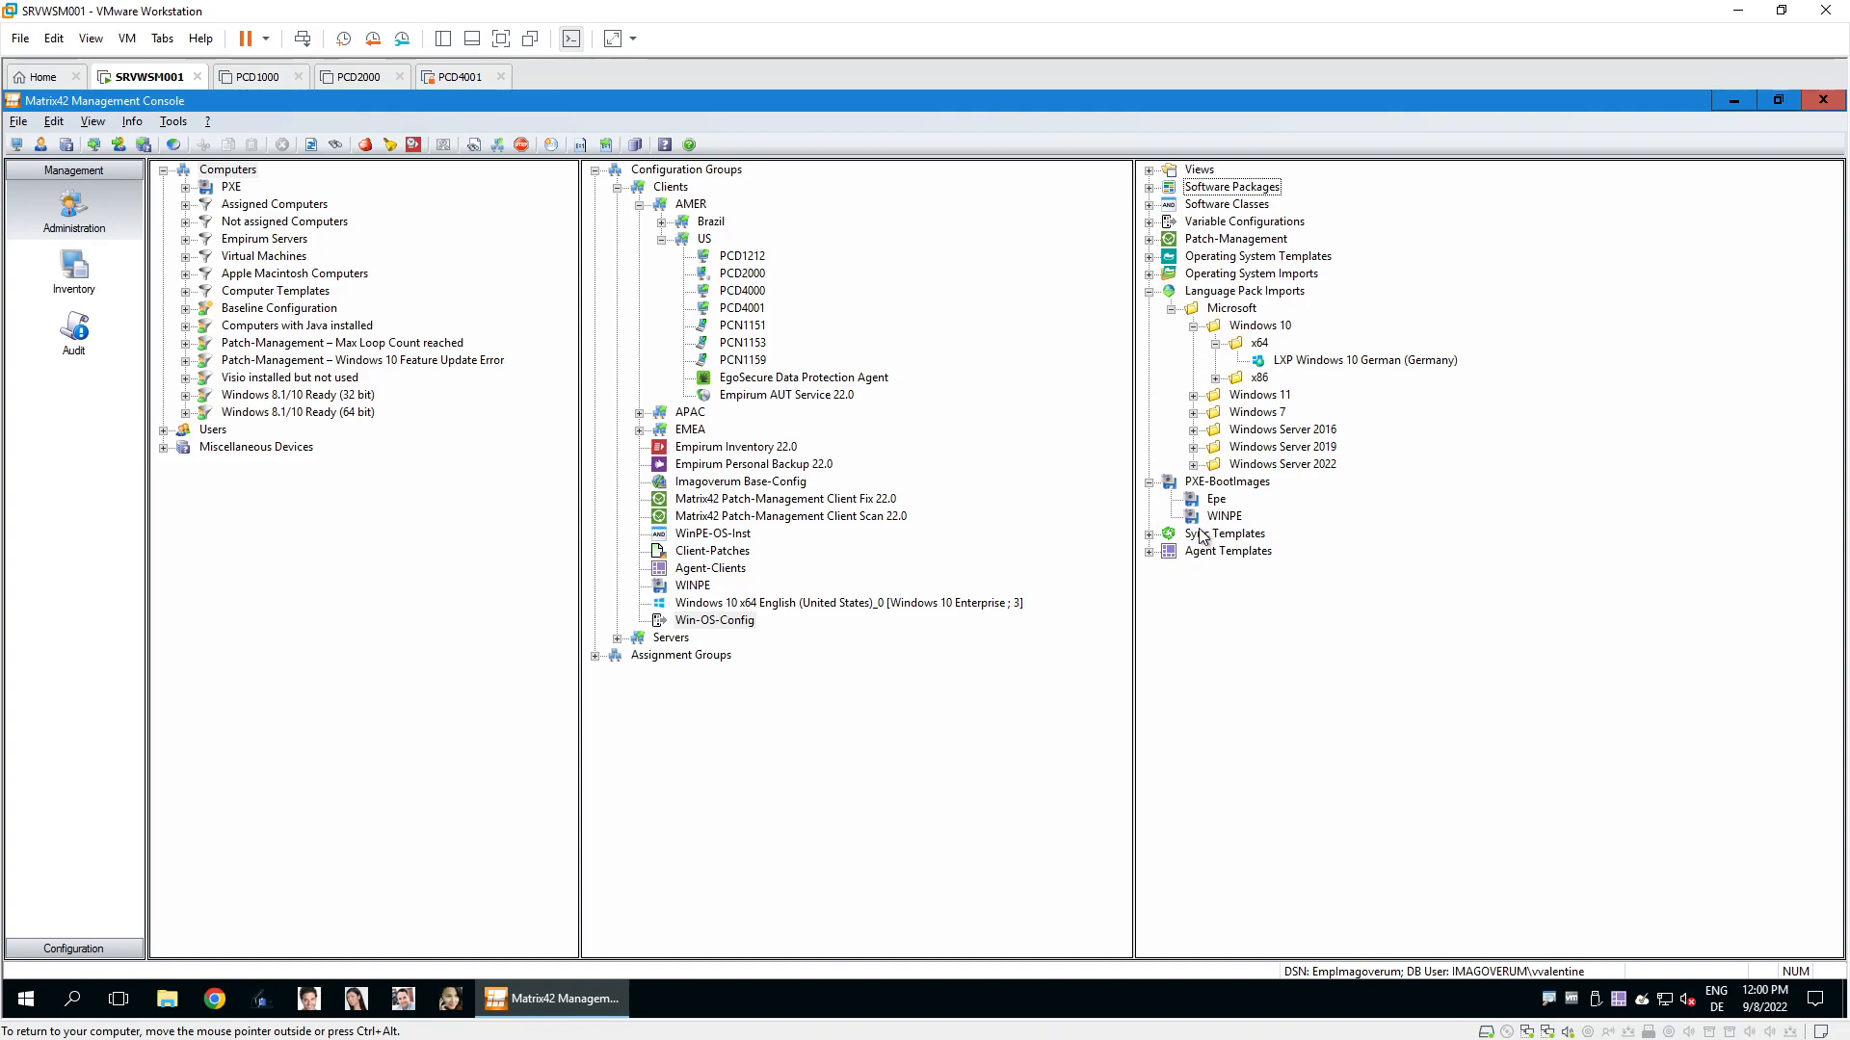
click(1150, 222)
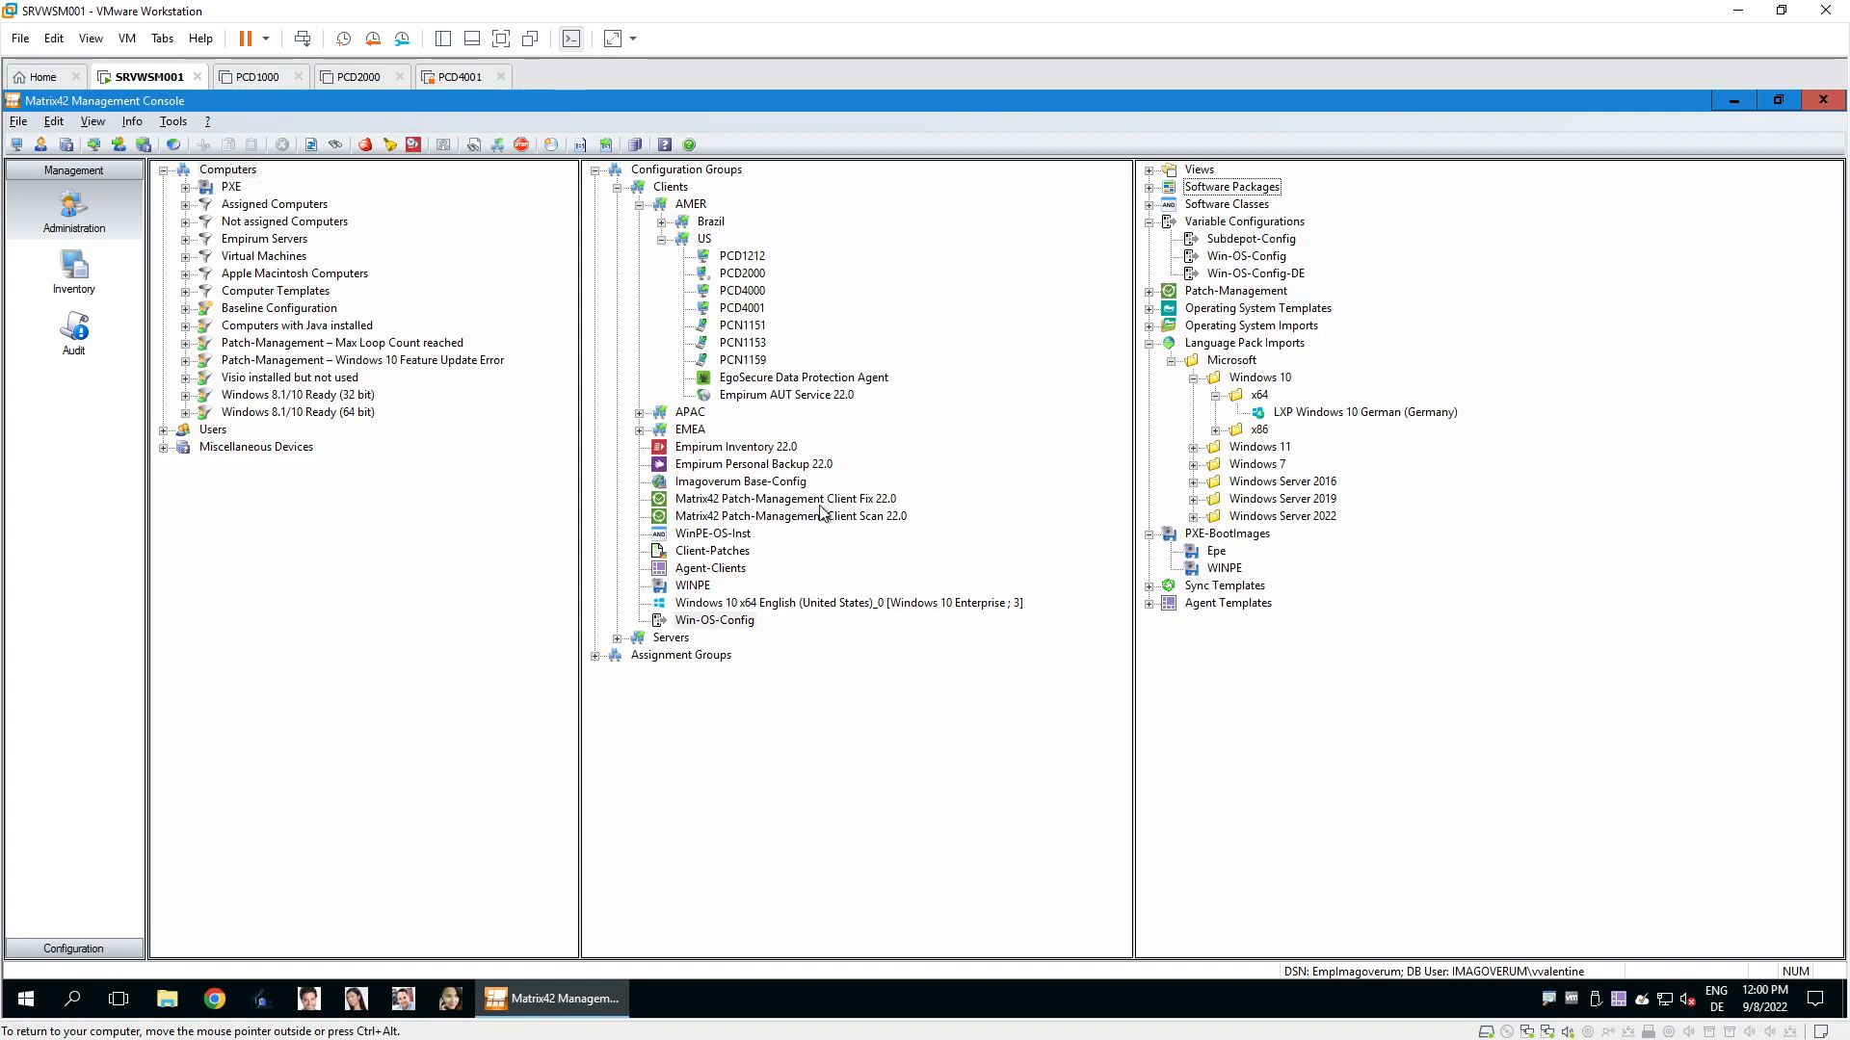
double_click(732, 621)
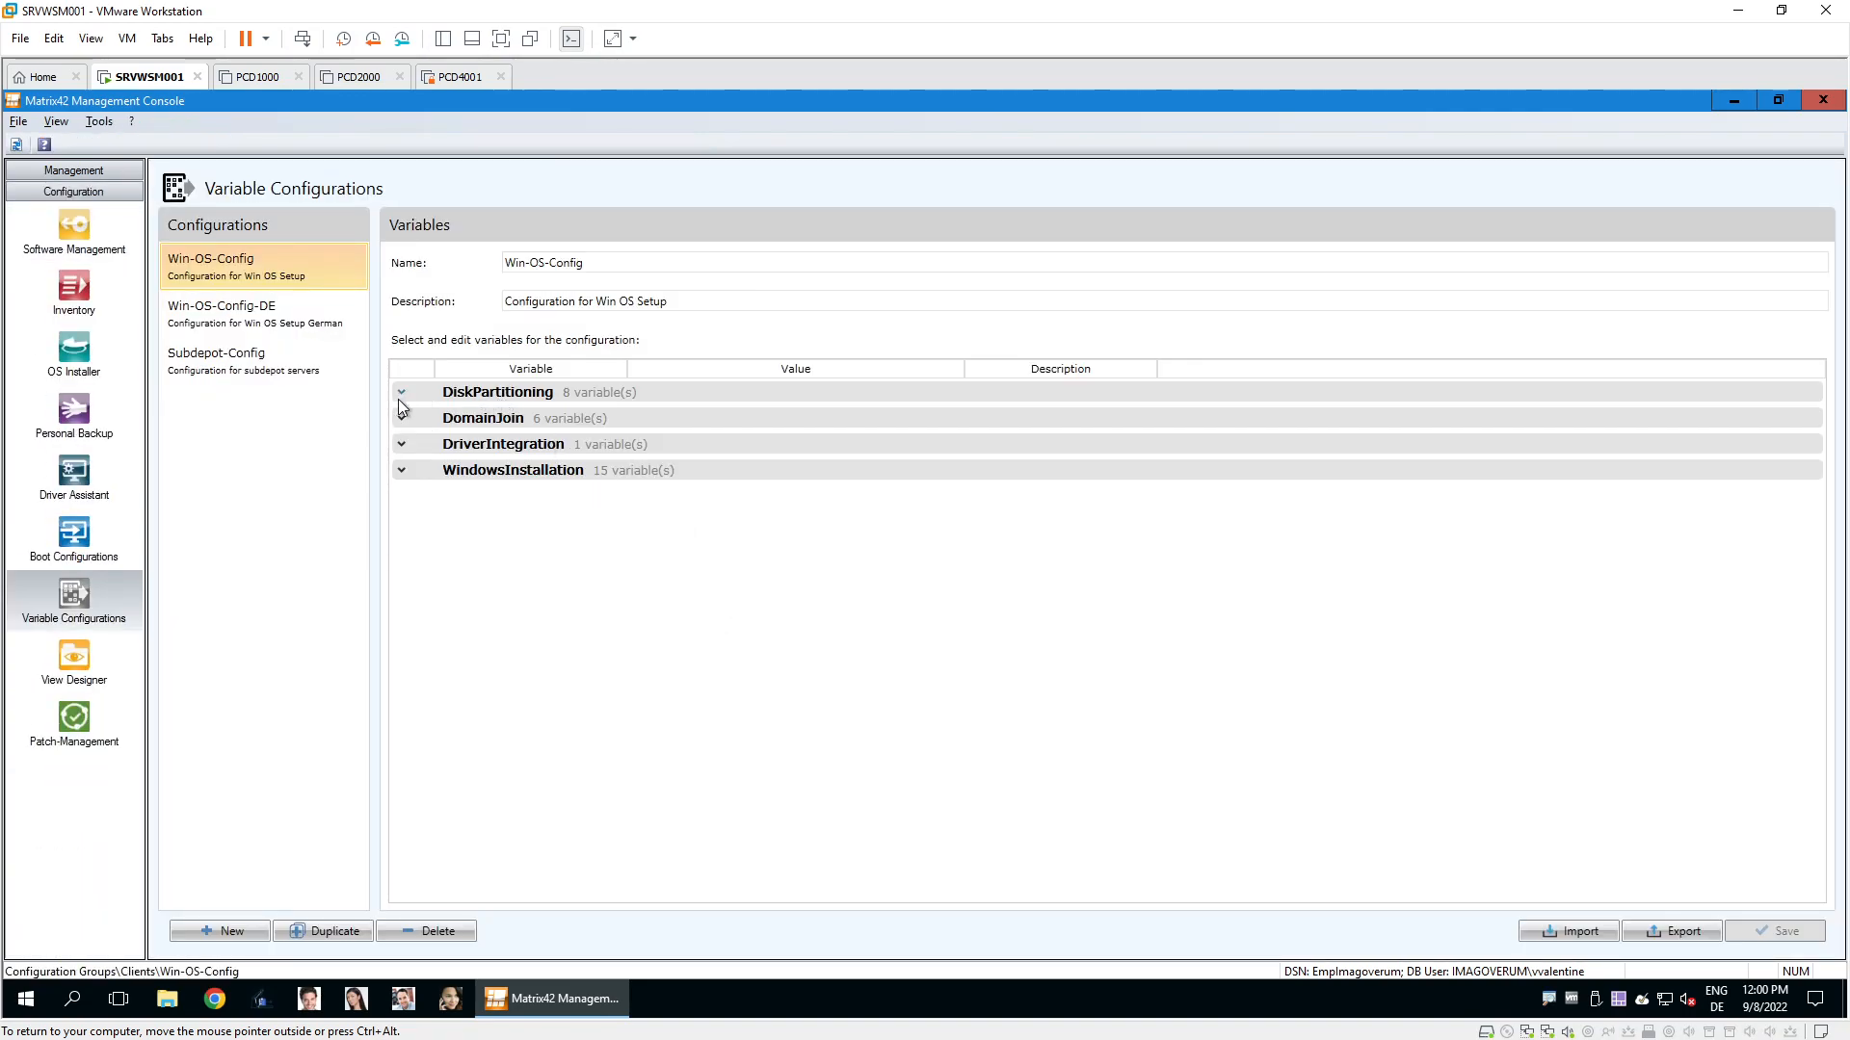
Expand DiskPartitioning, DomainJoin and DriverIntegration, then Win-OS-Config-DE's de-DE WindowsInstallation locales.
click(396, 392)
click(395, 626)
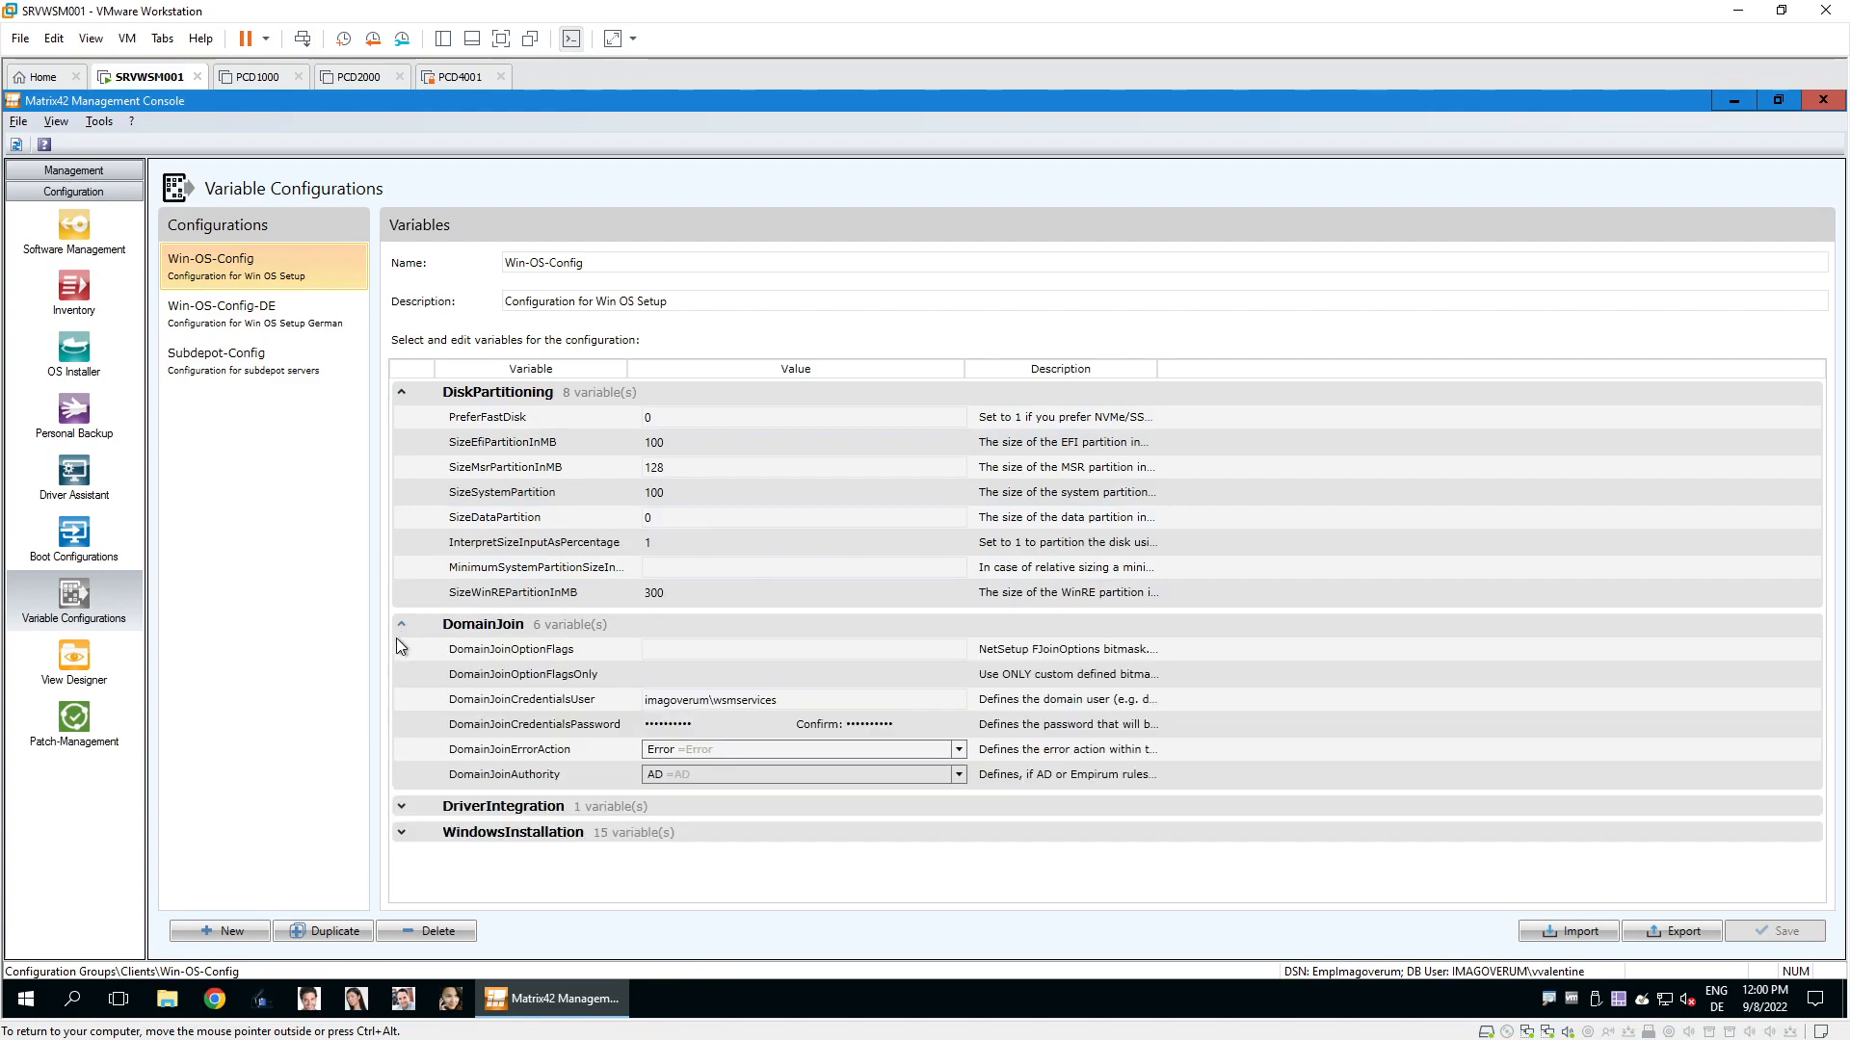
click(401, 805)
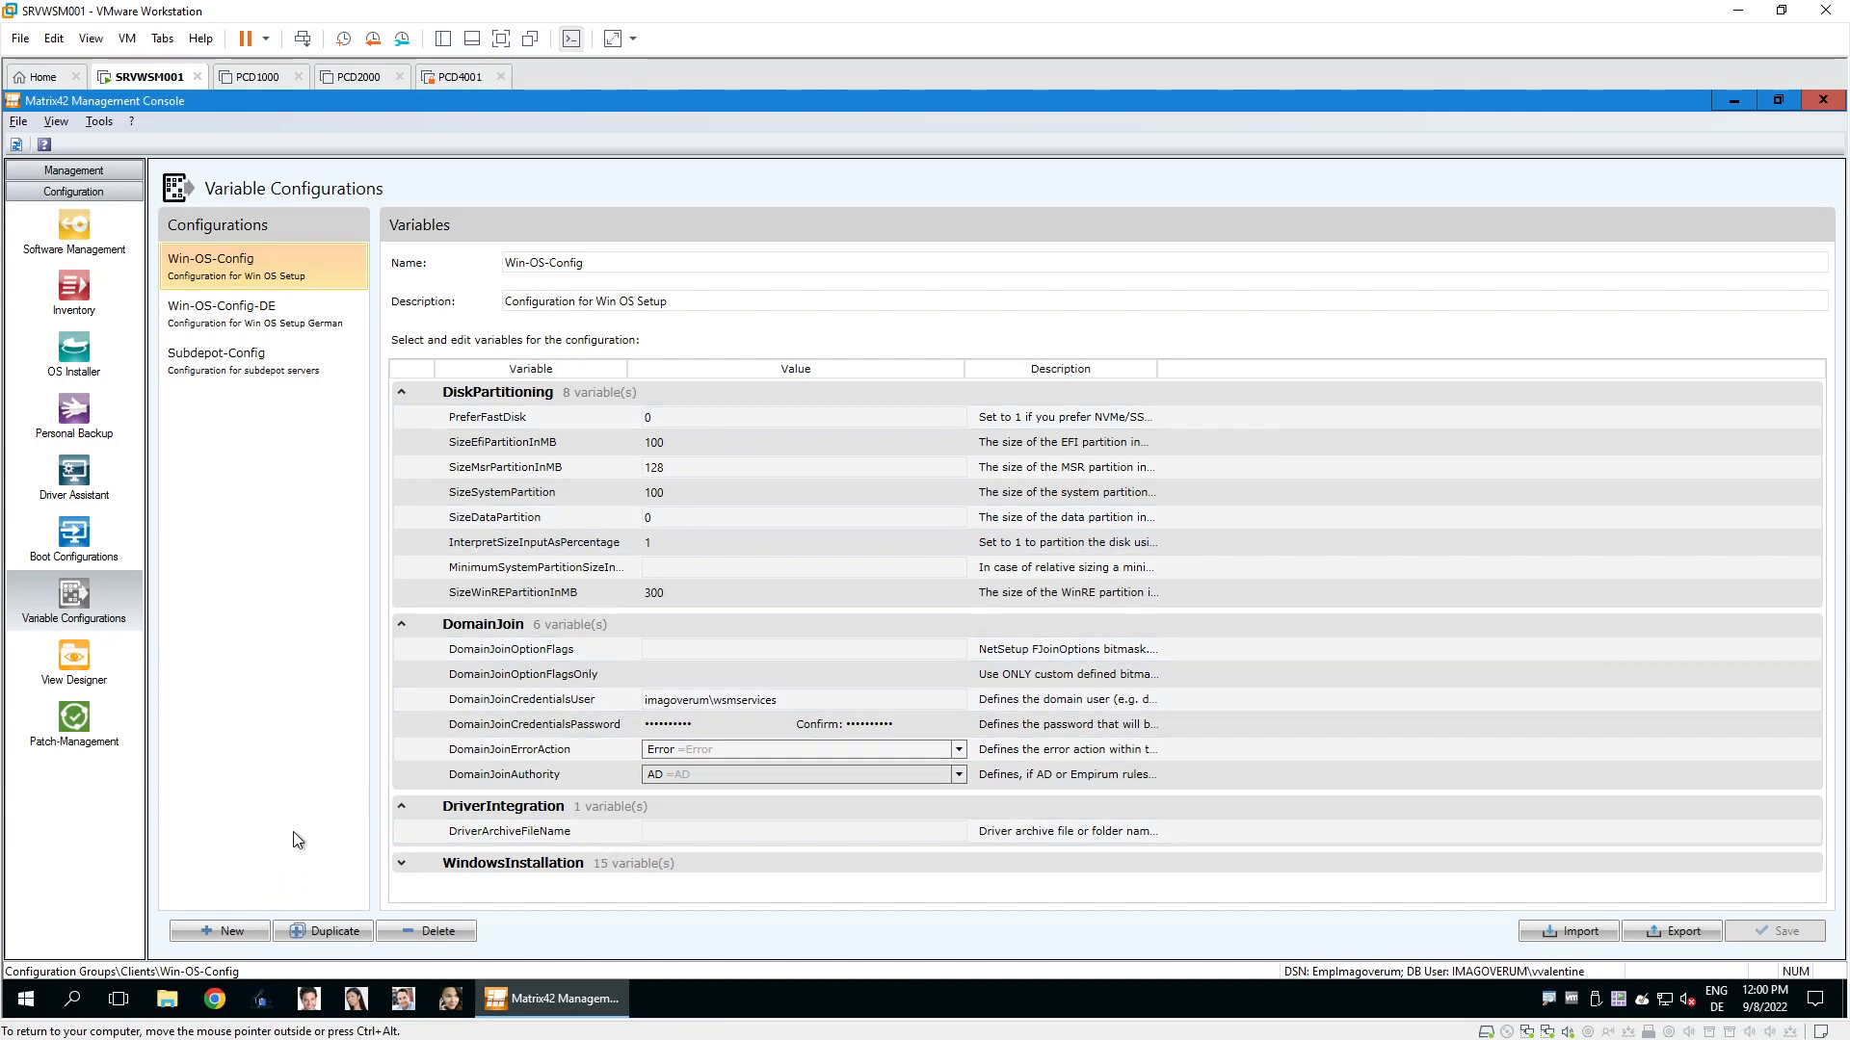
click(243, 318)
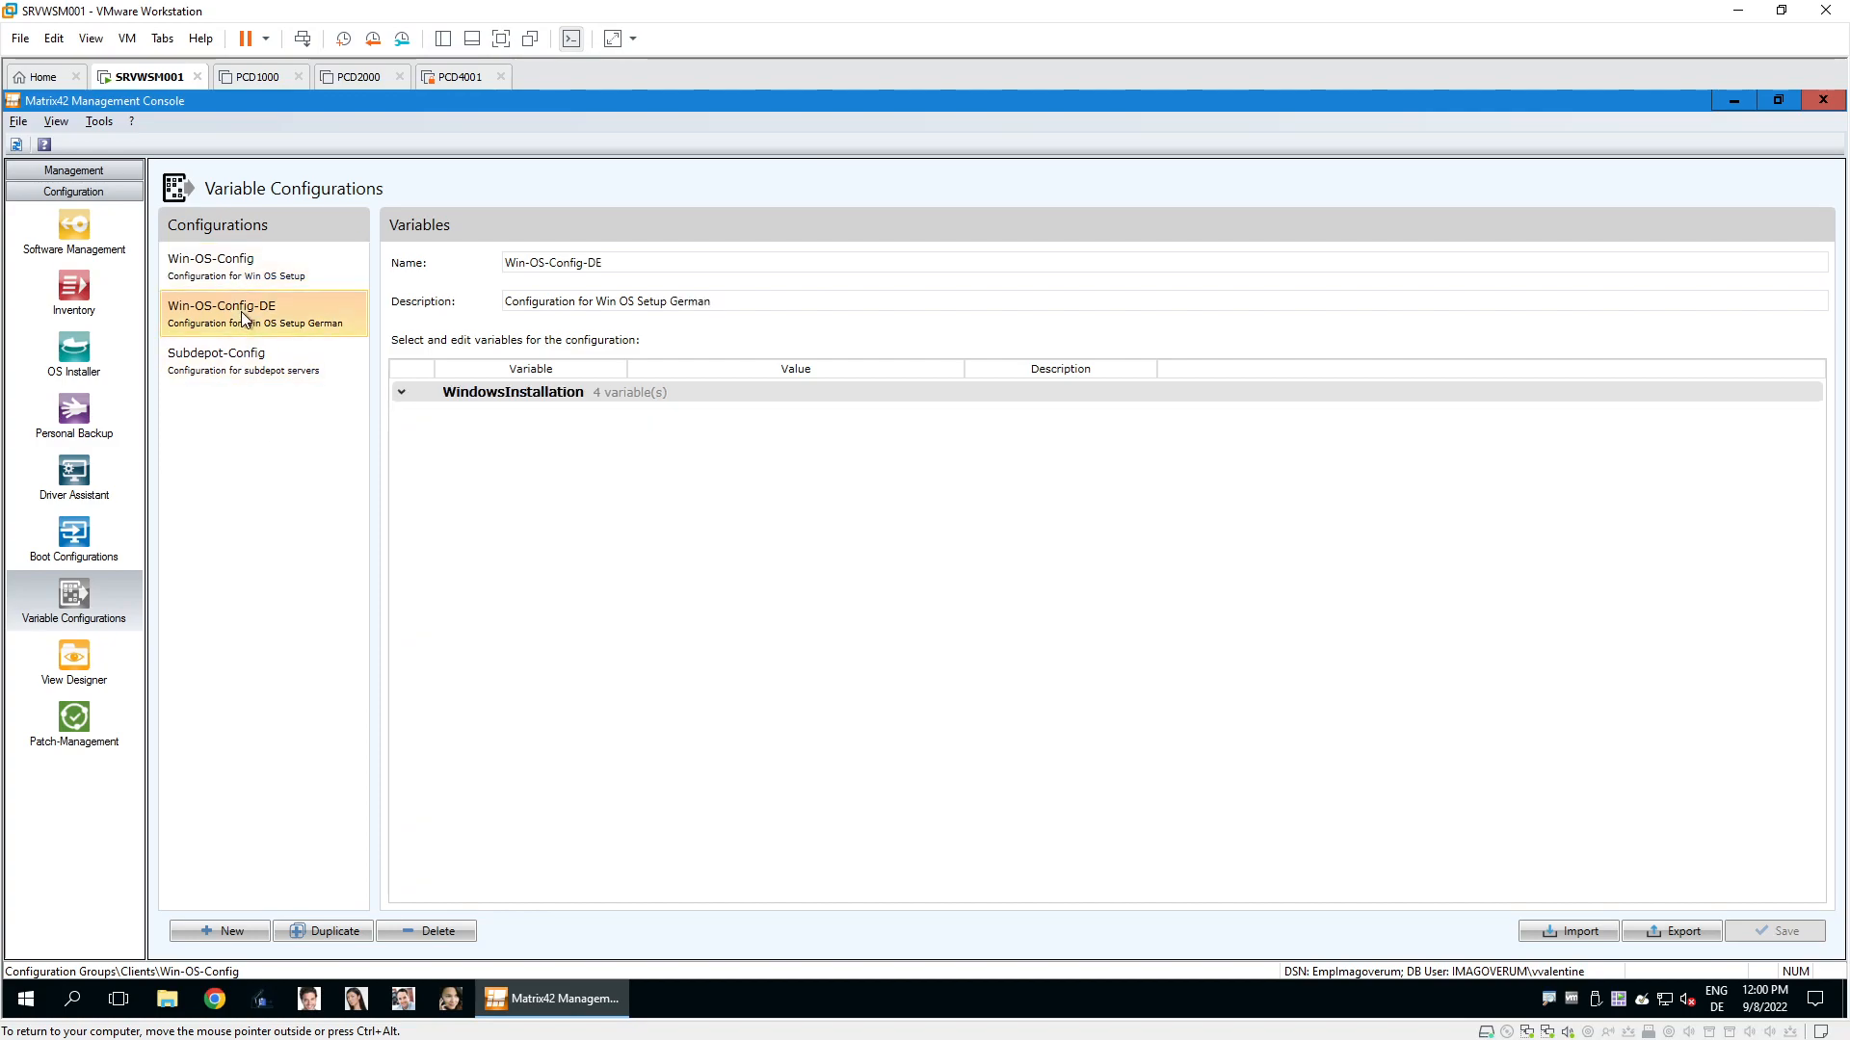
click(402, 390)
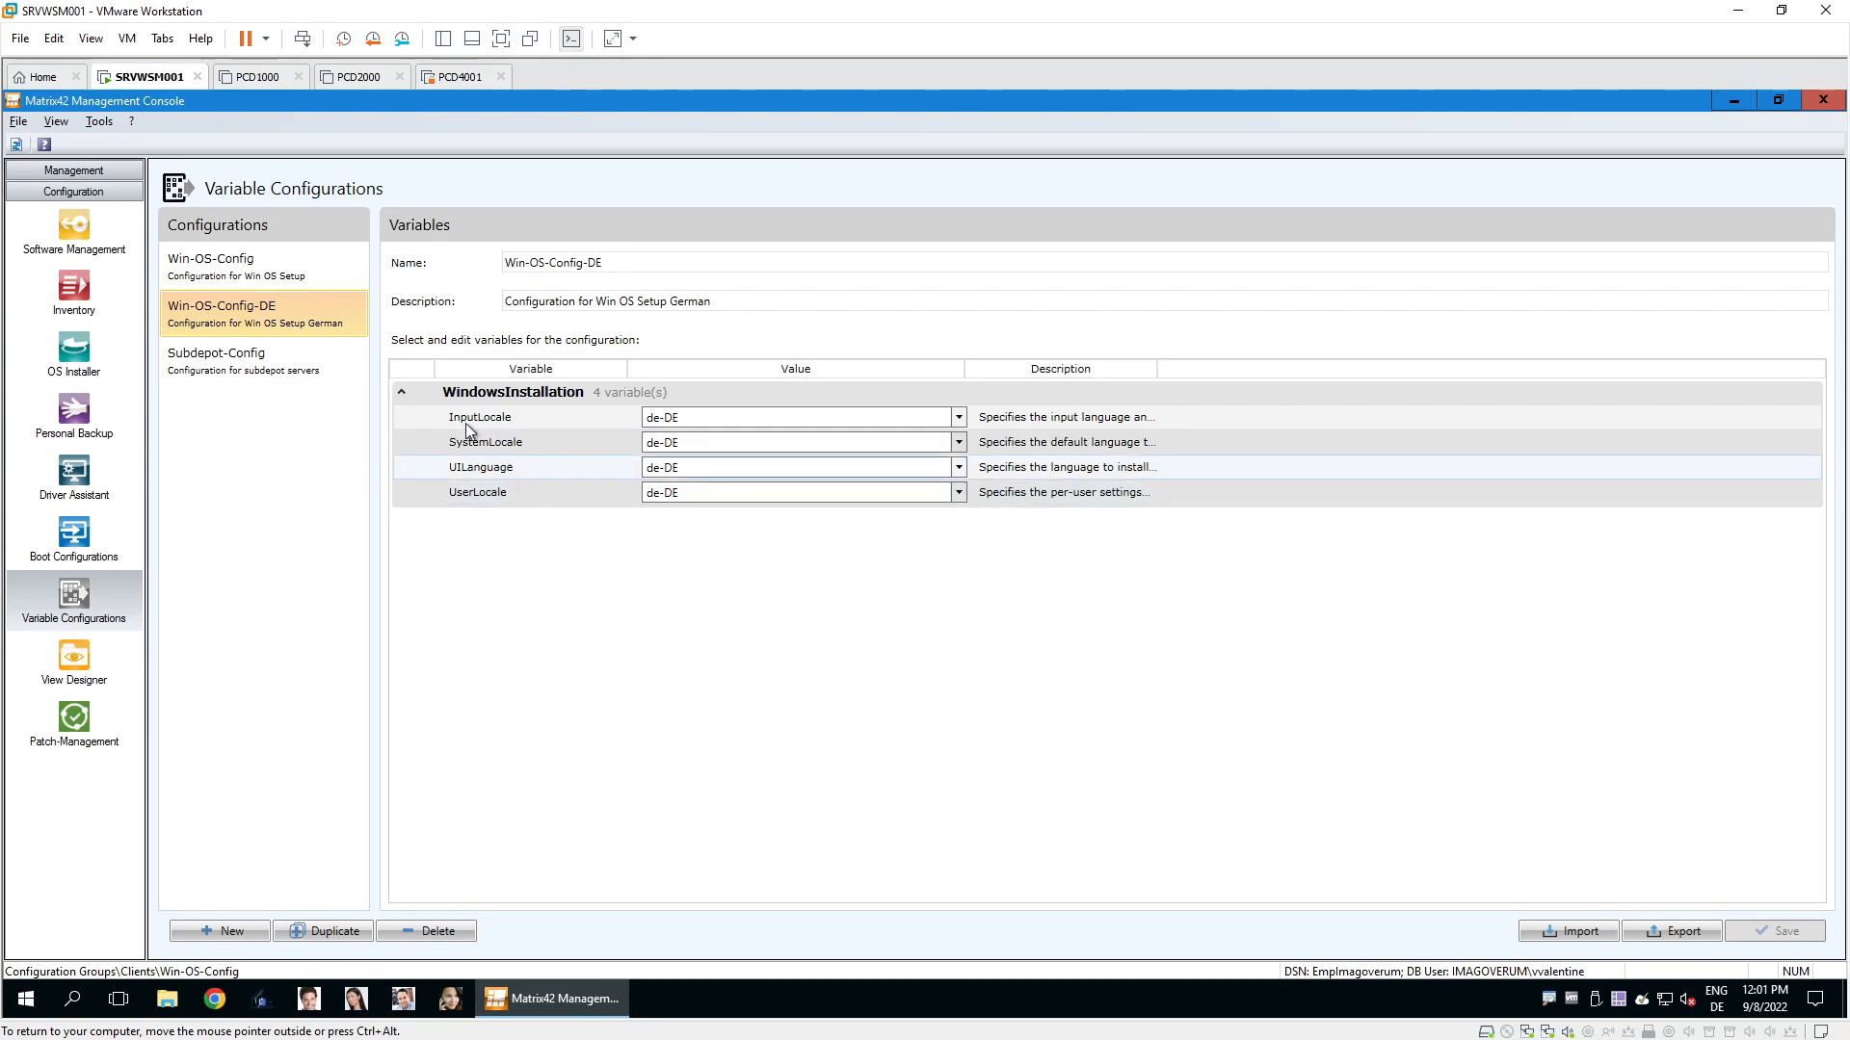
click(77, 170)
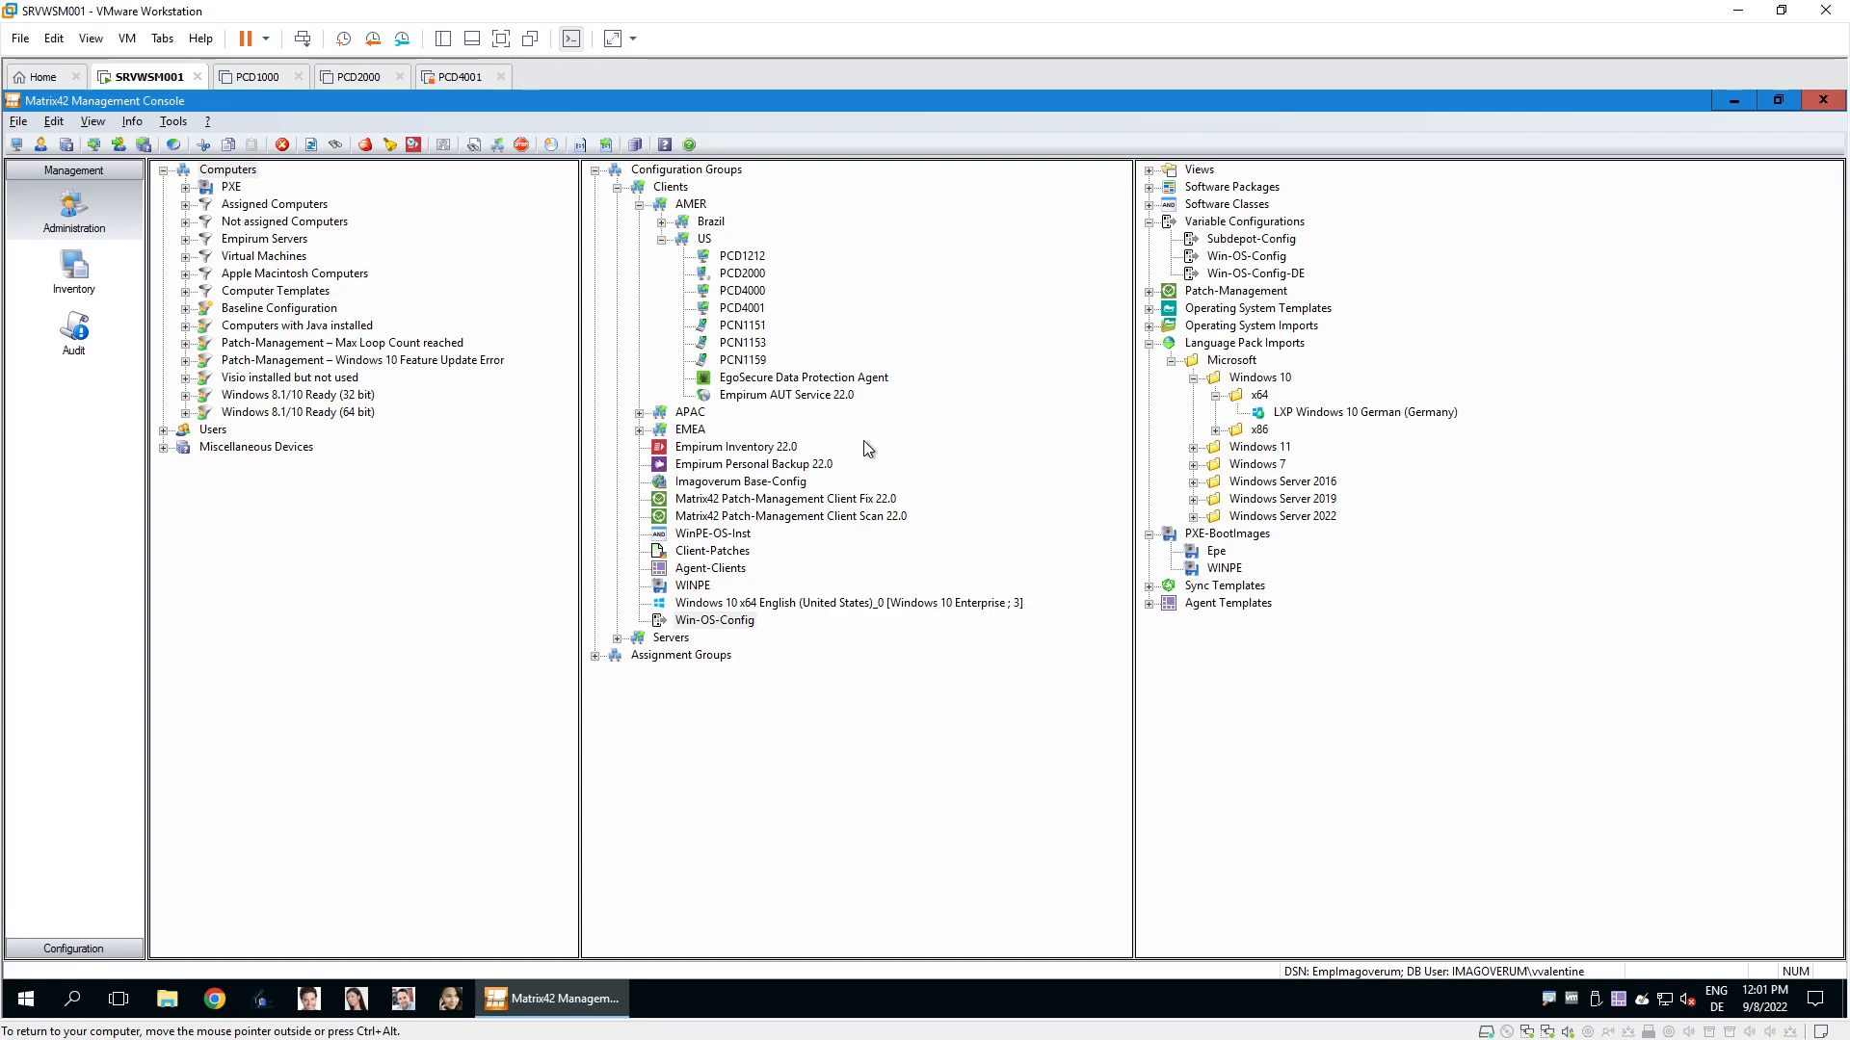
Review PCD2000's Activate options with Use WOL ticked, close unsaved, then minimize the console.
right_click(736, 277)
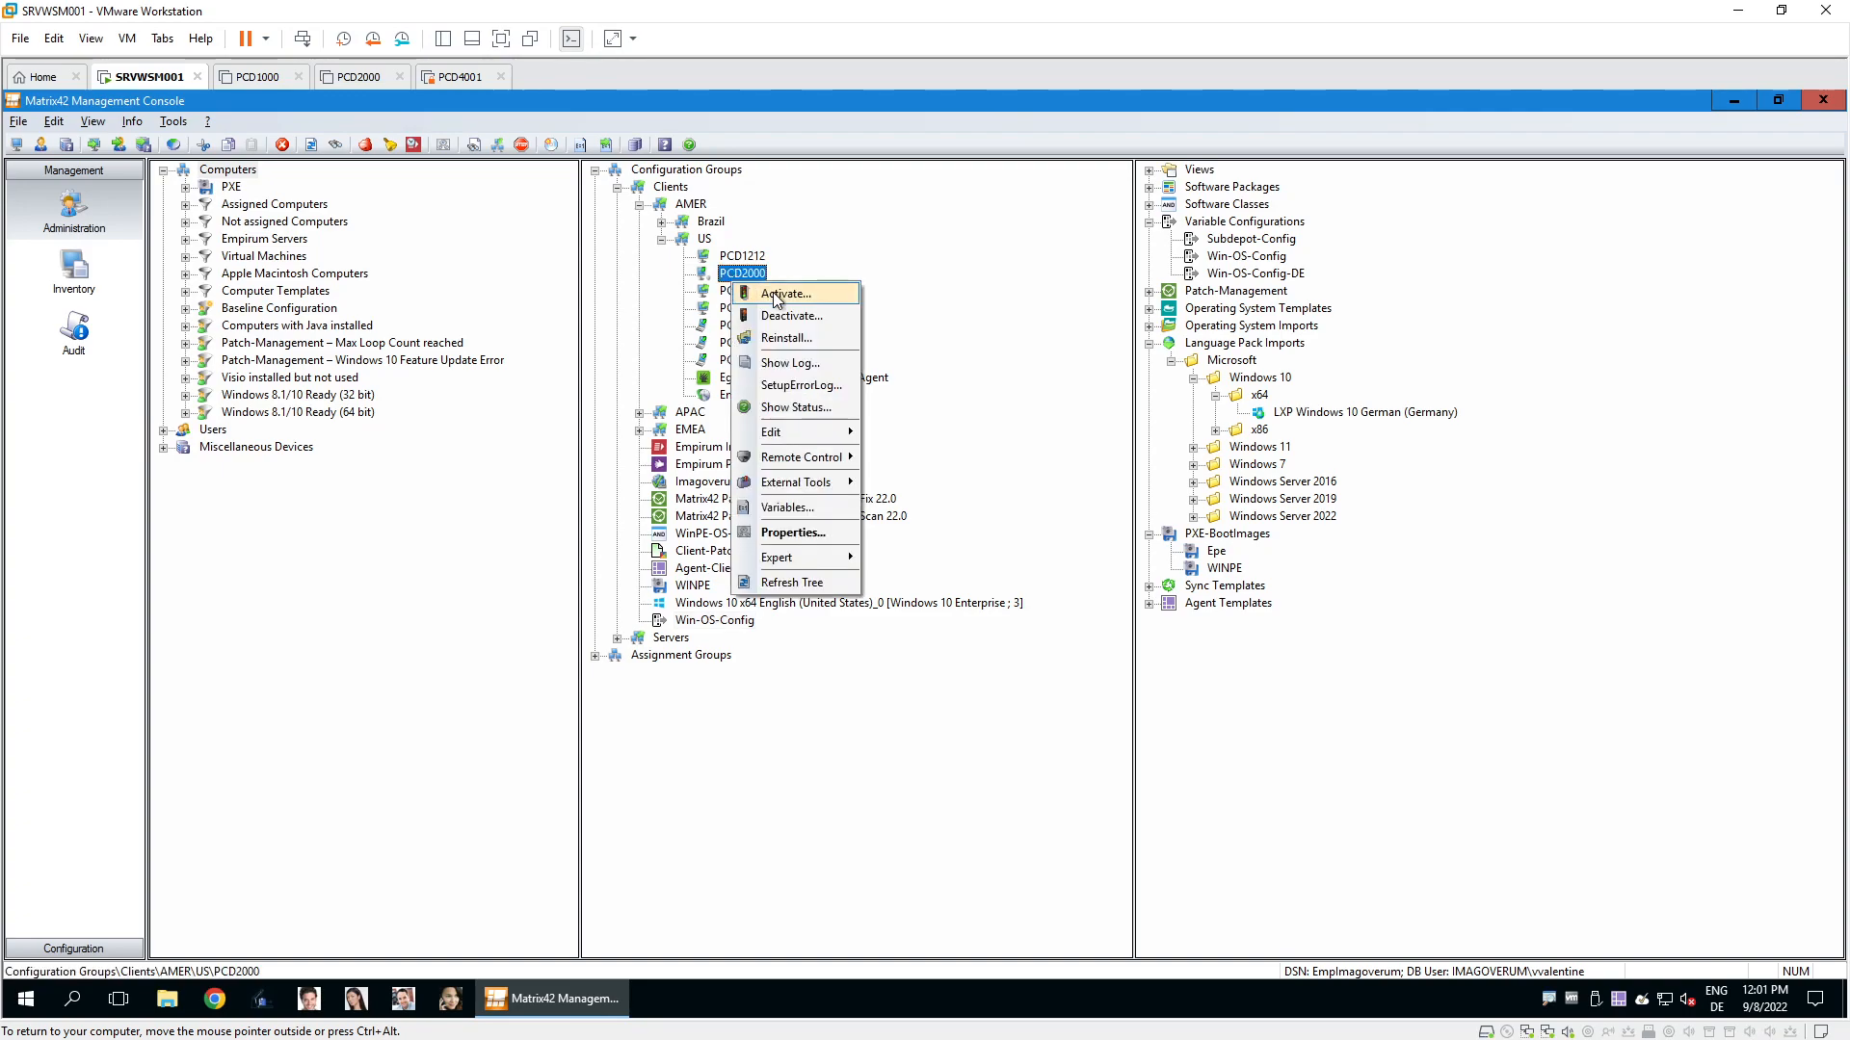
click(771, 294)
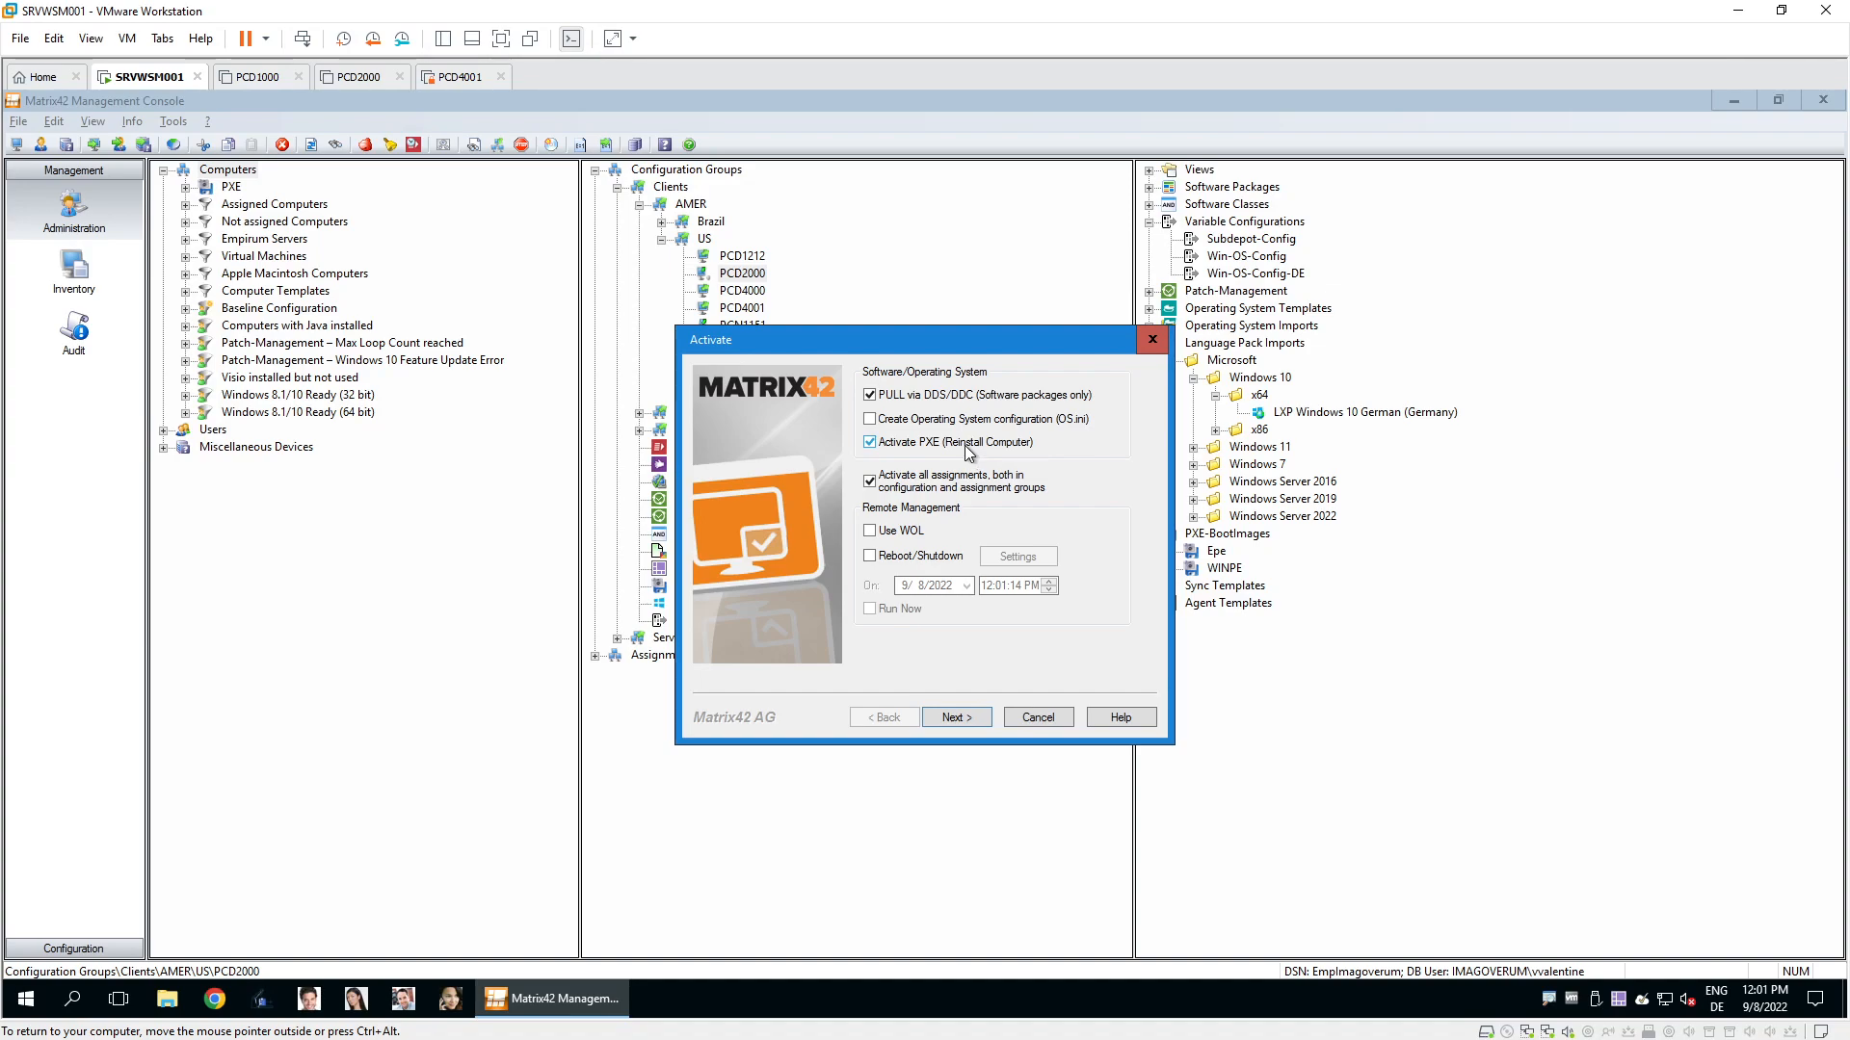
click(908, 532)
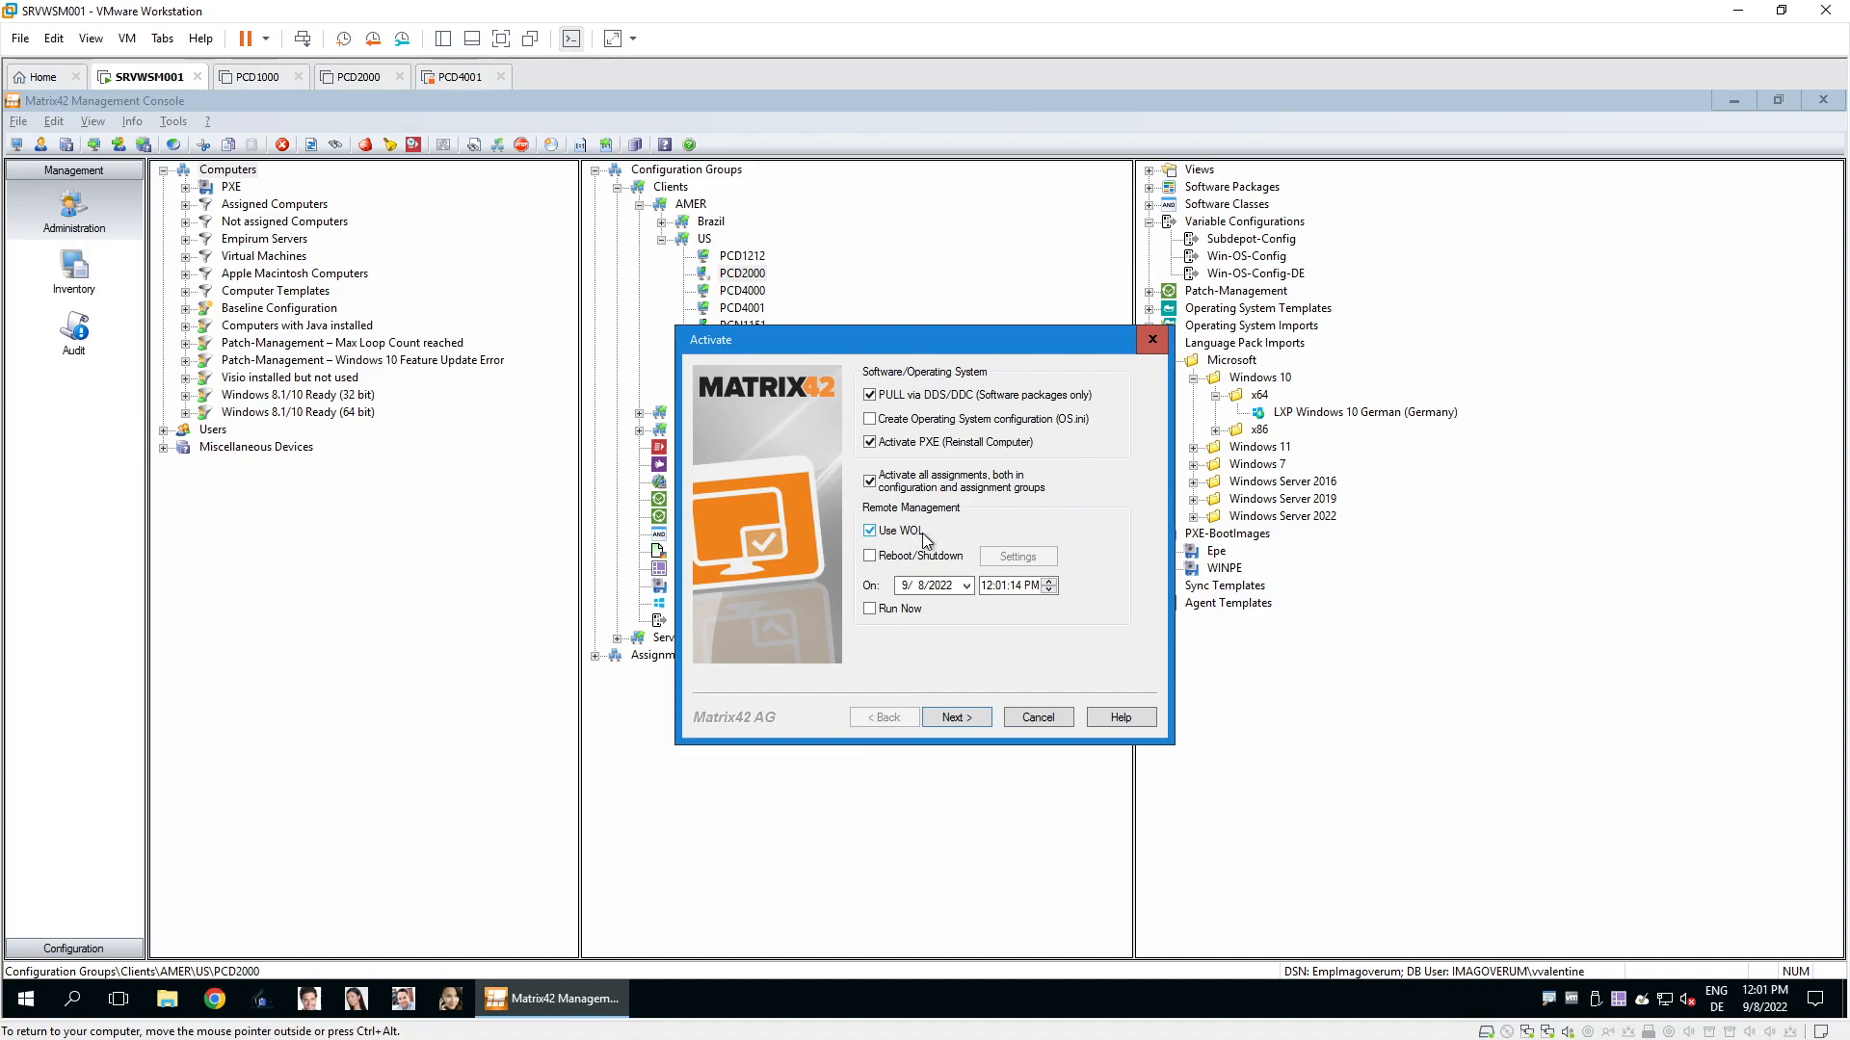
click(1039, 716)
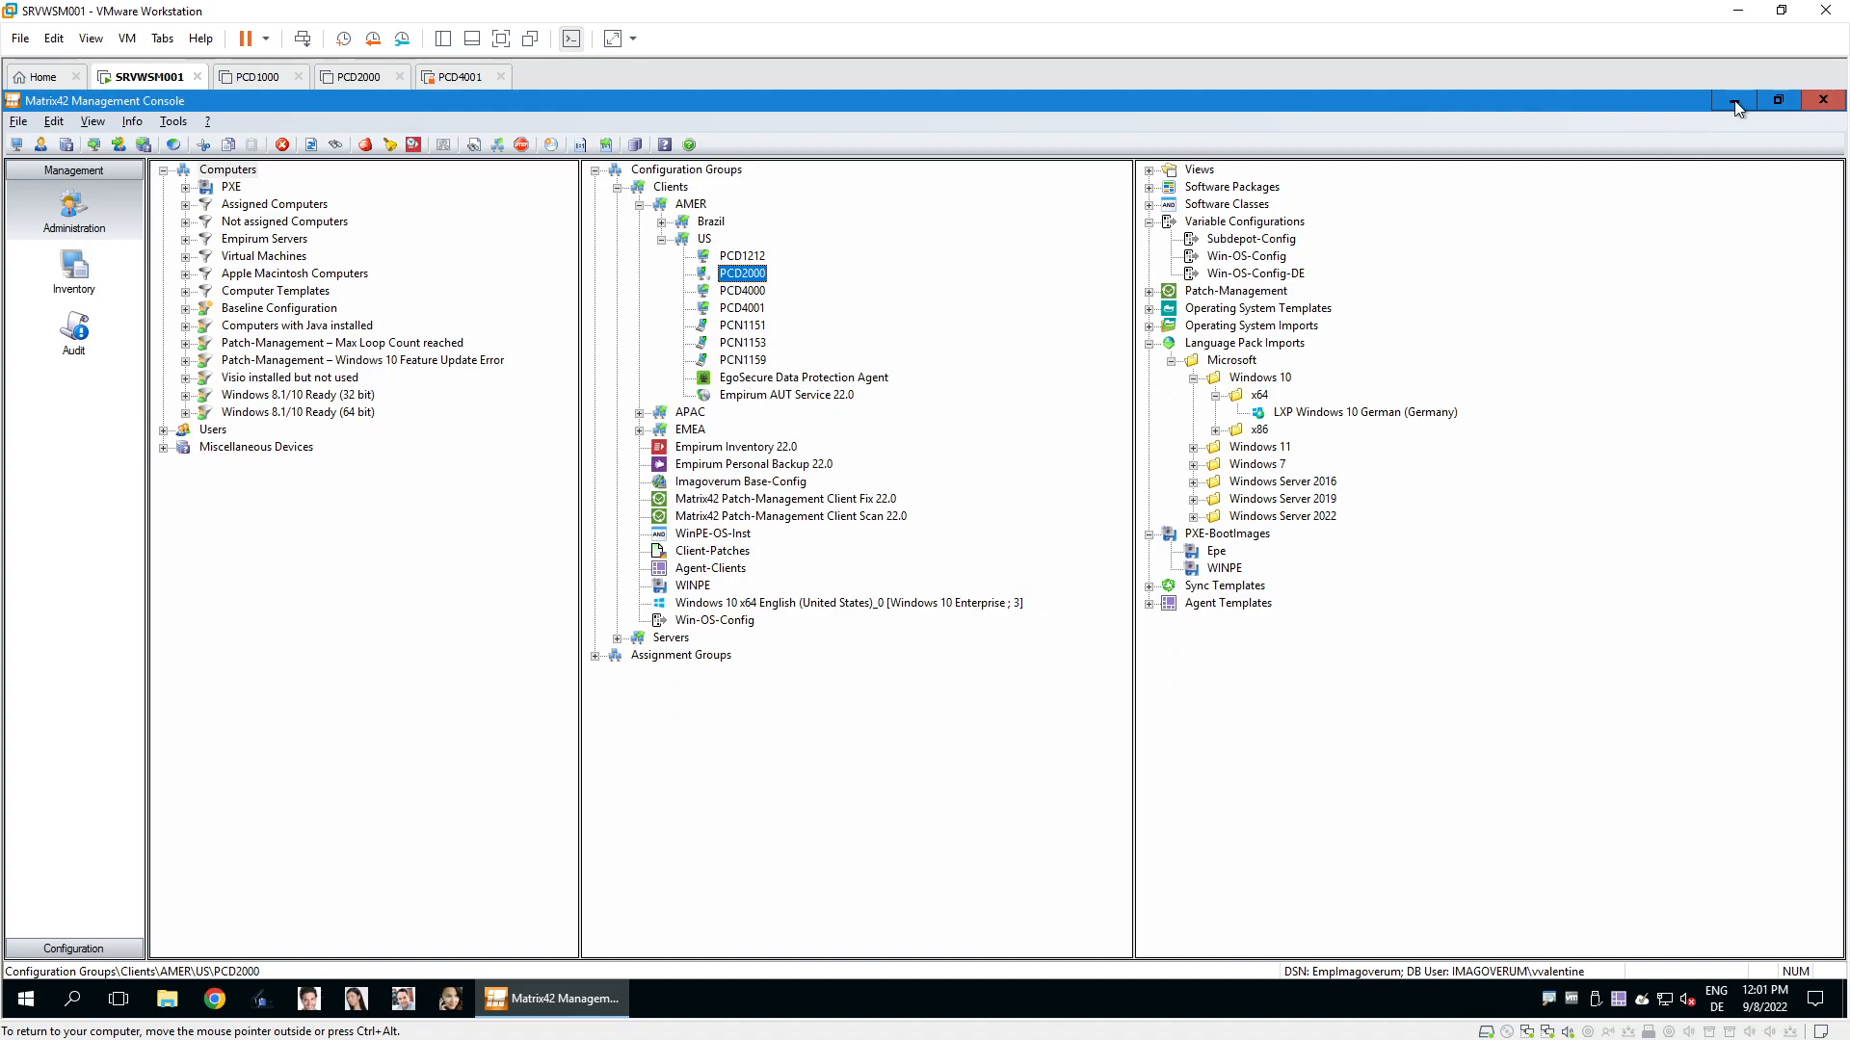
click(1734, 100)
Launch the Matrix42 web portal and switch to Unified Endpoint Management.
double_click(40, 231)
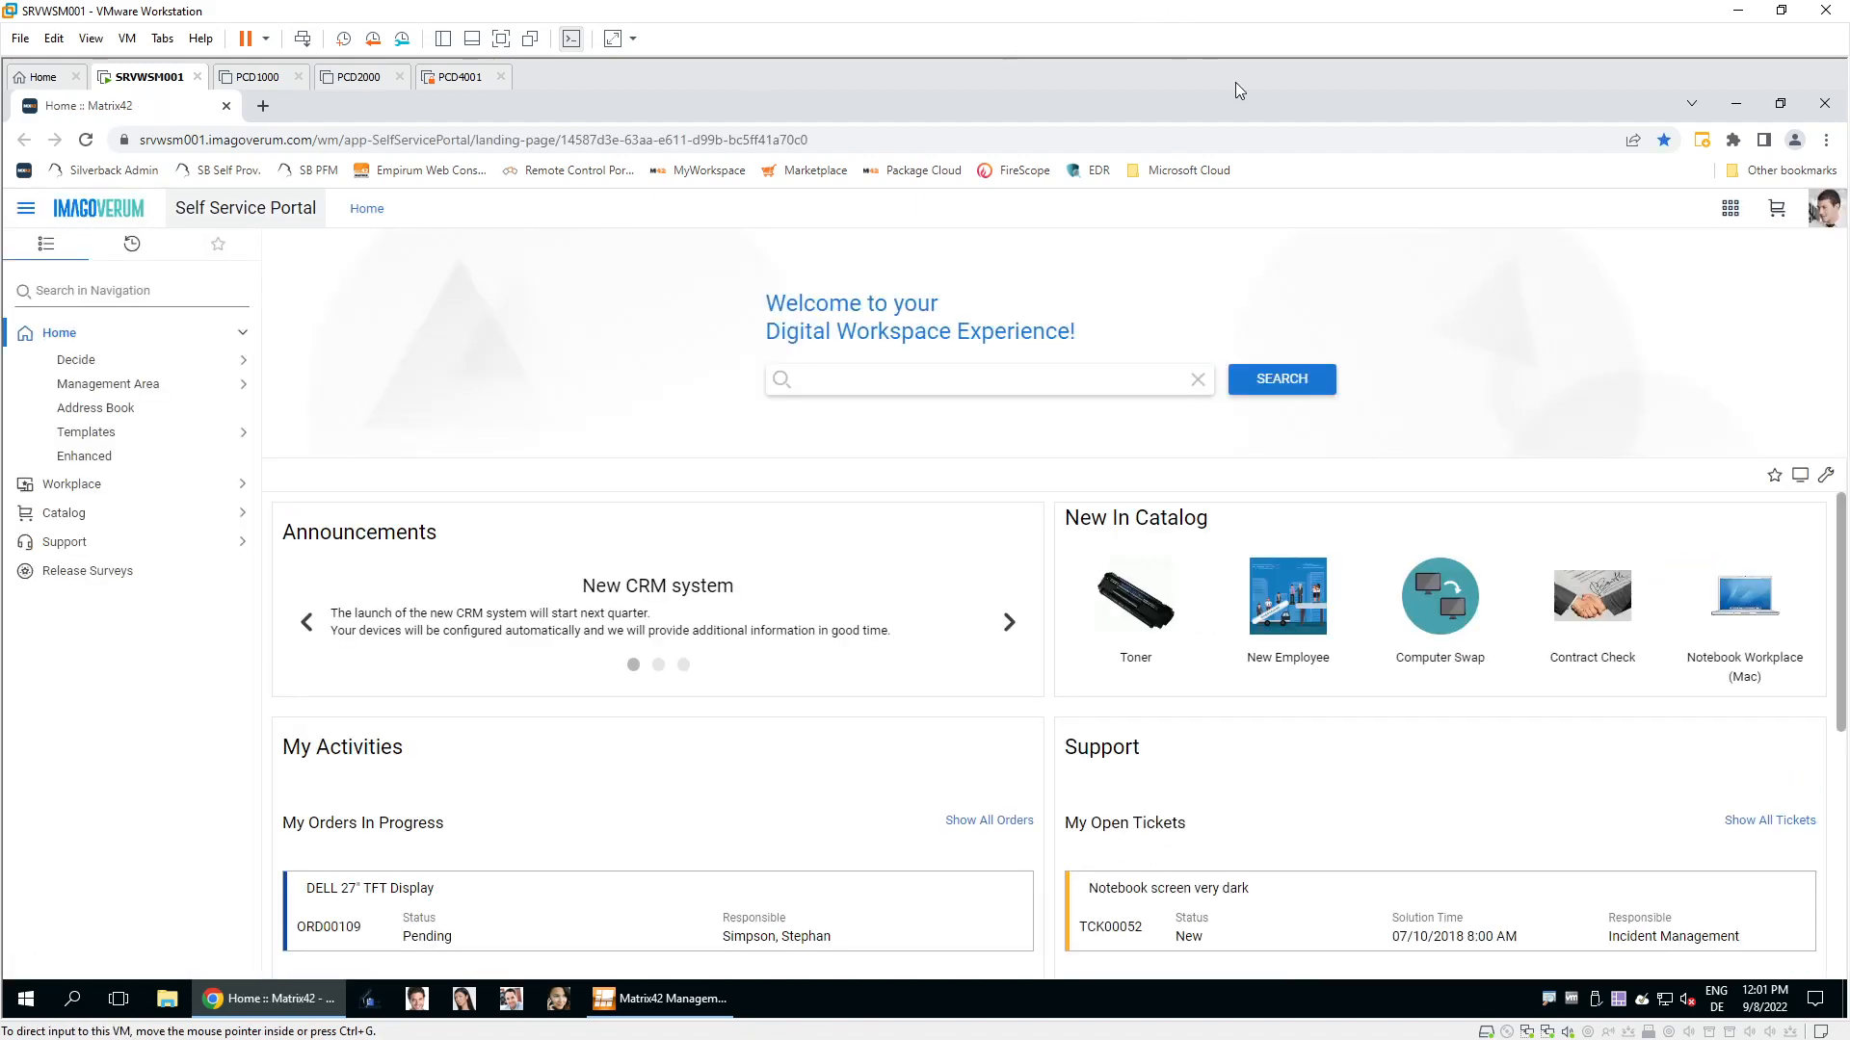
click(1730, 208)
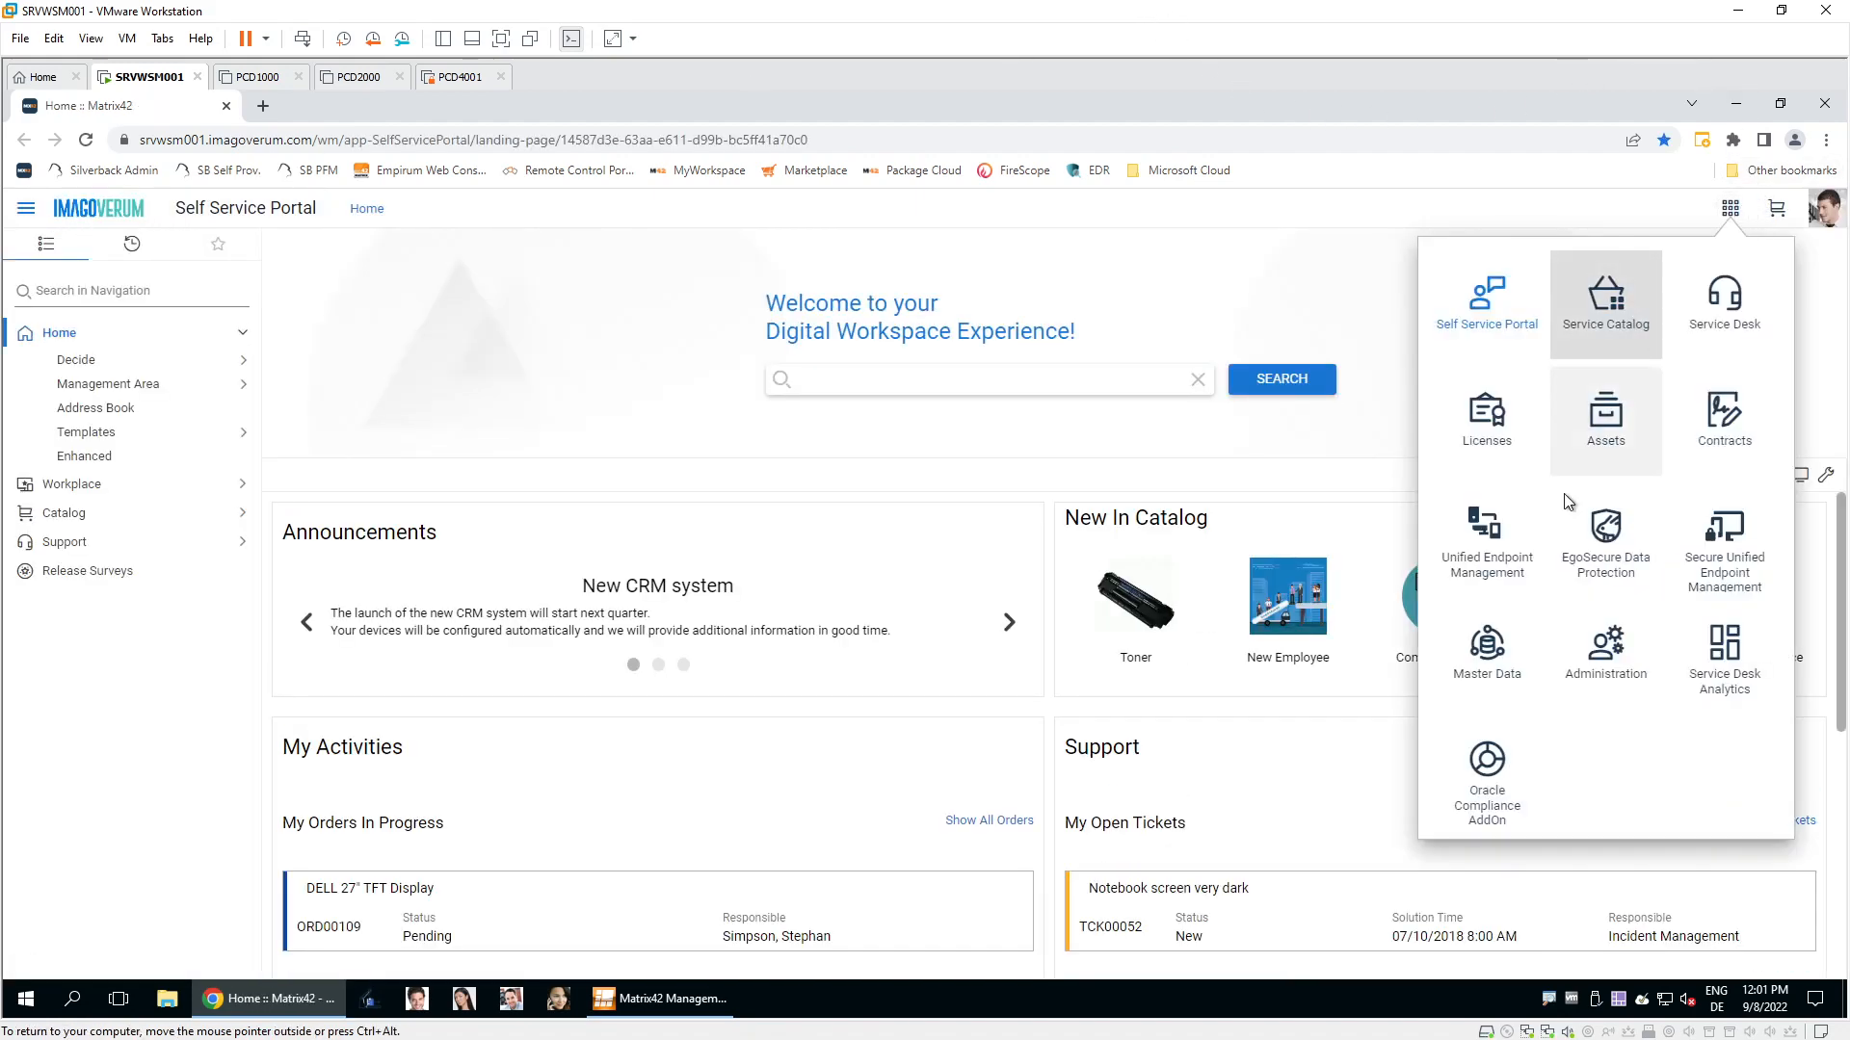
click(1484, 539)
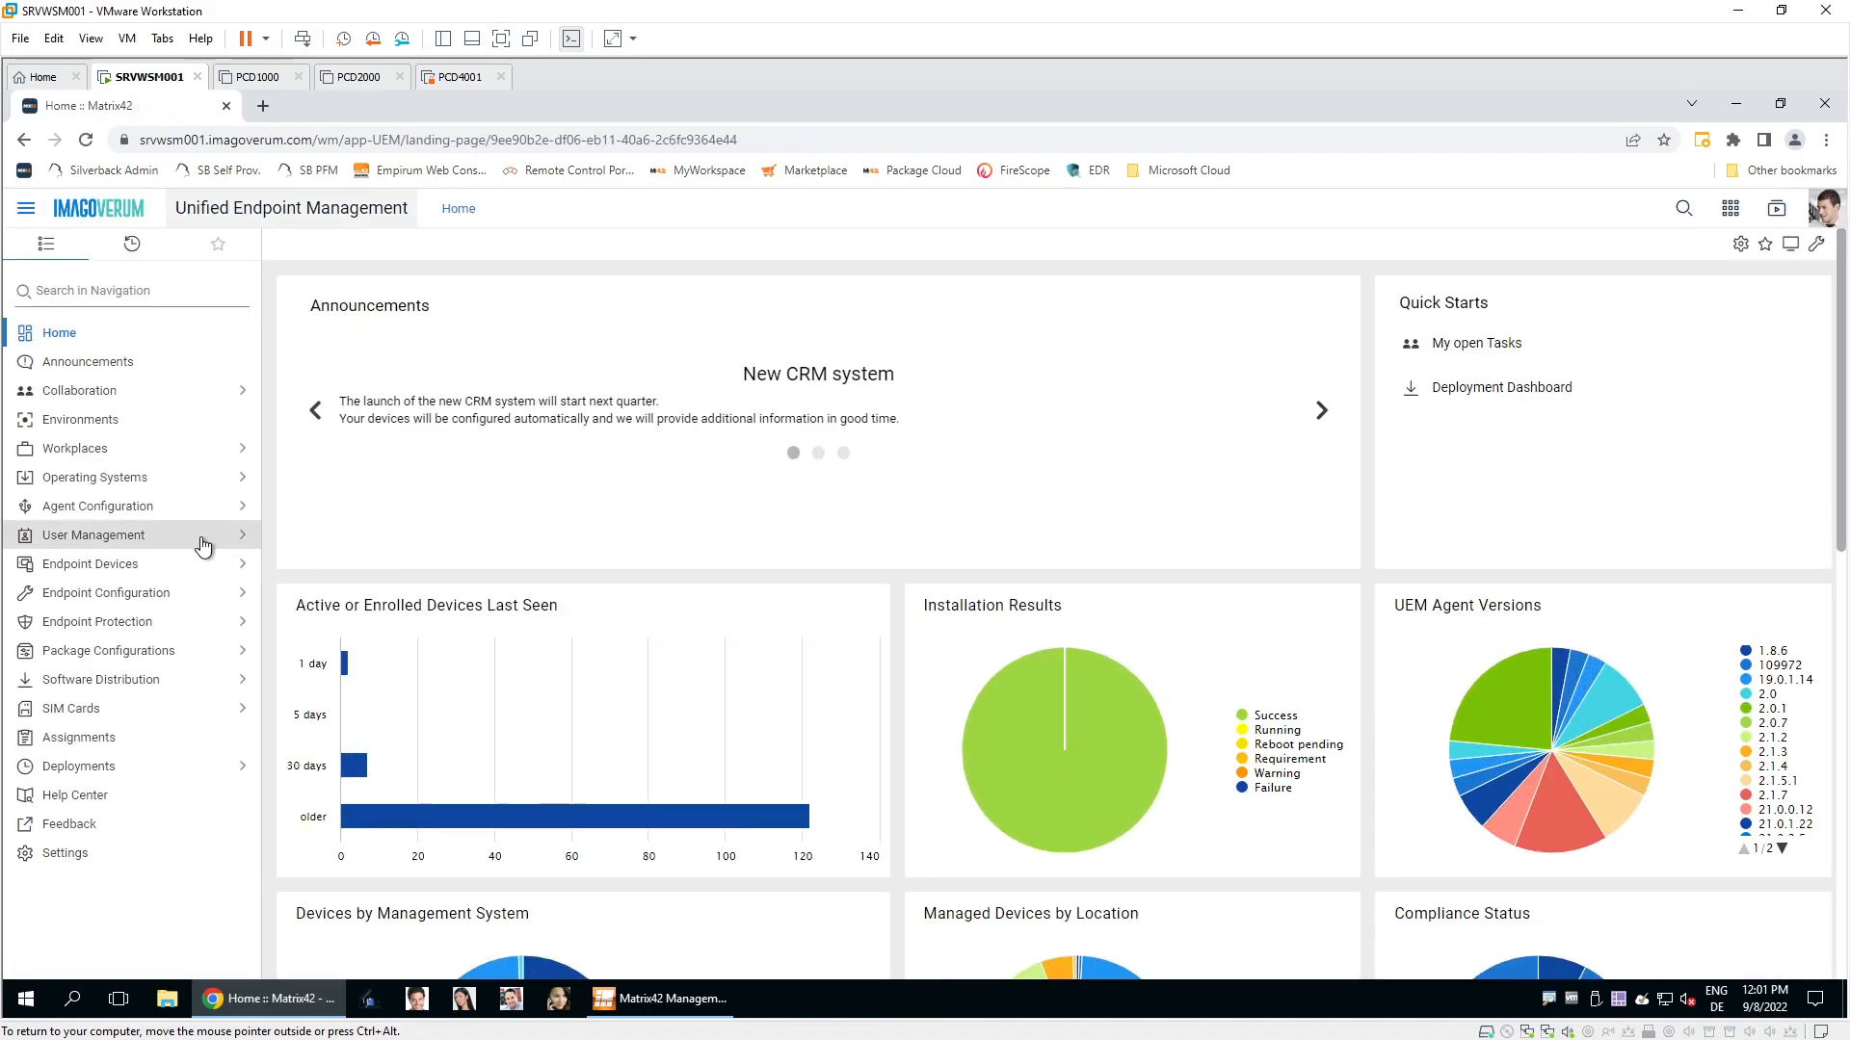
Browse the Operating Systems boot configurations, installation sources and language packs.
click(166, 482)
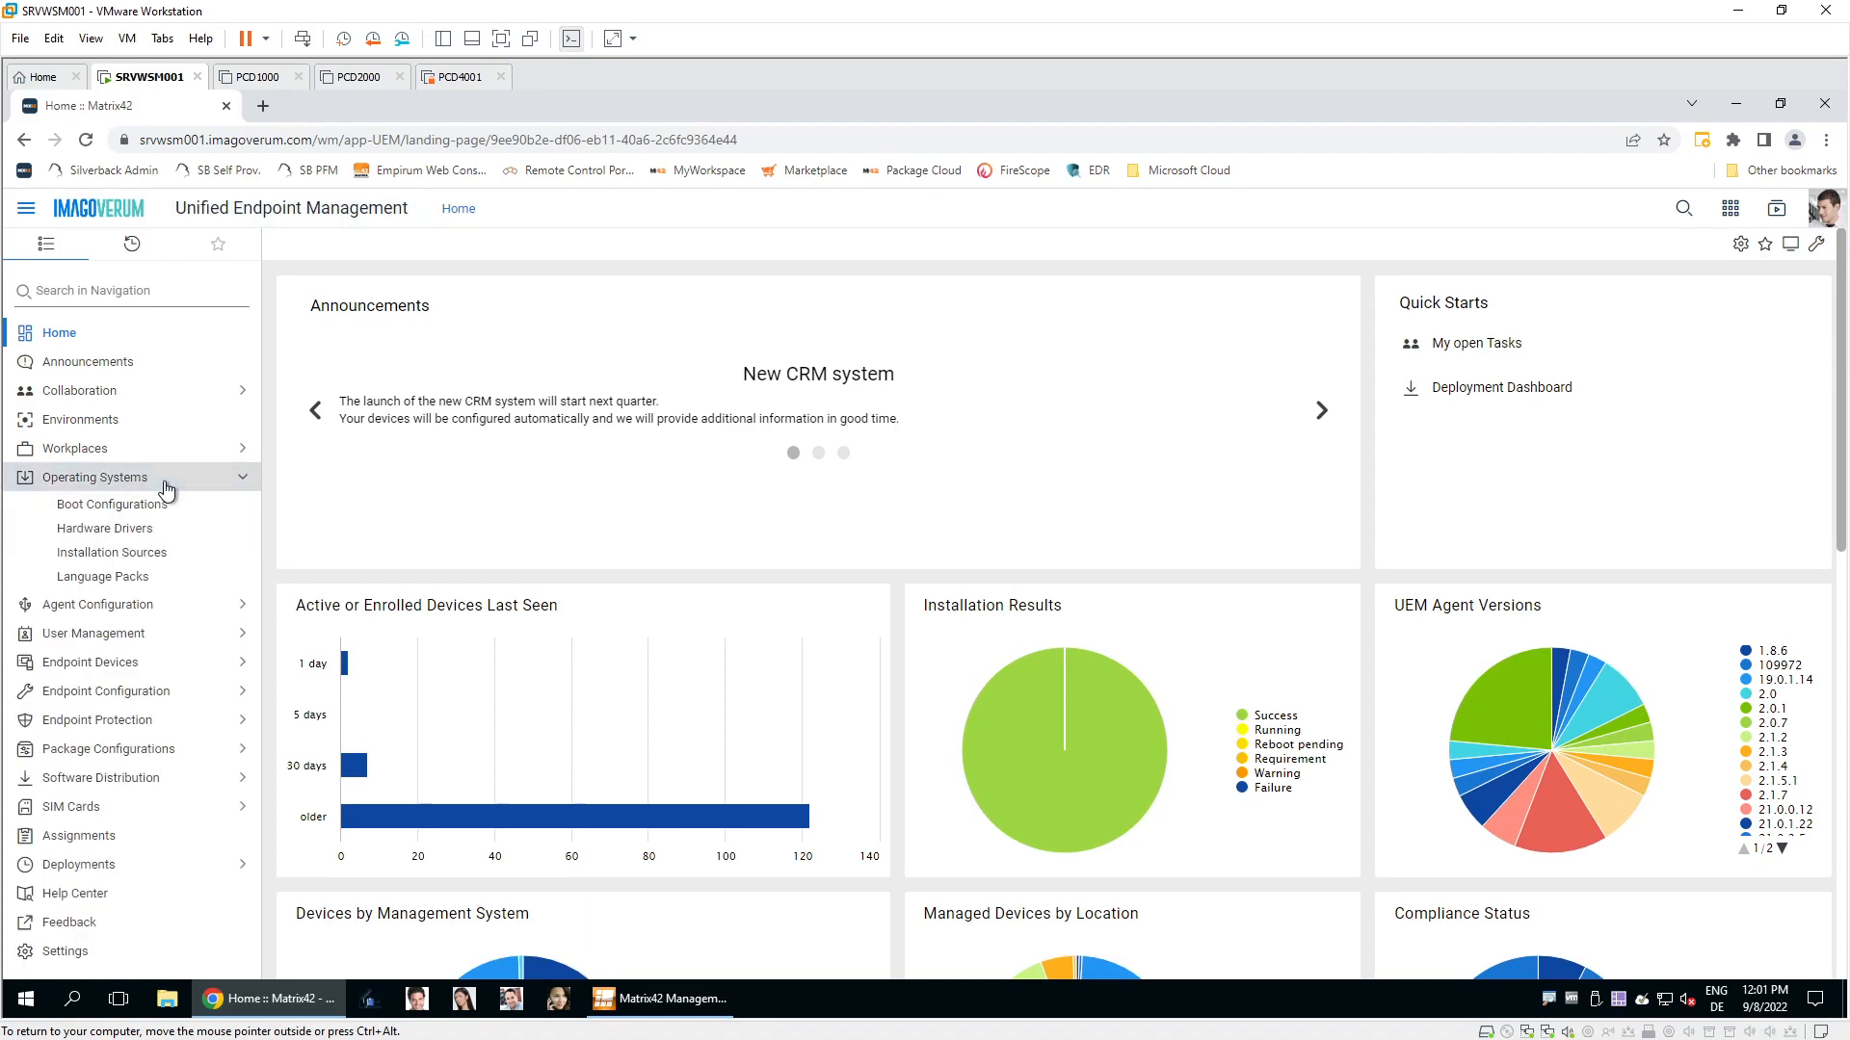
click(159, 506)
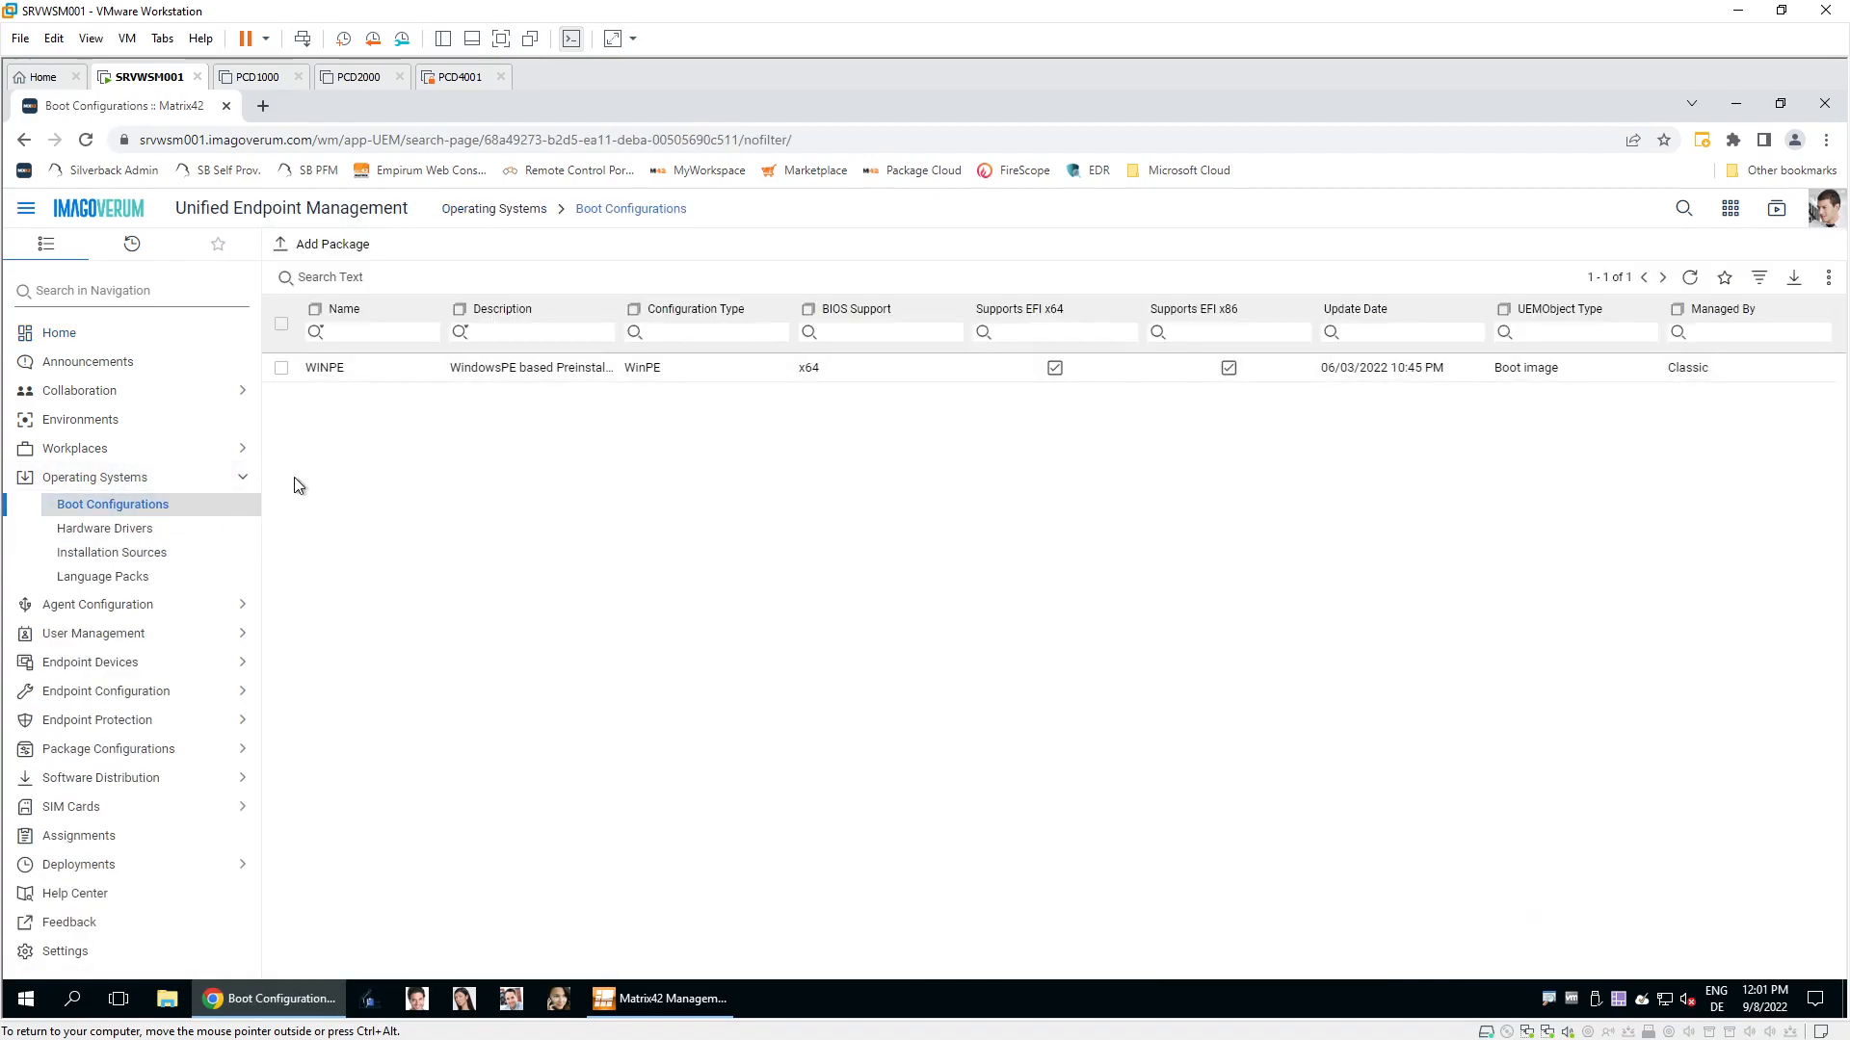
click(188, 554)
click(178, 579)
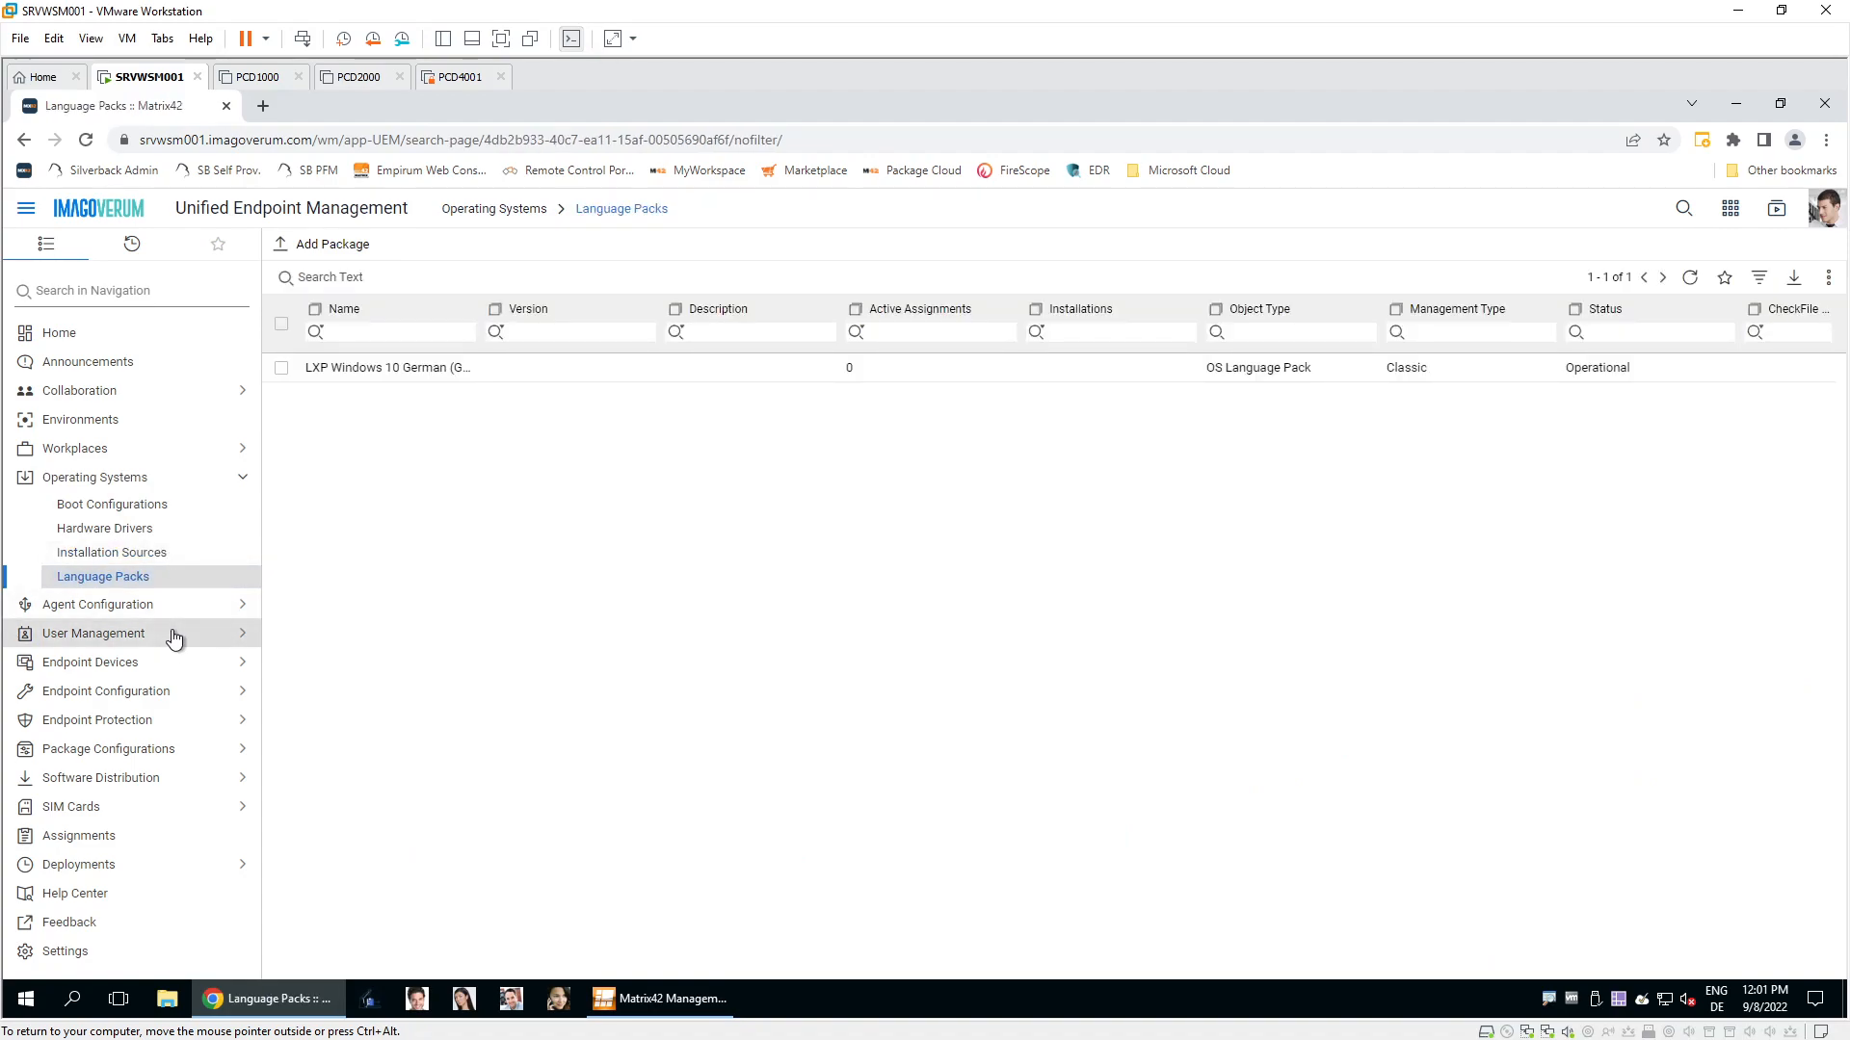
Review the WinPE software packages, then show Endpoint Devices filtered to 'pcd' computers.
click(210, 779)
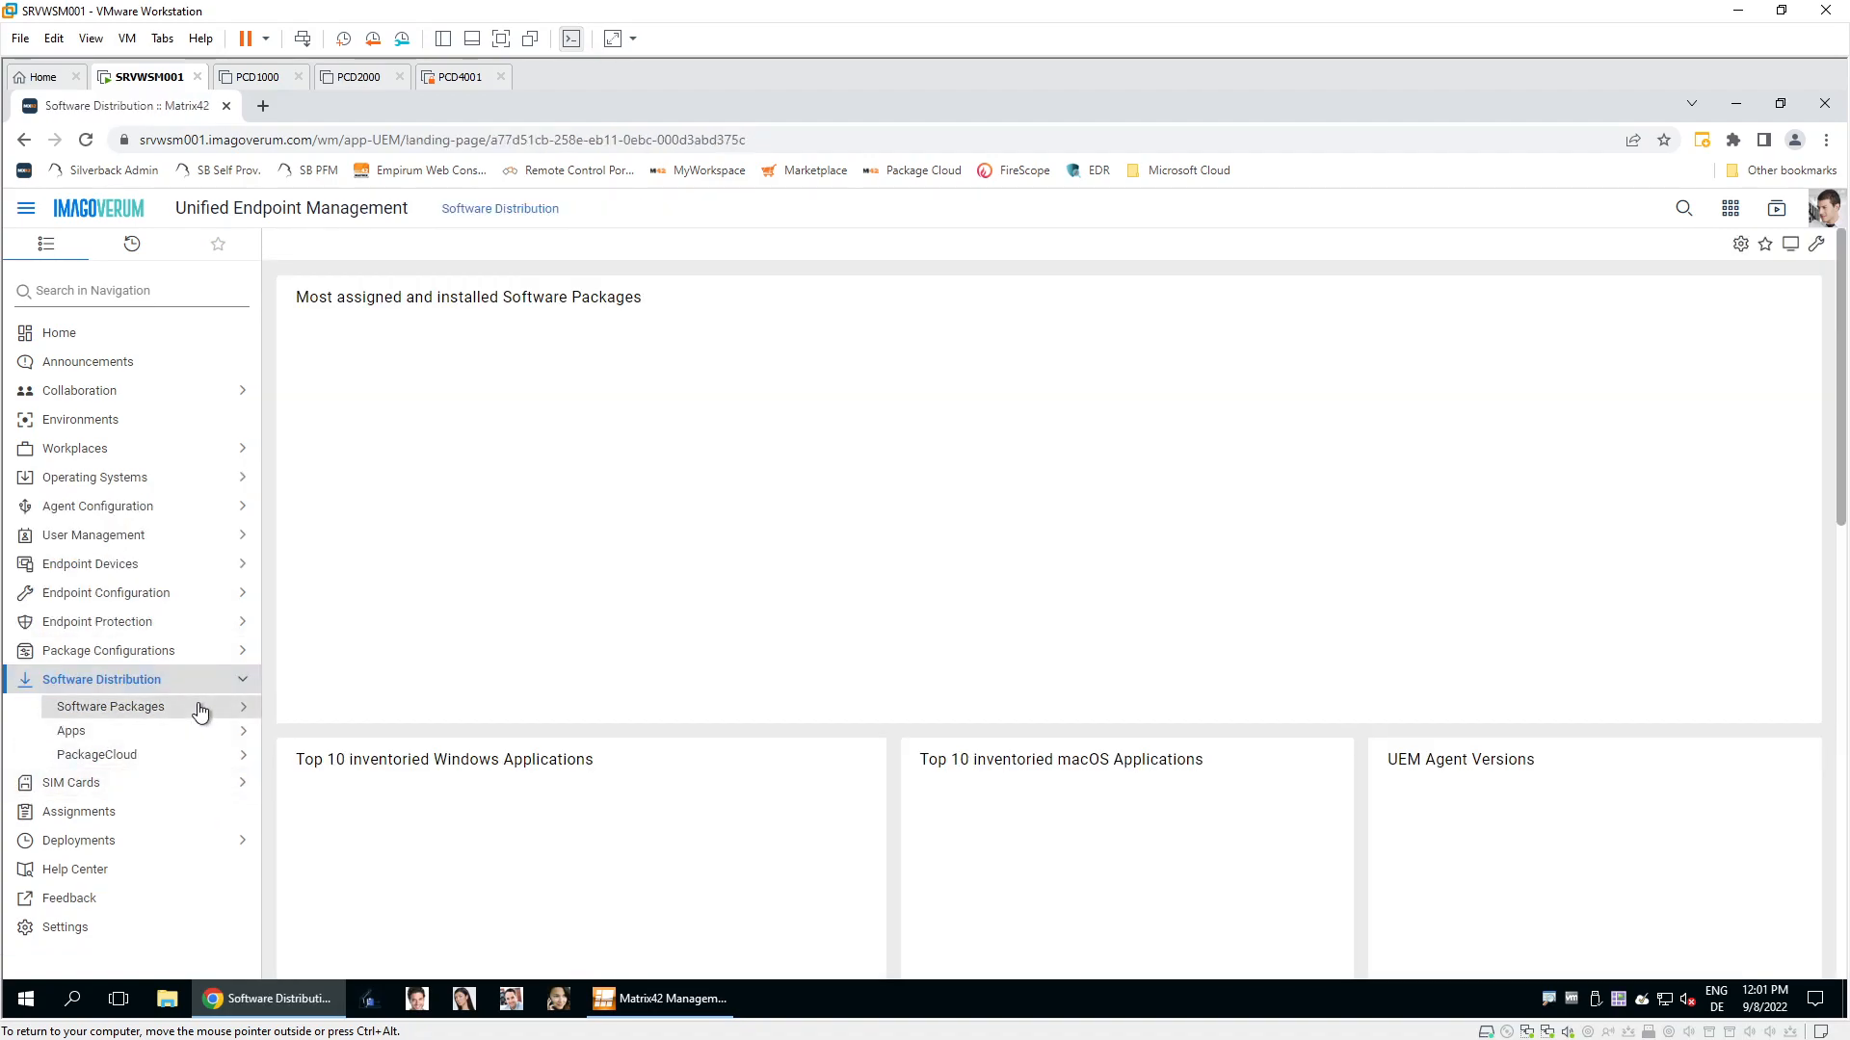
click(193, 706)
click(183, 761)
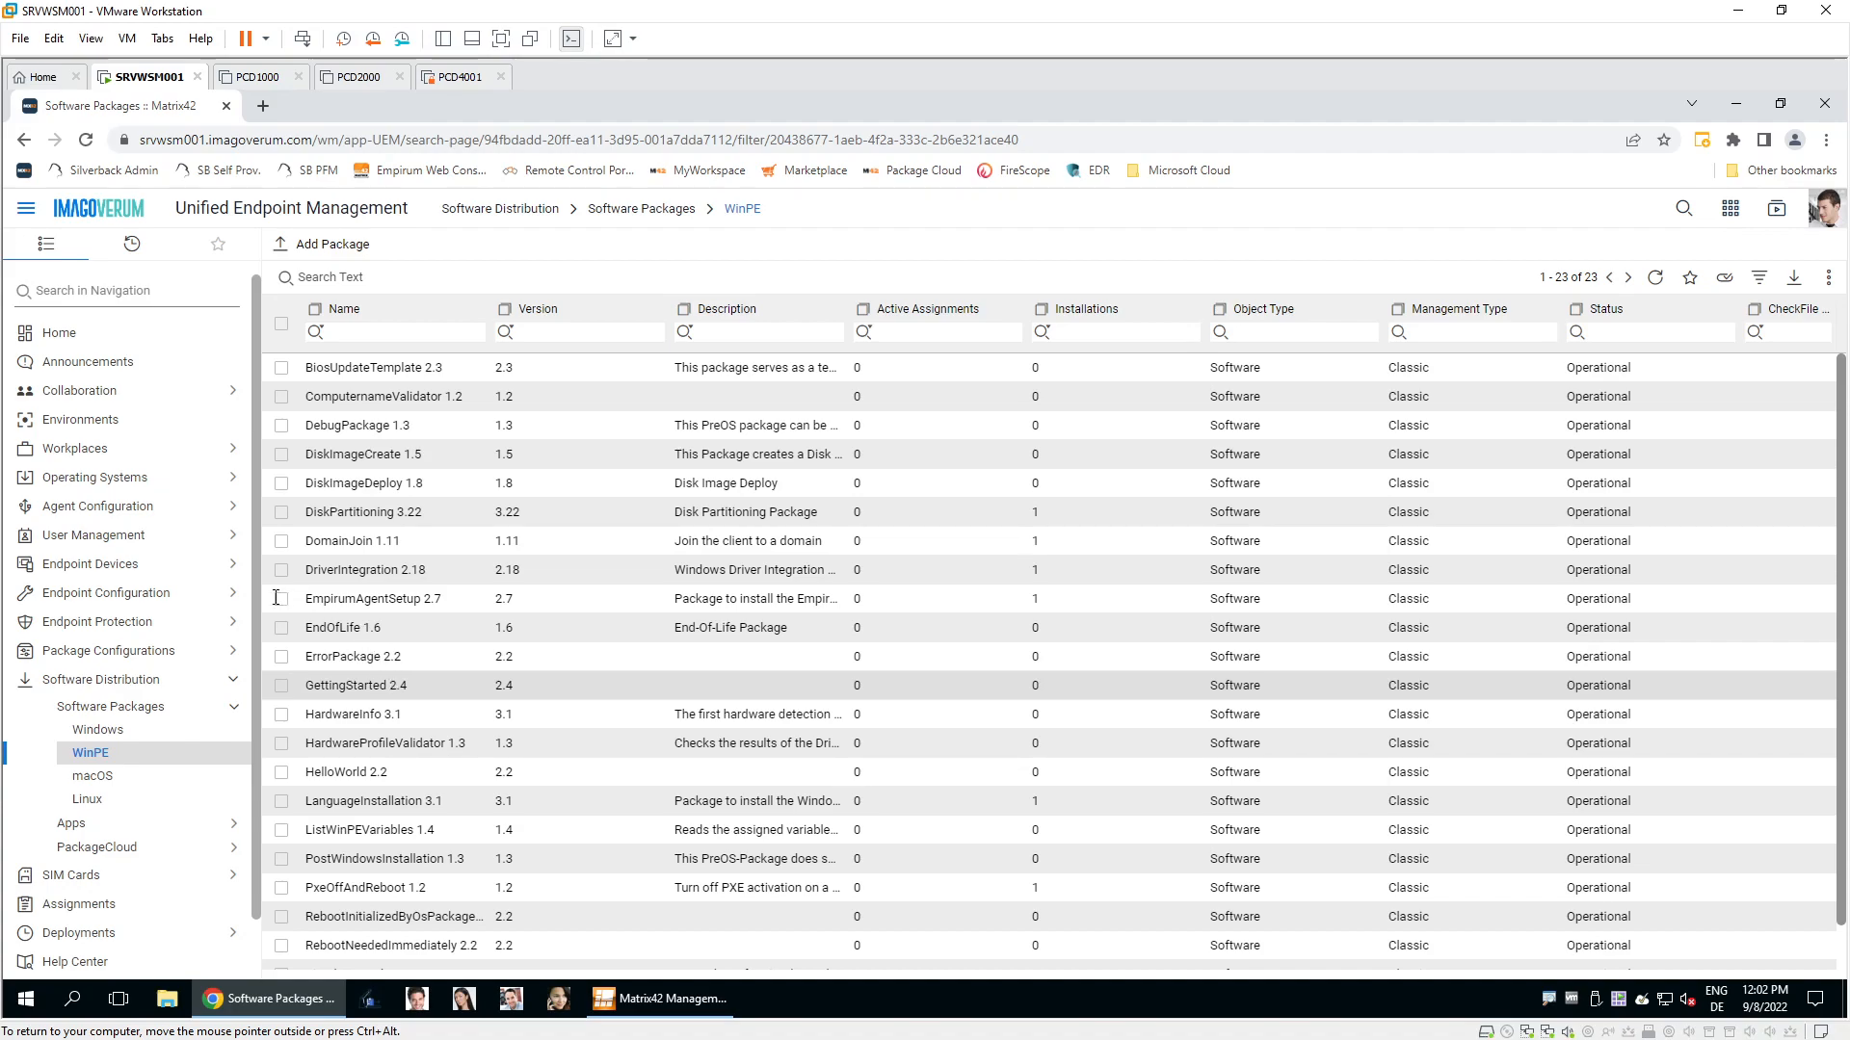
click(159, 570)
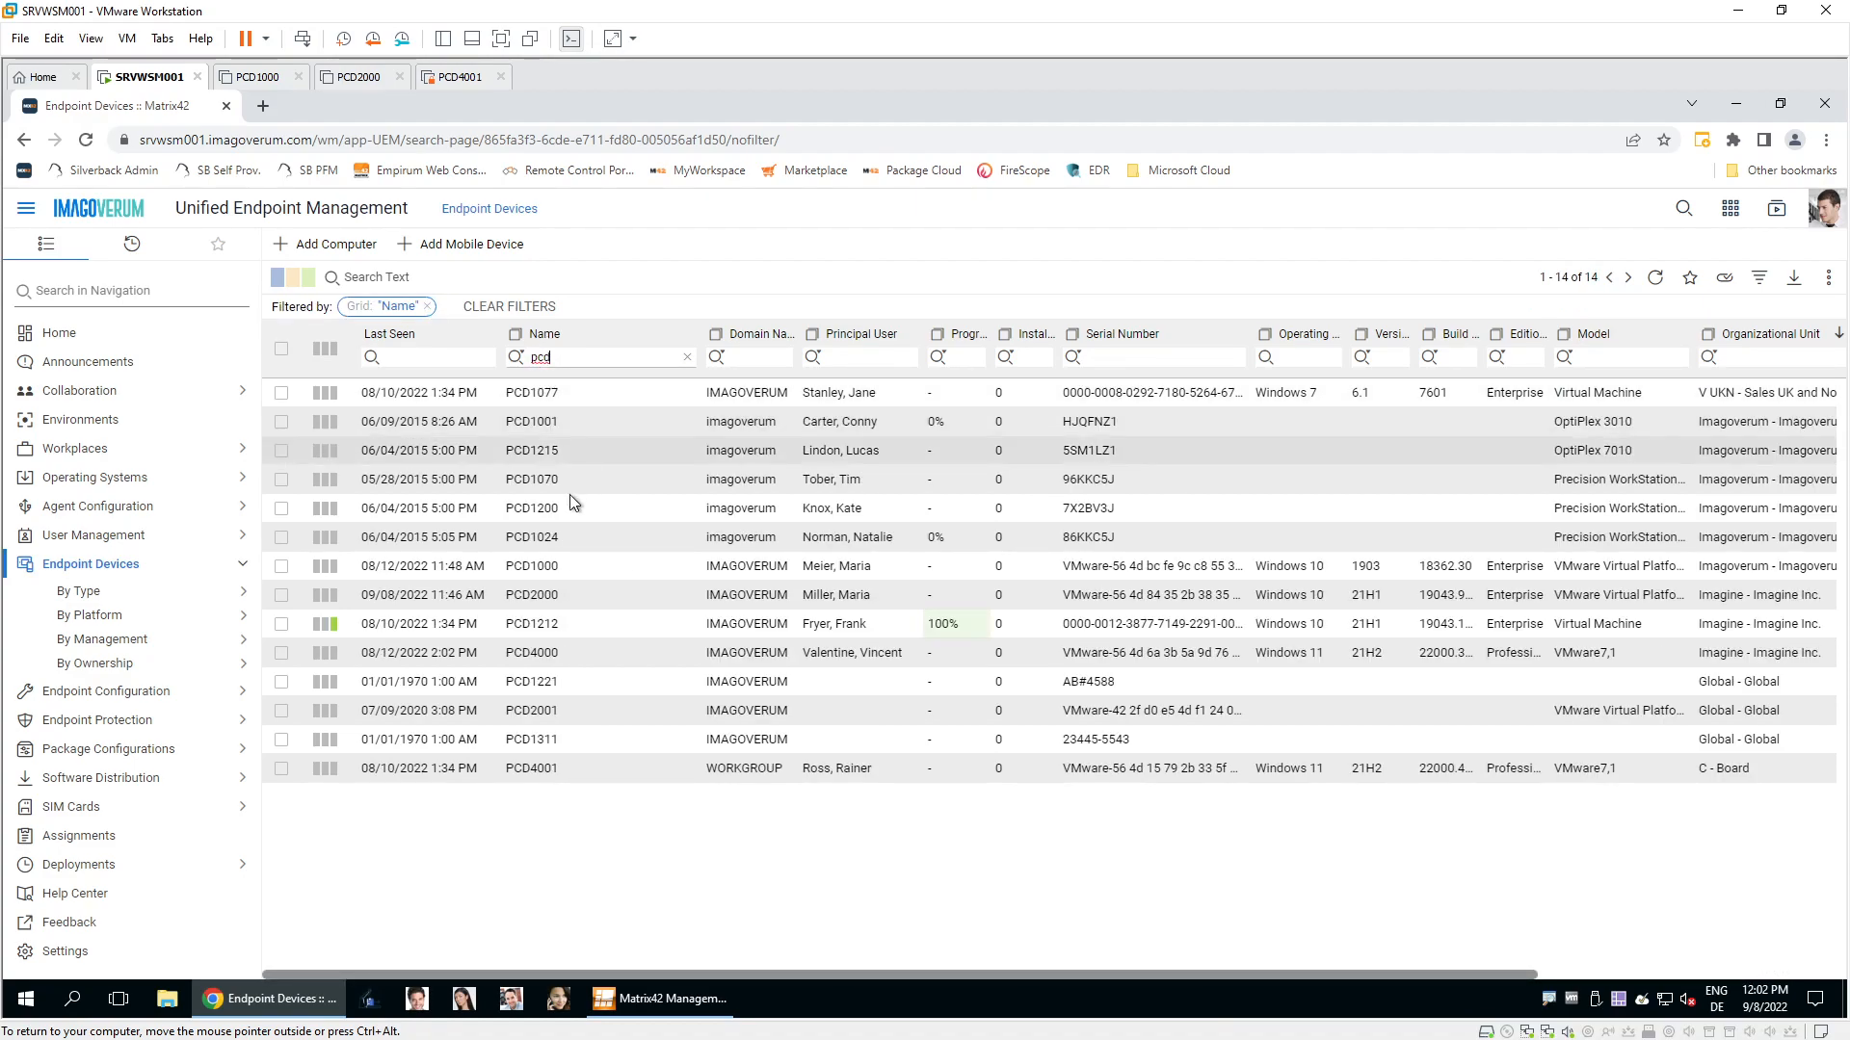
Activate PCD2000 with the 'PXE (reinstall computer)' option ticked.
click(547, 590)
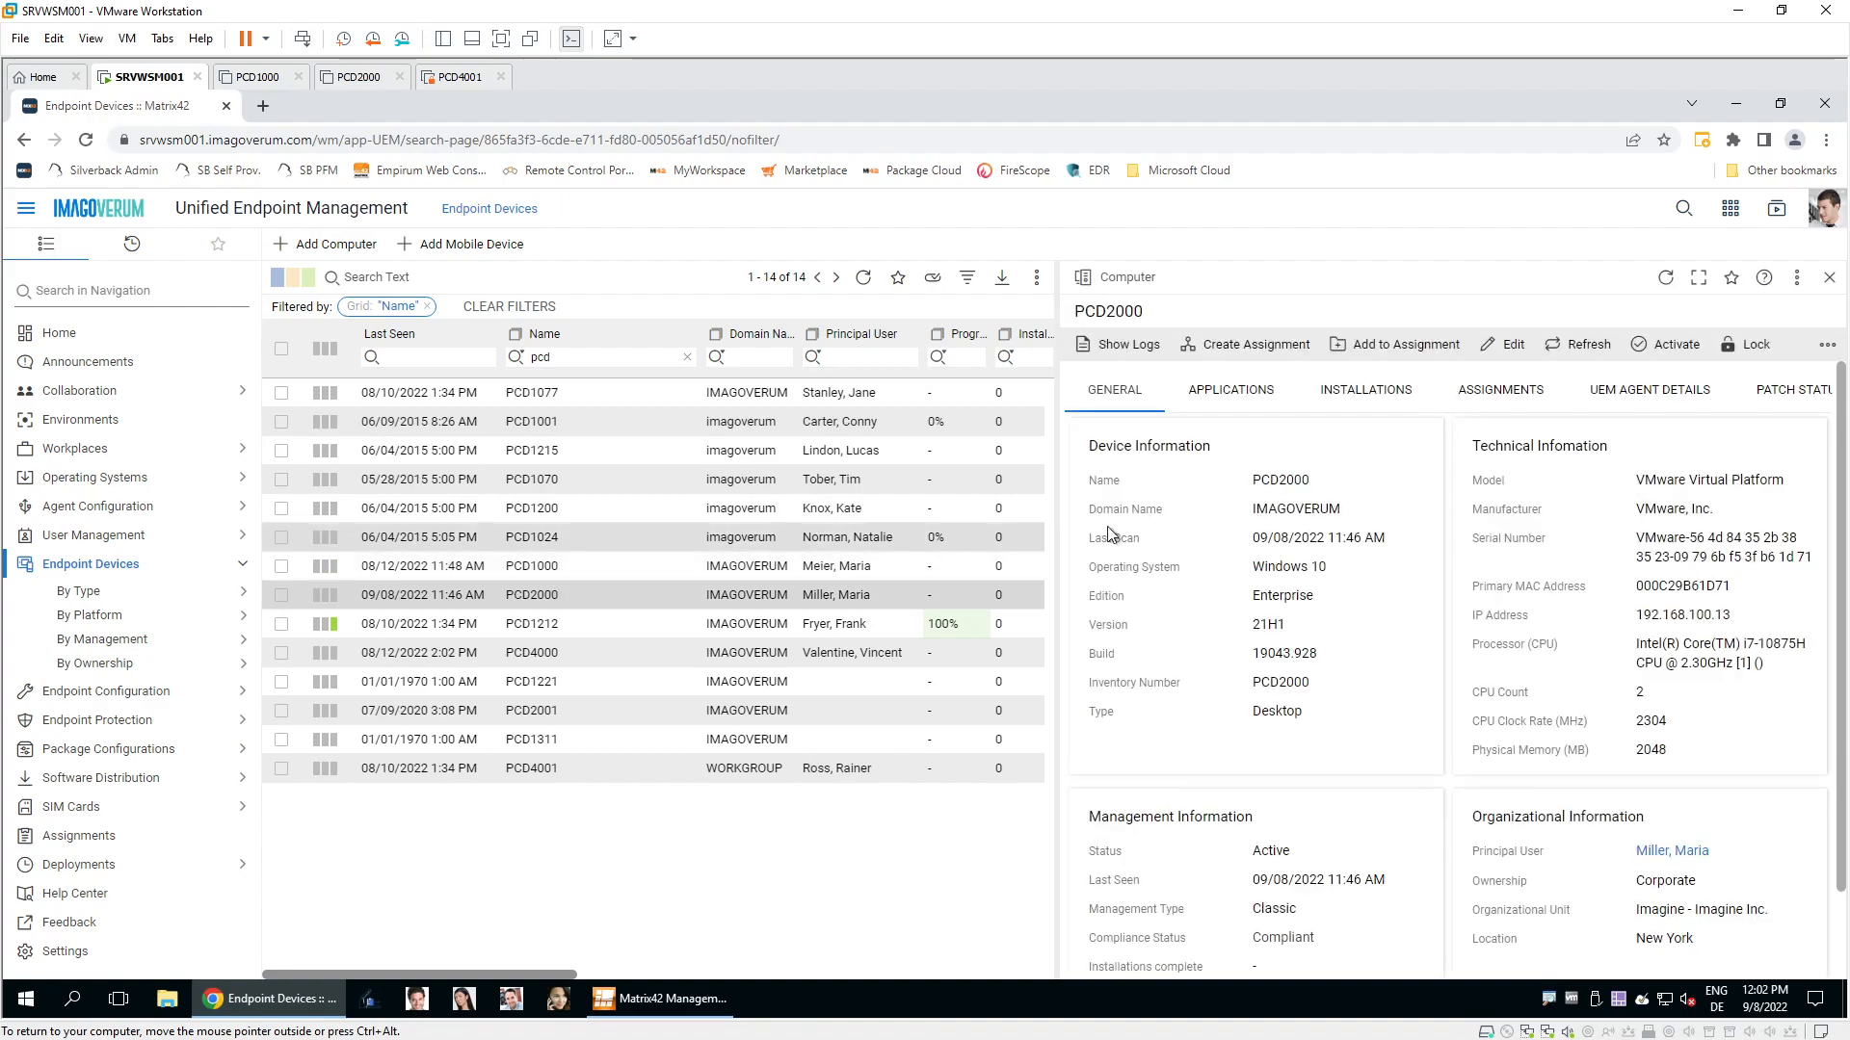
click(1676, 344)
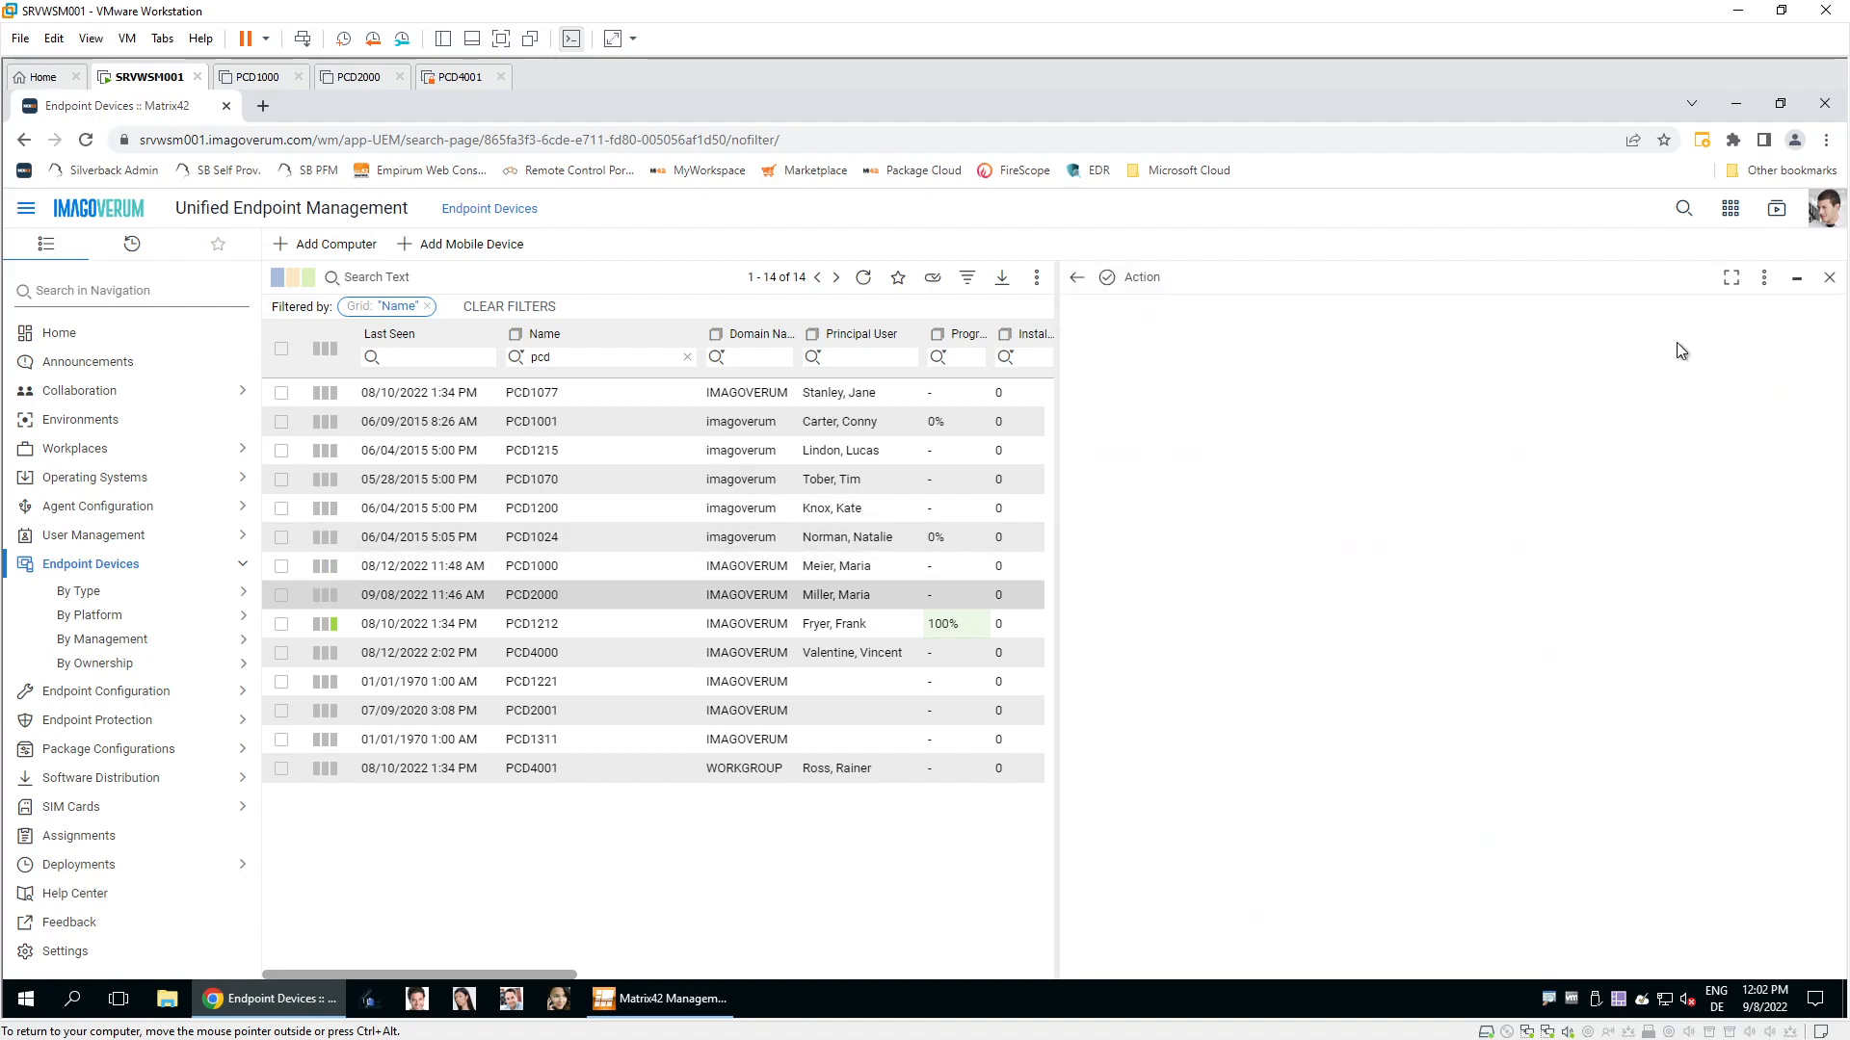
click(1160, 509)
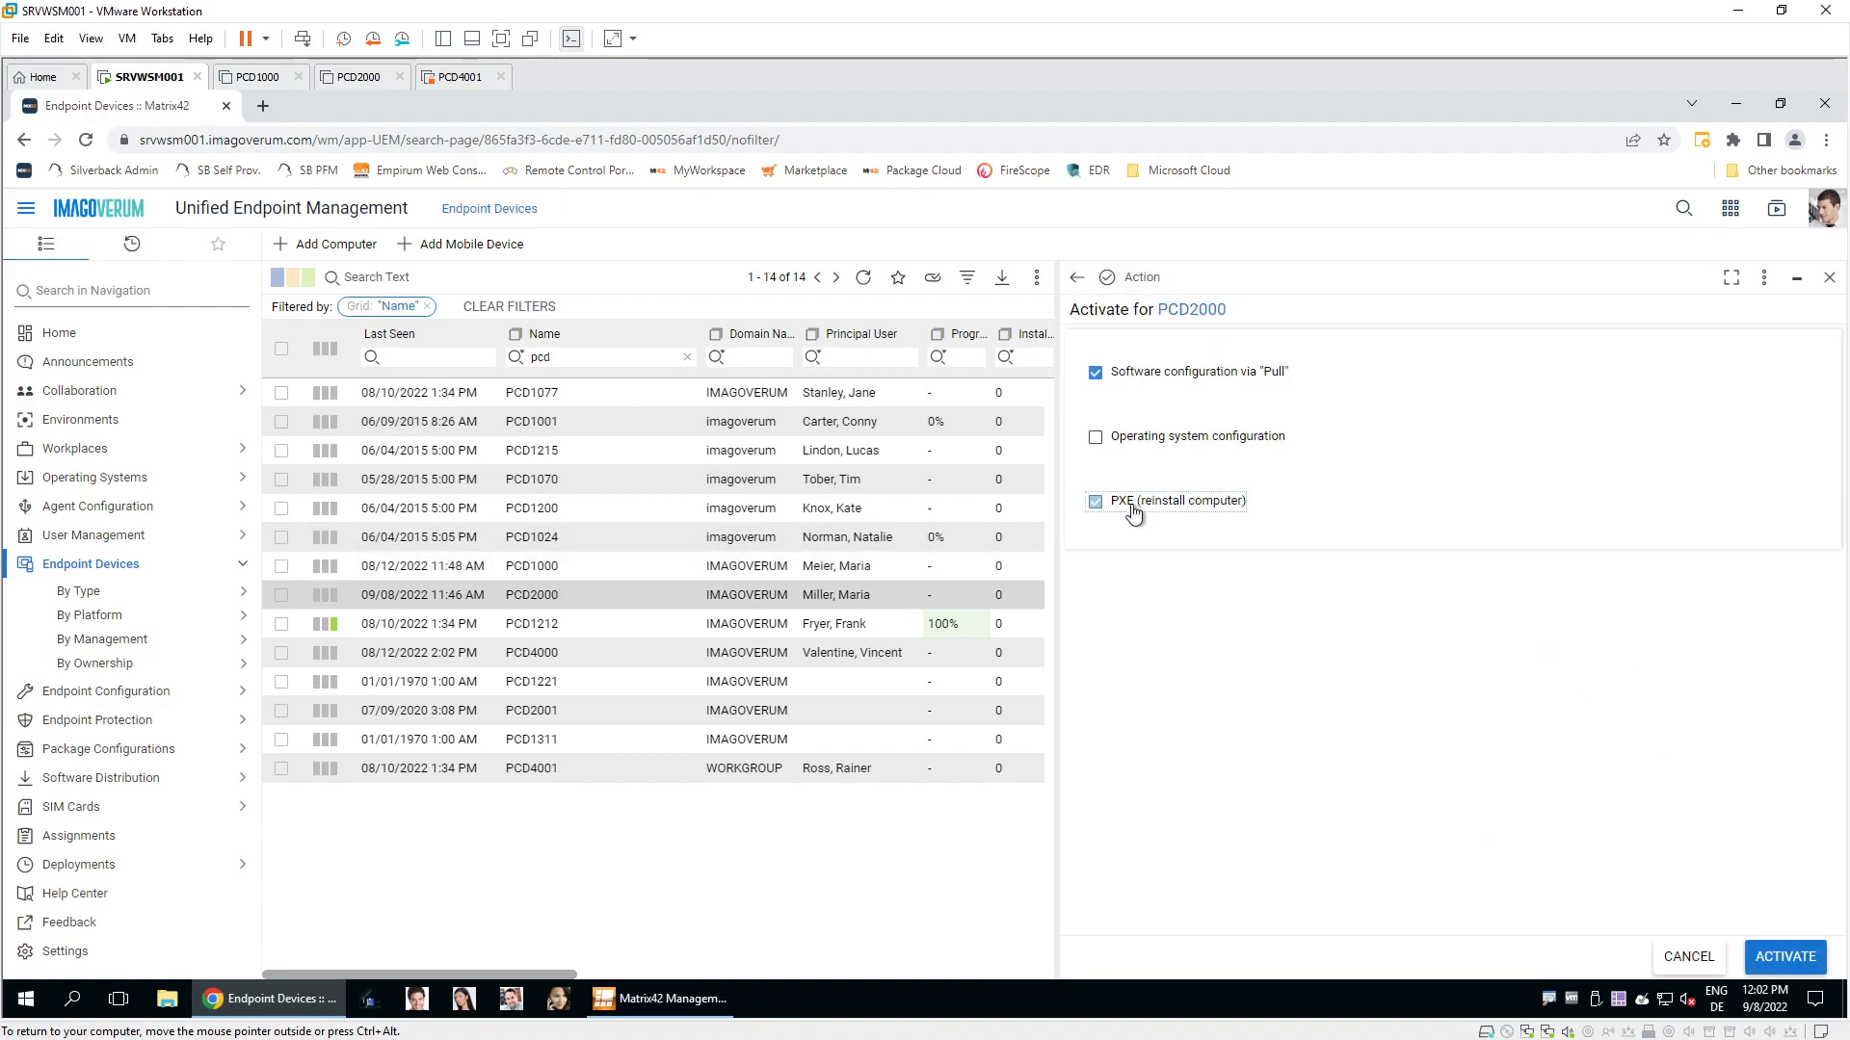
click(1780, 956)
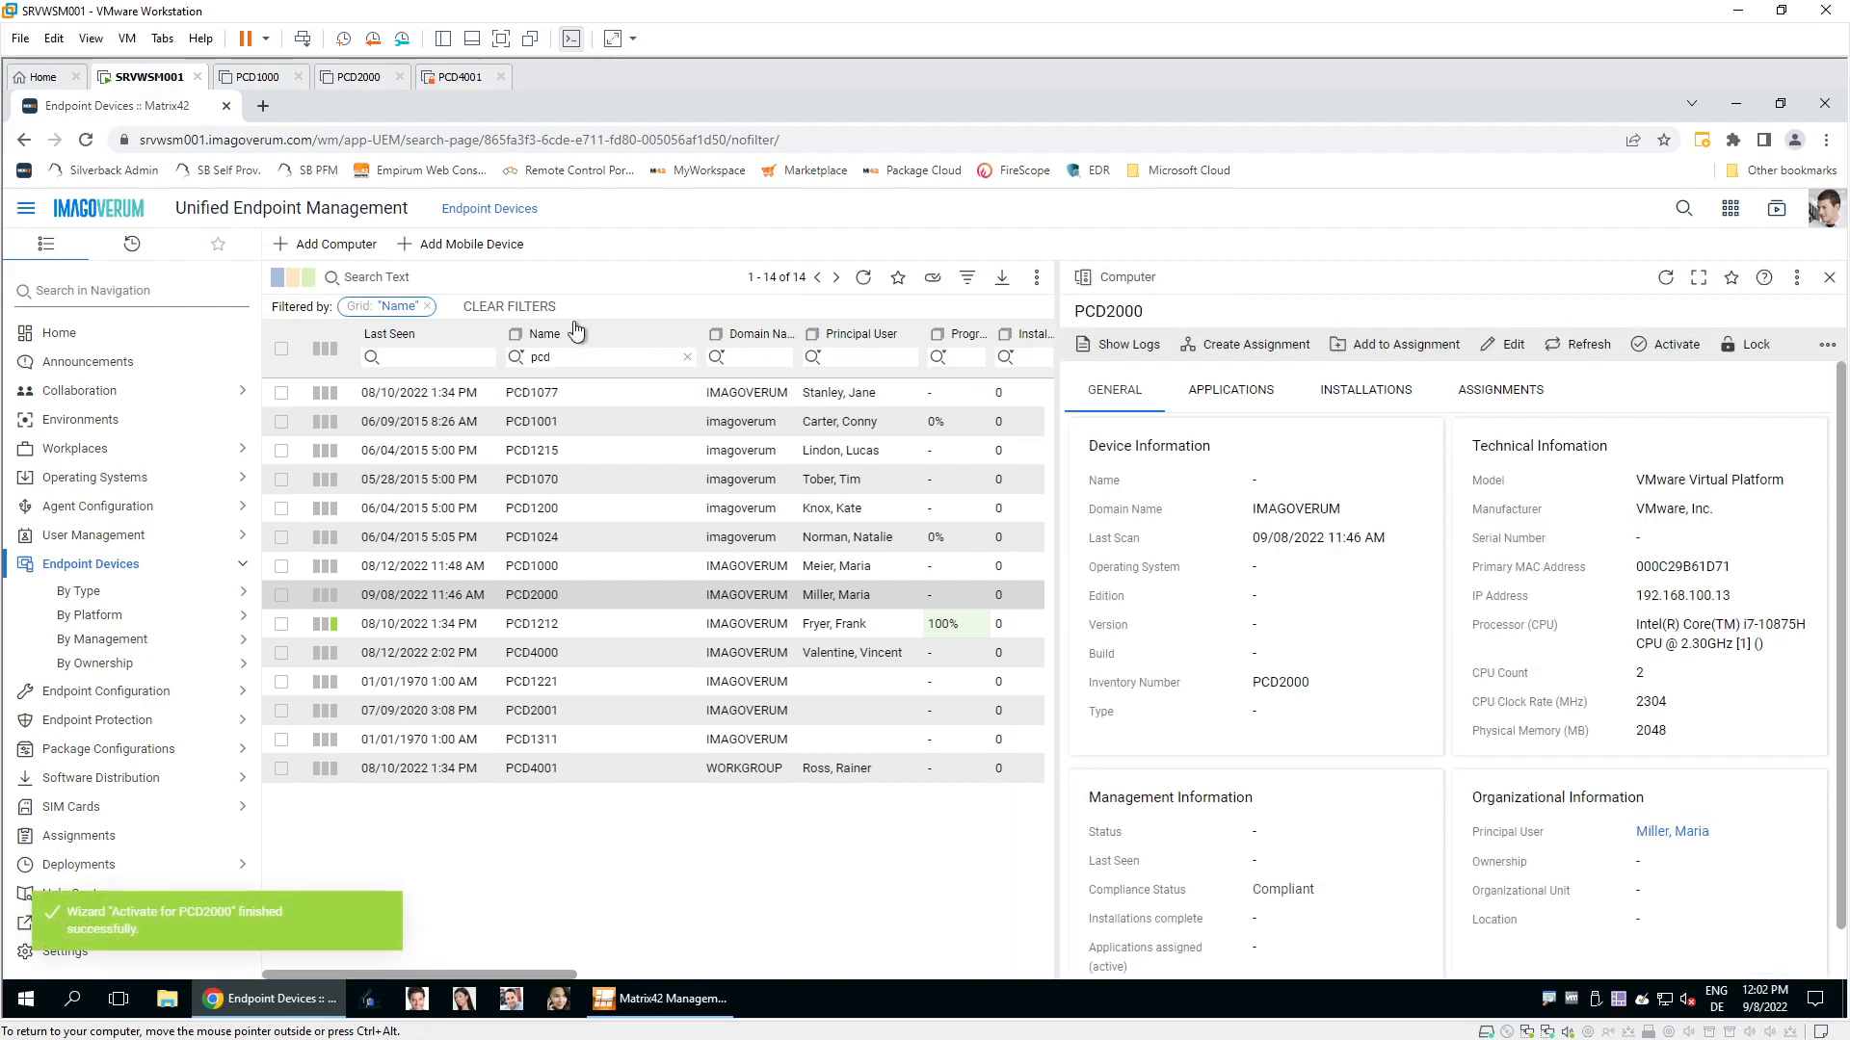
Power on the PCD2000 VM, let it boot into WinPE, then return to SRVWSM001.
click(372, 85)
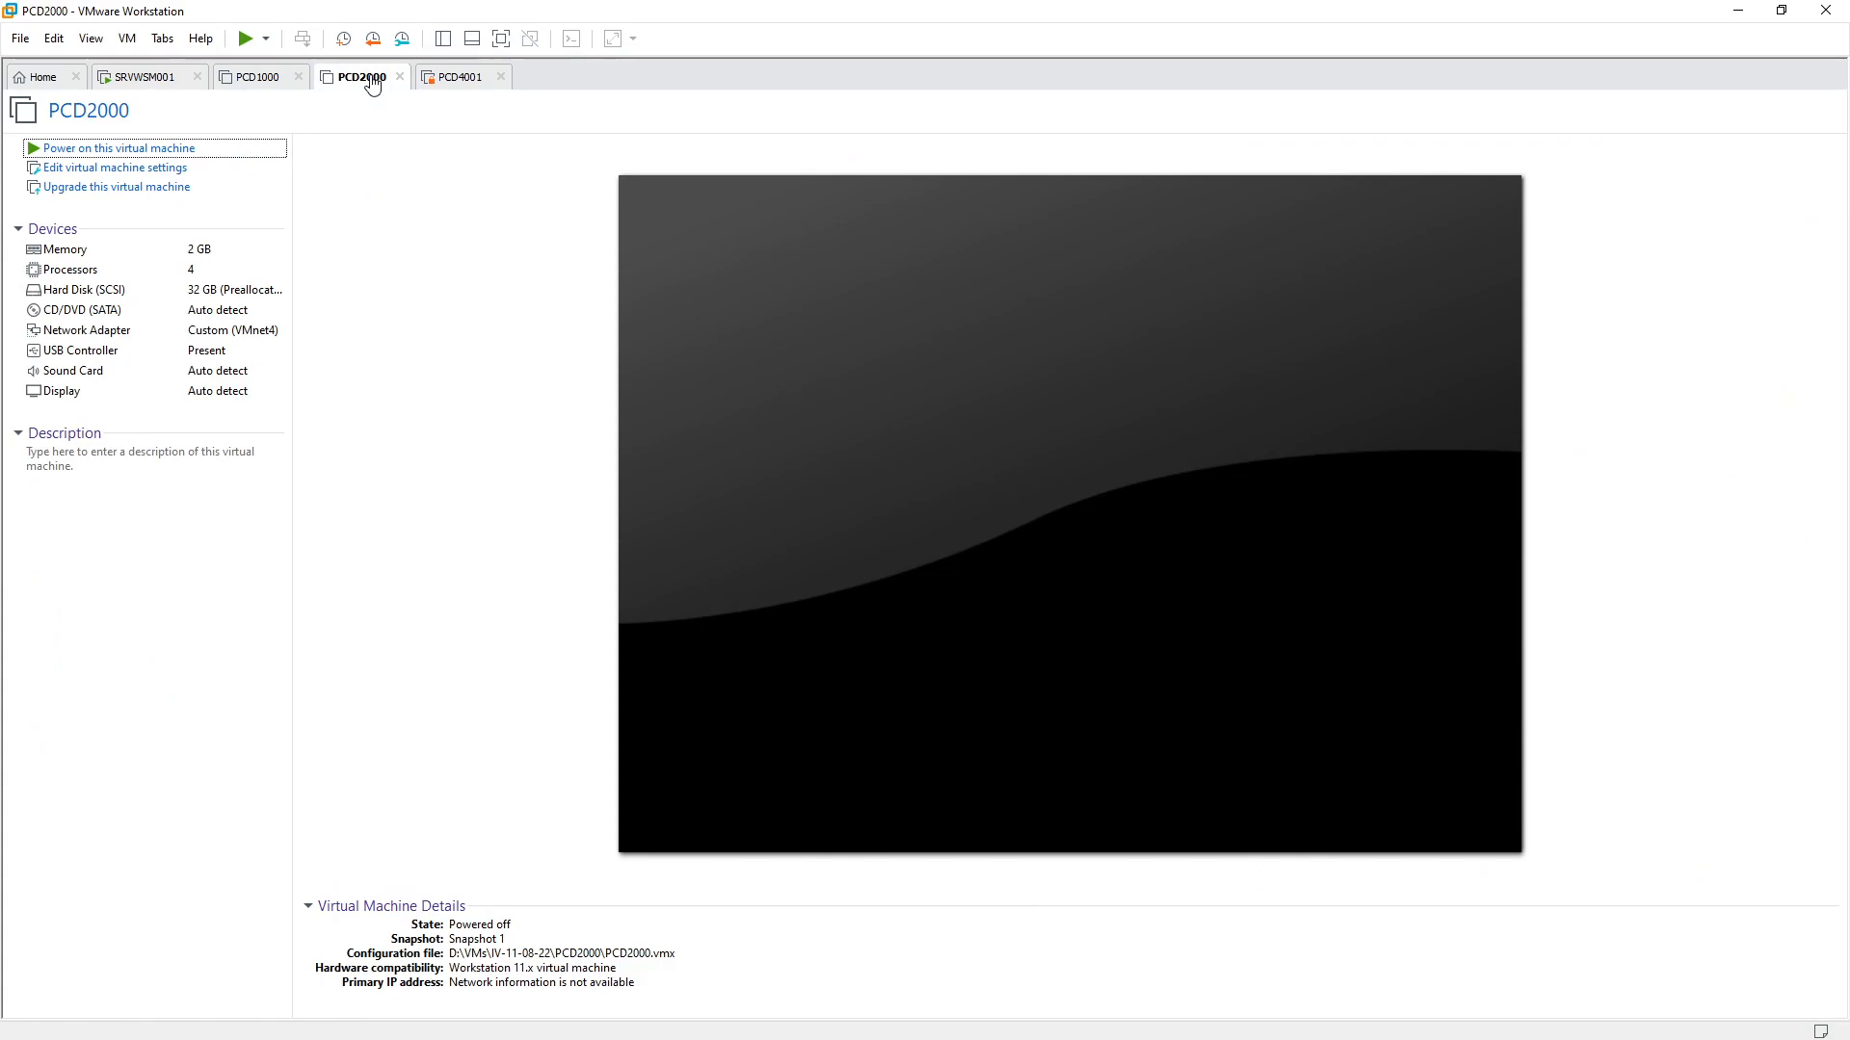
click(161, 150)
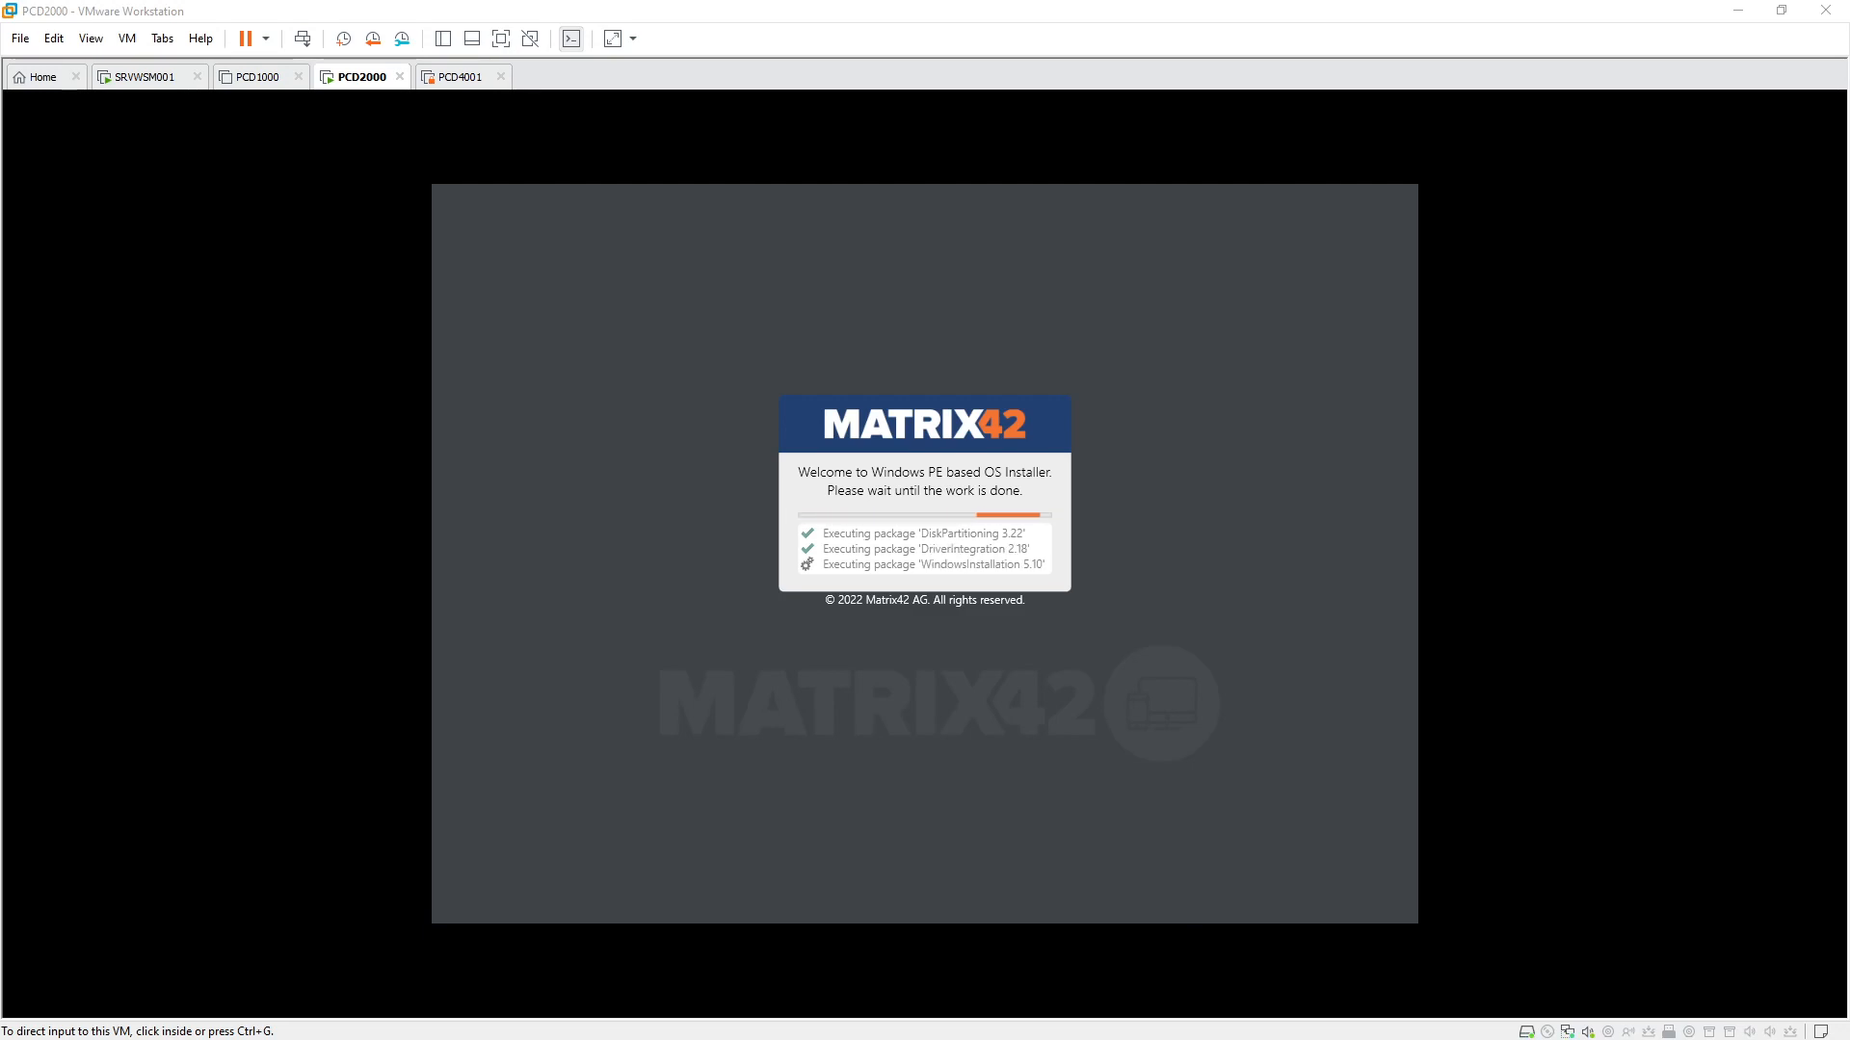
click(153, 77)
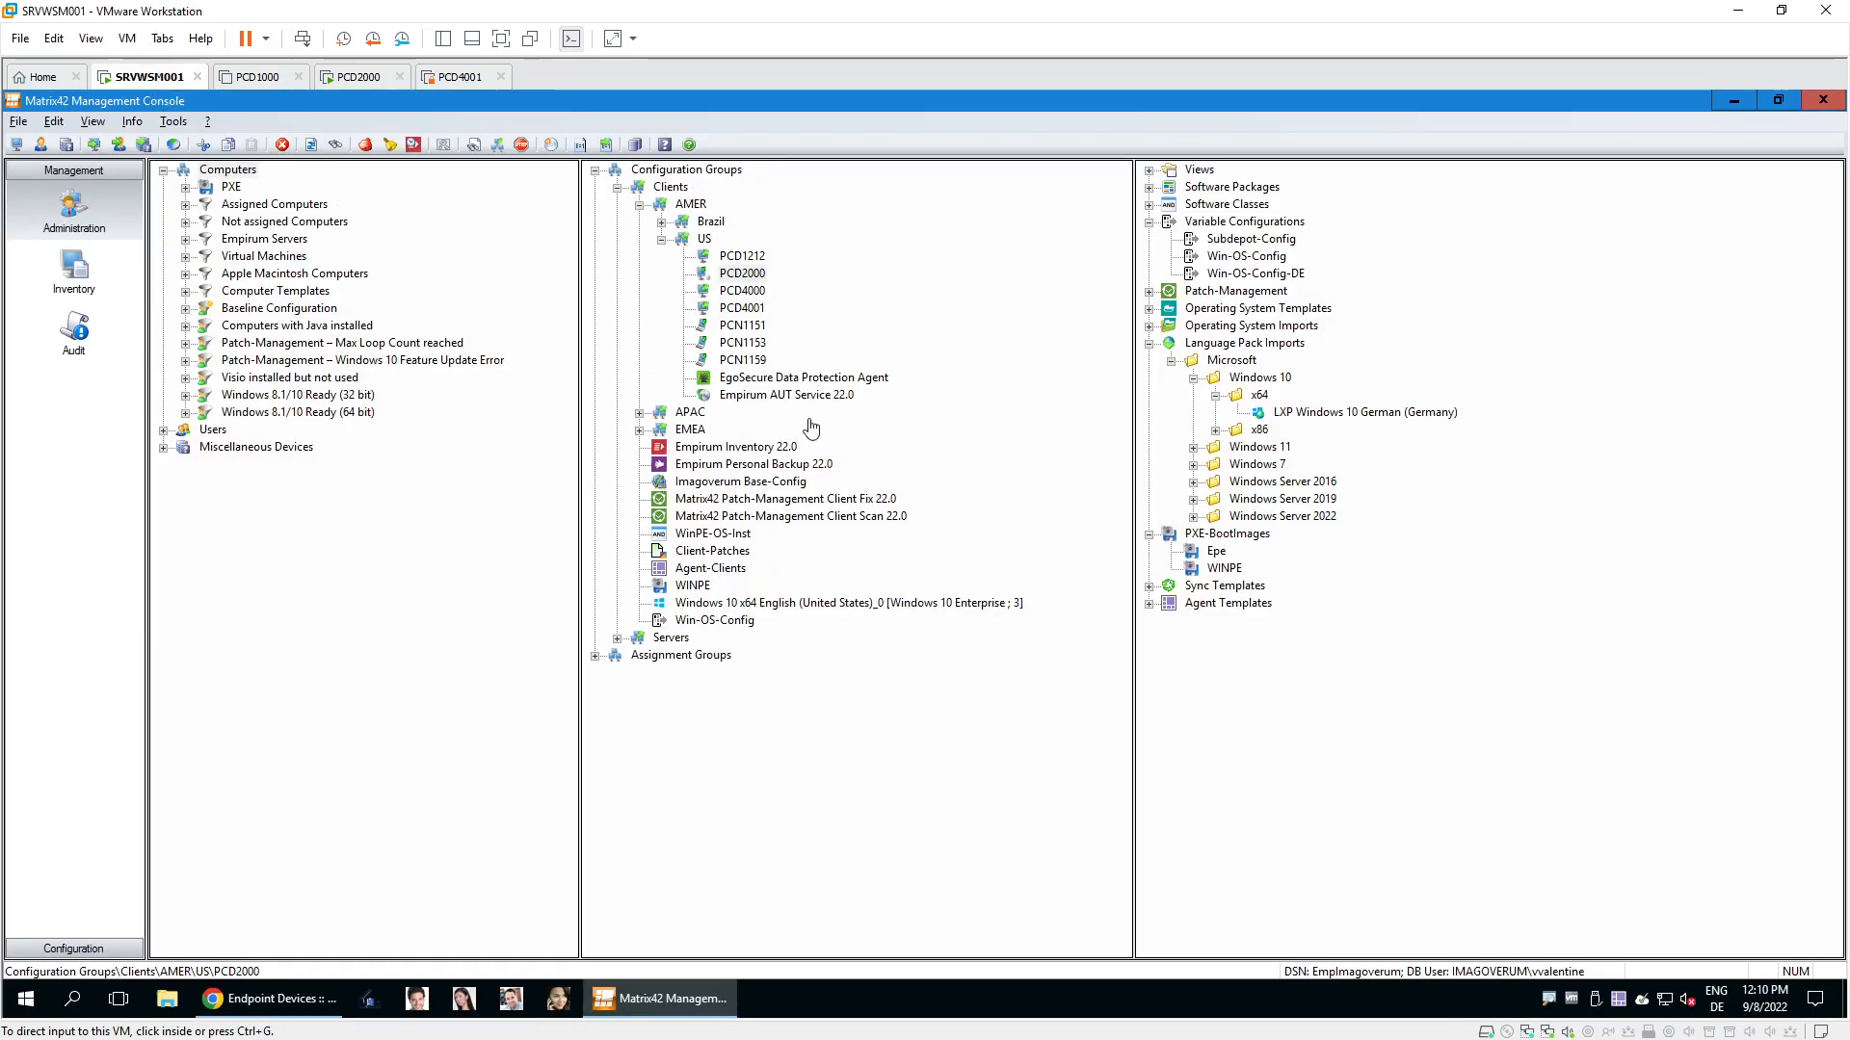
Inspect PCD2000's WindowsInstallation, DriverIntegration and DiskPartitioning log entries and its PXE Log.
right_click(760, 275)
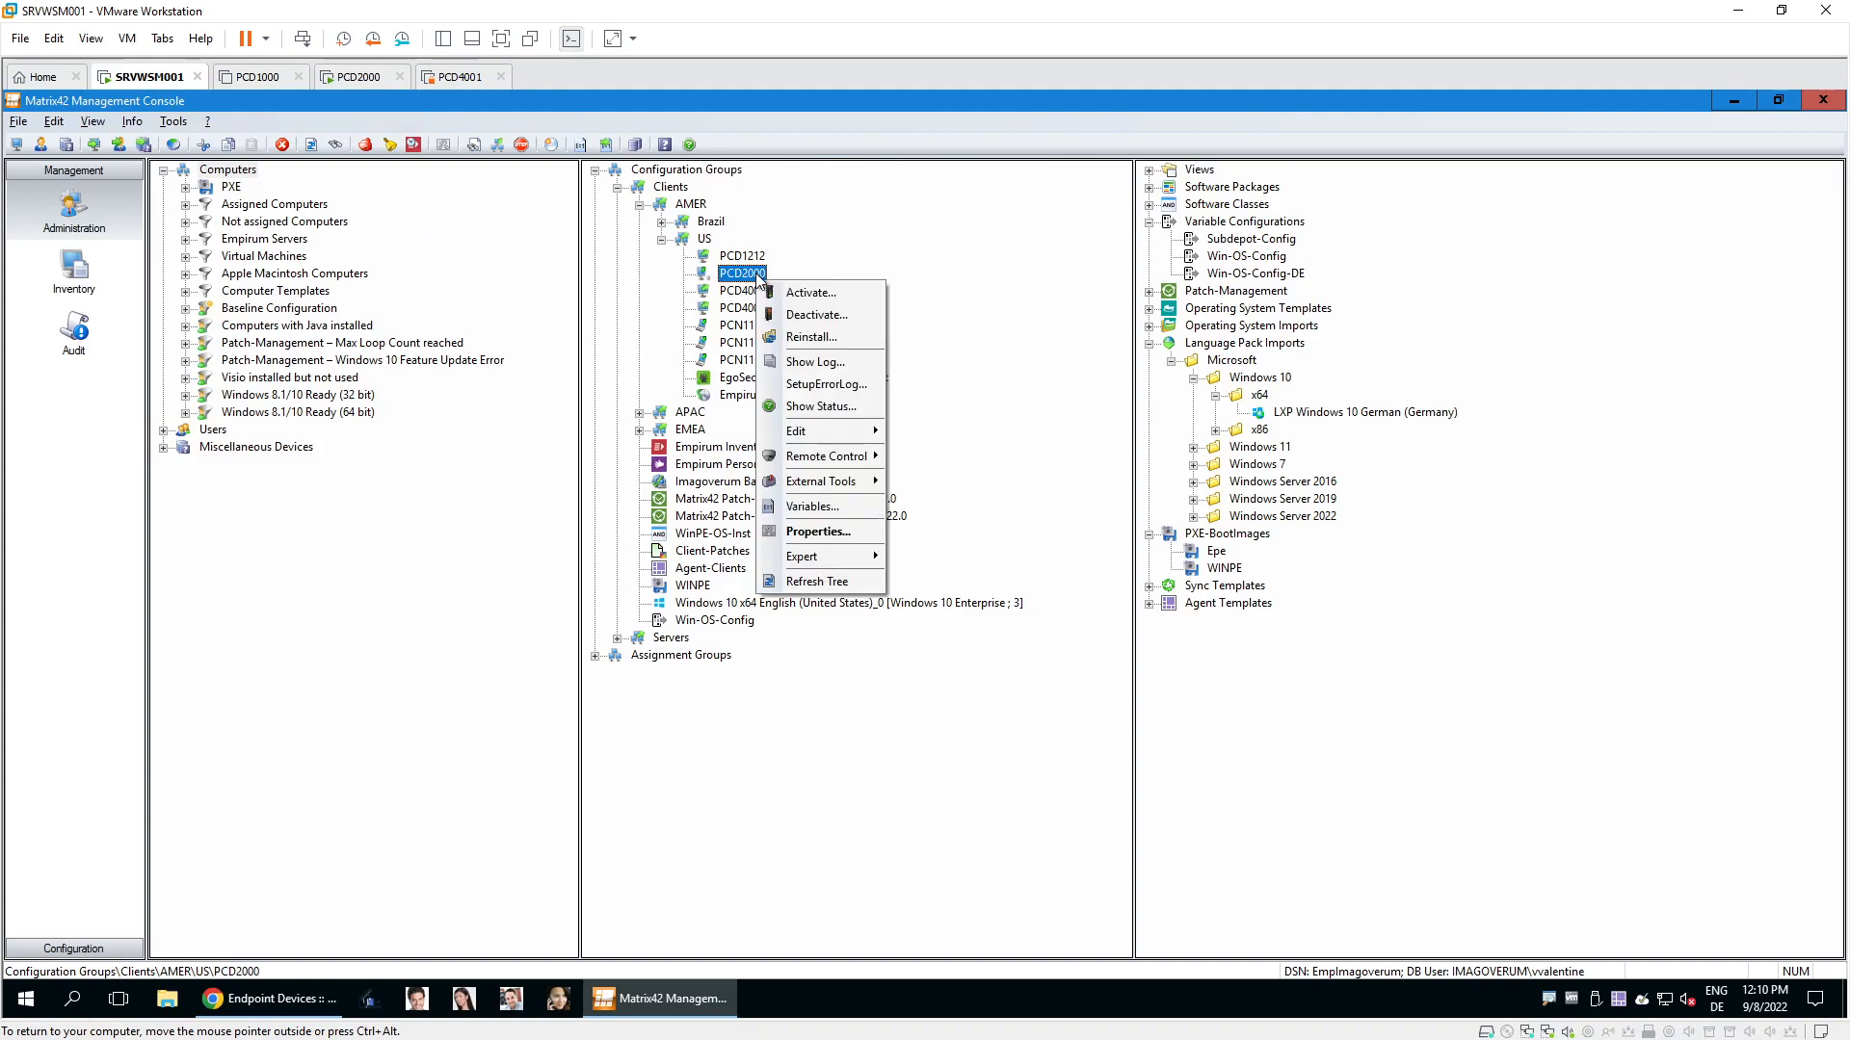
click(809, 362)
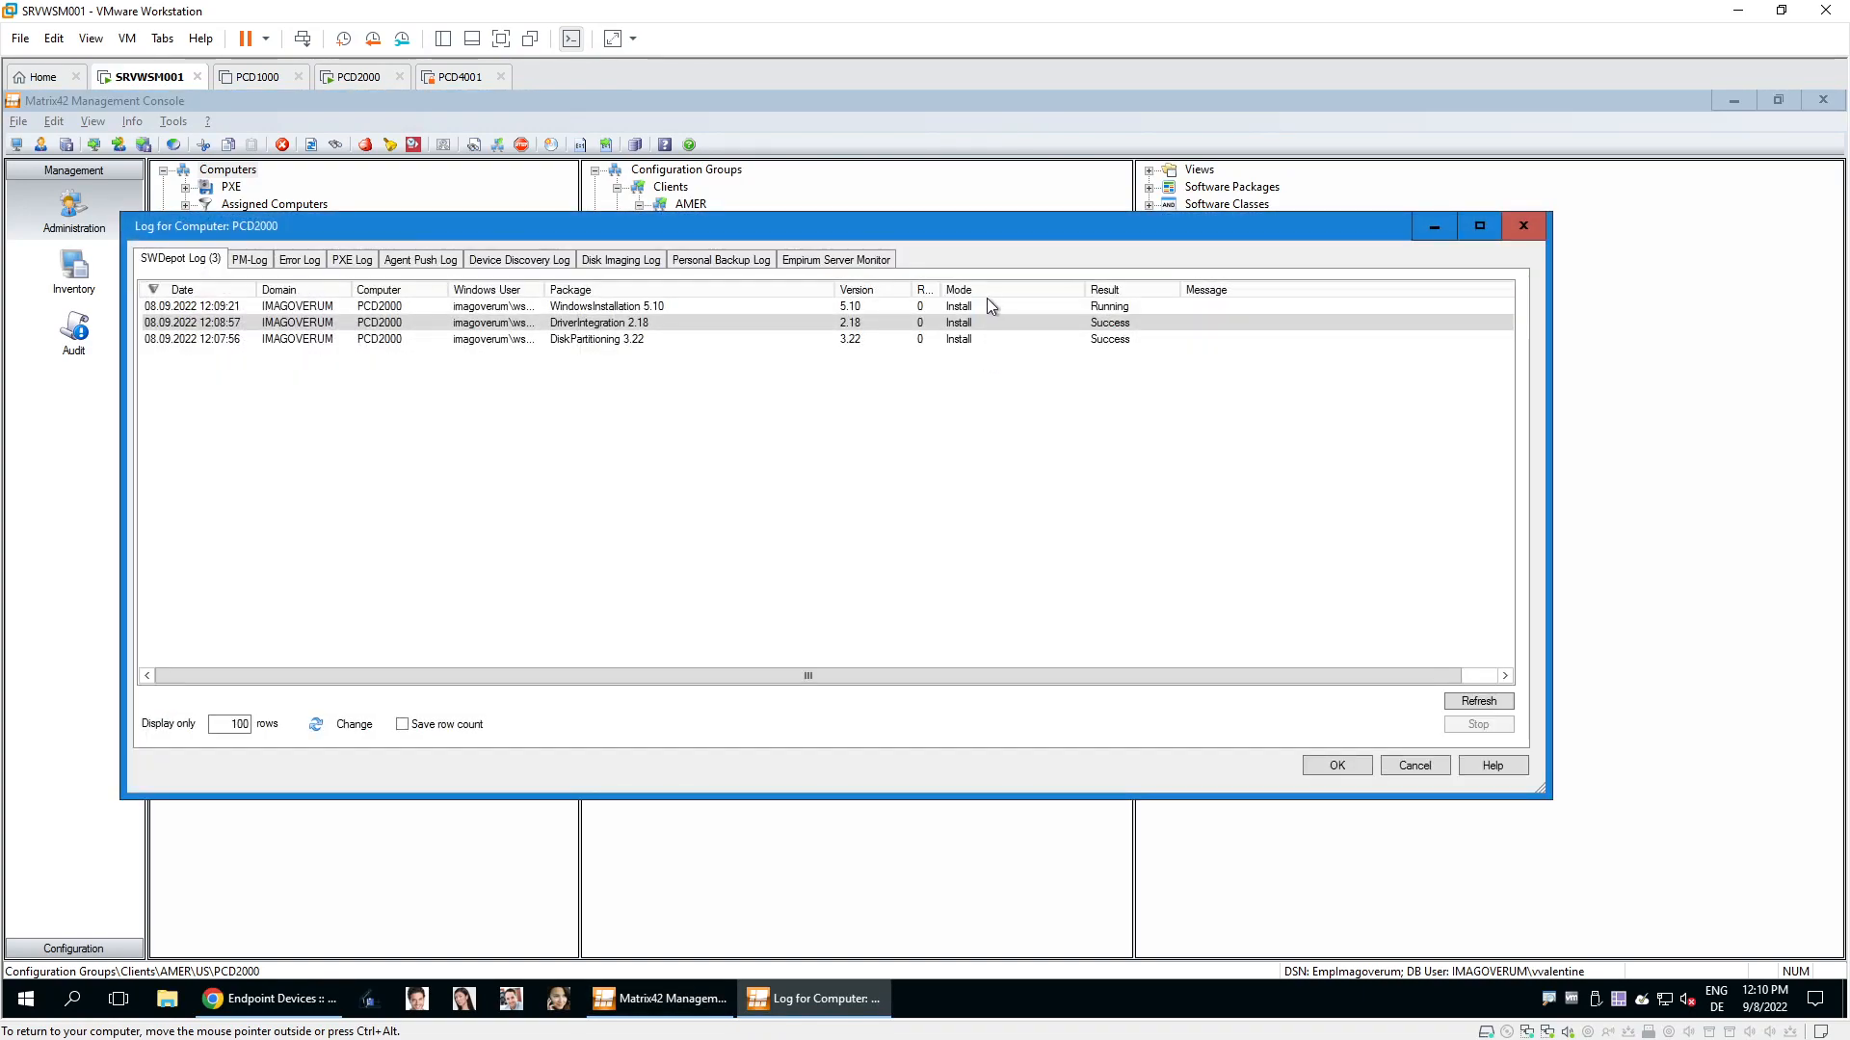
click(985, 307)
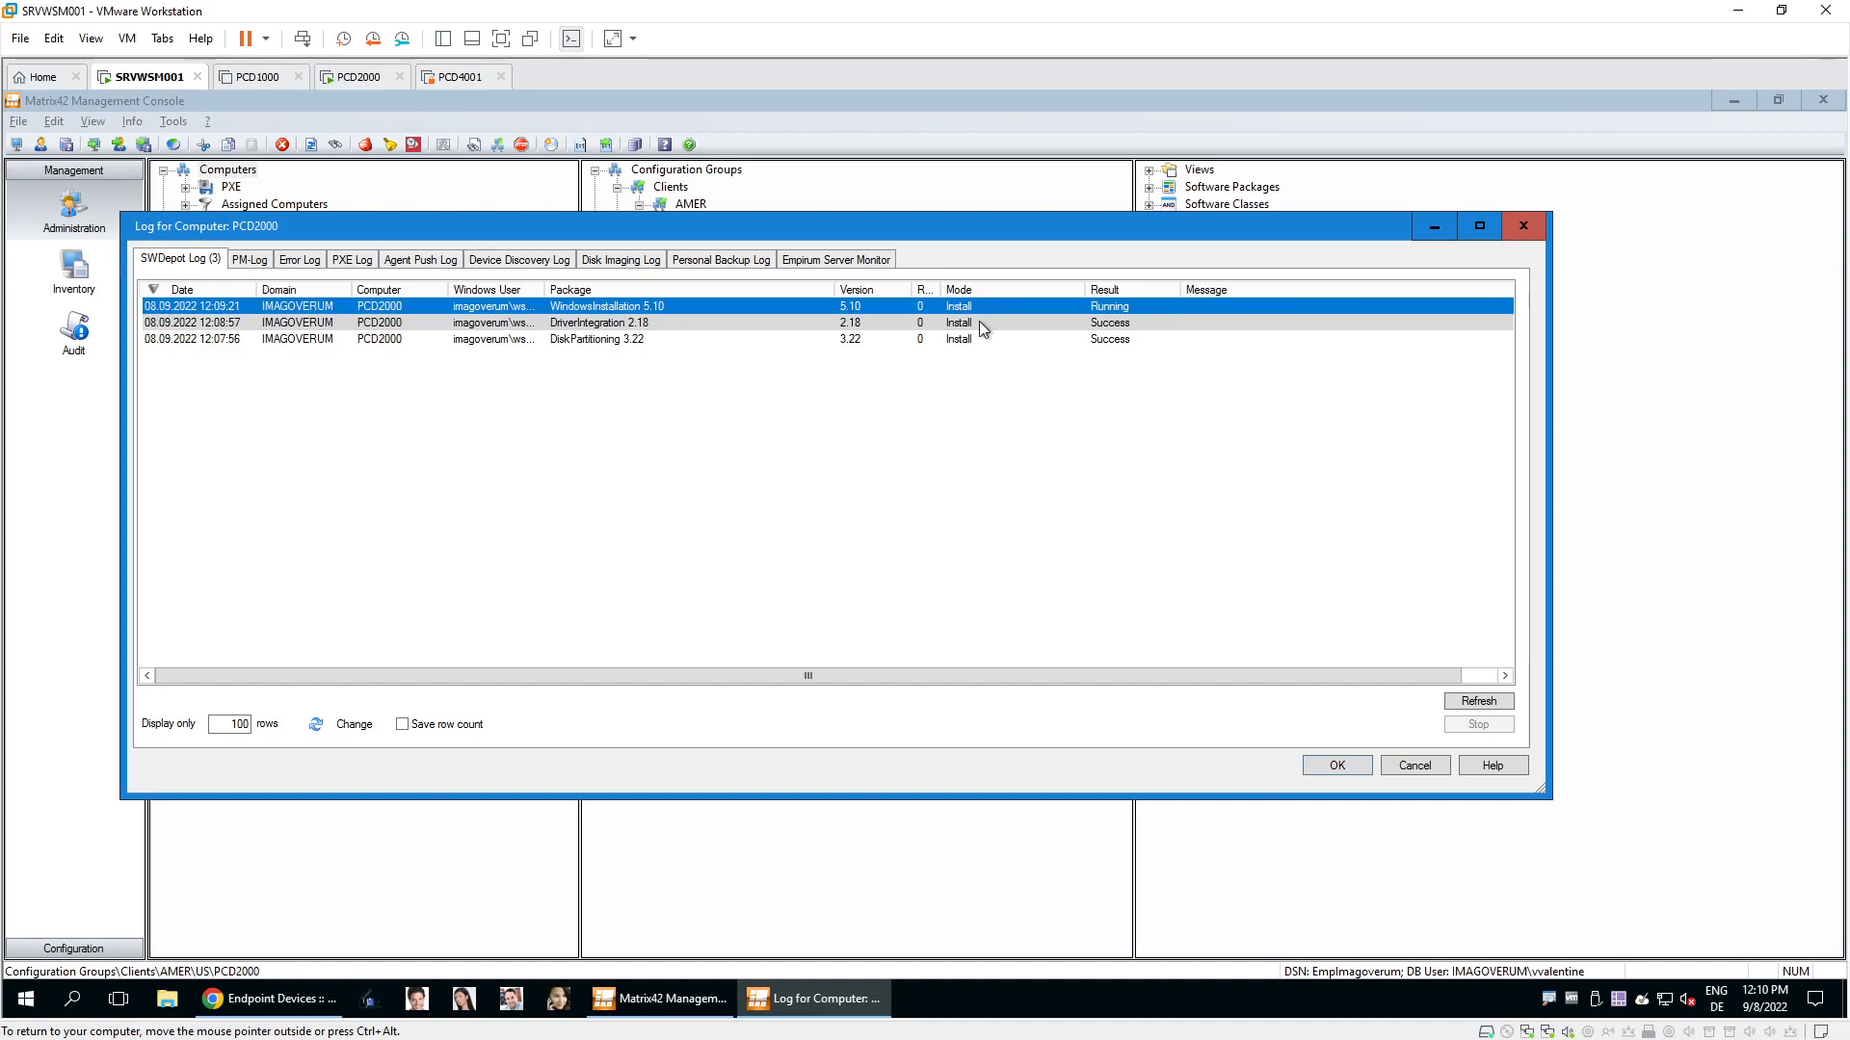
click(983, 327)
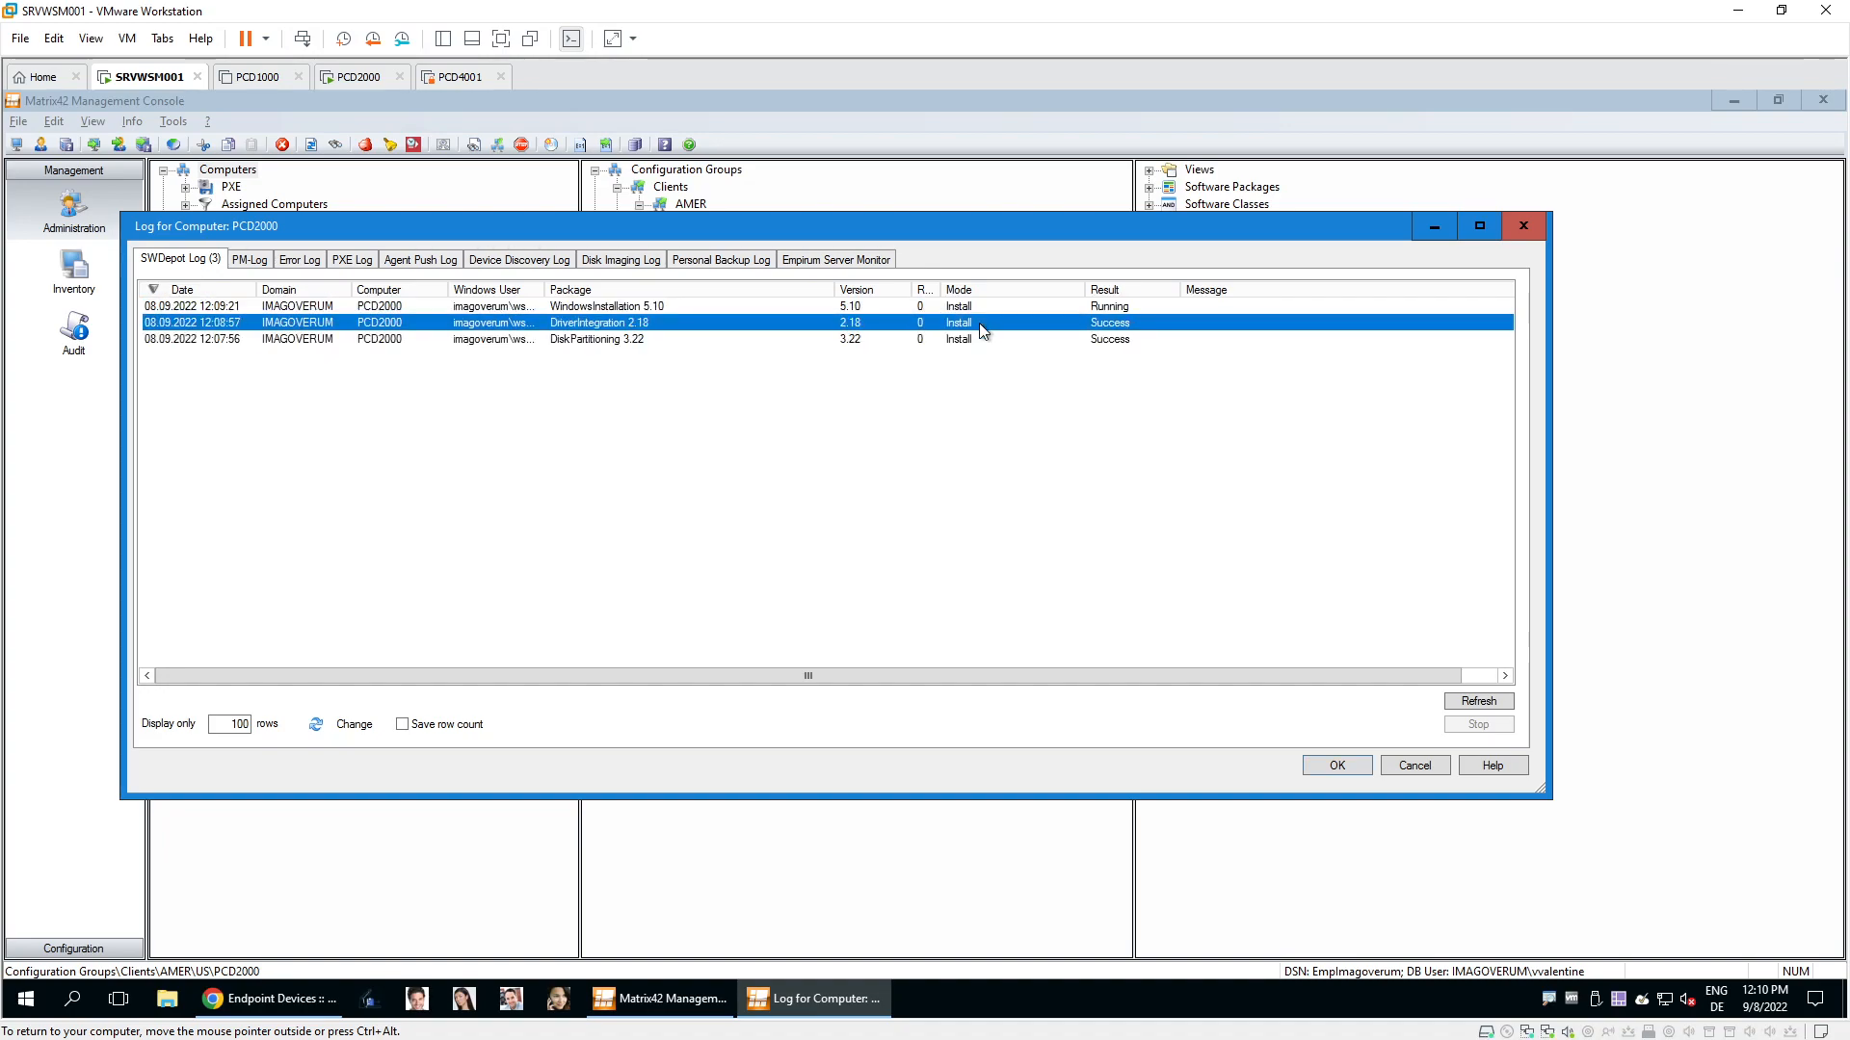
click(981, 340)
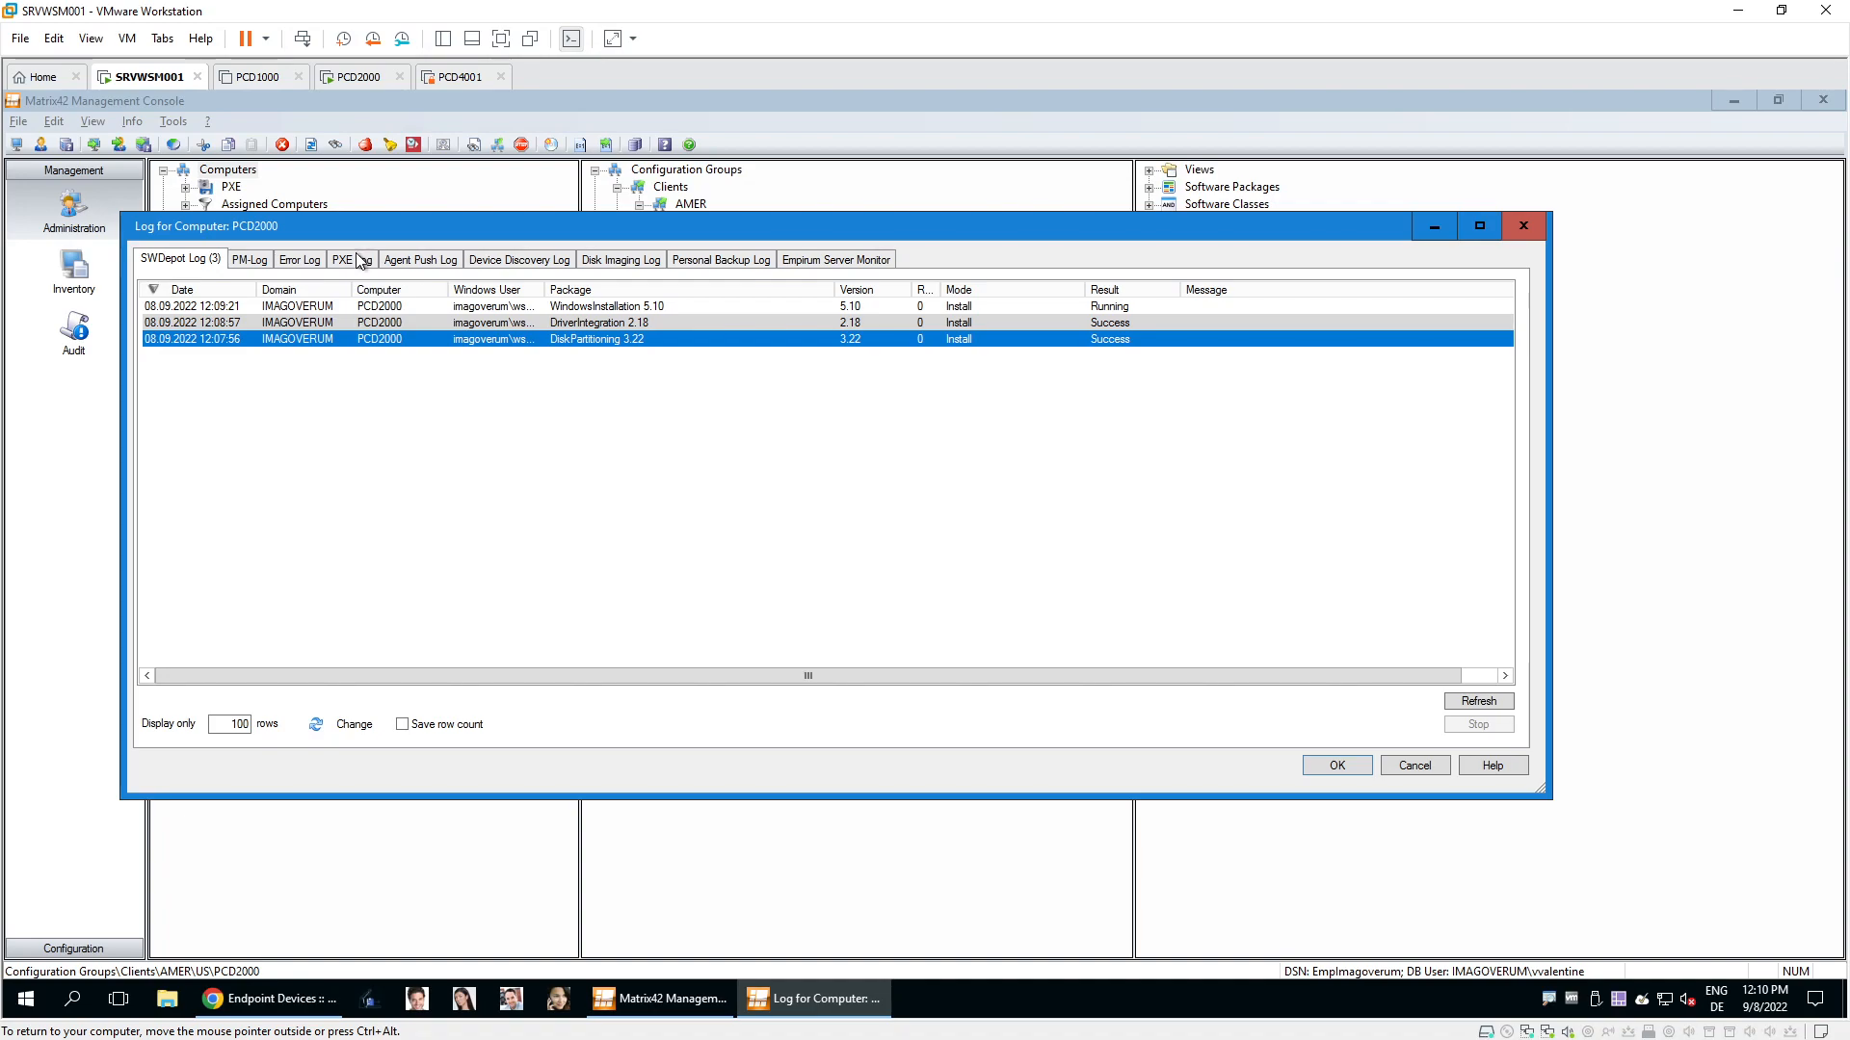
click(360, 260)
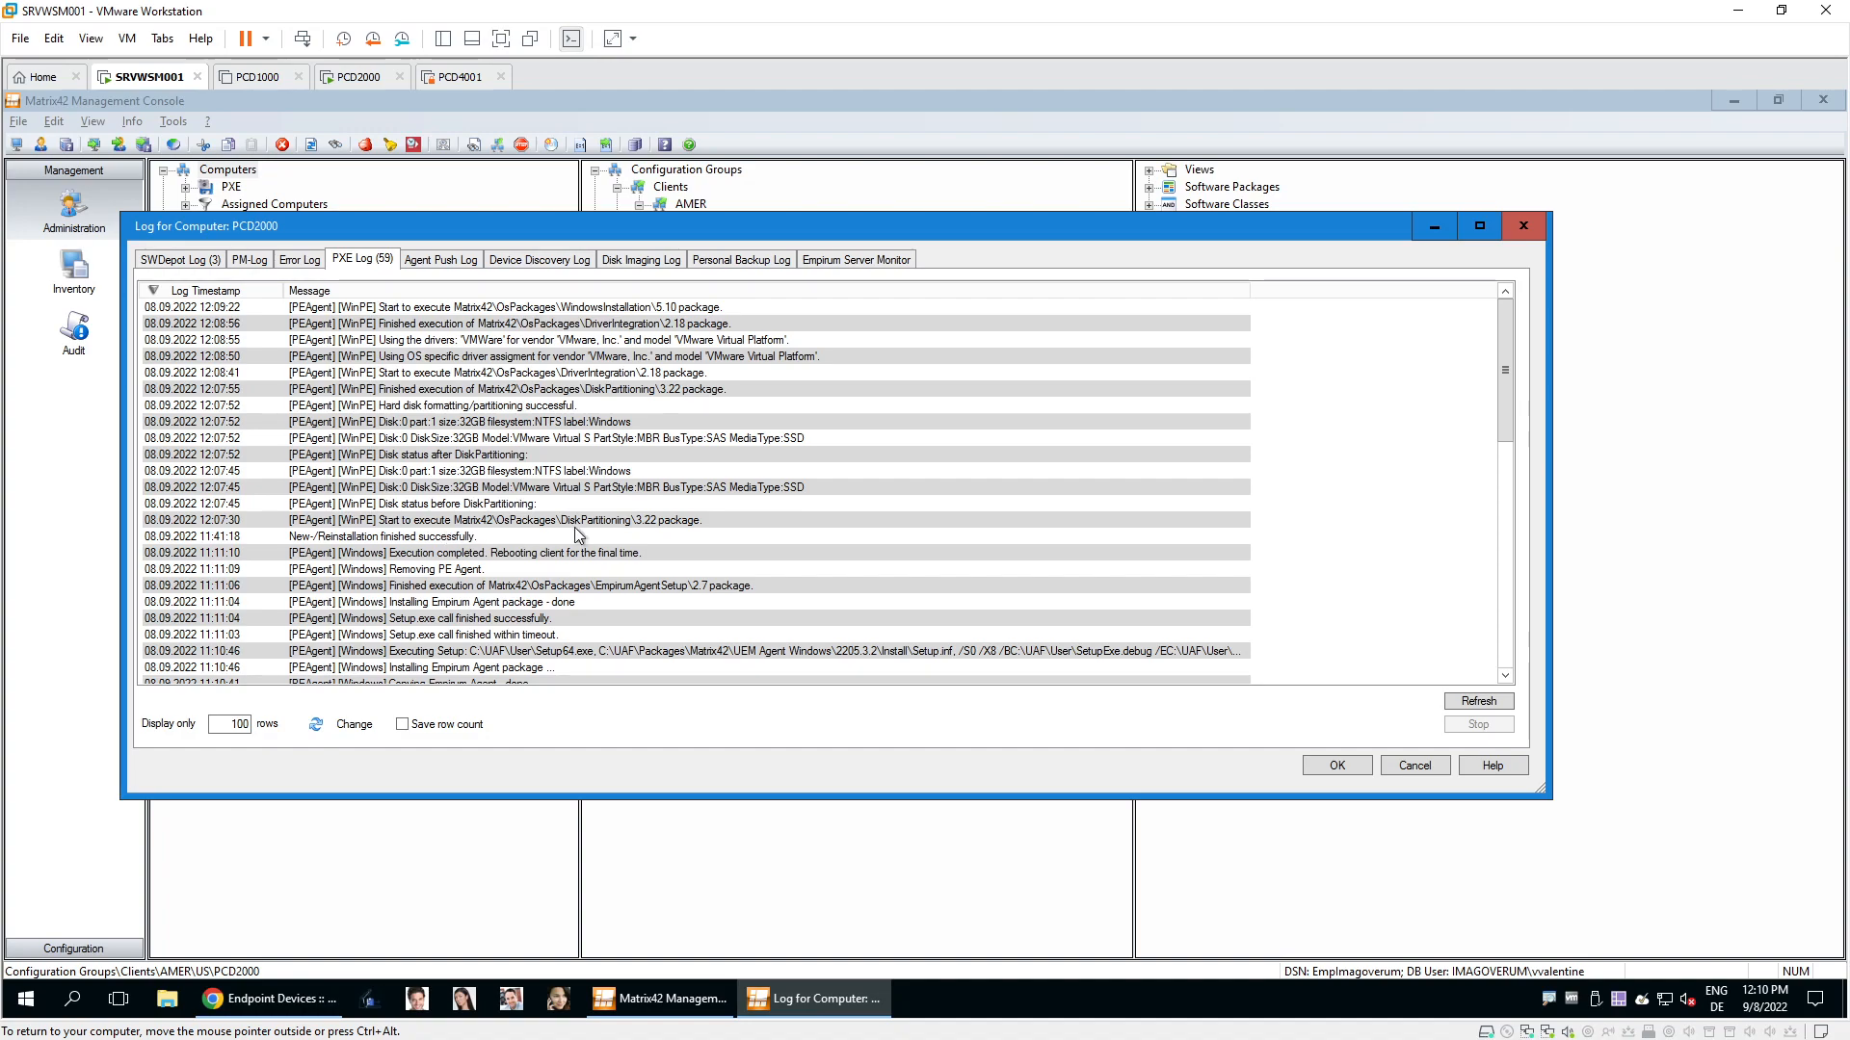
click(1397, 768)
Wait on PCD2000 until Windows 10 reaches the sign-in screen, then return to SRVWSM001.
click(378, 83)
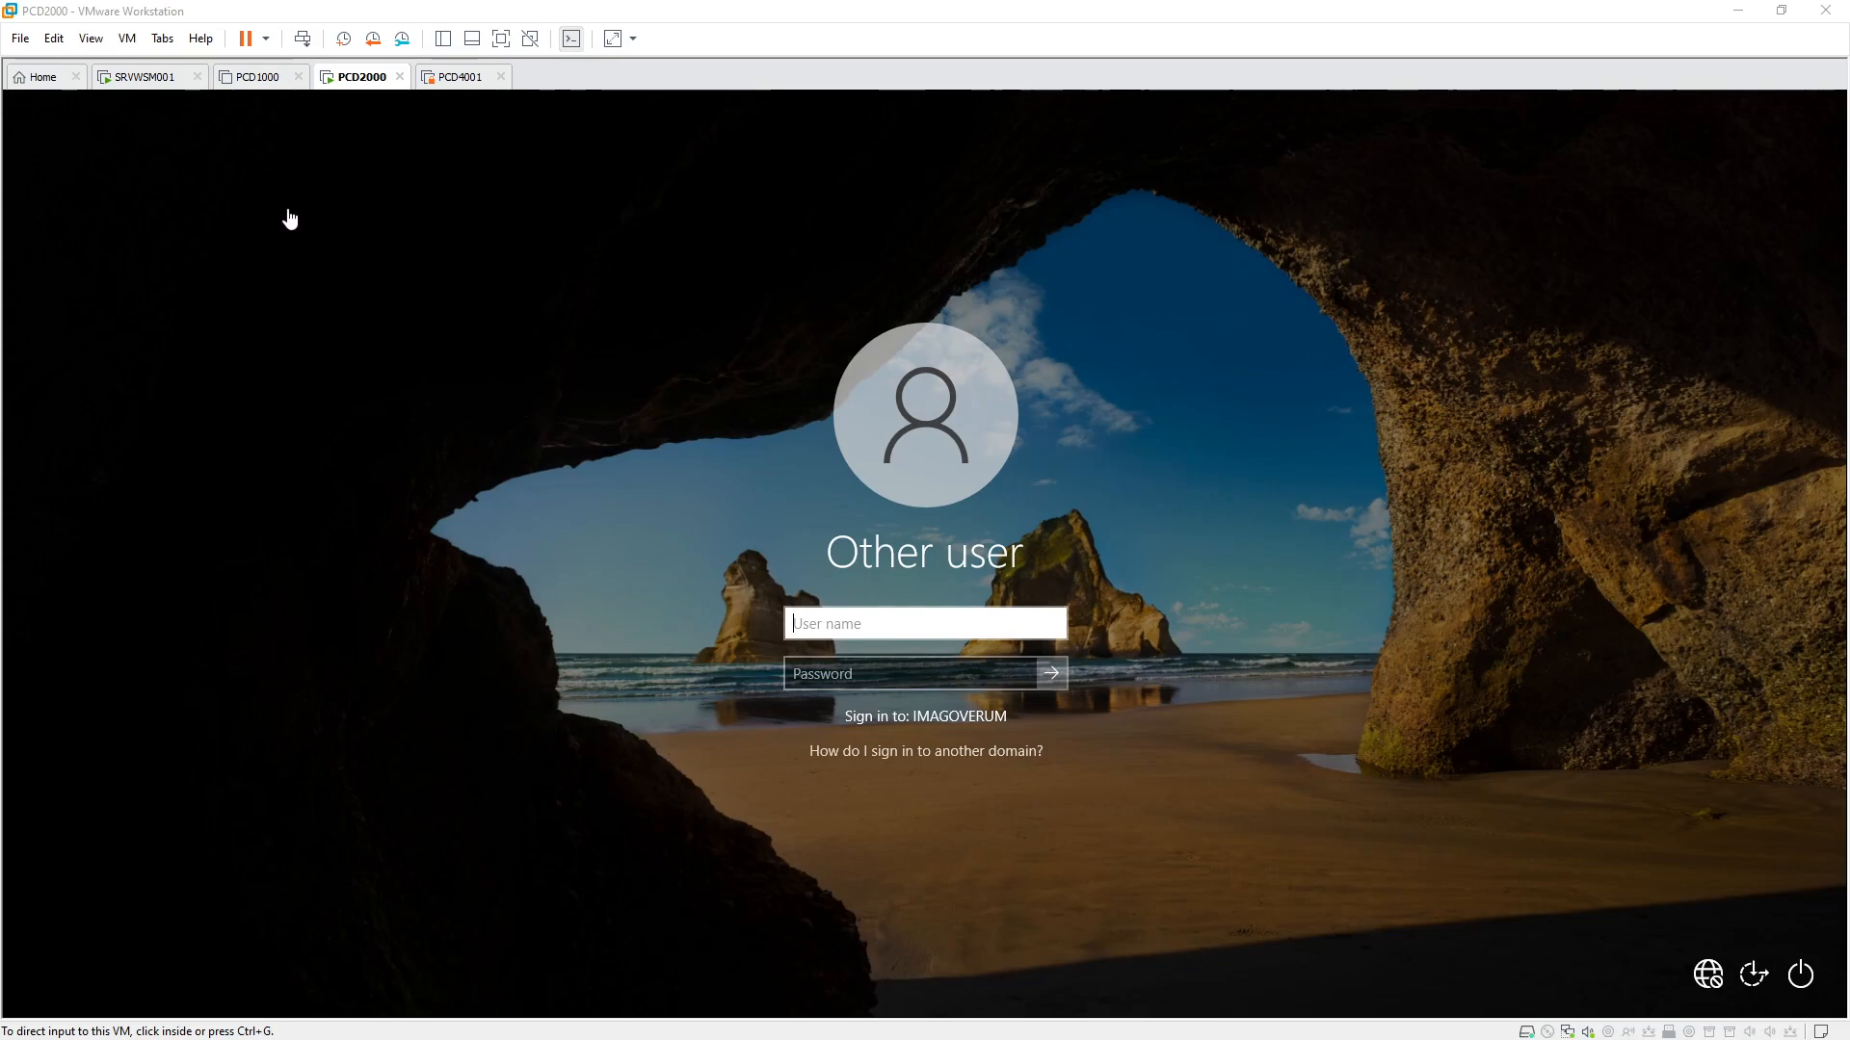
click(142, 77)
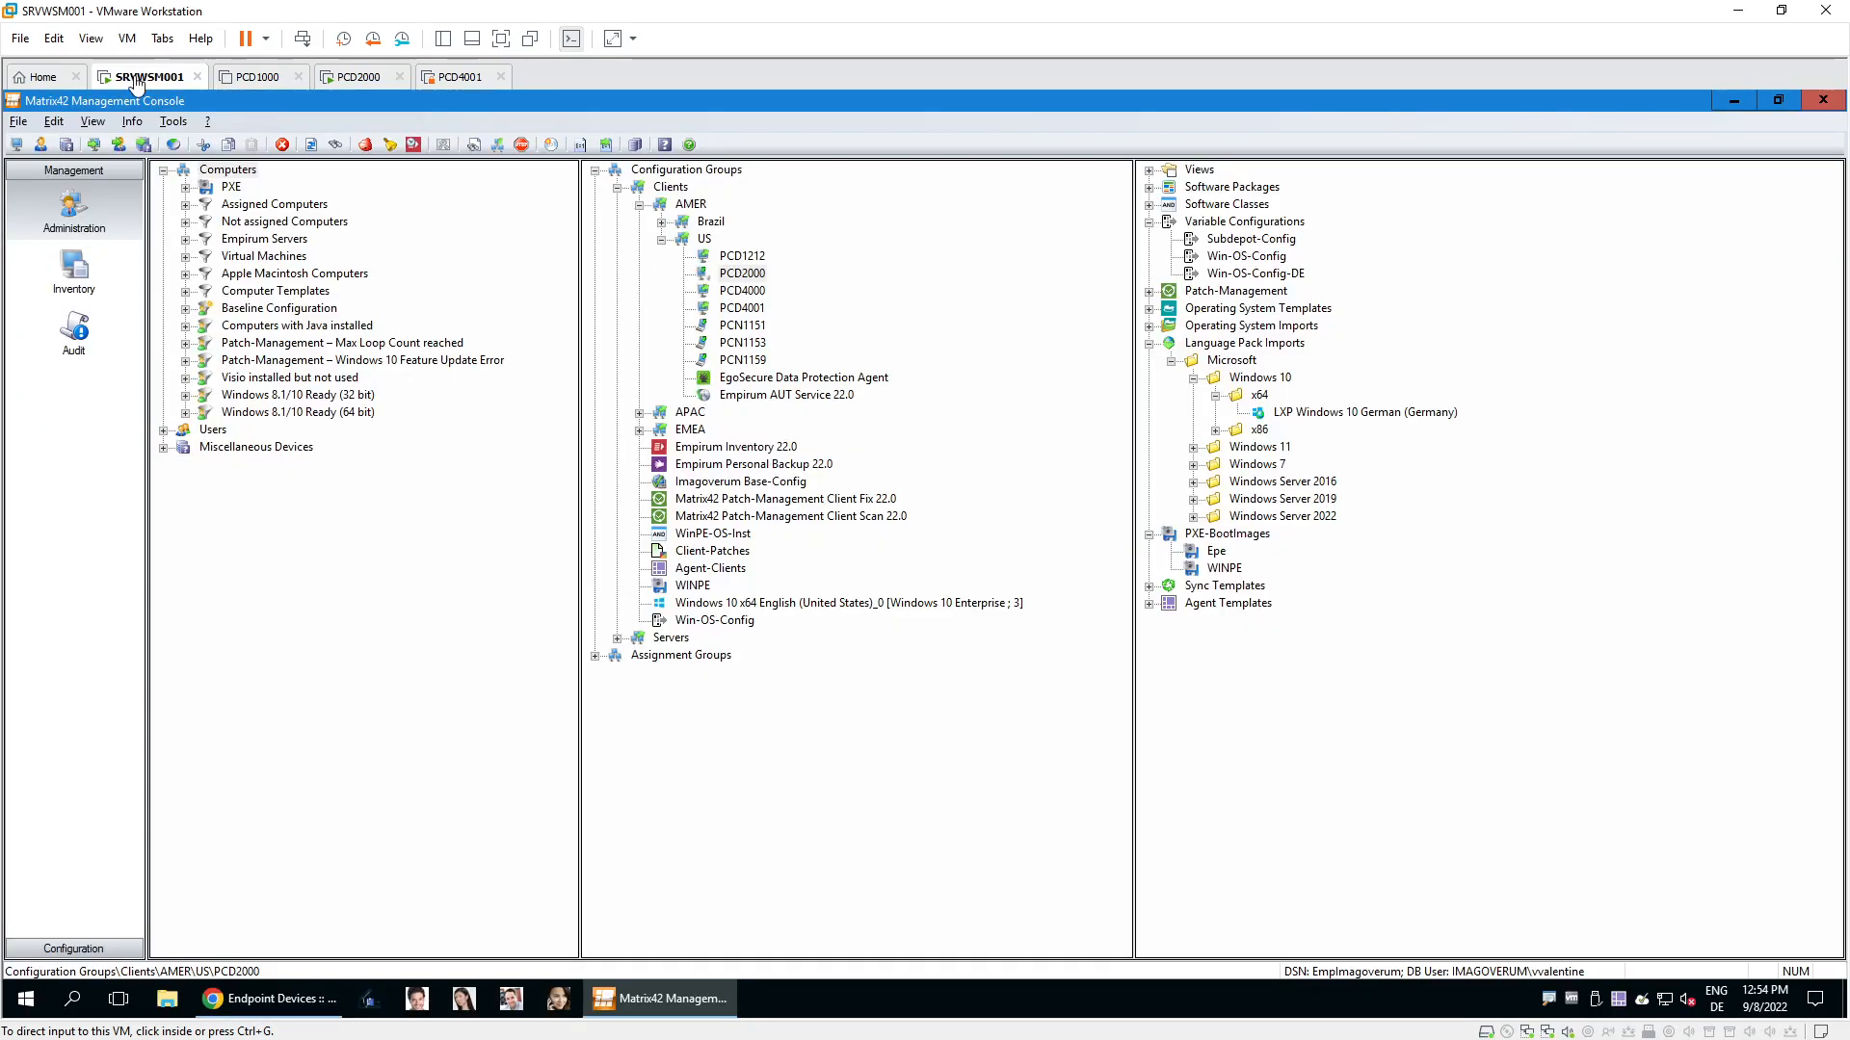
Check PCD2000's status shows all 16 packages installed, then switch to the PCD2000 VM.
right_click(745, 277)
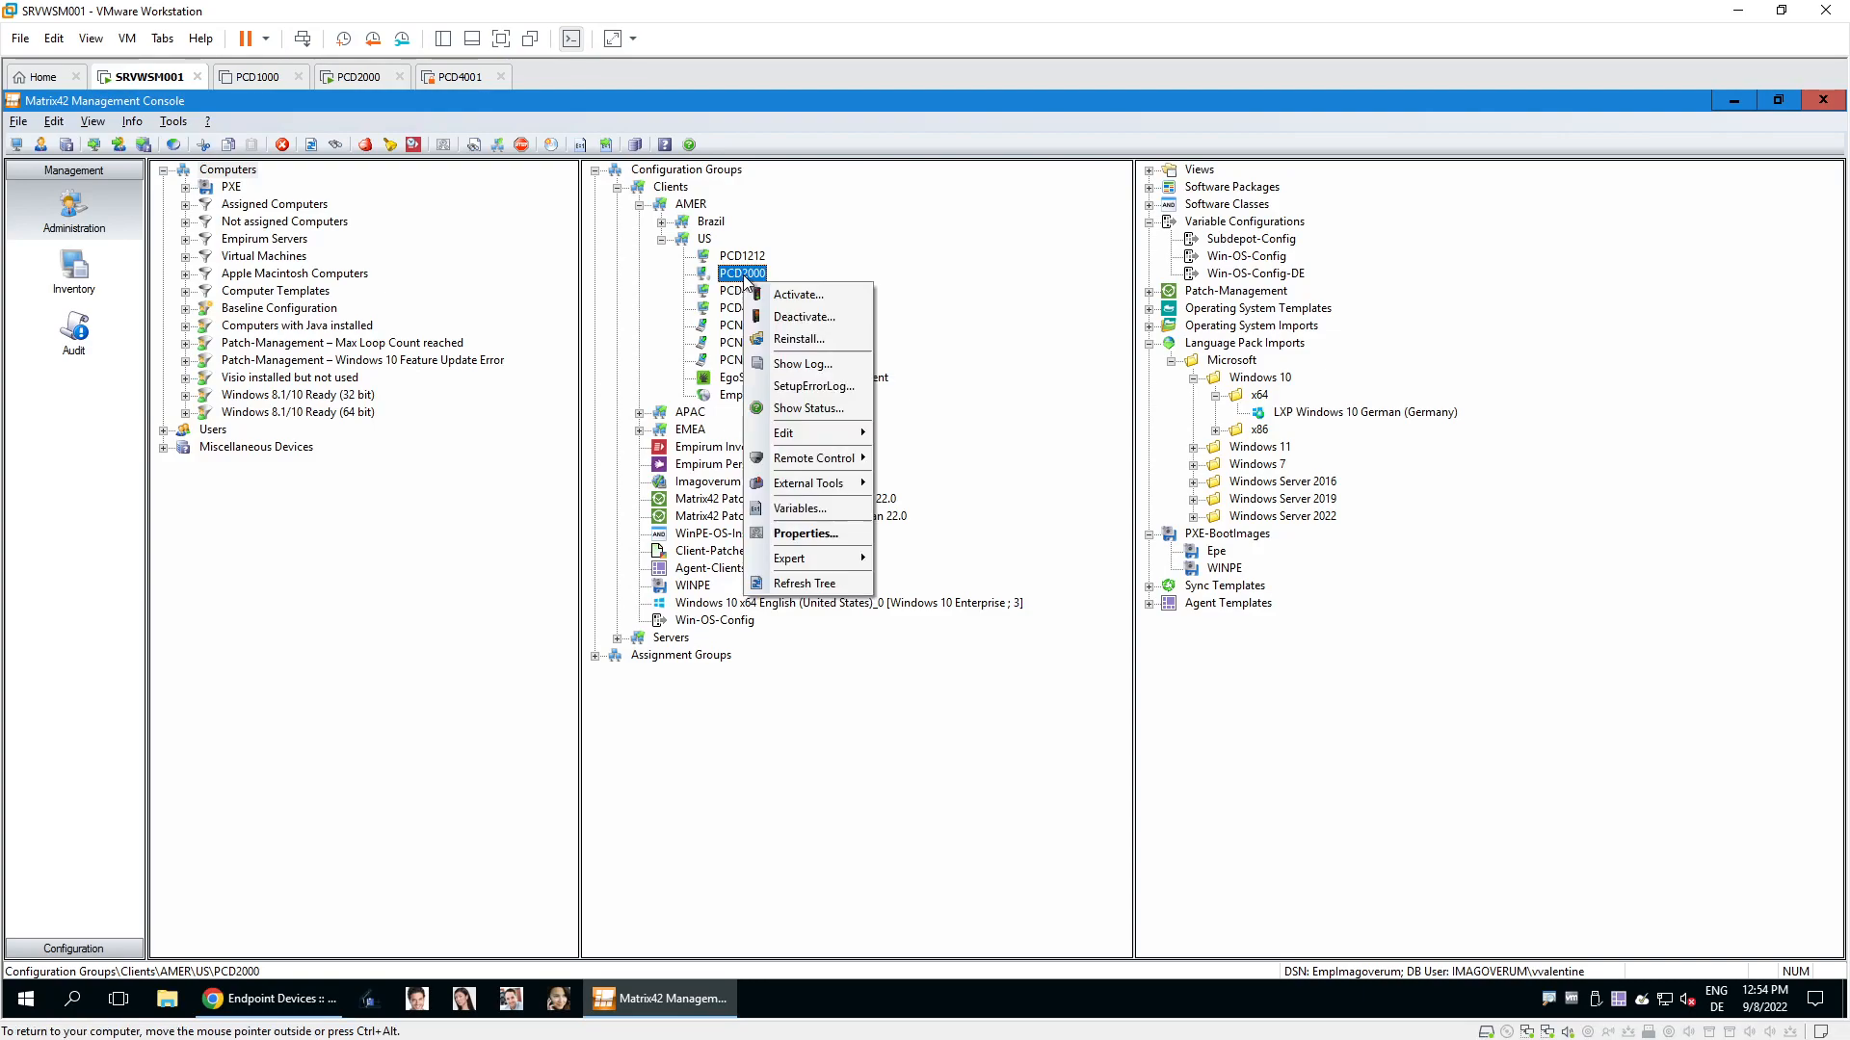
click(809, 408)
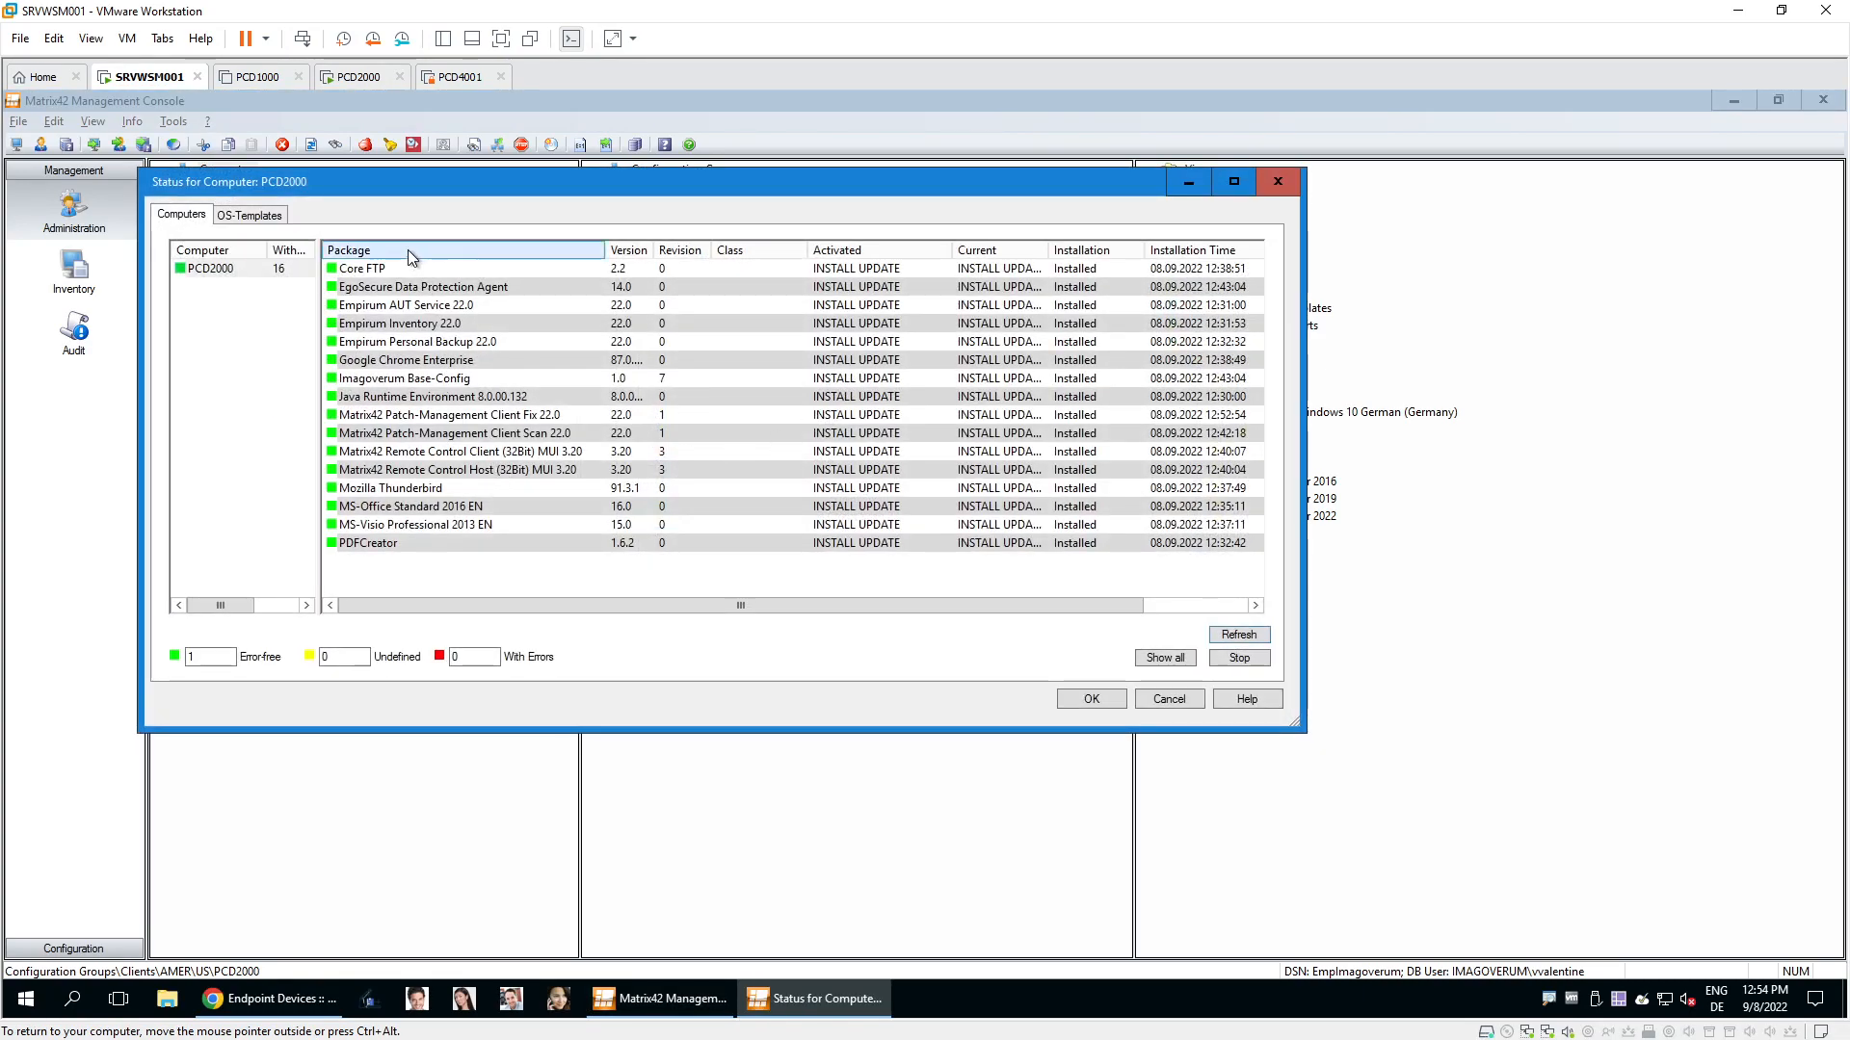
click(1165, 702)
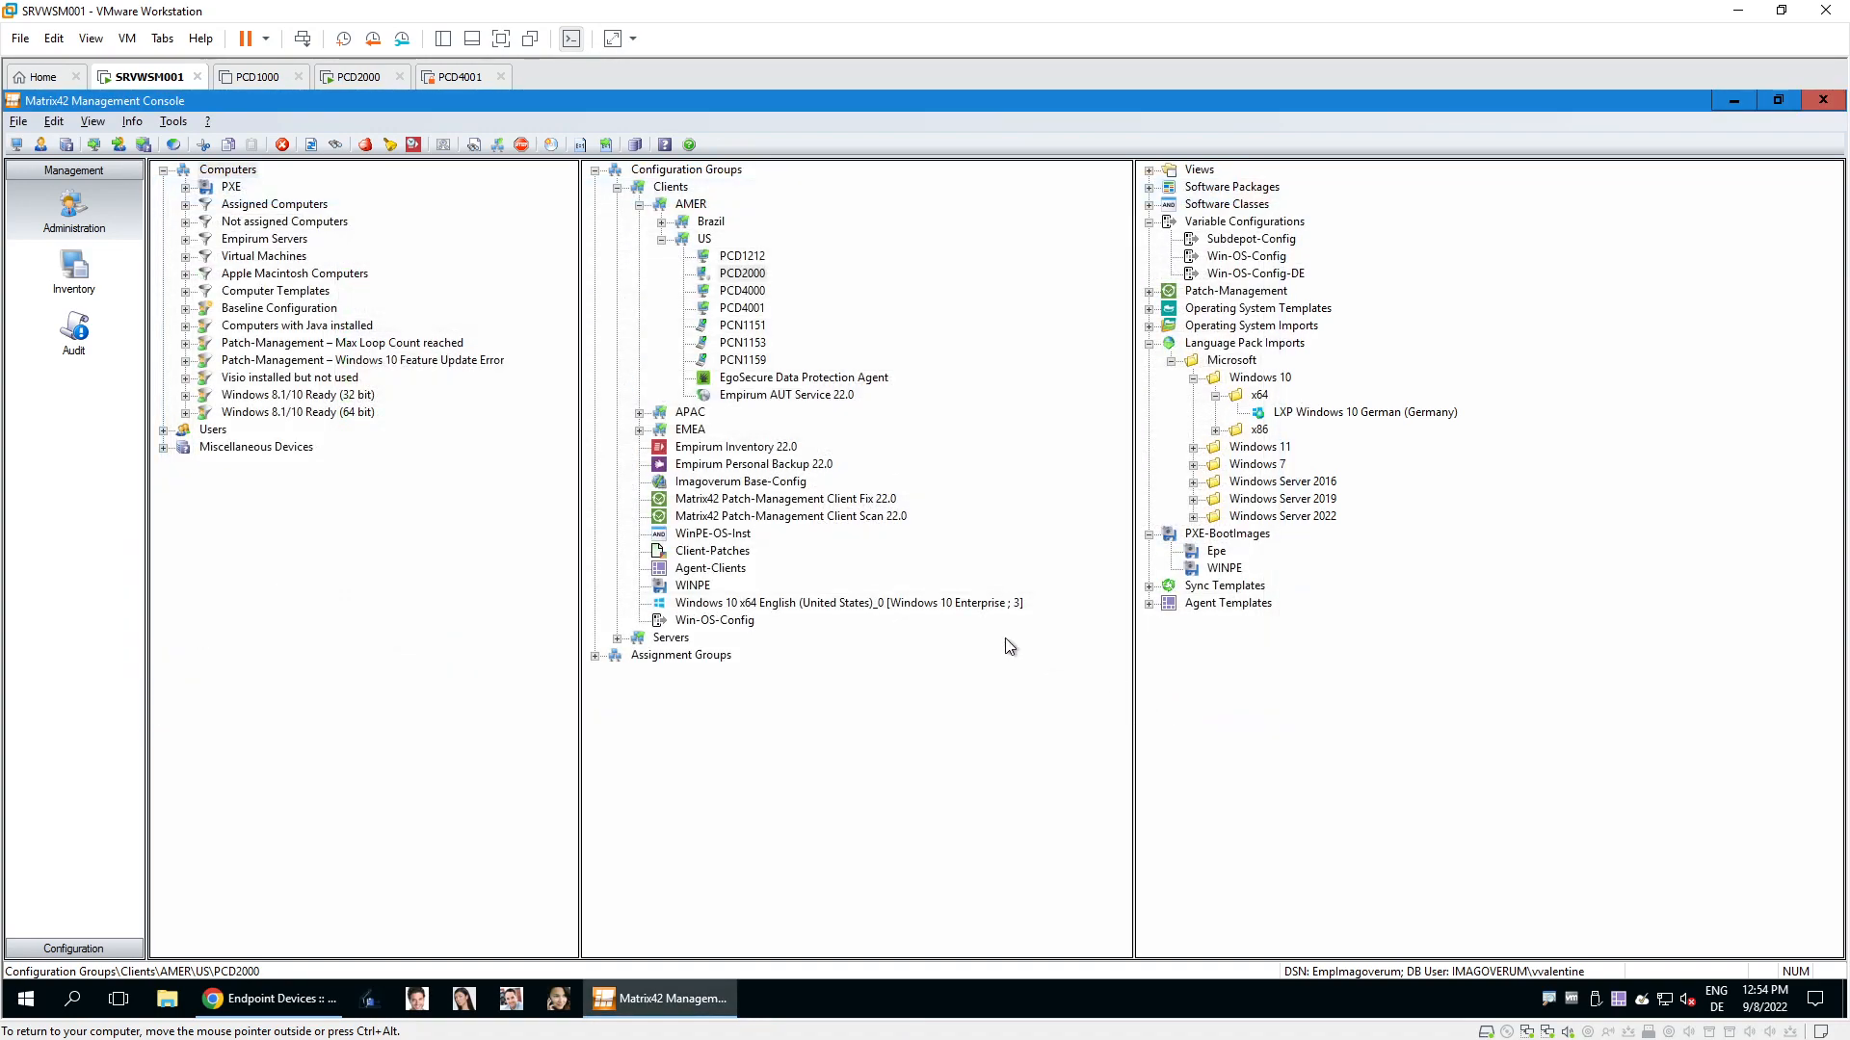
click(353, 75)
Sign in to PCD2000 with the domain user's name and password and reach the desktop.
click(869, 624)
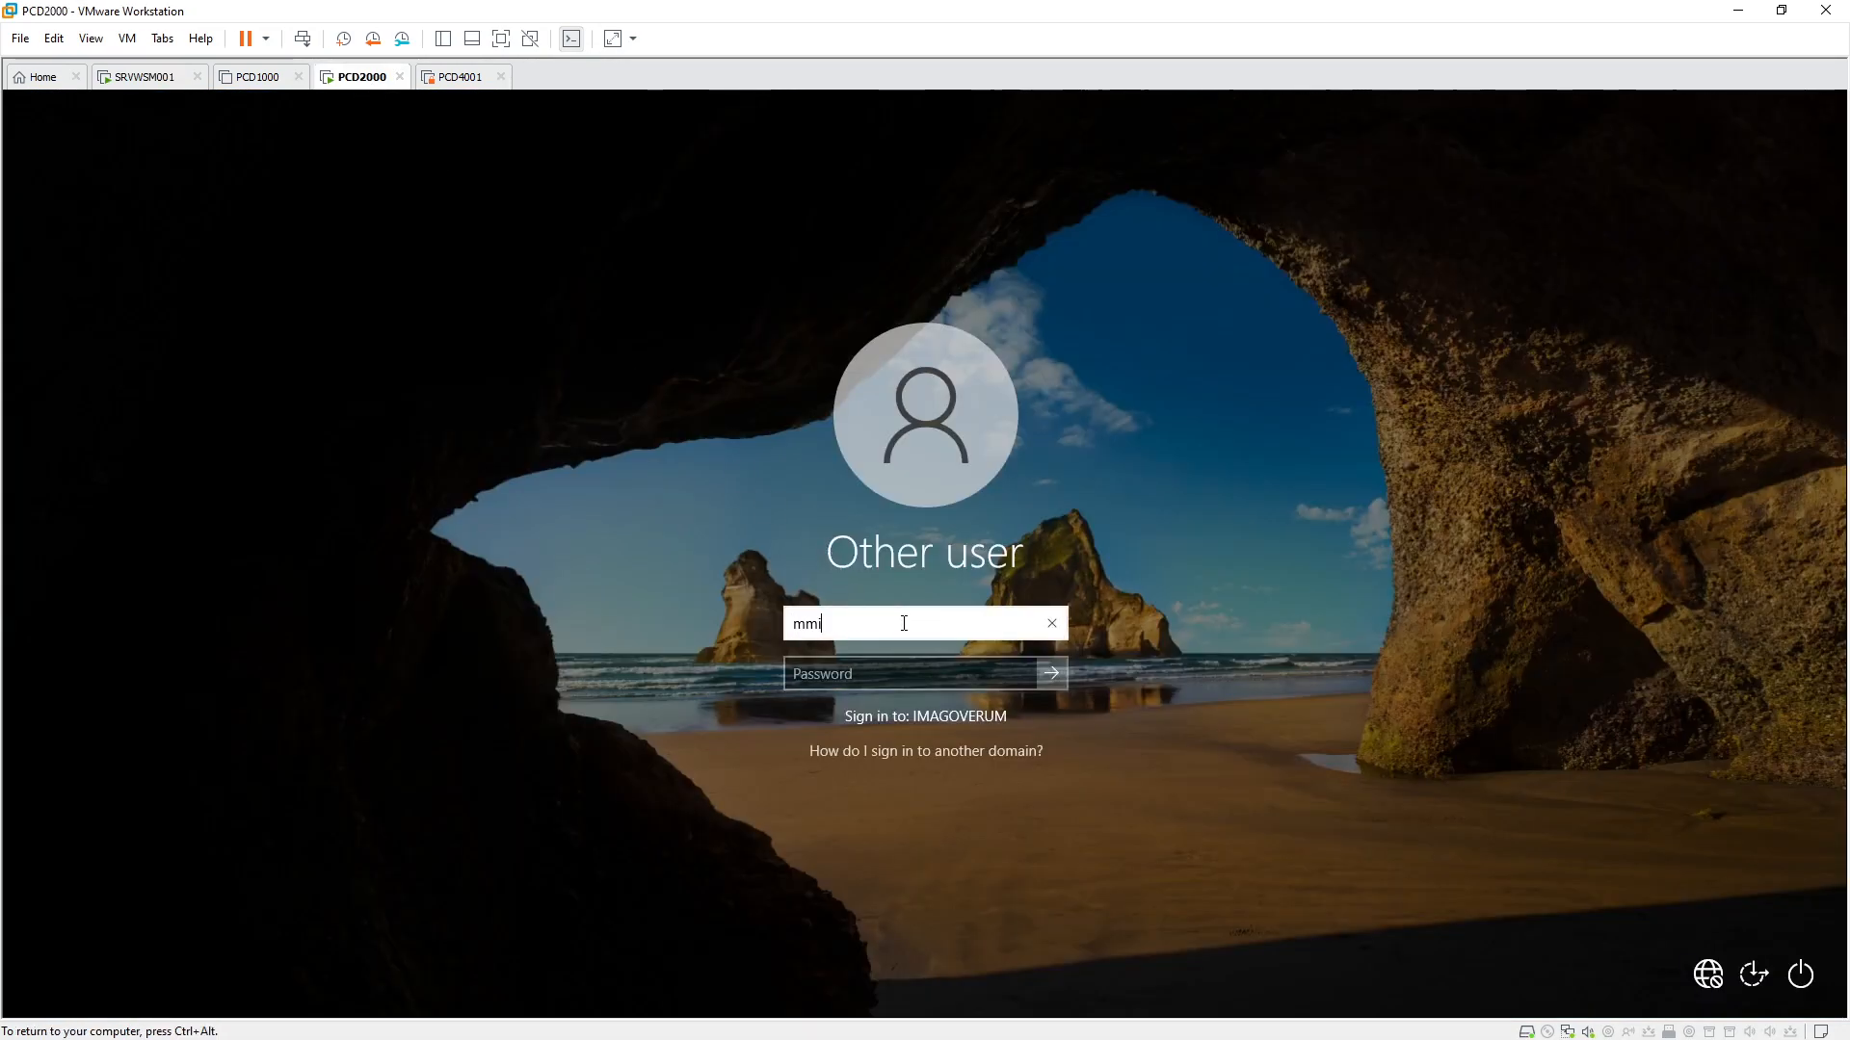
key(Tab)
text(Pa$$w0rd)
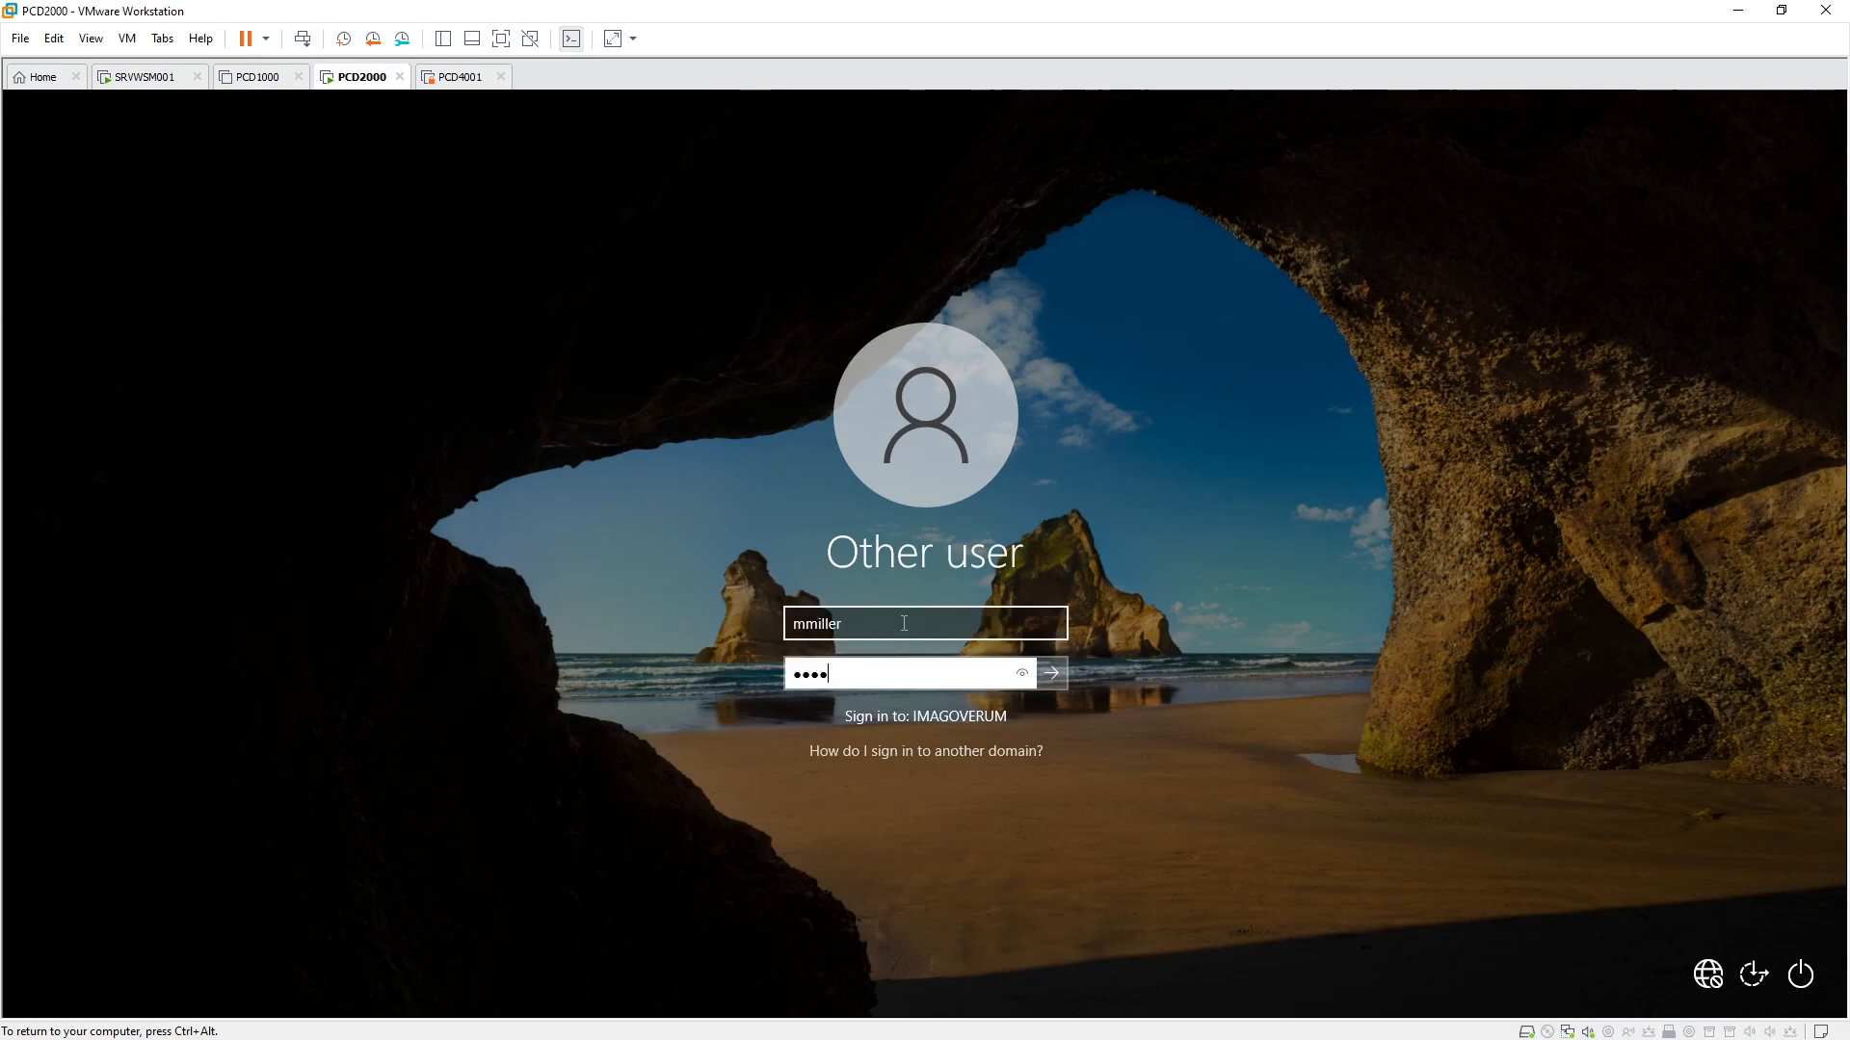
key(Return)
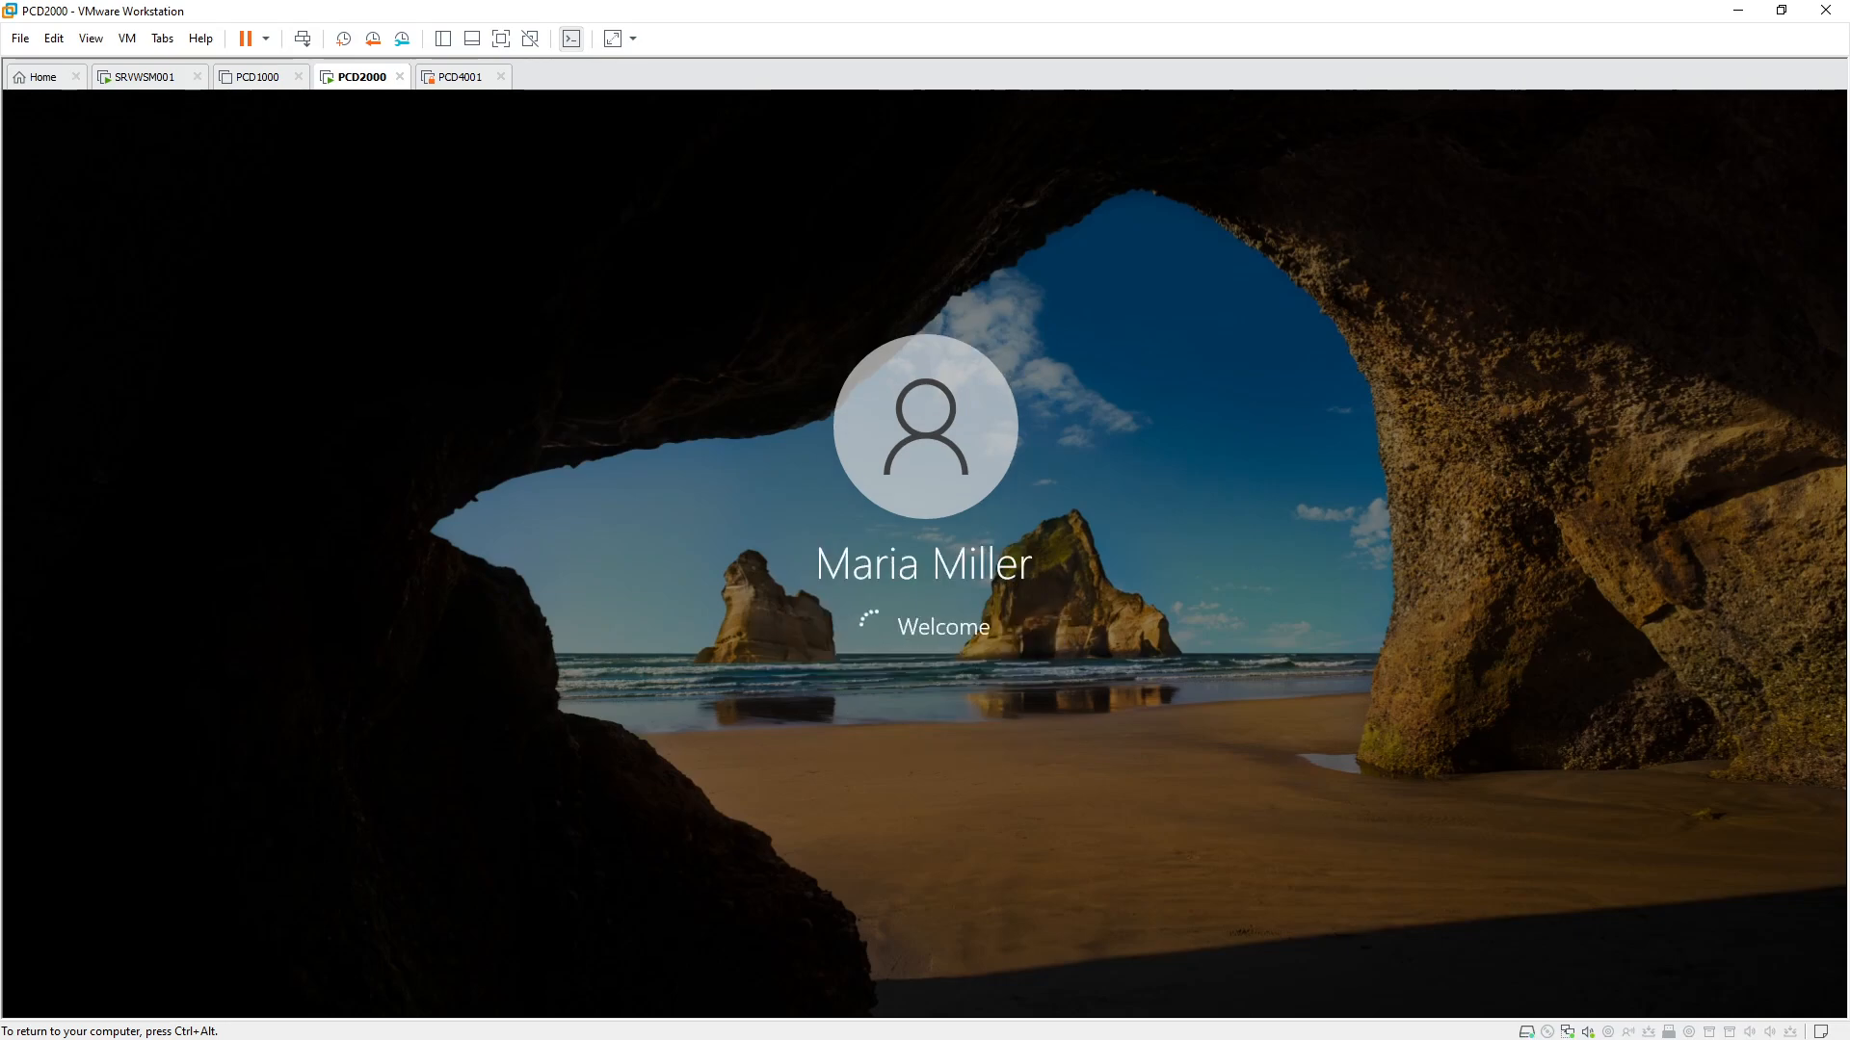
key(ctrl+alt)
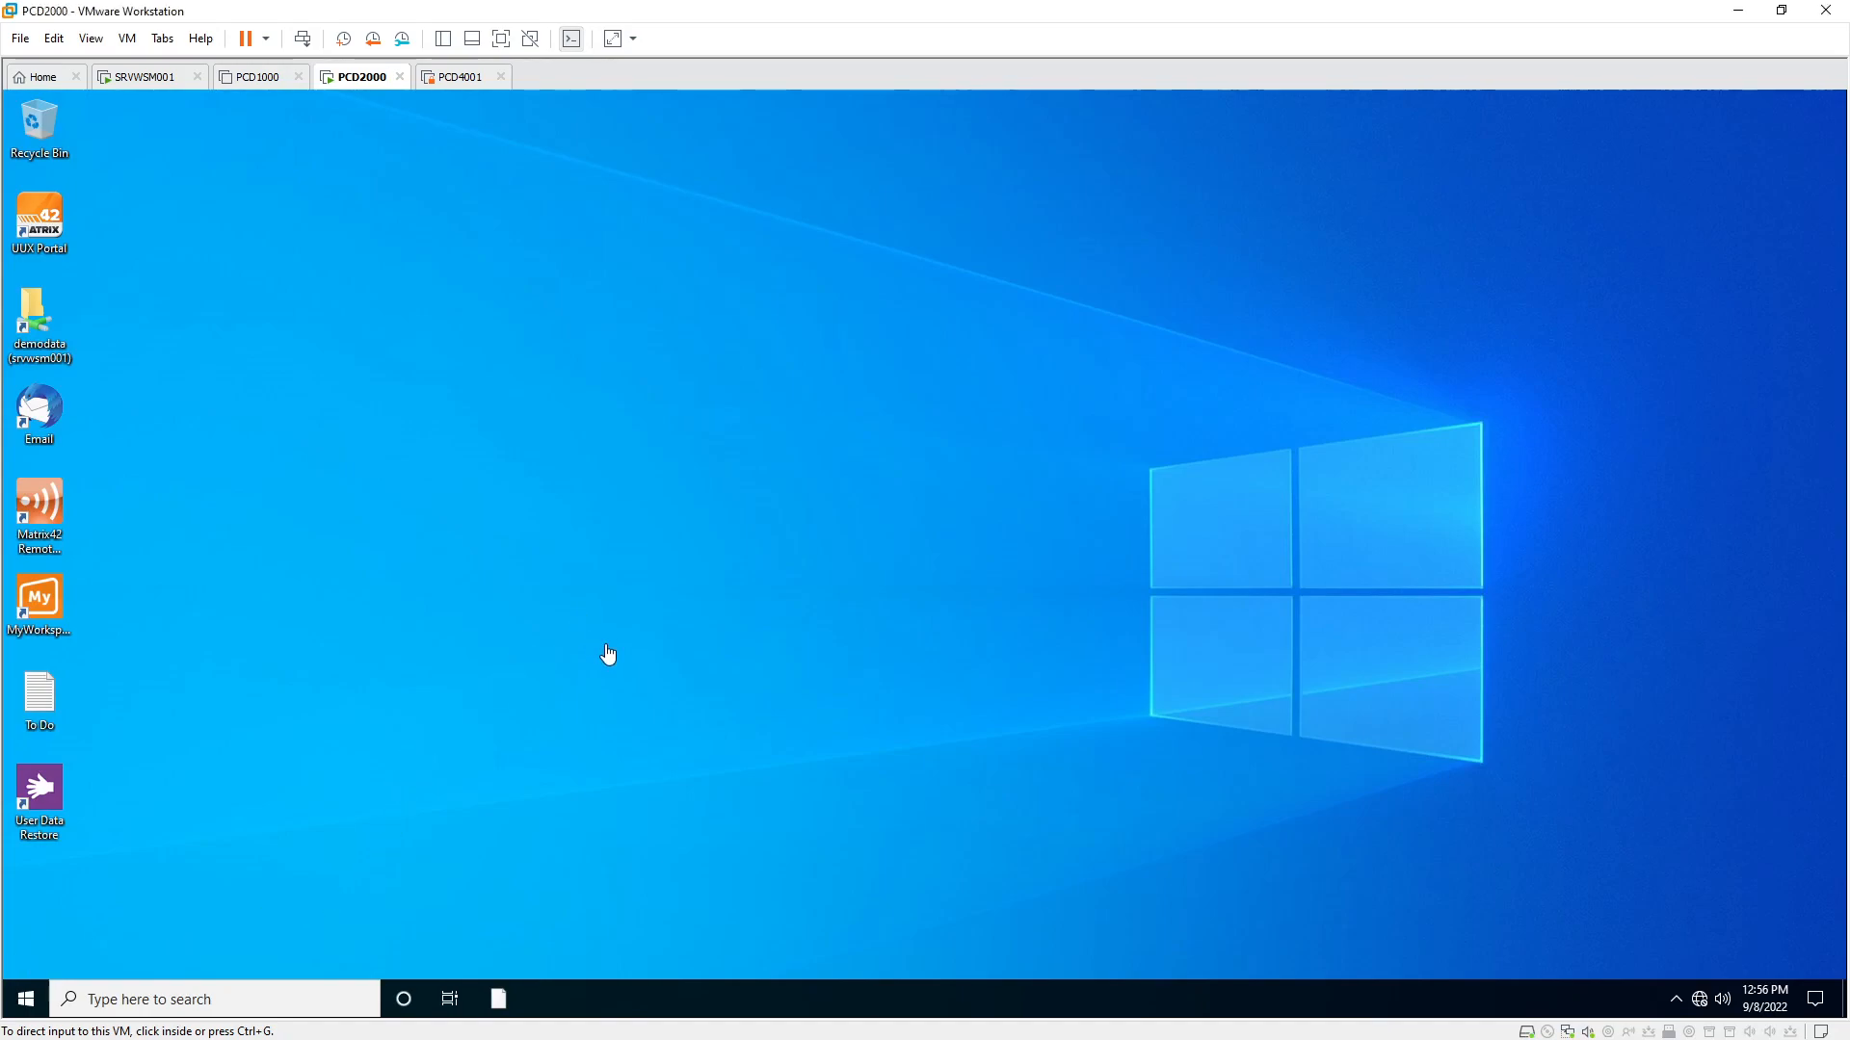
click(324, 802)
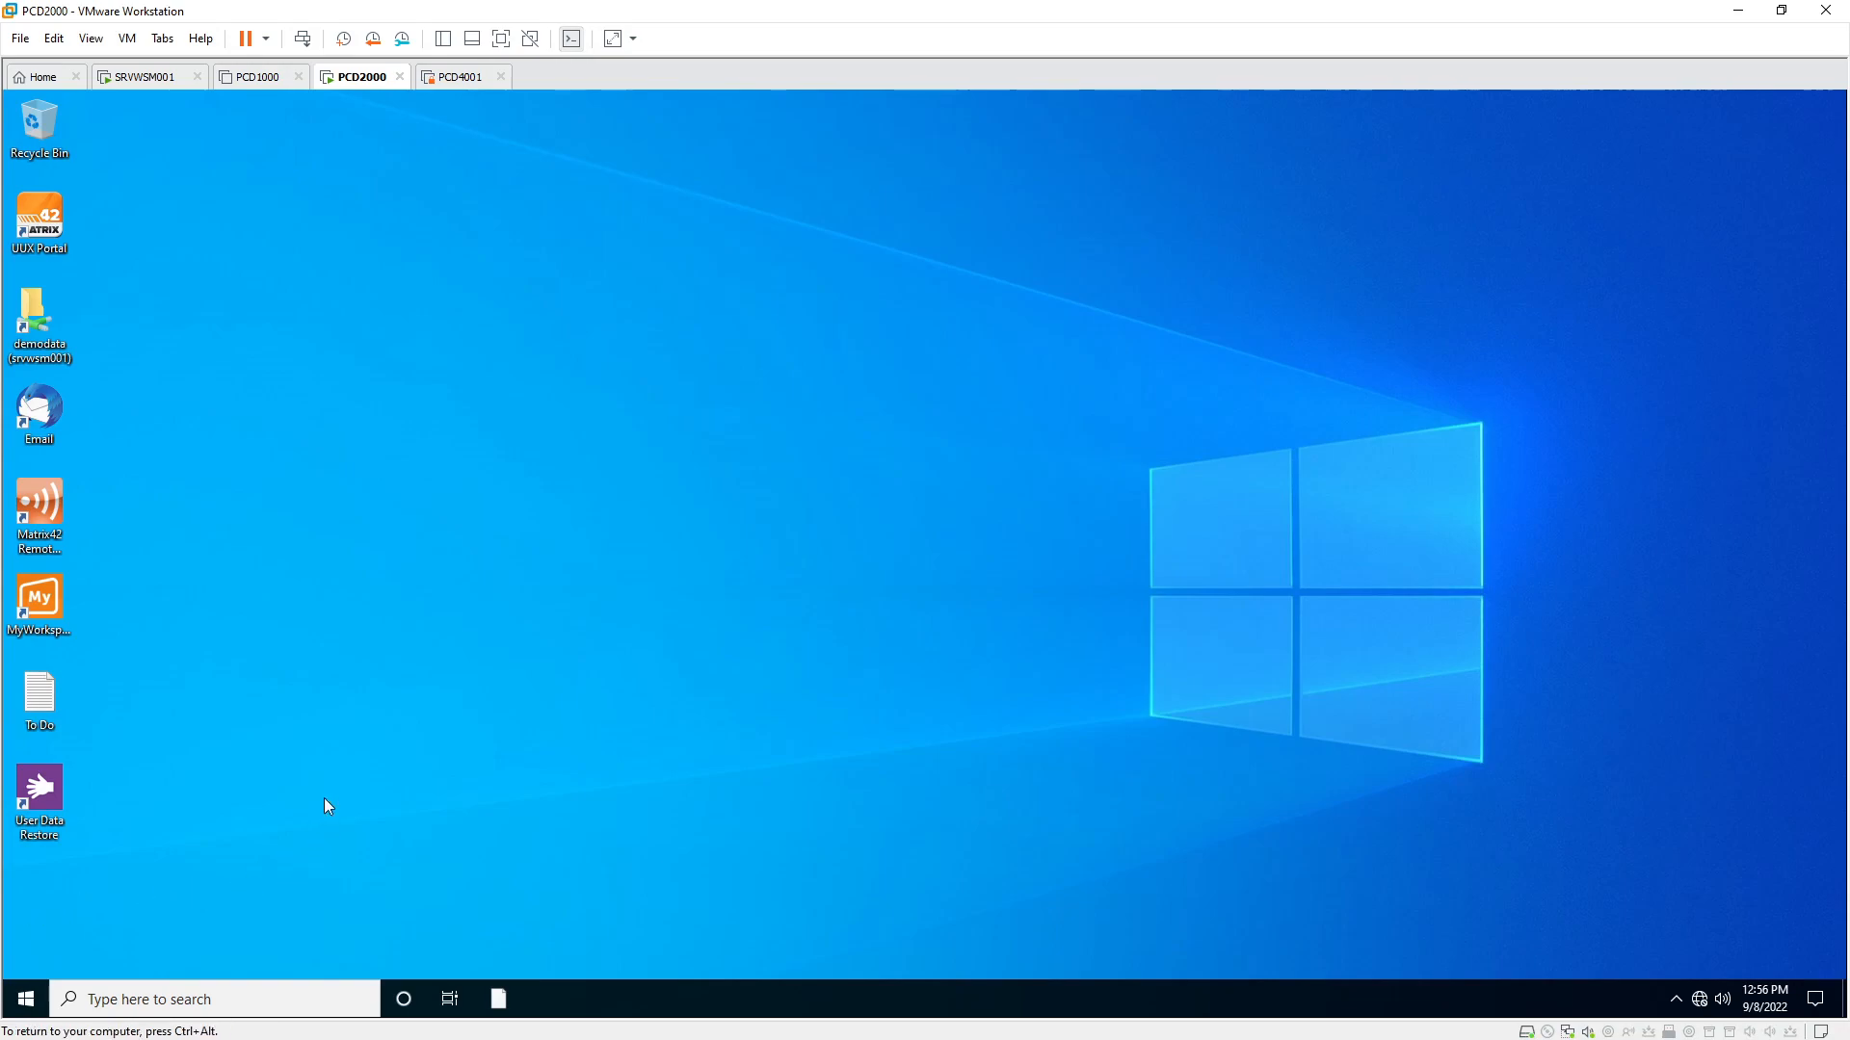